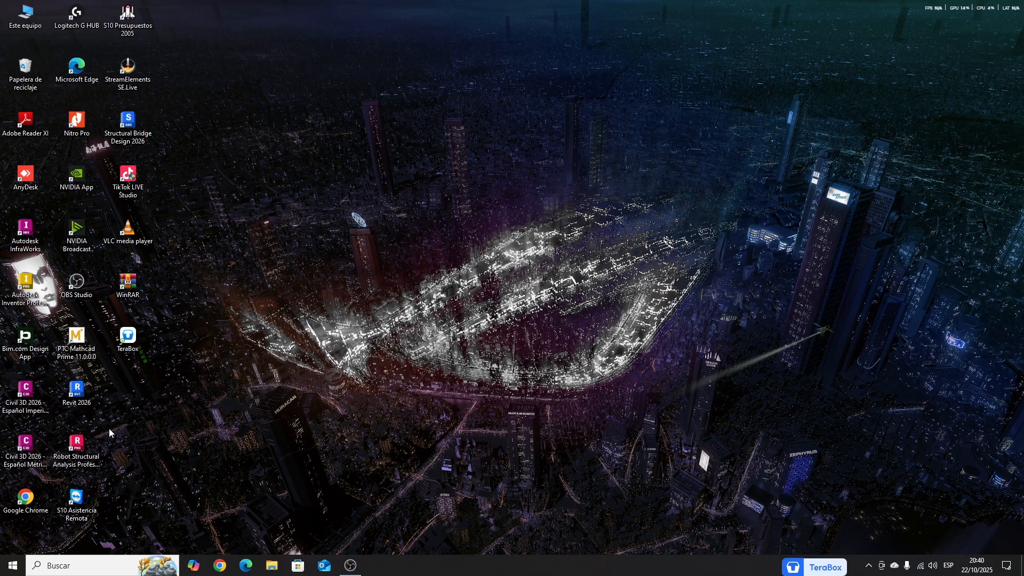
- Launch Revit 2026
double_click(76, 392)
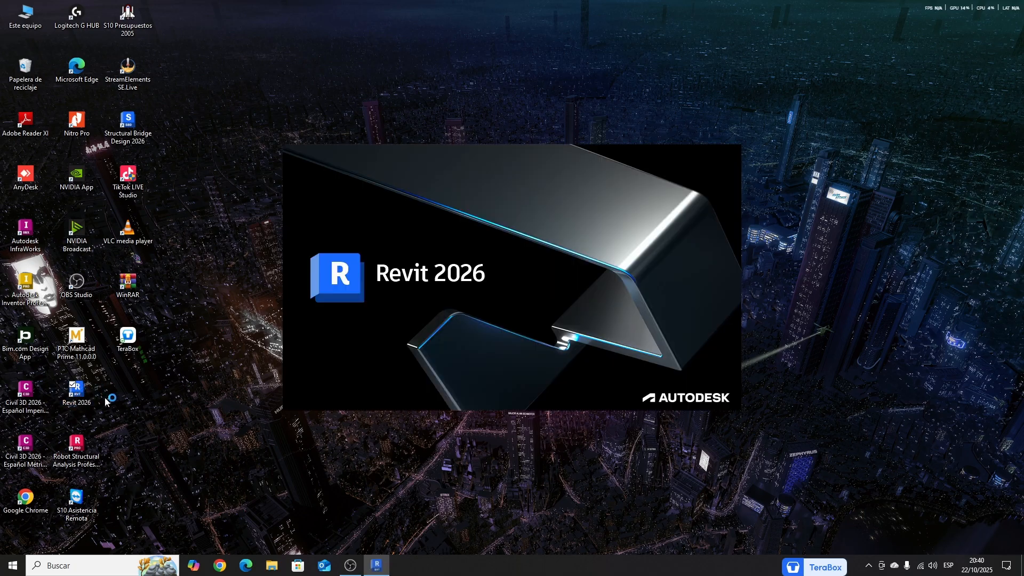
right_click(740, 236)
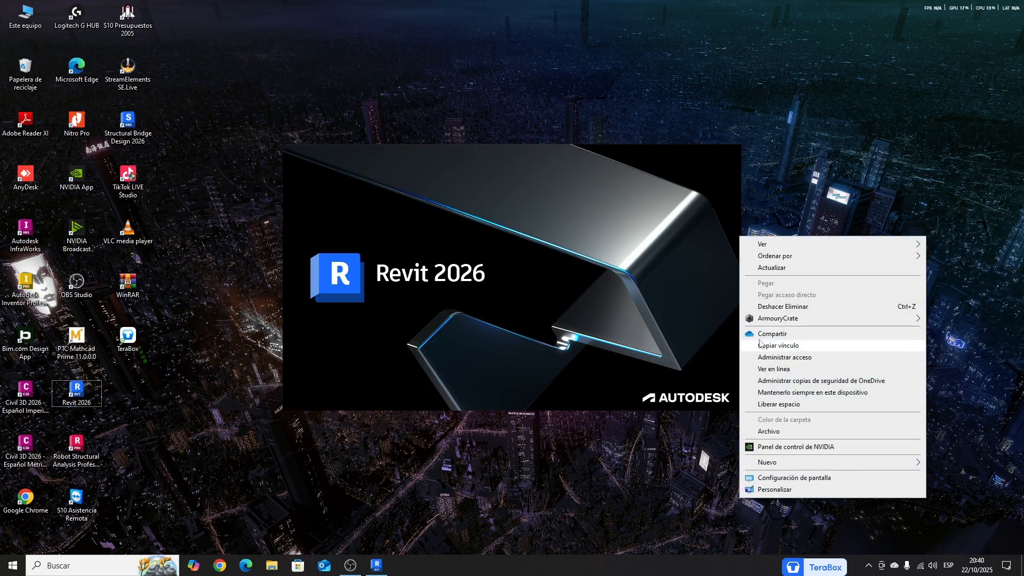
left_click(805, 271)
right_click(809, 308)
left_click(839, 76)
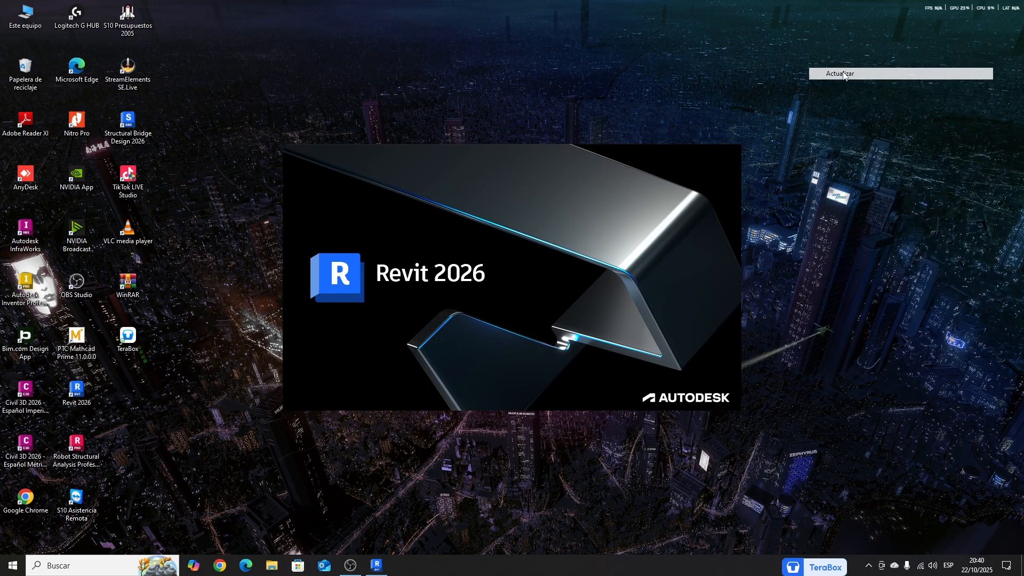
right_click(803, 153)
left_click(832, 182)
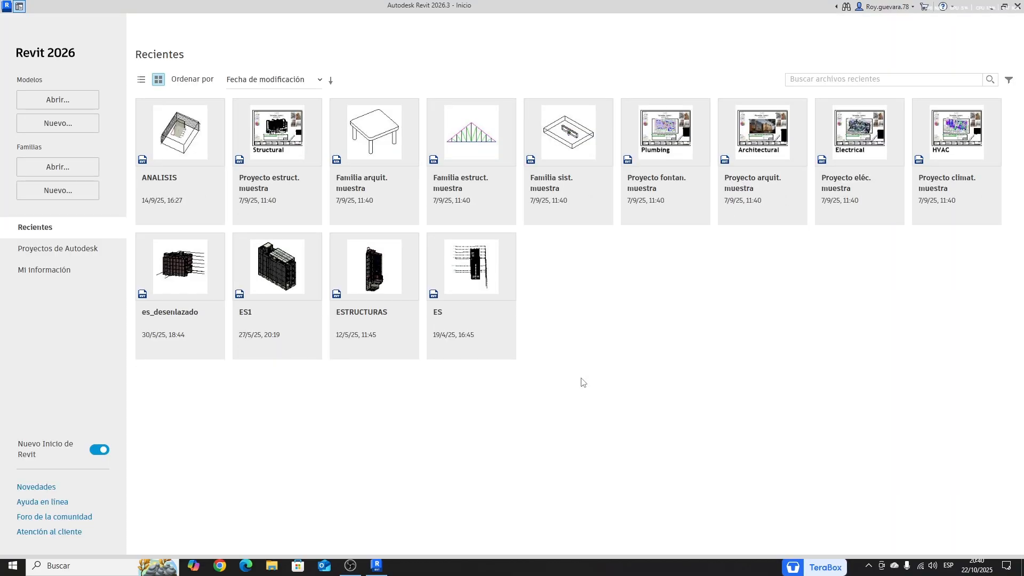
- Create a new project from a structural template
left_click(39, 131)
left_click(440, 260)
left_click(465, 291)
left_click(480, 322)
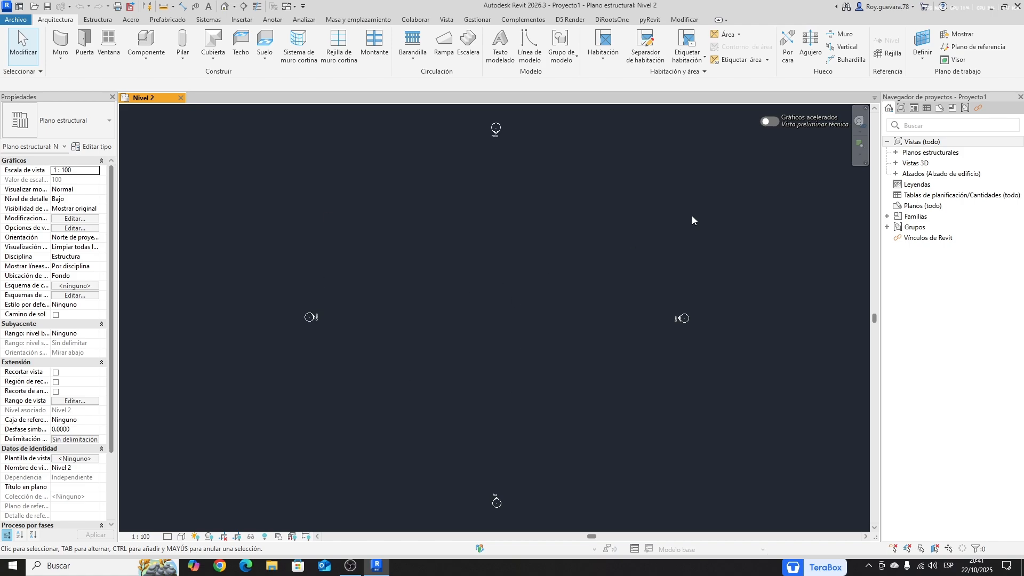
- Draw vertical grid 1 in the Nivel 2 plan and a parallel vertical grid 2 at 3 m to its right
left_click(886, 54)
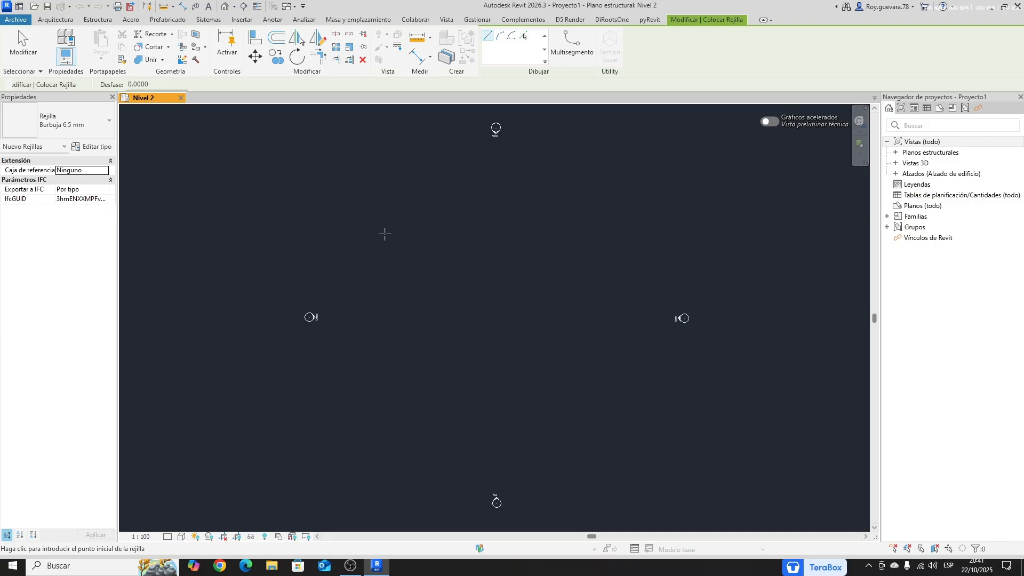
left_click(382, 214)
left_click(382, 367)
type("3")
key("Return")
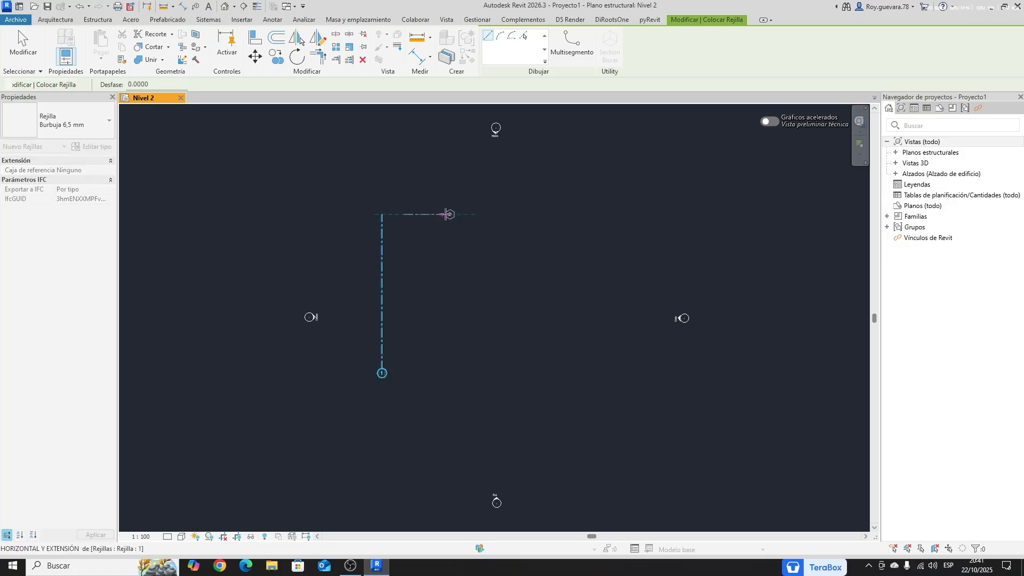
left_click(405, 368)
- Add vertical grid 3 at 4 m to the right of grid 2, and grid 4 at 5 m beyond grid 3
type("4")
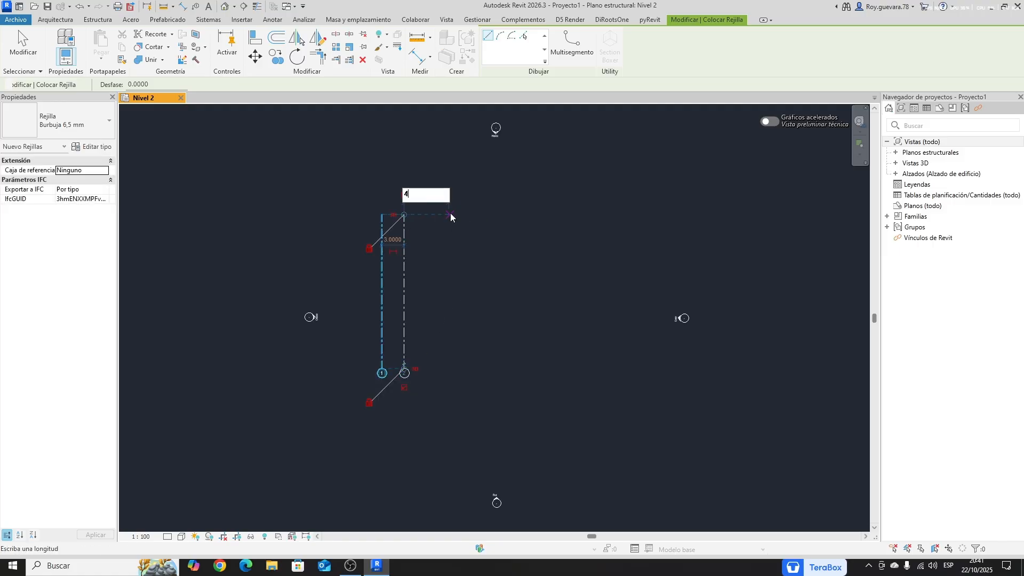
key("Return")
left_click(434, 368)
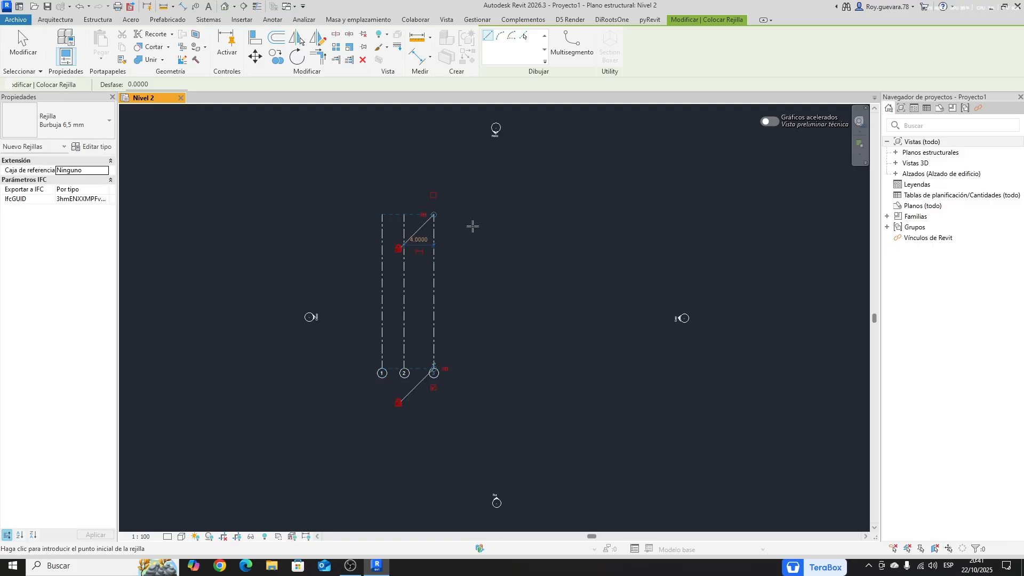
type("5")
key("Return")
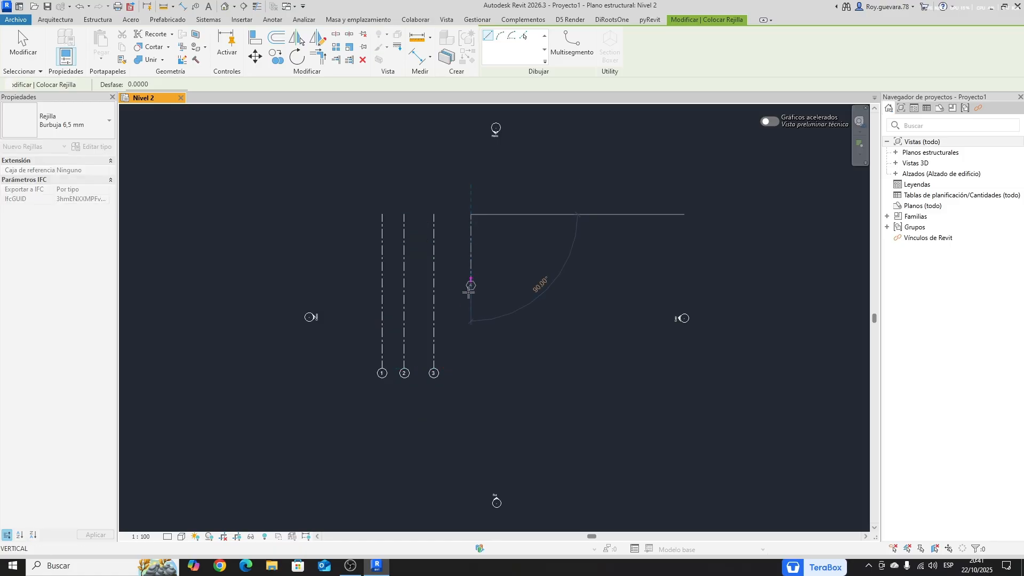
left_click(467, 369)
- Draw a horizontal grid line across the lower ends of the vertical grids and name it A
left_click(360, 368)
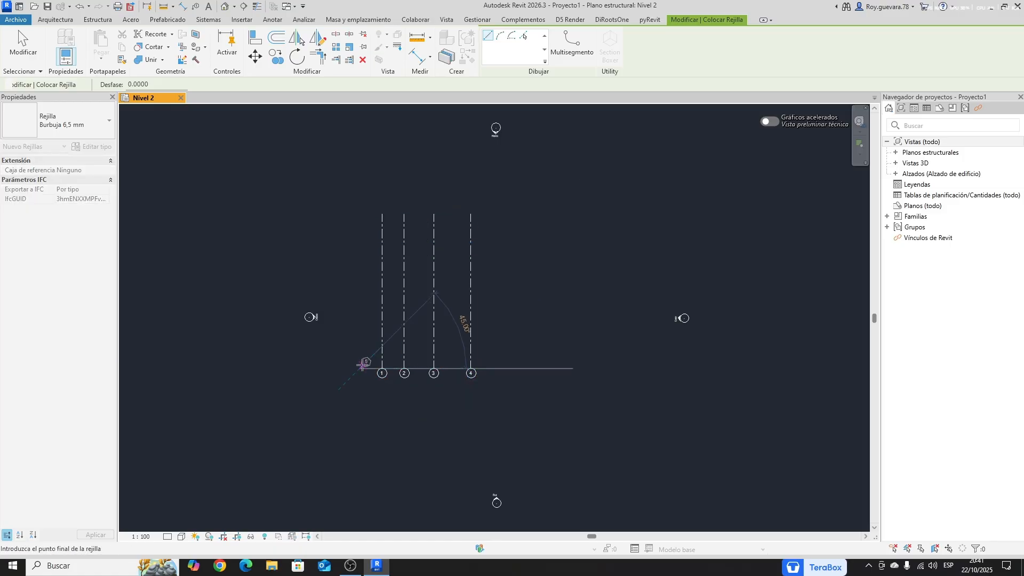
left_click(518, 367)
left_click(523, 368)
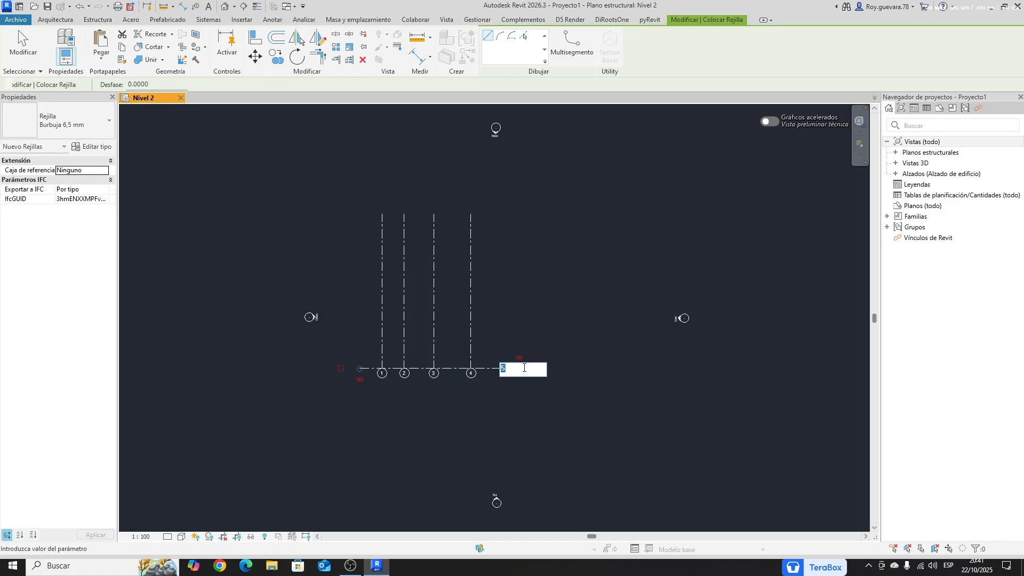
key("Return")
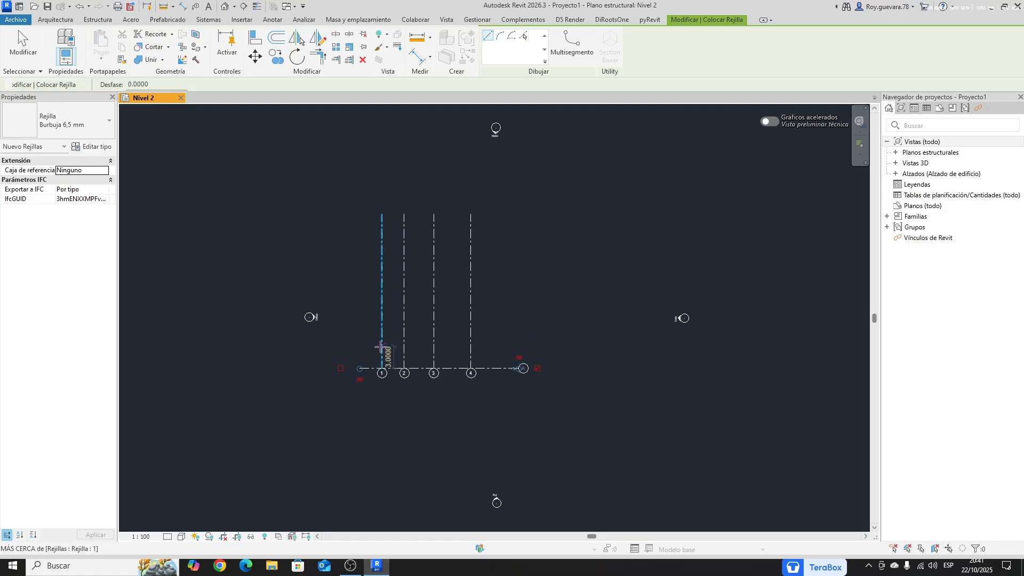
- Draw horizontal grids B, C and D above grid A at 4 m spacing, plus grid E about 3 m above D
left_click(361, 340)
left_click(523, 338)
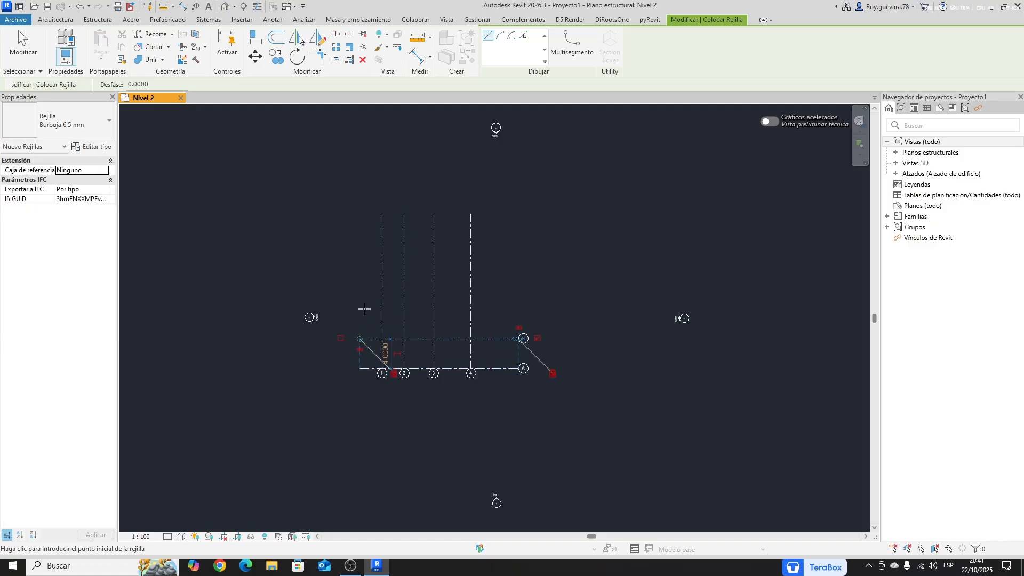
left_click(361, 308)
left_click(522, 308)
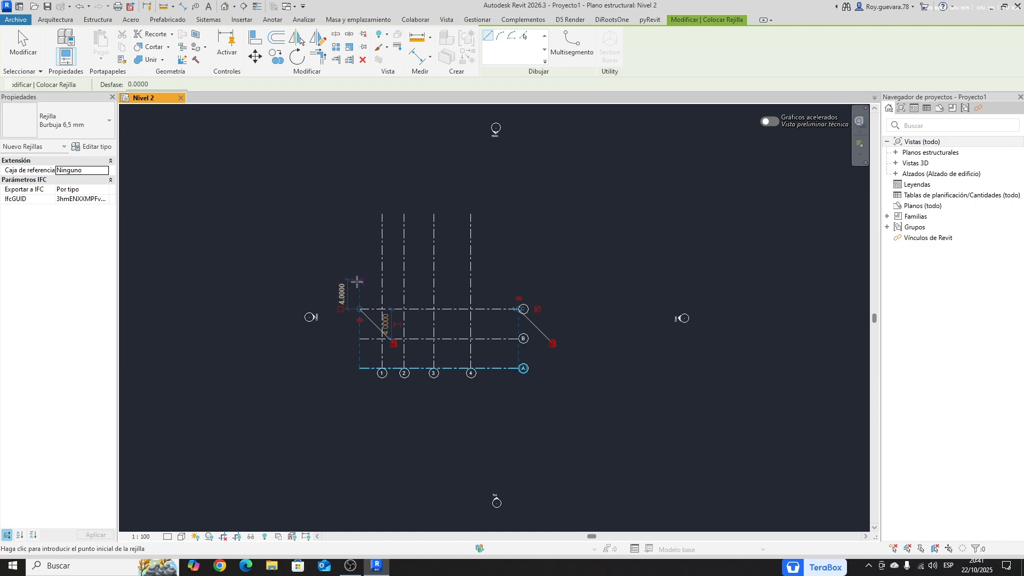
left_click(361, 279)
left_click(522, 279)
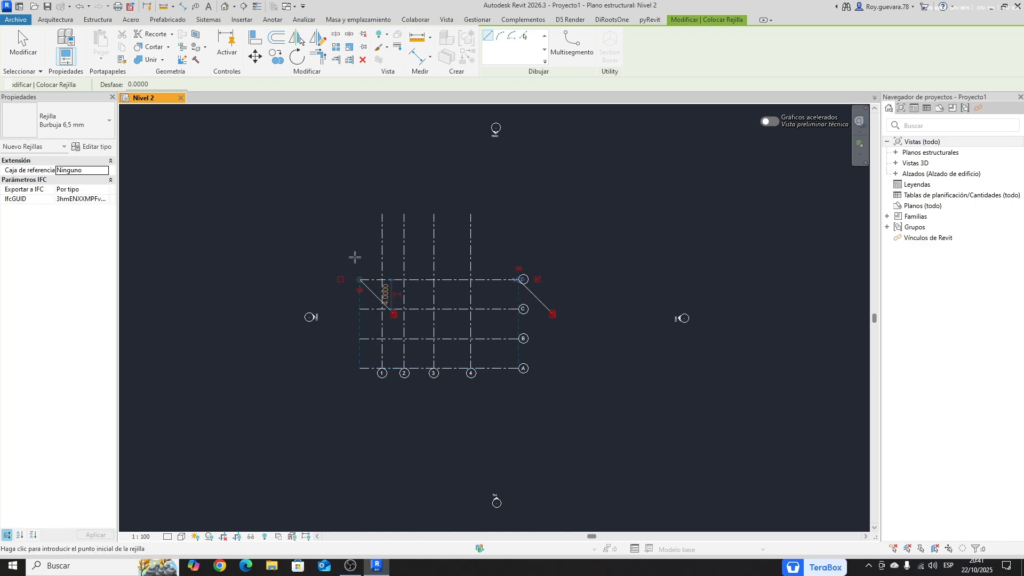
left_click(359, 257)
left_click(519, 256)
key("Escape")
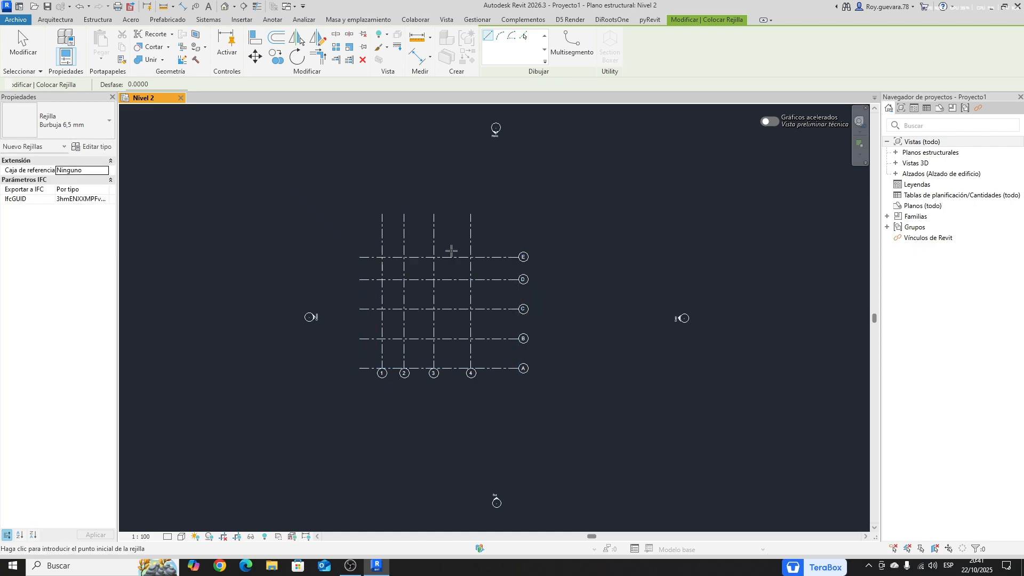
- Move all the grid lines to the right so they sit roughly centred between the elevation markers
key("Escape")
scroll(436, 297, "up", 1)
left_click_drag(542, 427, 366, 210)
left_click_drag(373, 252, 457, 256, "ctrl")
key("Escape")
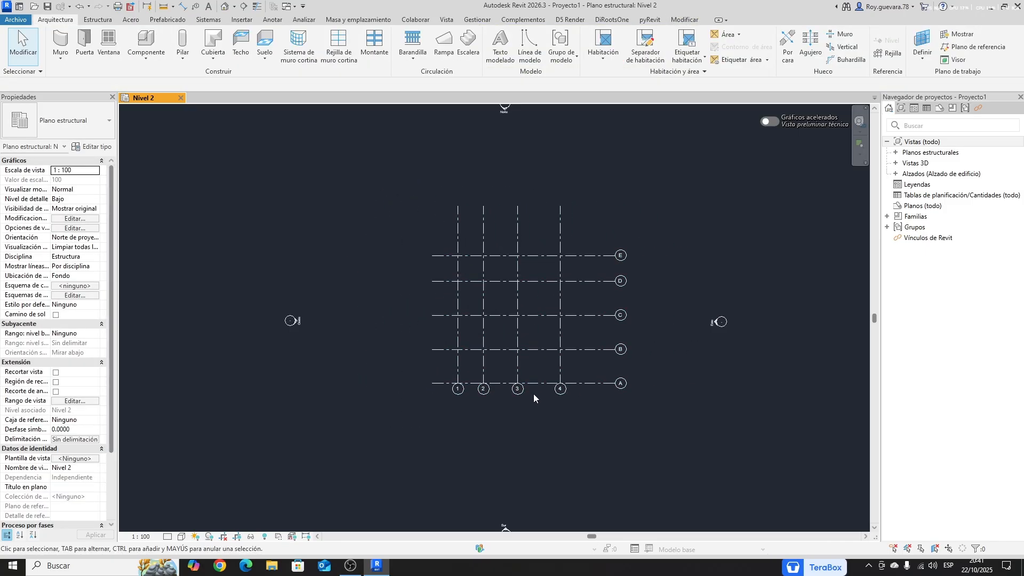
- Extend the vertical grids' bubble ends farther below grid A, and shorten the horizontal grids' bubble ends towards grid 4
scroll(540, 396, "up", 2)
left_click(514, 390)
left_click_drag(506, 380, 526, 423)
left_click(599, 384)
scroll(609, 369, "down", 1)
left_click(608, 372)
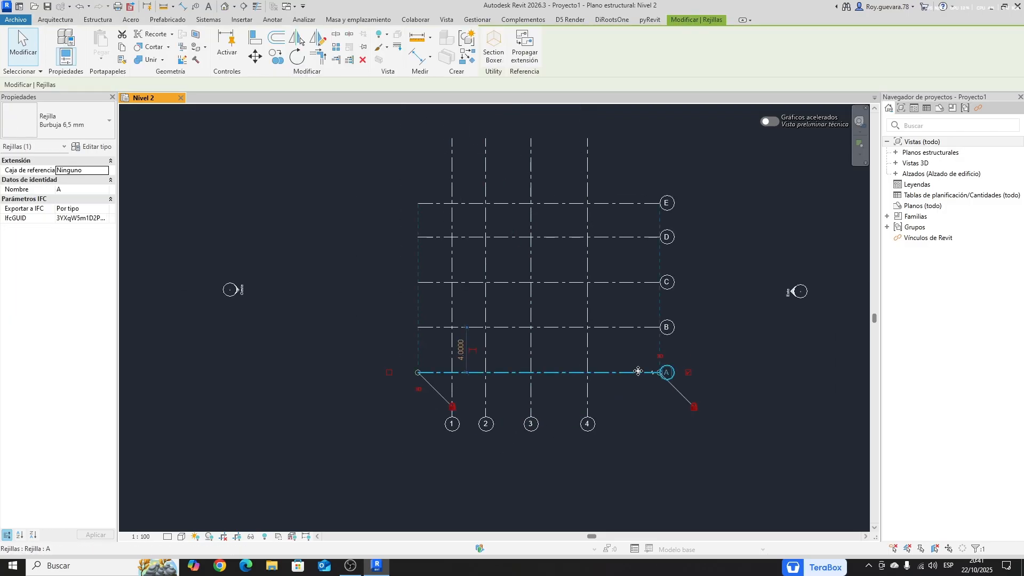
left_click_drag(659, 372, 610, 371)
key("Escape")
- Raise the vertical grids' bubble ends slightly towards grid A and shorten their upper ends to just above grid E
left_click(588, 421)
left_click_drag(587, 422, 590, 412)
key("Escape")
middle_click_drag(651, 345, 680, 369)
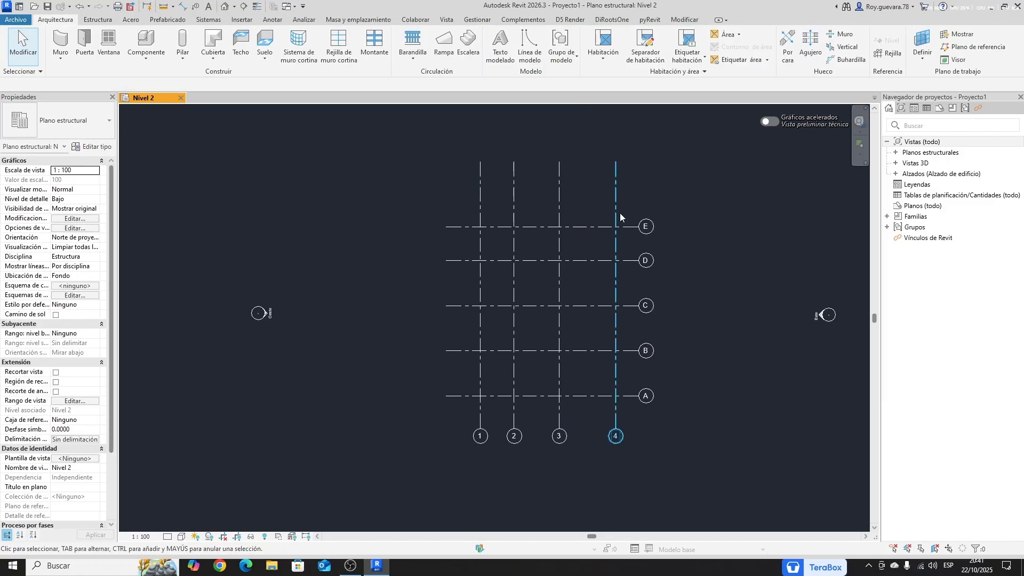
left_click(616, 215)
left_click_drag(616, 162, 618, 205)
key("Escape")
scroll(695, 382, "up", 3)
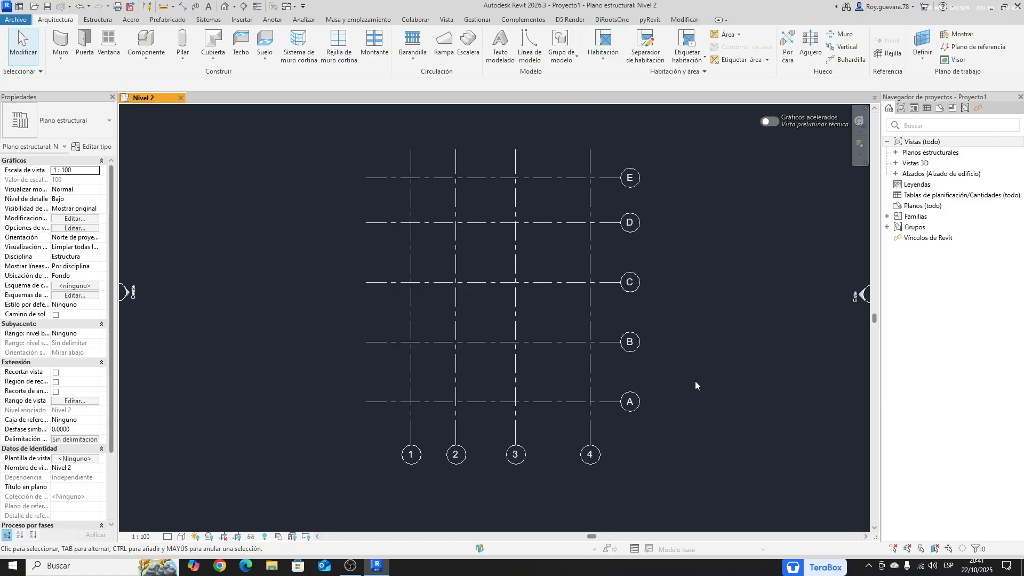
scroll(690, 368, "down", 1)
middle_click_drag(681, 279, 681, 321)
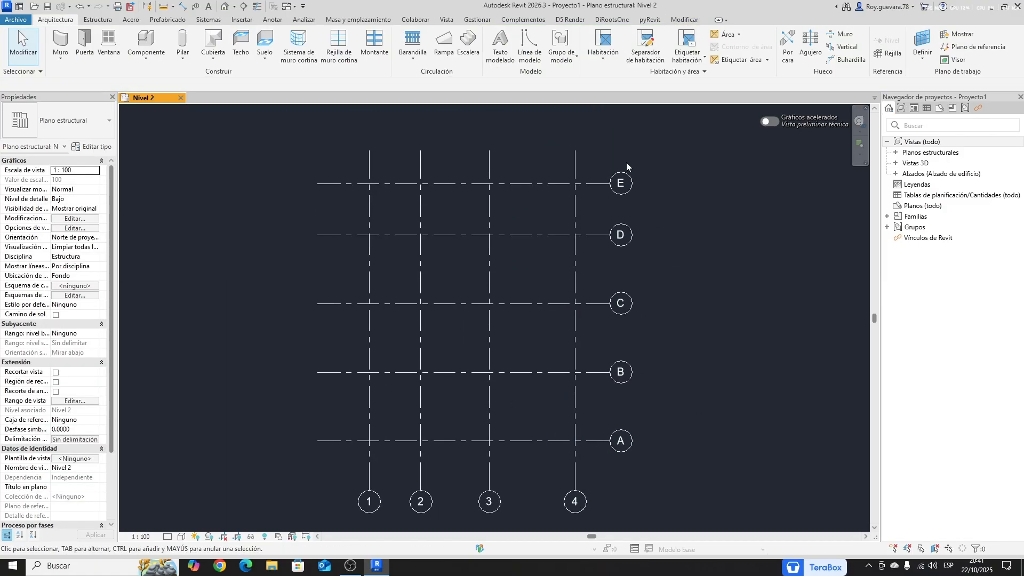
- Place vertical structural columns of type Hormigón-Rectangular-Pilar 300 x 450 at all intersections of grids 1–4 and A–E
left_click(97, 19)
left_click(107, 59)
left_click(65, 123)
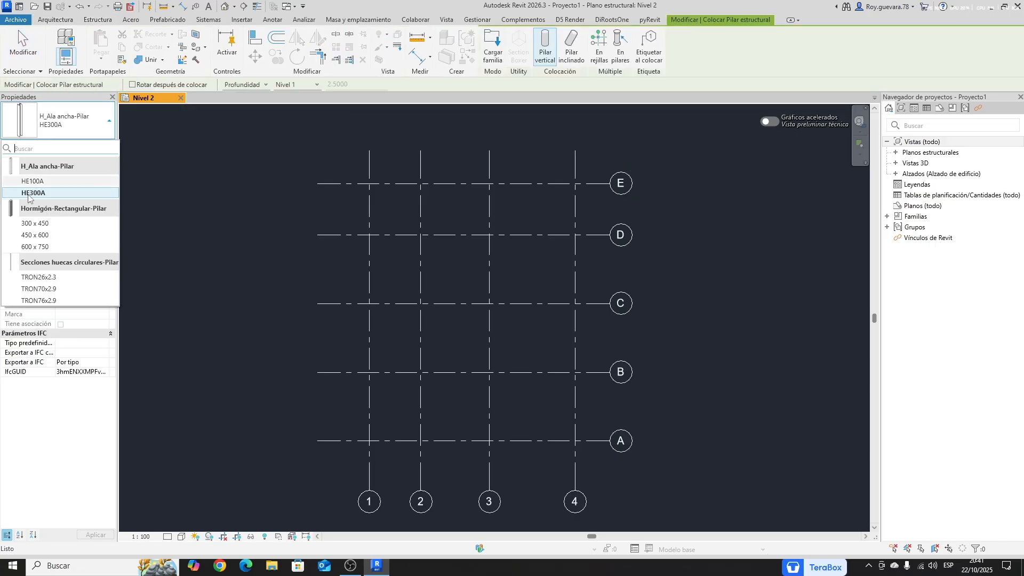
left_click(43, 233)
left_click_drag(243, 240, 235, 251)
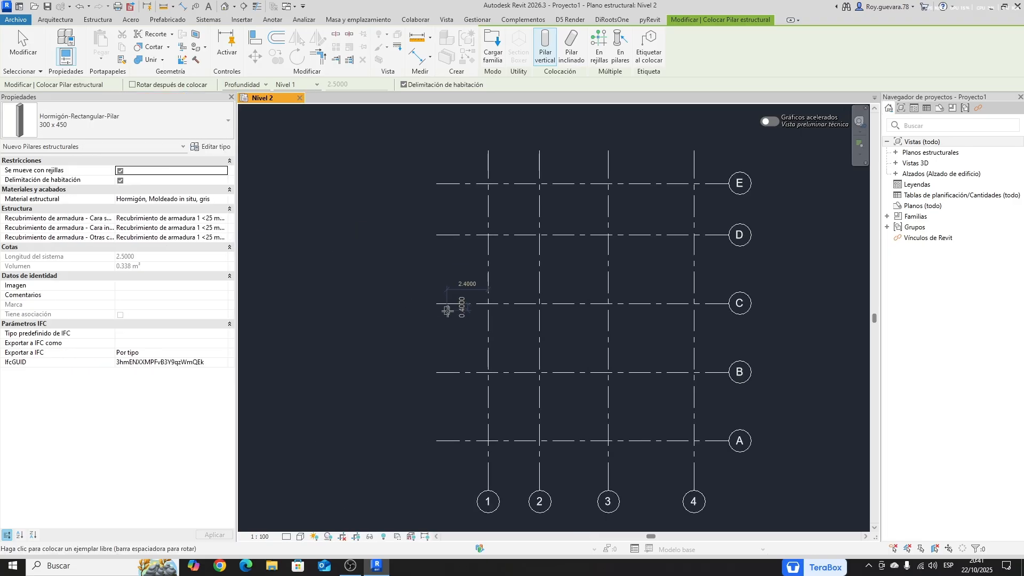
scroll(457, 260, "down", 1)
left_click(107, 122)
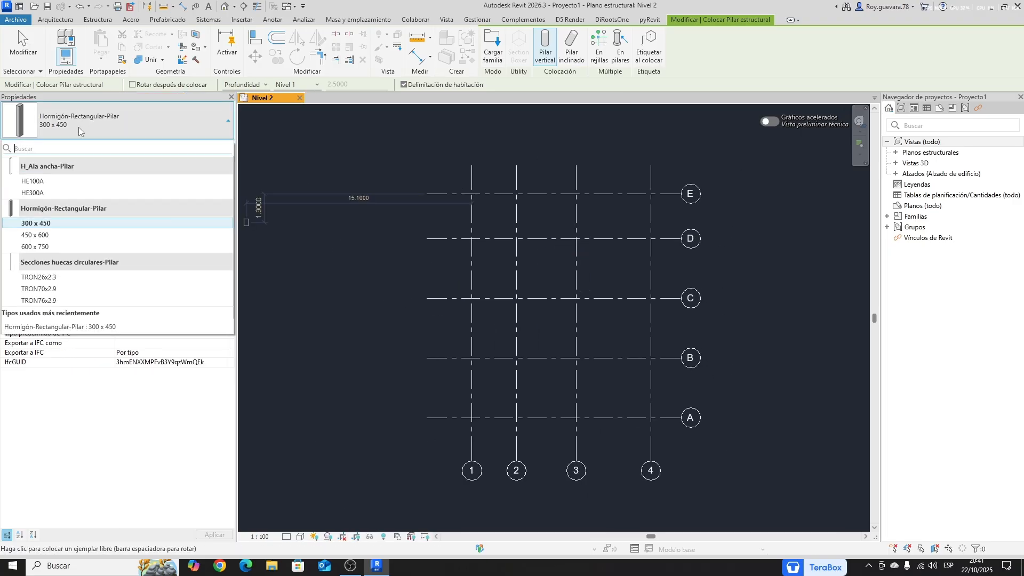
left_click(107, 121)
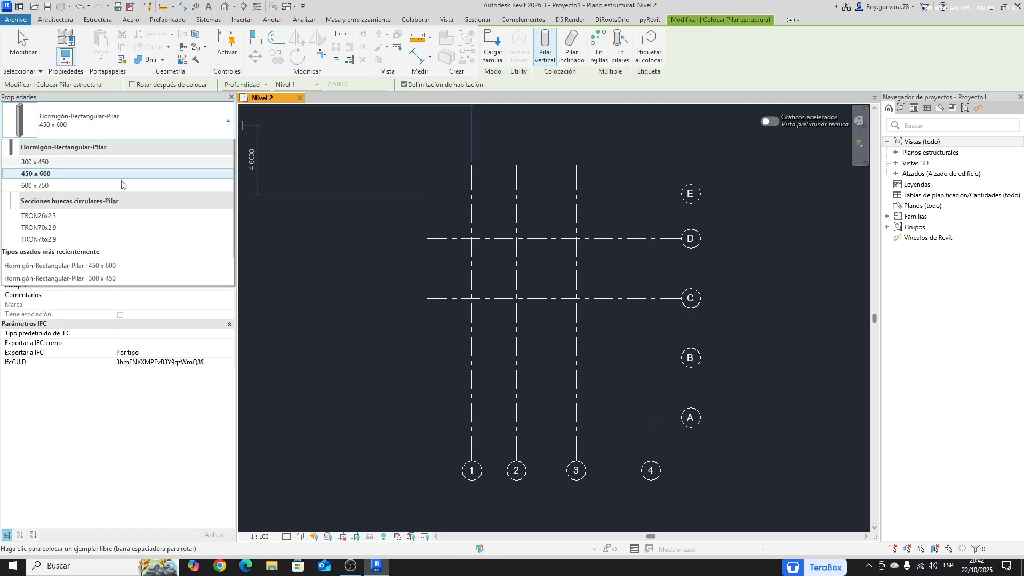
left_click(599, 48)
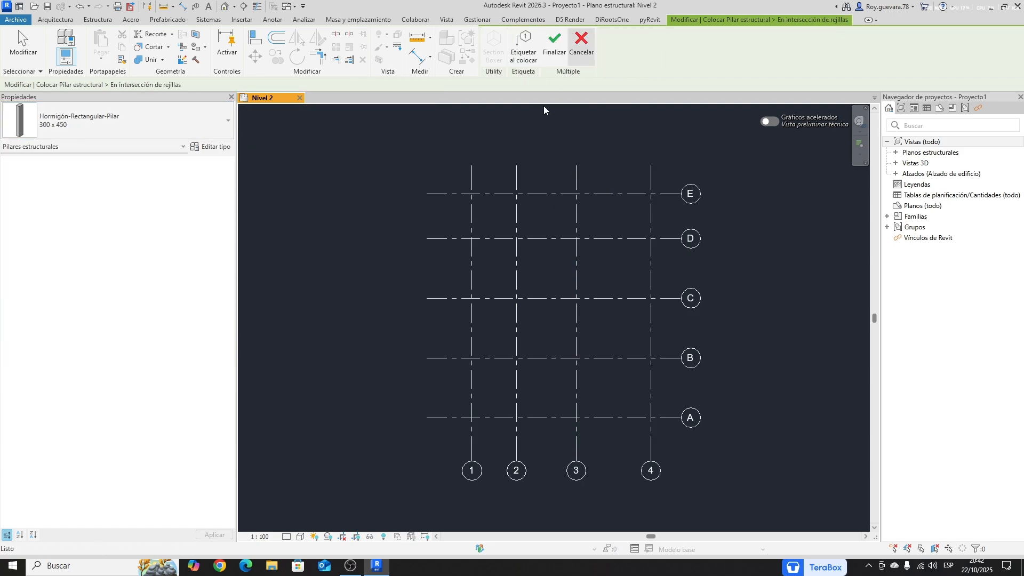
left_click_drag(665, 431, 435, 160)
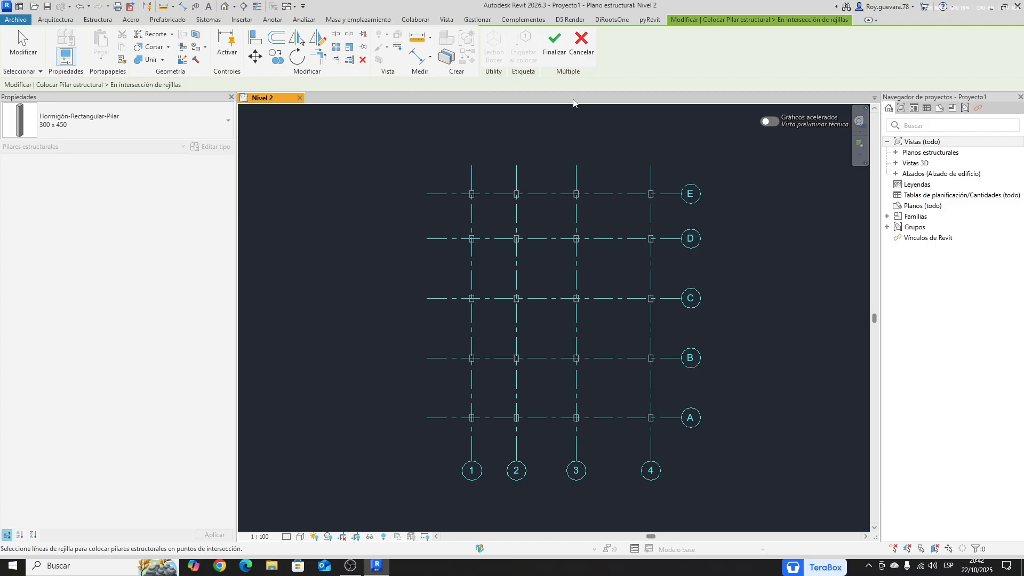
left_click(554, 42)
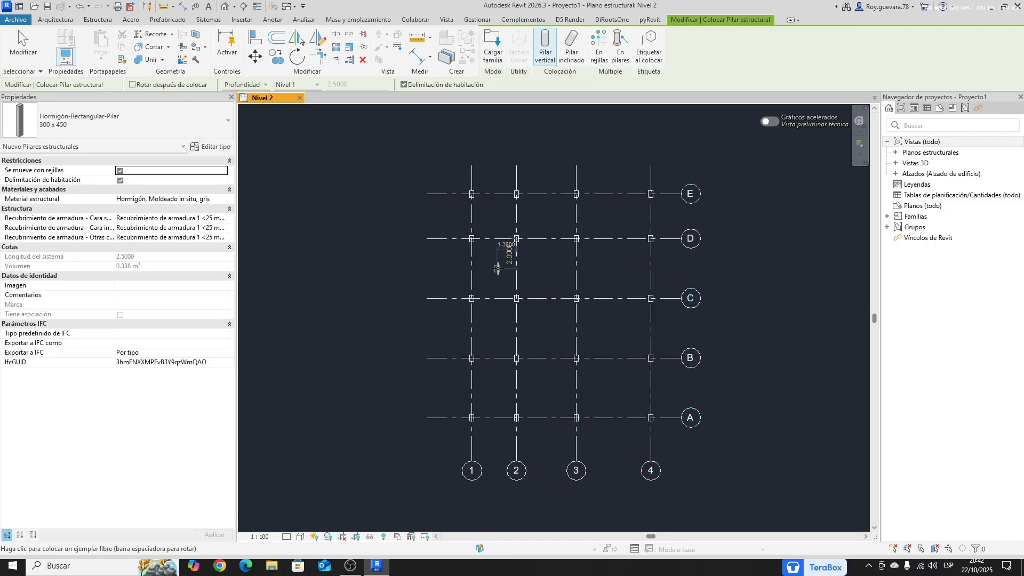
- Place isolated footings of type M_Zapata-Rectangular 1800 x 1200 x 450mm at all intersections of grids 1–4 and A–E
left_click(99, 20)
left_click(352, 48)
left_click(568, 47)
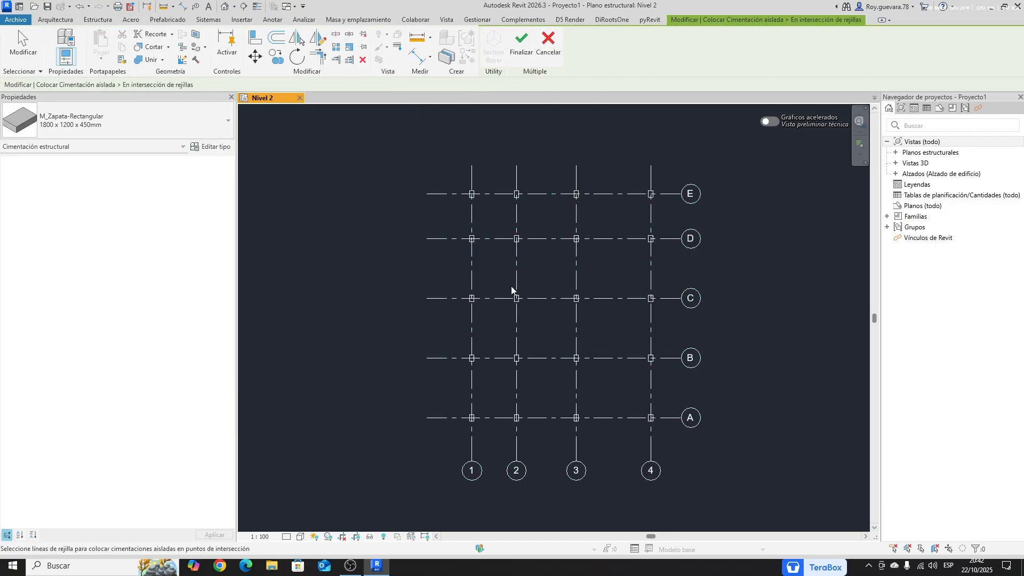
left_click_drag(661, 453, 435, 138)
left_click(522, 42)
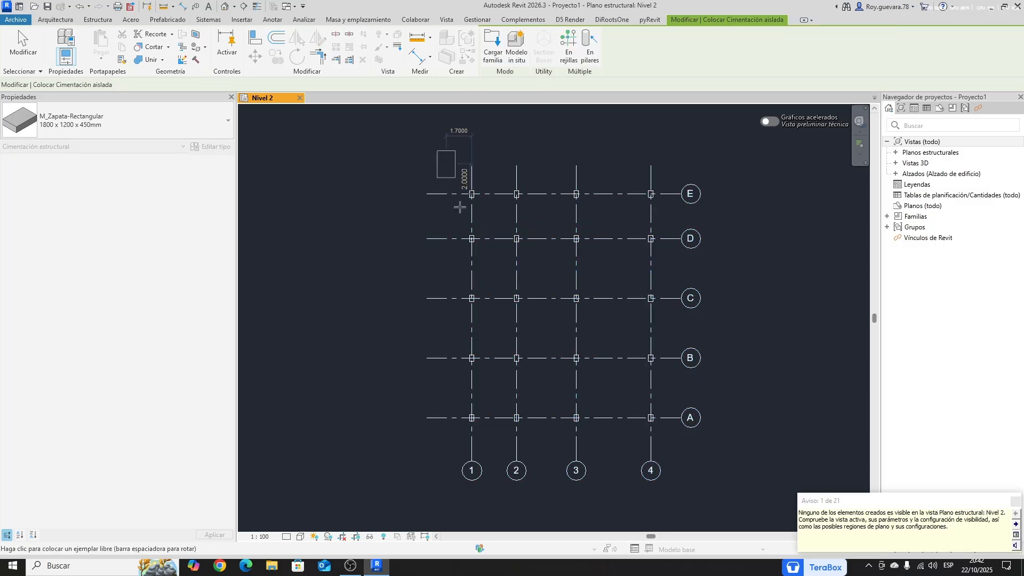
- Place Hormigón-Viga rectangular 300 x 600mm beams along all grid lines 1–4 and A–E
left_click(99, 21)
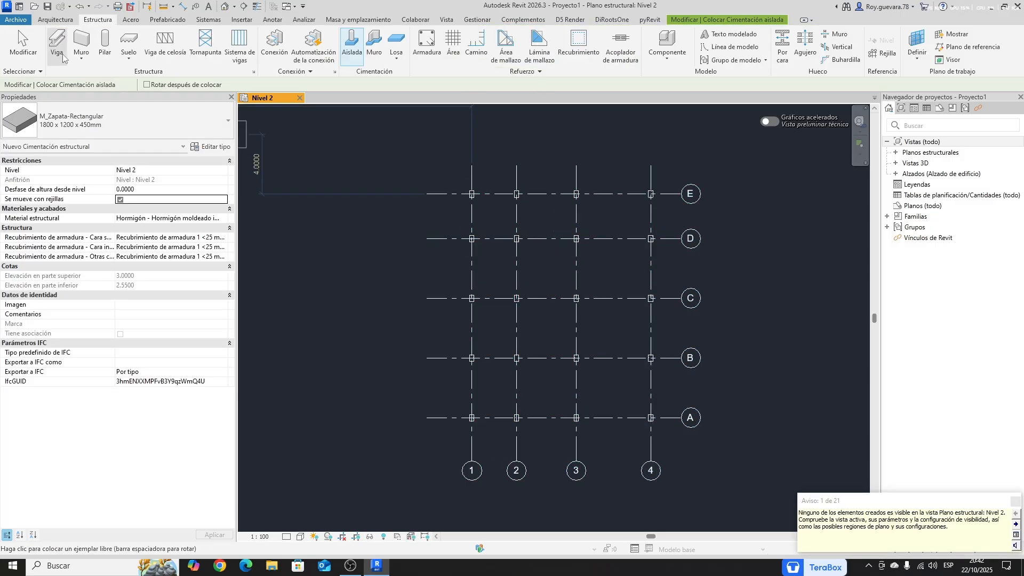
left_click(57, 45)
left_click(69, 122)
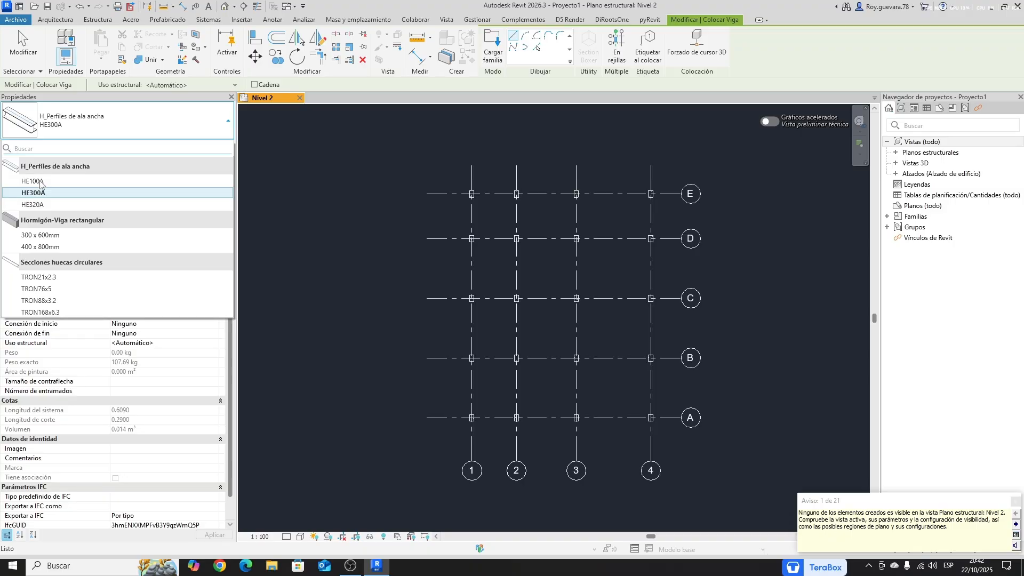
left_click(42, 235)
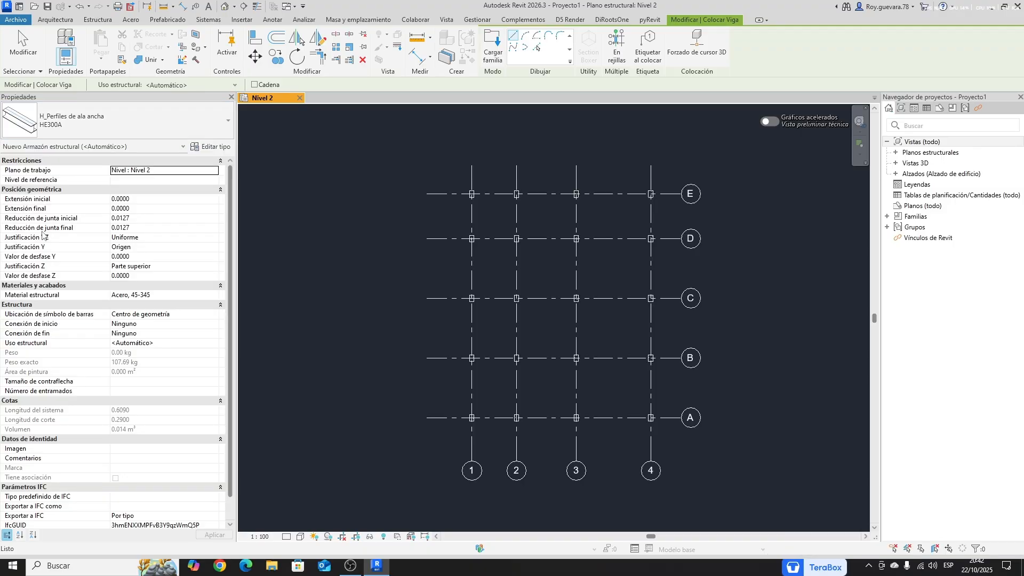
left_click(617, 48)
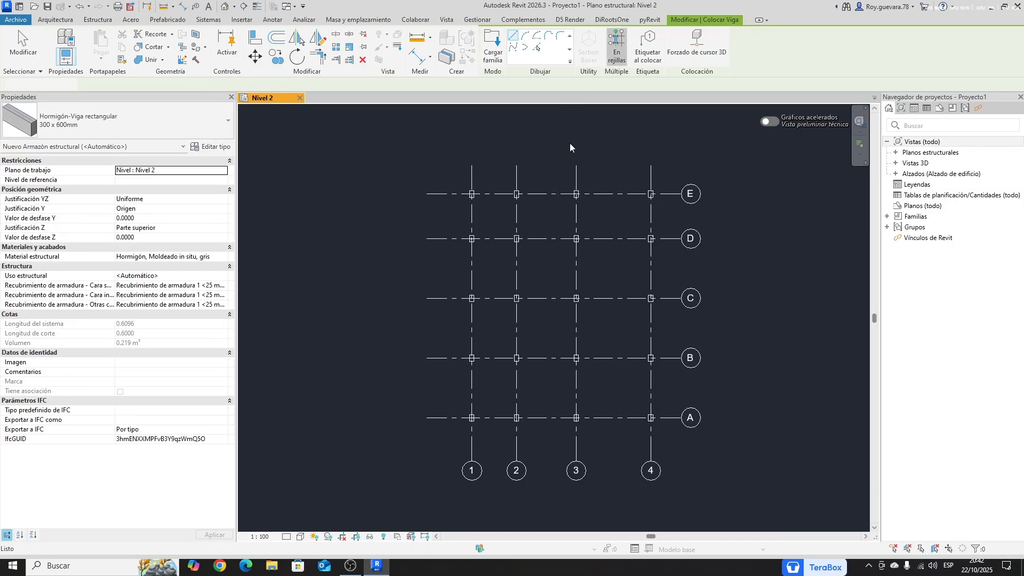
left_click_drag(667, 445, 457, 167)
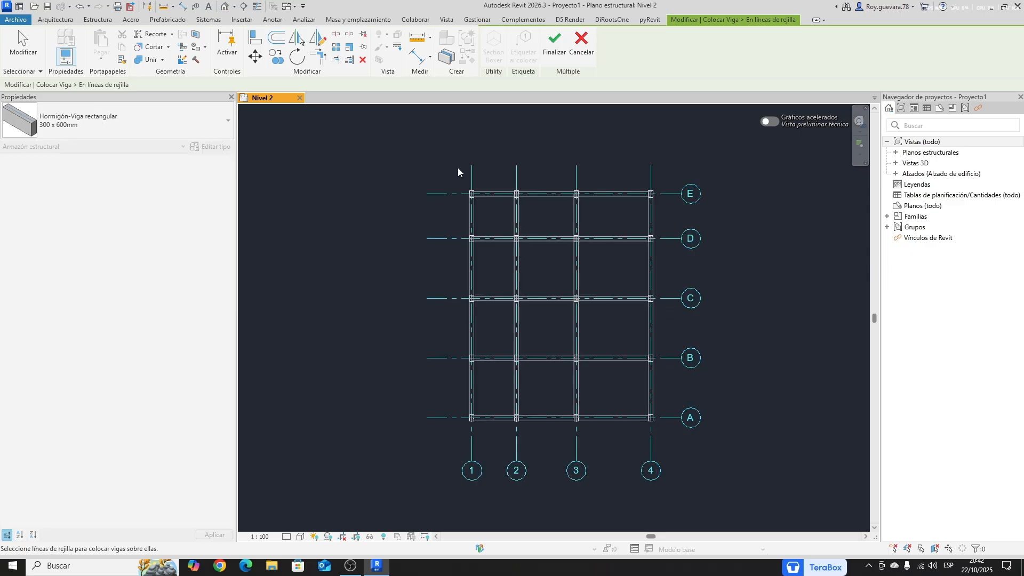
left_click(553, 58)
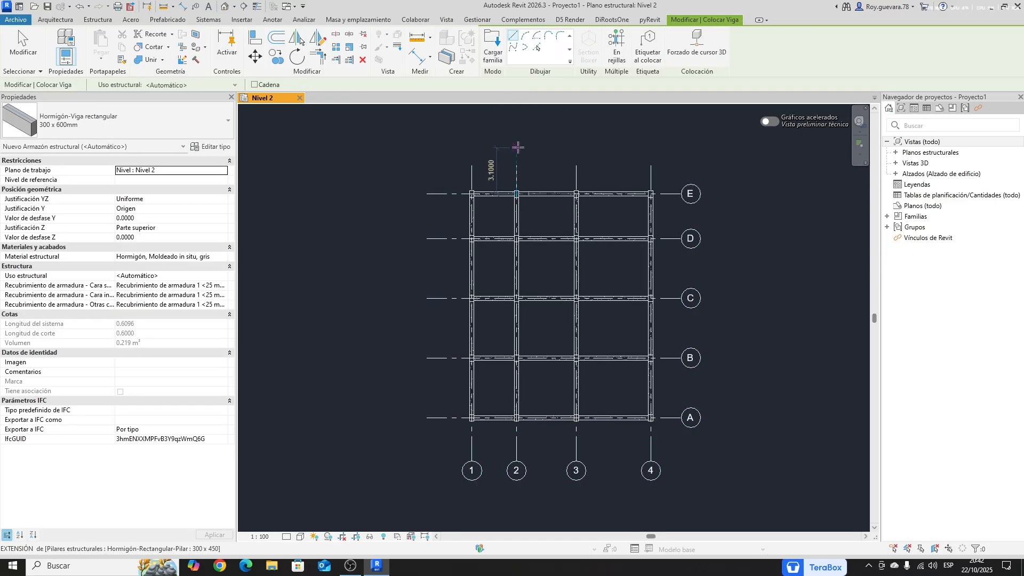
- Draw two 4 m vertical secondary beams from grid B to grid C, one between grids 2 and 3 and one between grids 3 and 4
scroll(544, 272, "up", 3)
scroll(580, 257, "down", 2)
scroll(586, 339, "up", 2)
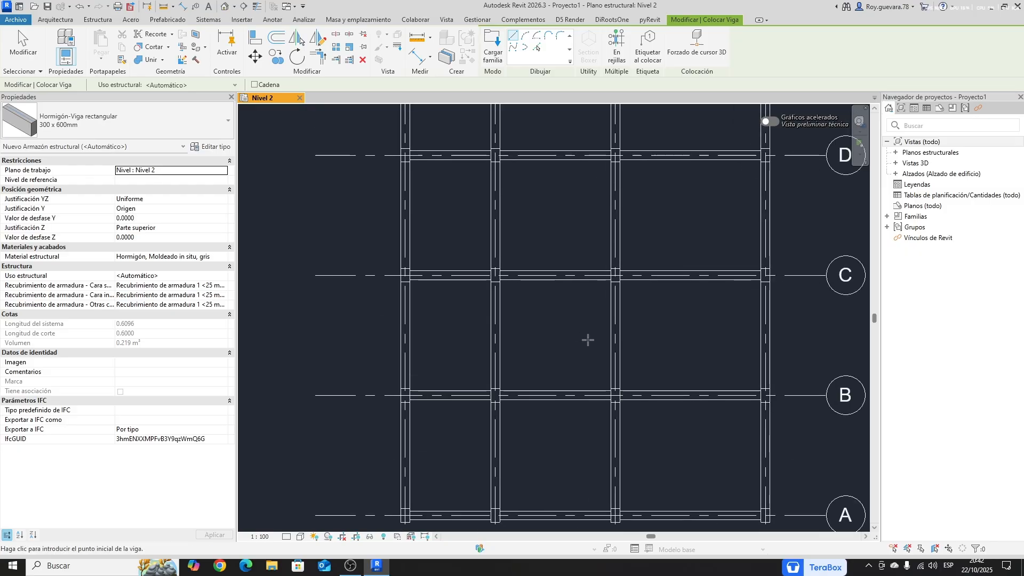
left_click(544, 395)
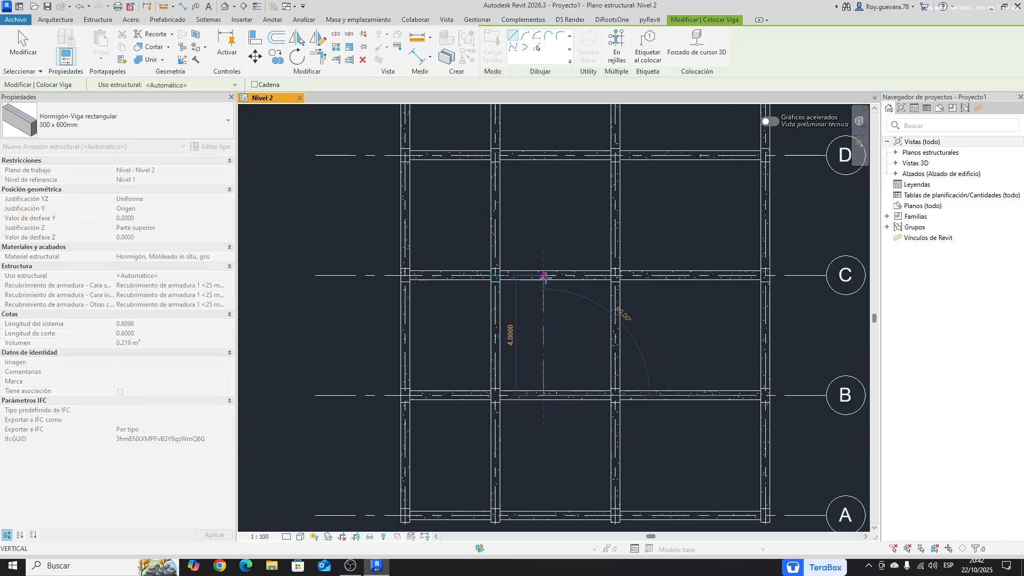
left_click(544, 274)
left_click(696, 394)
left_click(696, 275)
- Draw a horizontal secondary beam from grid 3 to grid 4, about 1.9 m below grid B
middle_click_drag(722, 423, 658, 320)
left_click(586, 292)
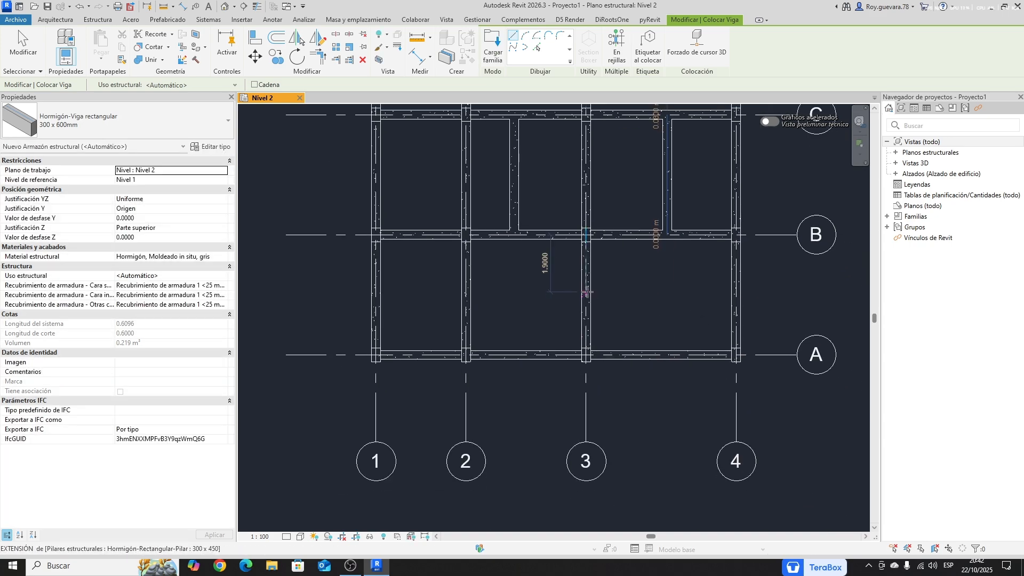
left_click(736, 291)
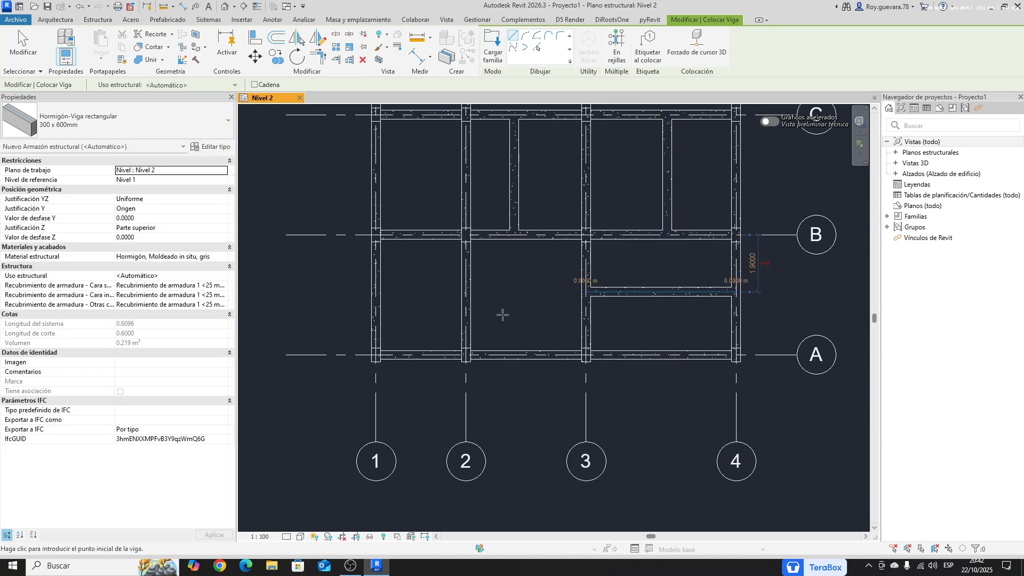
- Draw a loose diagonal beam about 2.2 m long inside the bay between grids 2–3 and A–B
scroll(501, 314, "up", 2)
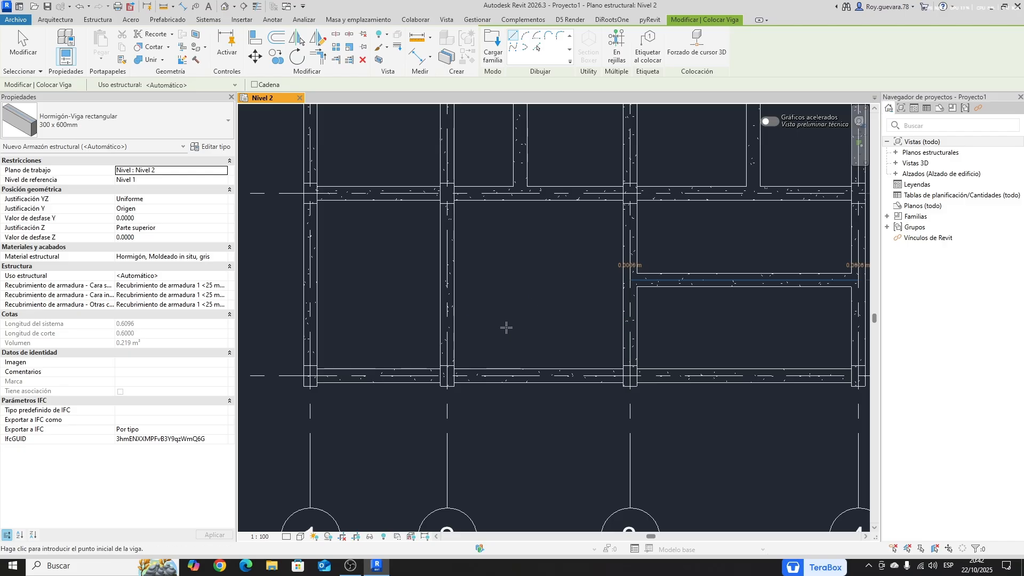
left_click(506, 328)
left_click(559, 242)
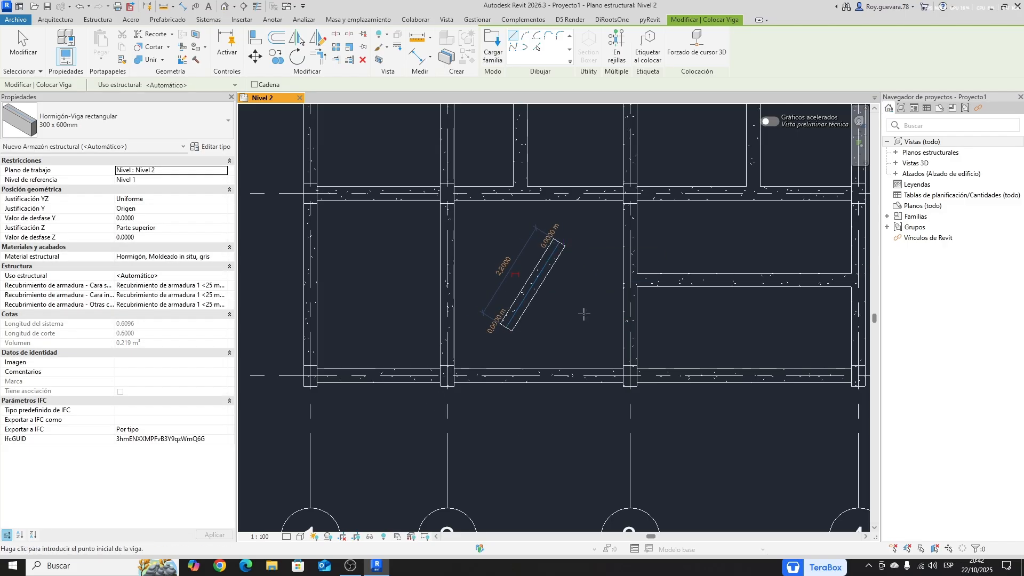
- Draw a loose vertical beam about 2.1 m long inside the bay between grids 1–2 and A–B
middle_click_drag(584, 315, 619, 340)
left_click(405, 356)
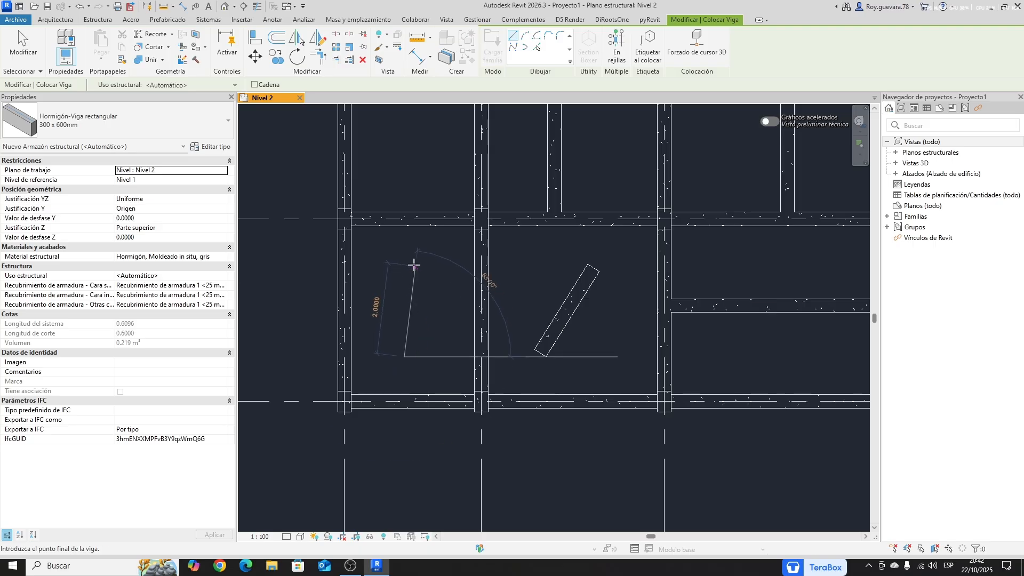
left_click(404, 261)
scroll(635, 324, "down", 1)
middle_click_drag(648, 320, 563, 395)
scroll(561, 267, "down", 2)
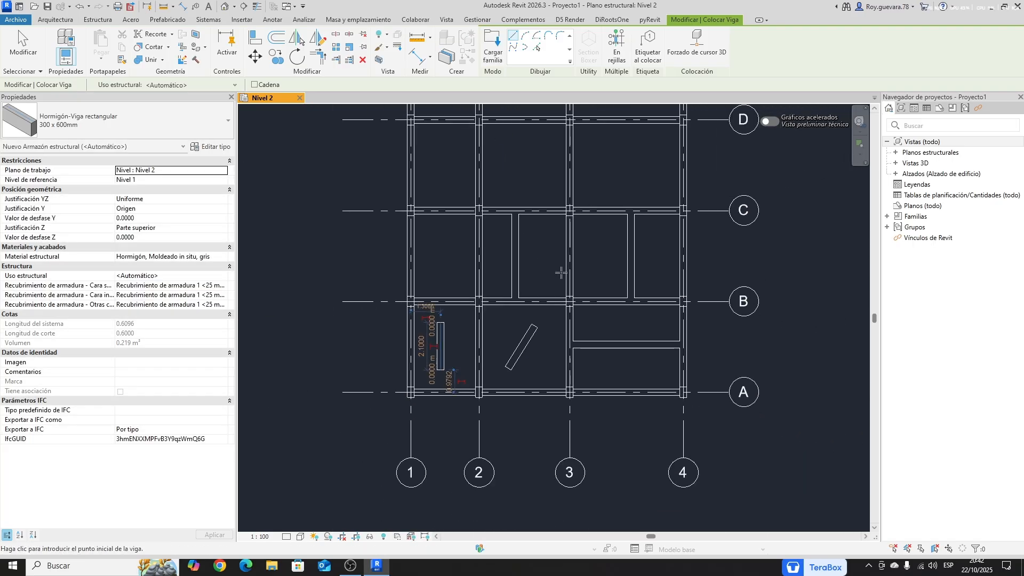
middle_click_drag(623, 381, 664, 411)
middle_click_drag(564, 192, 531, 256)
left_click(546, 250)
key("Escape")
key("Escape")
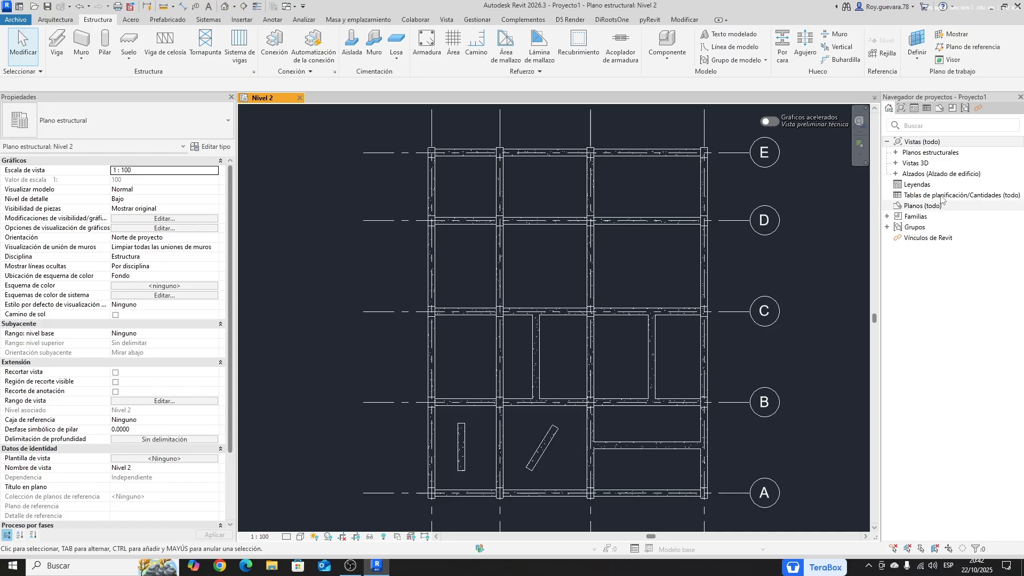
- On the Nivel 1 plan, place loose 1800 x 1200 x 450mm footings in bays 3–4/C–D and 2–3/B–C, plus a rotated one in bay 3–4/A–B
left_click(896, 153)
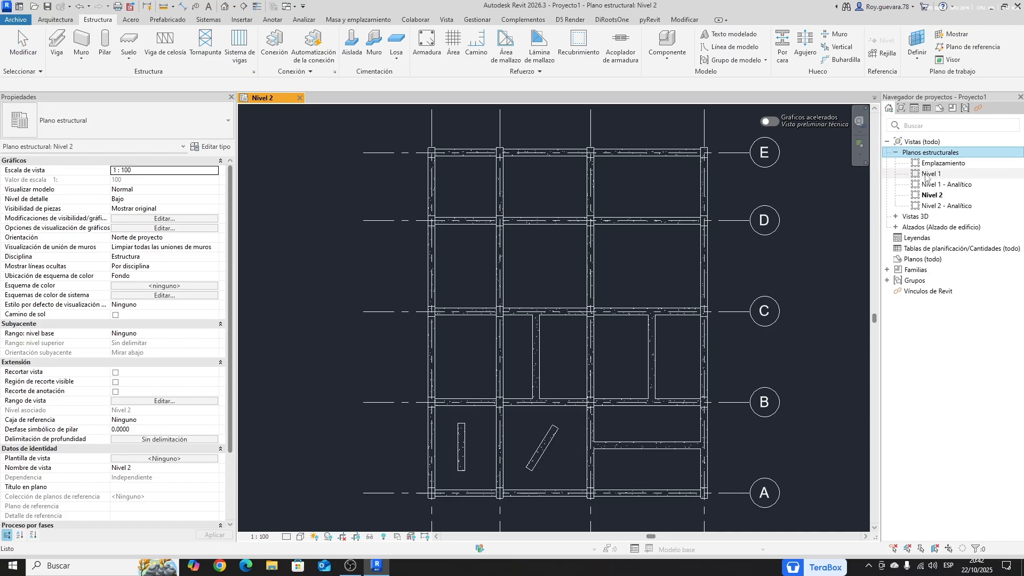
double_click(930, 174)
scroll(606, 312, "down", 2)
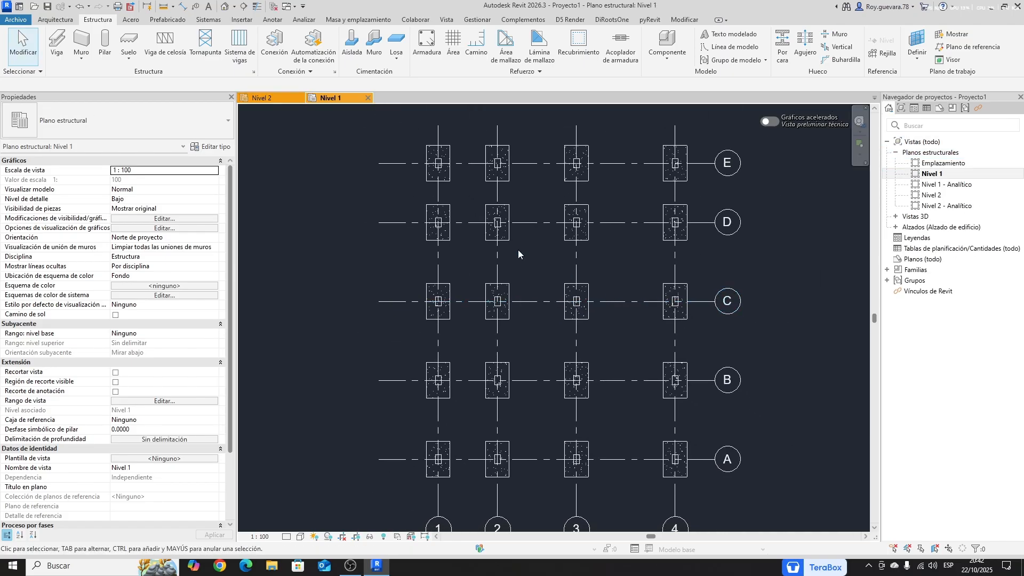
left_click(351, 42)
scroll(618, 264, "up", 1)
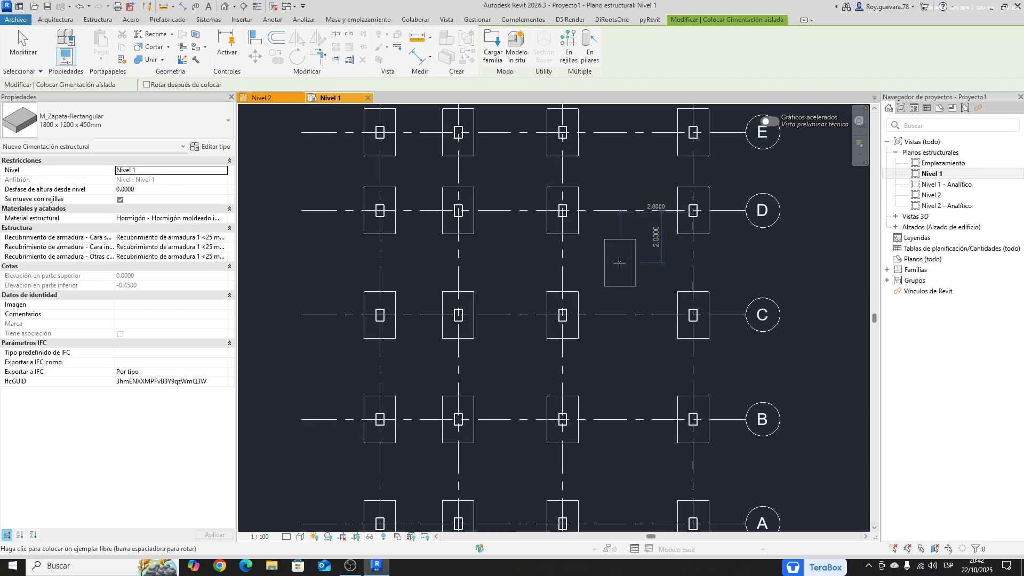
left_click(511, 370)
middle_click_drag(645, 353, 650, 279)
key("space")
left_click(628, 400)
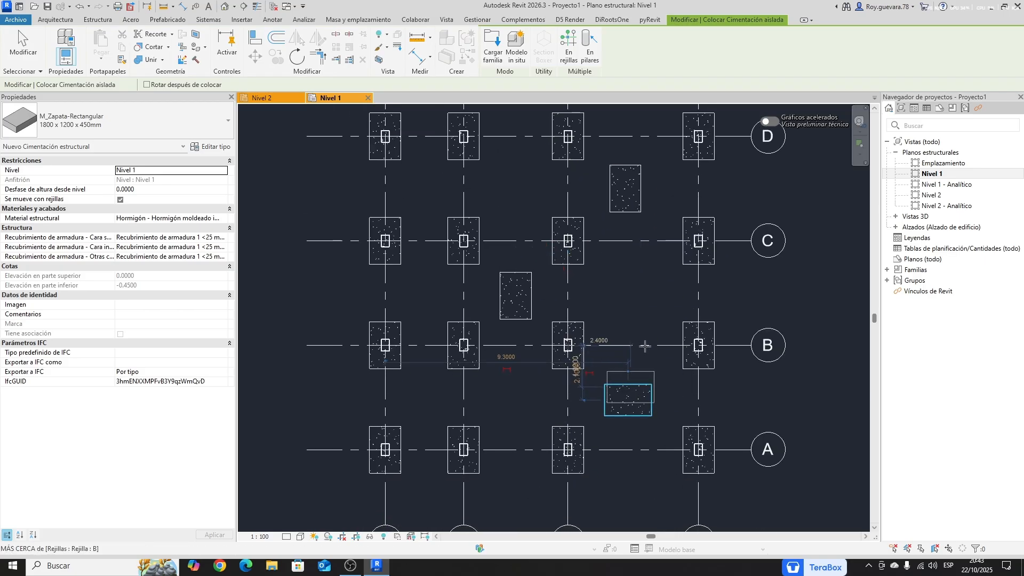
key("Escape")
key("Escape")
- On the Nivel 2 plan, place loose Hormigón-Rectangular-Pilar 450 x 600 columns in bays 2–3/C–D, 3–4/C–D and 3–4/D–E
left_click(282, 99)
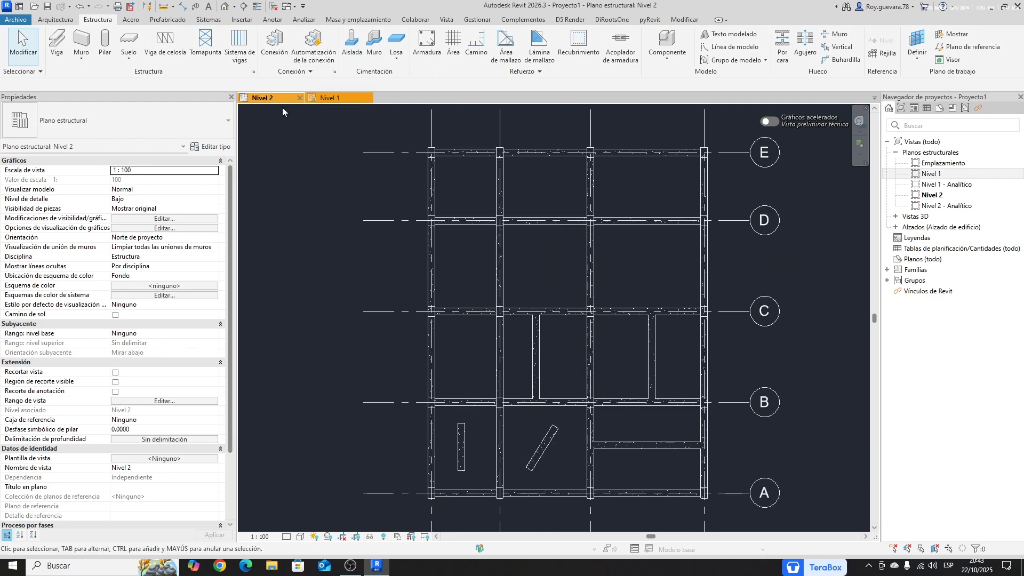
left_click(104, 42)
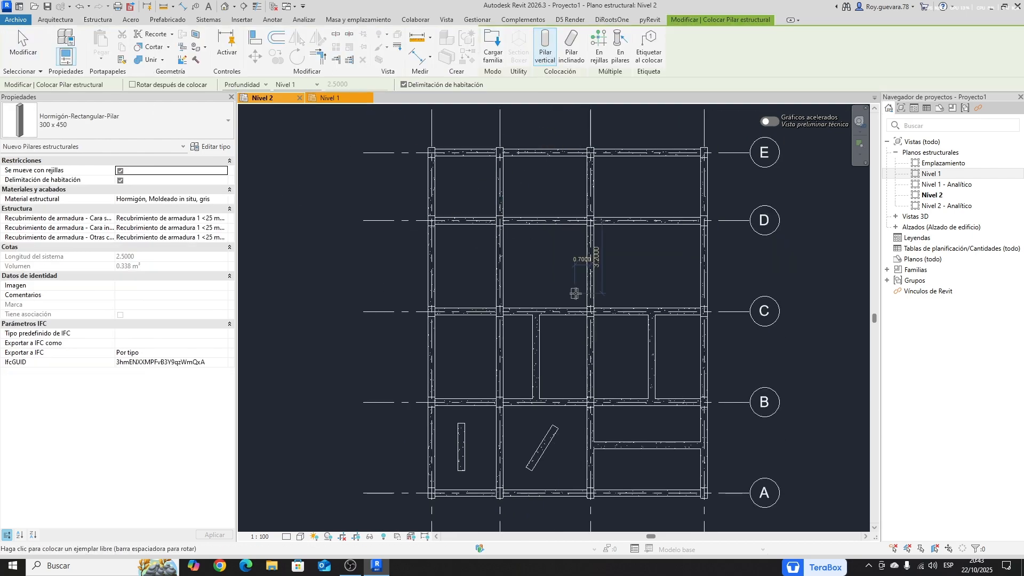
scroll(558, 280, "up", 2)
left_click(117, 121)
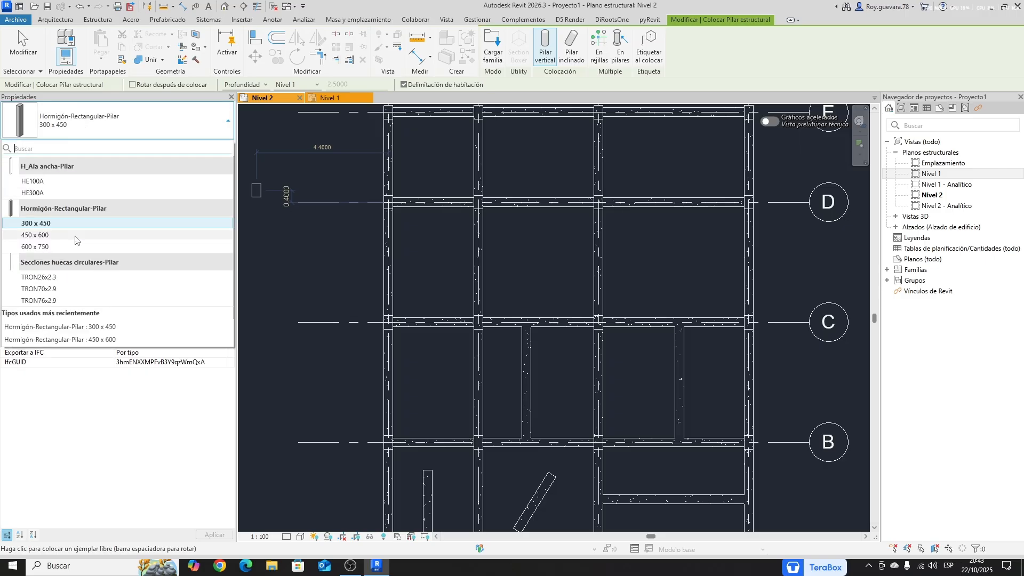
left_click(60, 238)
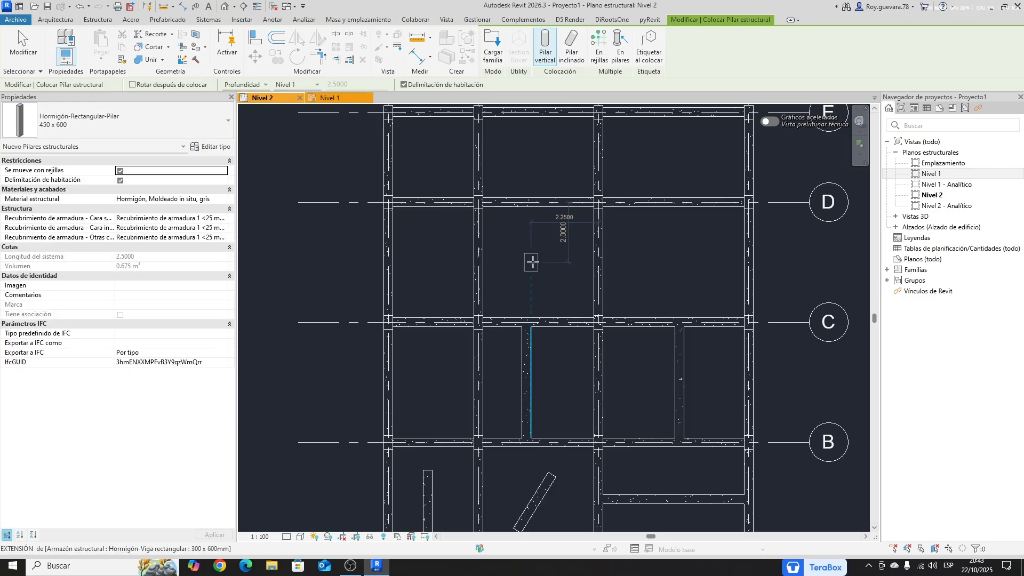
left_click(683, 264)
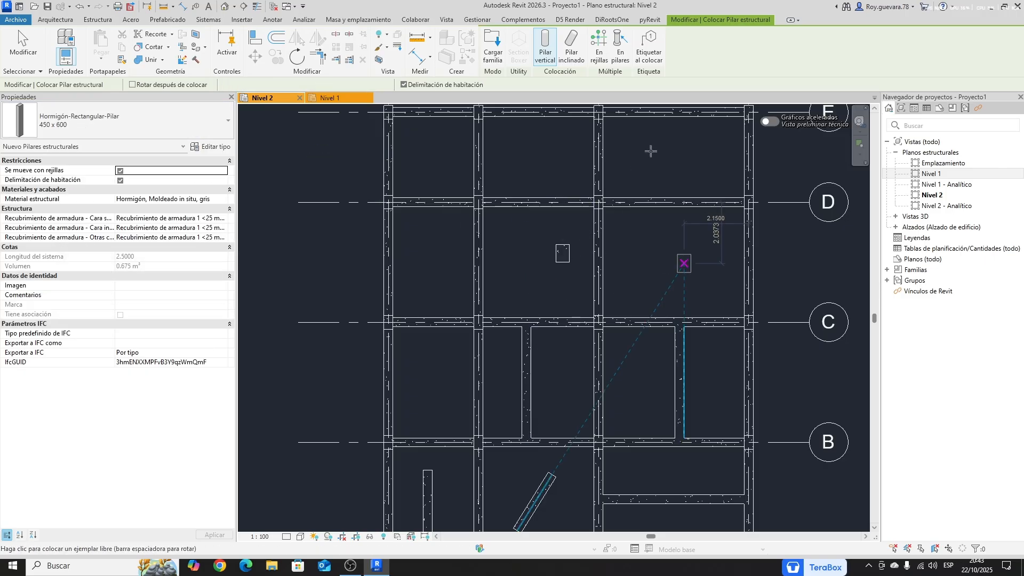
left_click(673, 148)
scroll(627, 243, "down", 1)
scroll(628, 243, "down", 2)
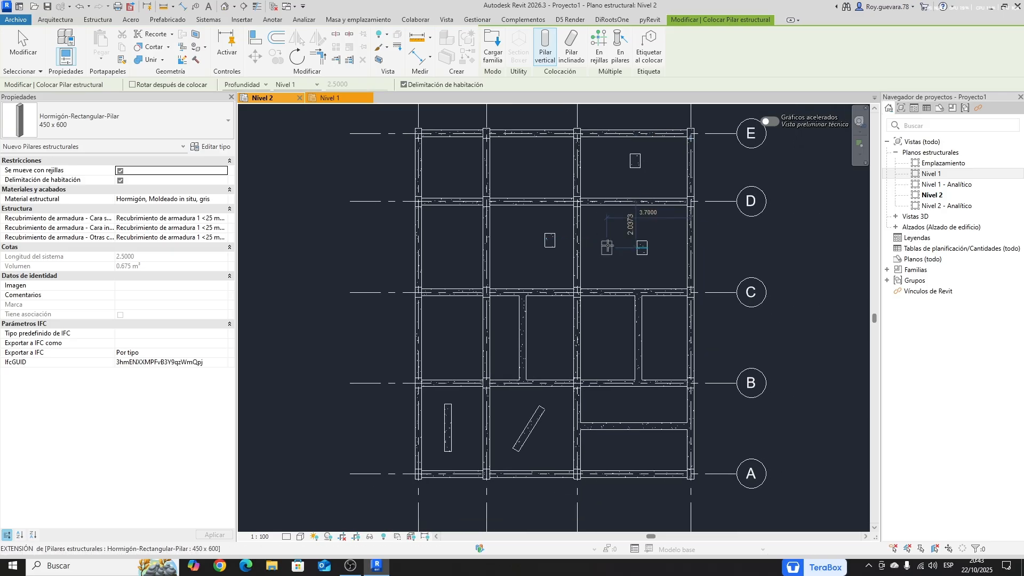
key("Escape")
key("Escape")
- Draw Genérico - 200 mm structural walls along grid B between grids 3 and 4, and along grid A between grids 2 and 3
left_click(81, 40)
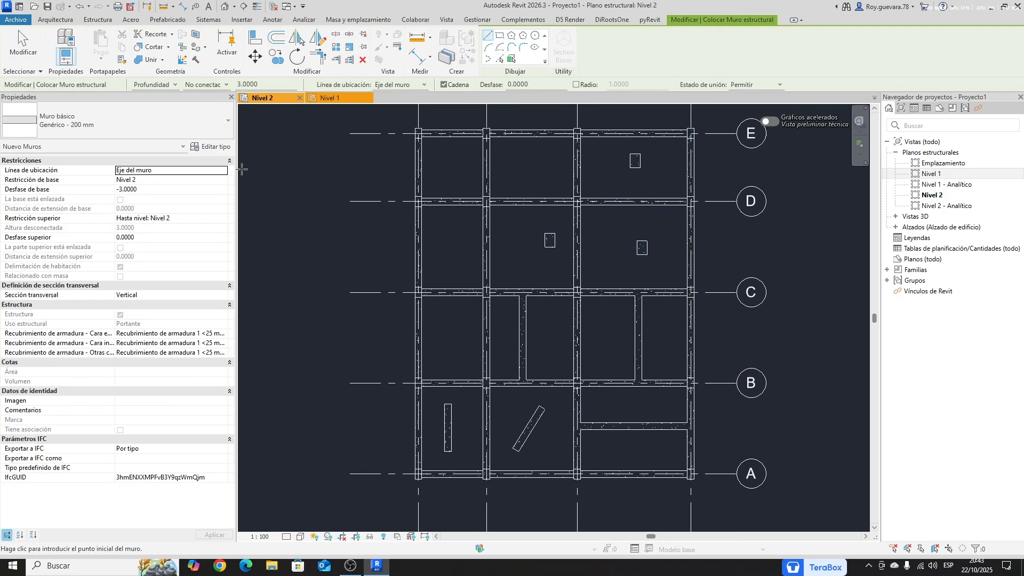
left_click(159, 120)
left_click(69, 227)
scroll(581, 387, "up", 3)
left_click(566, 381)
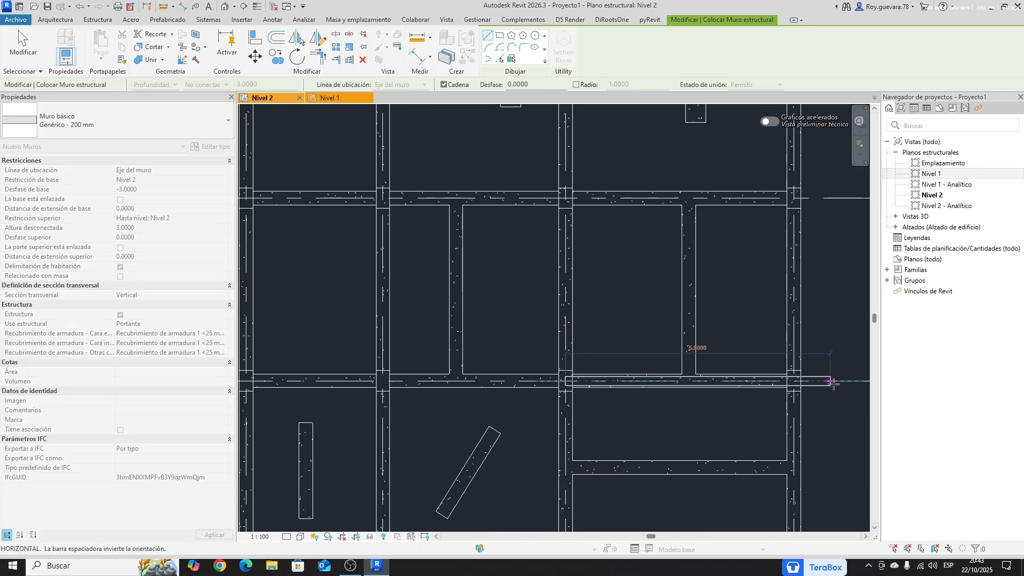
left_click(793, 381)
key("Escape")
scroll(687, 363, "down", 3)
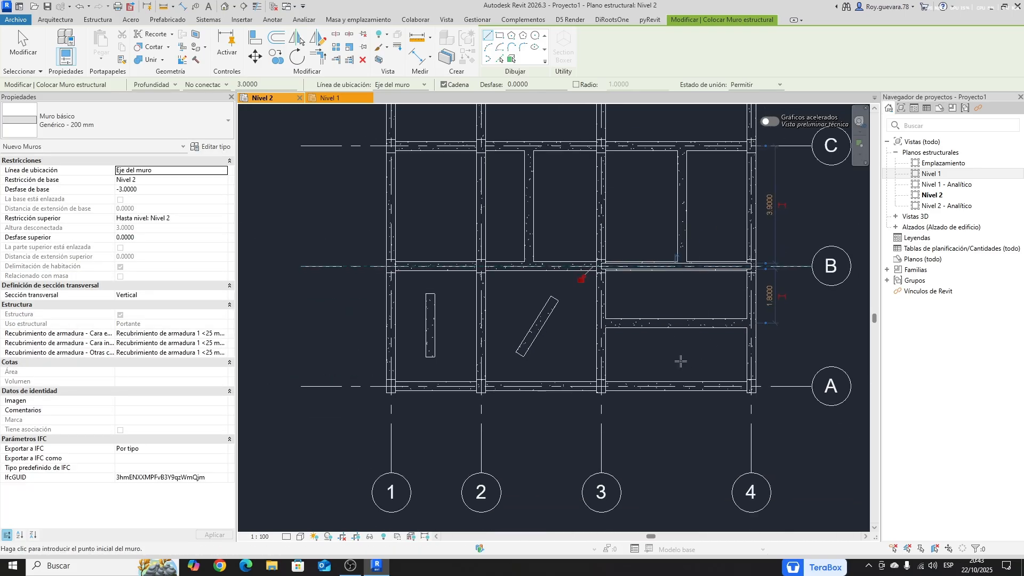
left_click(481, 386)
left_click(601, 387)
key("Escape")
- Draw a structural wall along grid 1 between grids B and C, and a loose diagonal wall inside the adjacent bay 1–2/B–C
middle_click_drag(502, 396, 686, 446)
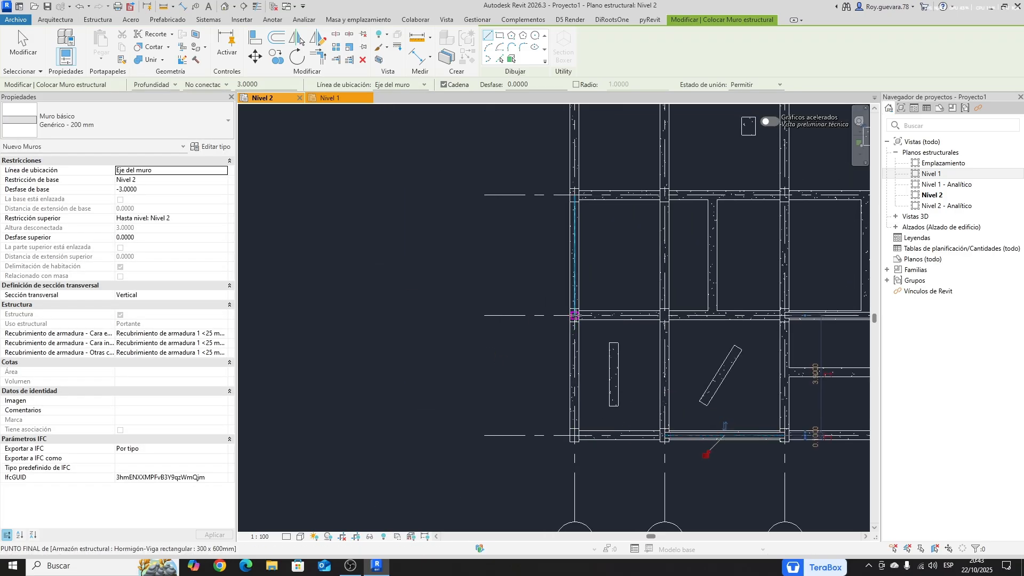
left_click(575, 315)
middle_click_drag(644, 305, 574, 383)
left_click(535, 367)
left_click(566, 299)
key("Escape")
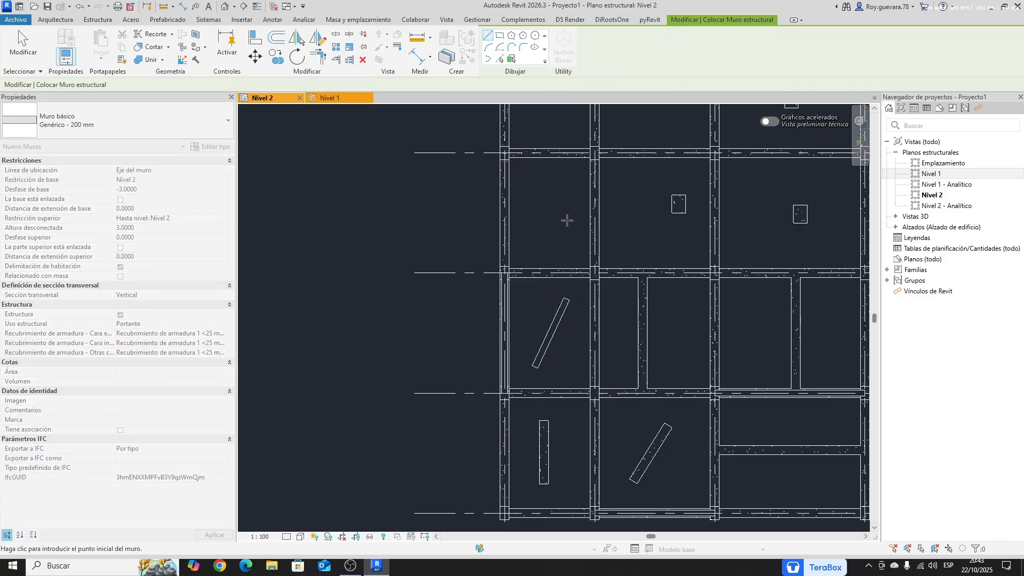
- Draw a loose horizontal wall inside bay 1–2/C–D and a loose vertical wall inside bay 3–4/C–D
left_click(531, 209)
left_click(574, 209)
key("Escape")
key("Escape")
left_click(754, 240)
left_click(754, 187)
key("Escape")
key("Escape")
- Open the default 3D view to examine the whole structural model
scroll(731, 239, "down", 2)
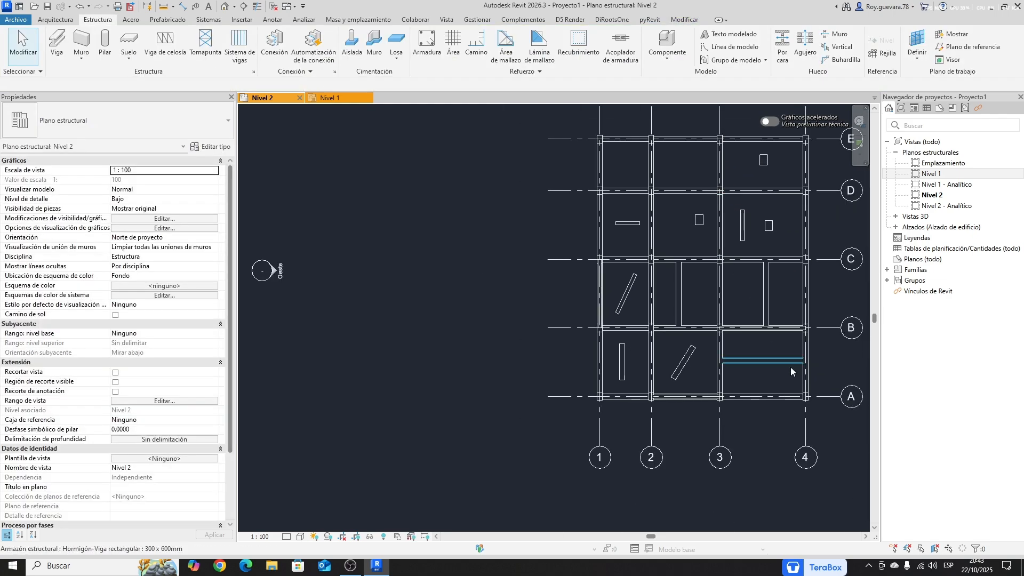
middle_click_drag(790, 362, 690, 380)
scroll(731, 374, "up", 2)
middle_click_drag(741, 173, 745, 239)
scroll(744, 239, "down", 2)
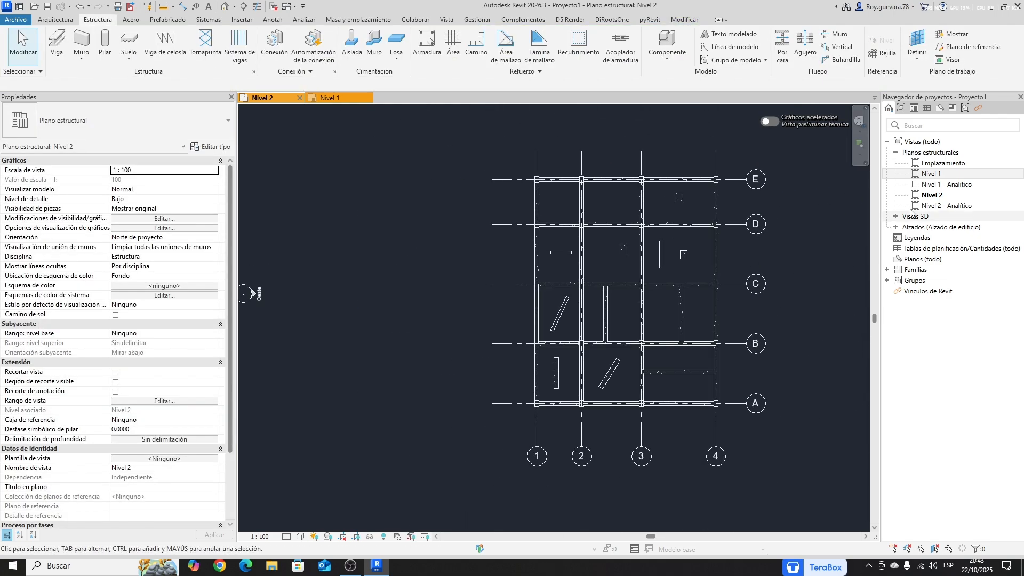
double_click(915, 216)
left_click(915, 227)
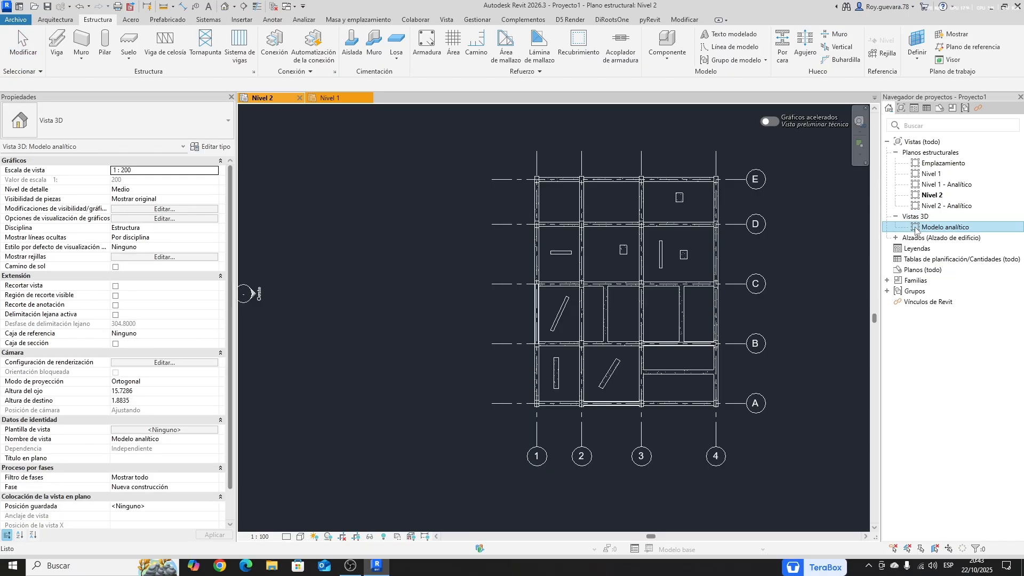
left_click(224, 6)
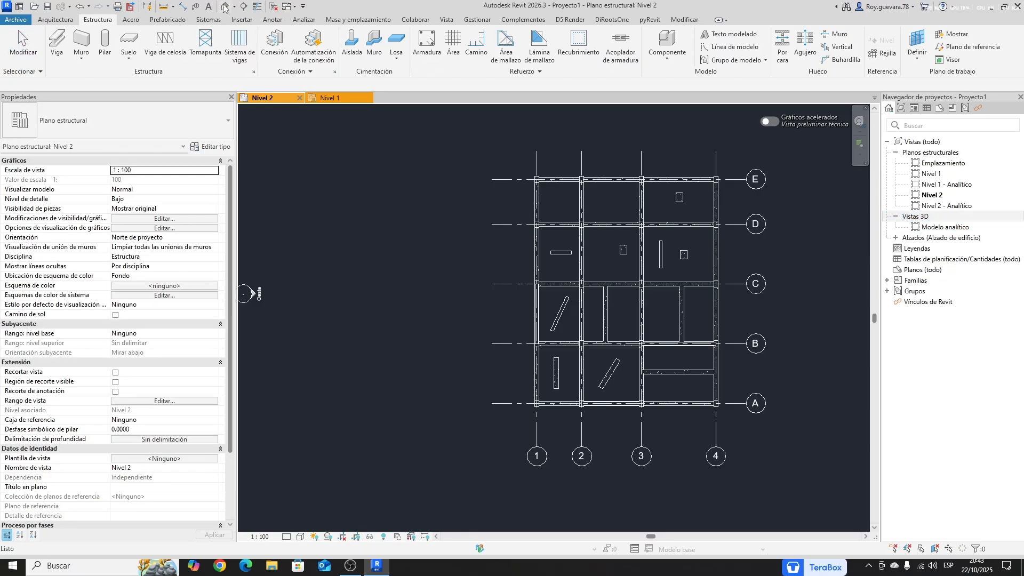
scroll(497, 418, "up", 2)
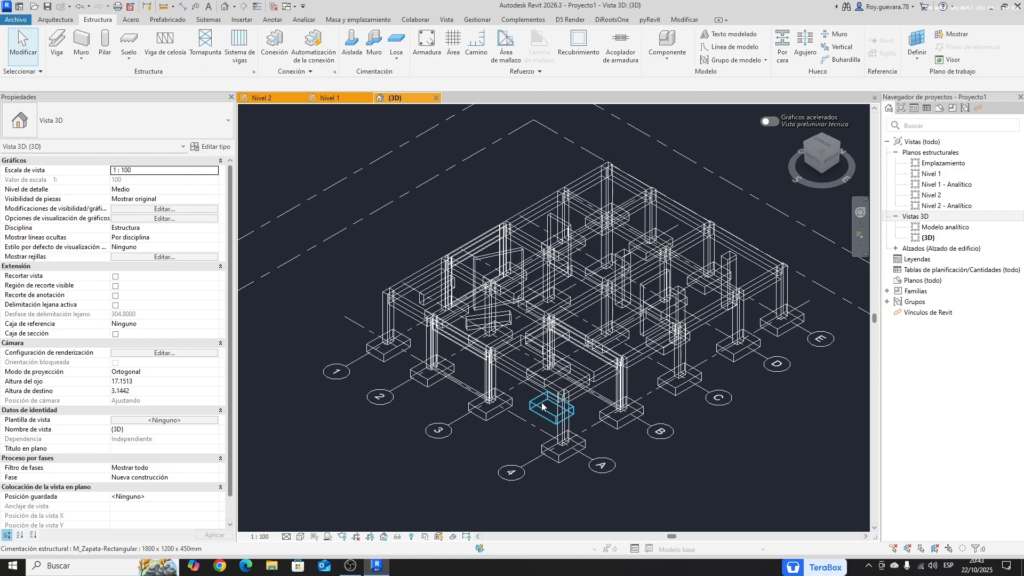
- Set the 3D view's detail level to Alto and its visual style to Realista, and examine the structure's materials
left_click(286, 537)
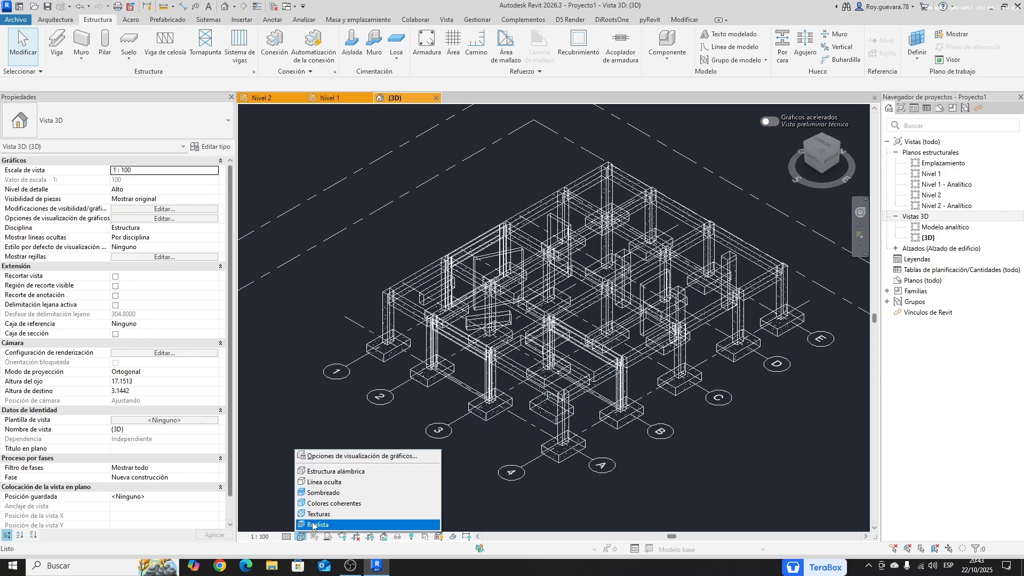
left_click(336, 503)
scroll(525, 404, "up", 2)
middle_click_drag(512, 435, 603, 419, "shift")
left_click(314, 537)
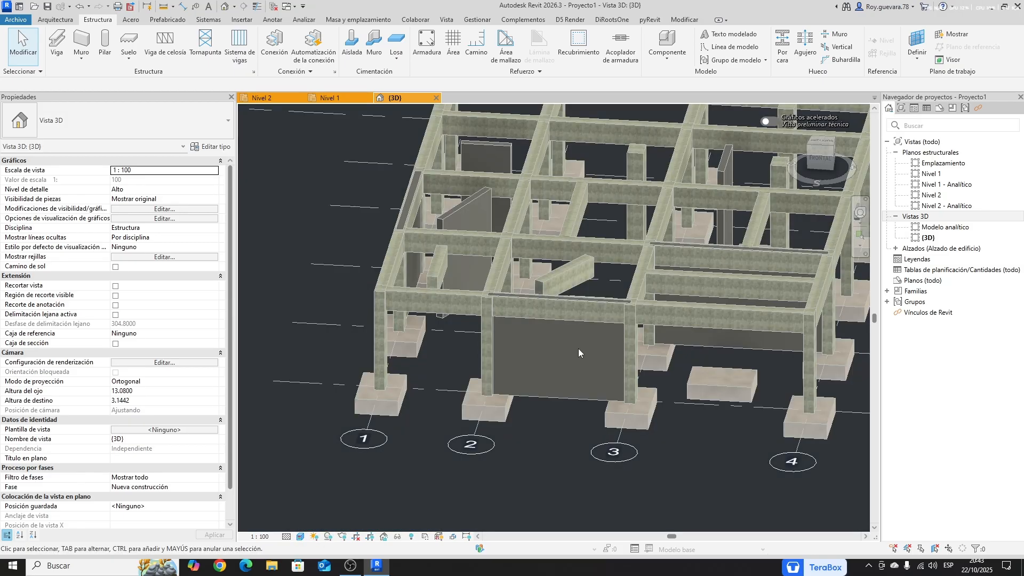
scroll(594, 344, "down", 2)
middle_click_drag(592, 384, 485, 424, "shift")
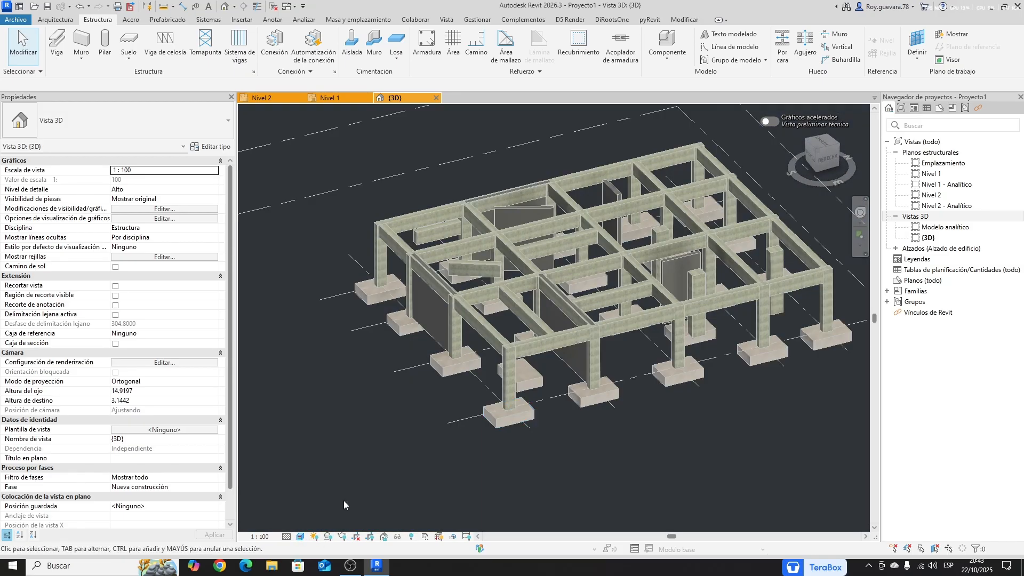
- Switch the 3D view's visual style to Colores coherentes and look at the model from the opposite side
left_click(301, 536)
left_click(334, 503)
middle_click_drag(614, 459, 651, 373, "shift")
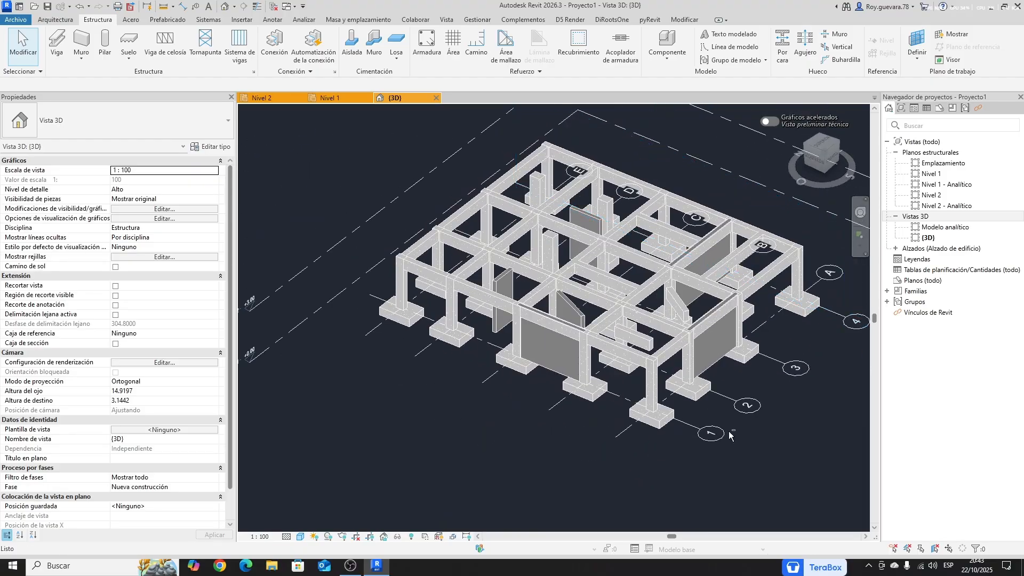
- In the Nivel 2 plan, duplicate the type of the loose diagonal beam in bay 2–3/A–B as a new type named 1
left_click(277, 99)
scroll(628, 371, "up", 3)
left_click(603, 378)
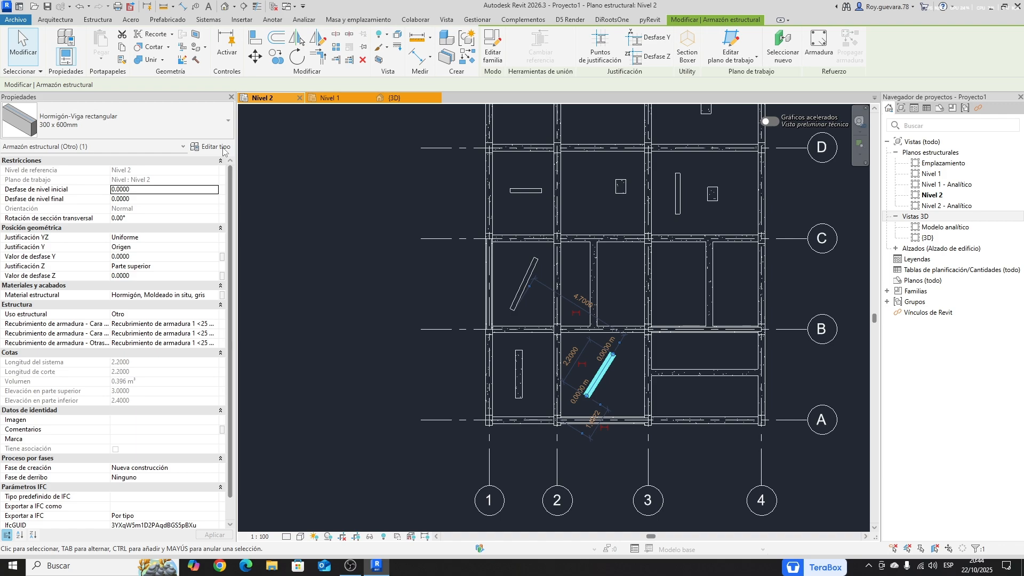
left_click(212, 146)
left_click(643, 212)
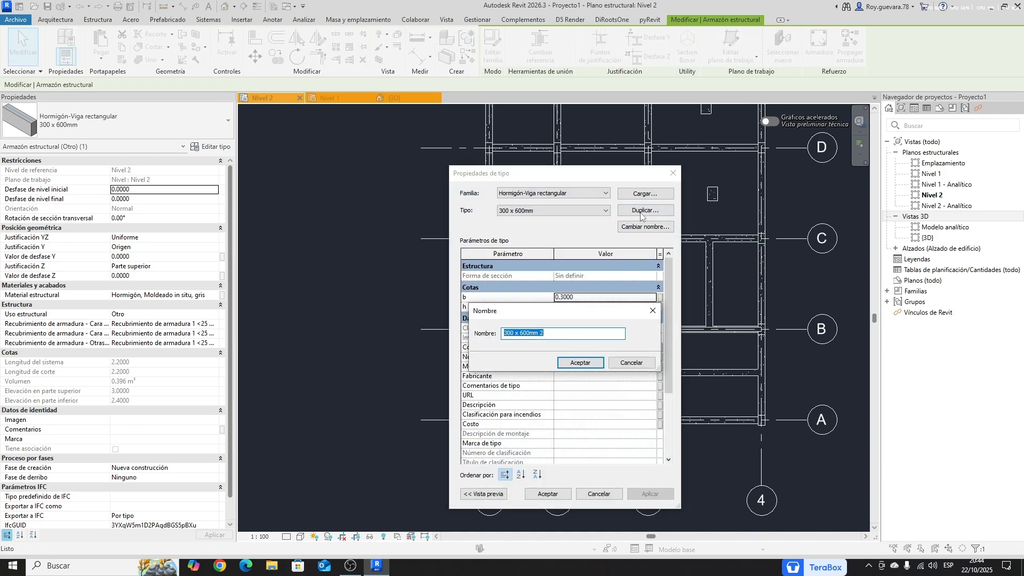
left_click(580, 362)
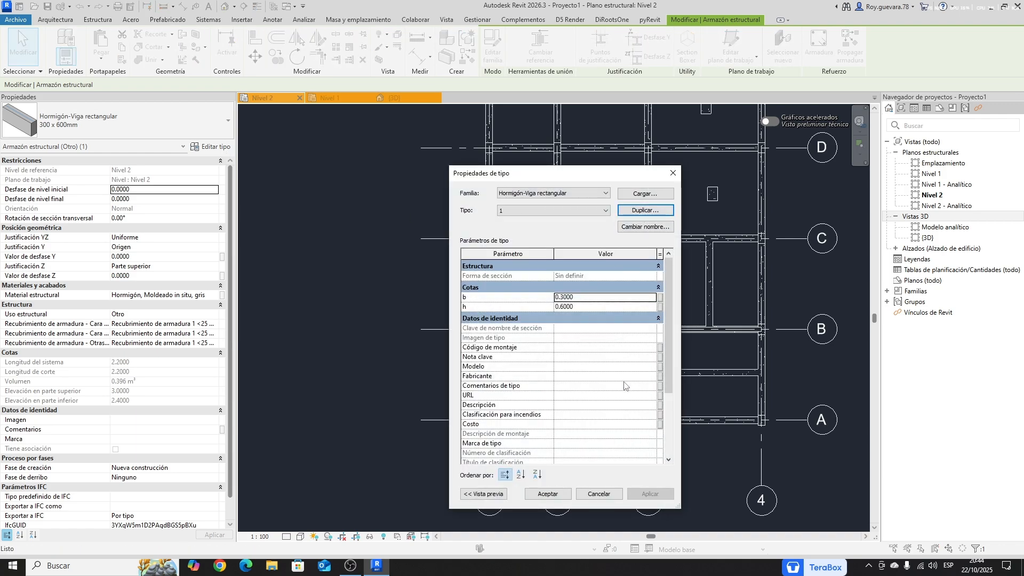
left_click(548, 494)
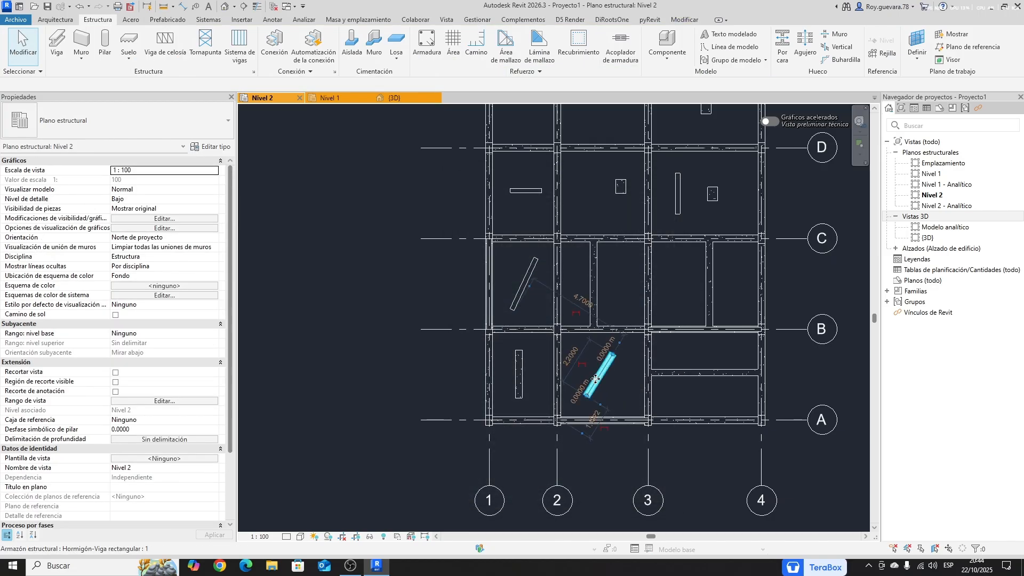
- Assign beam type 1 to the loose vertical beam in bay 1–2/A–B
left_click(523, 384, "ctrl")
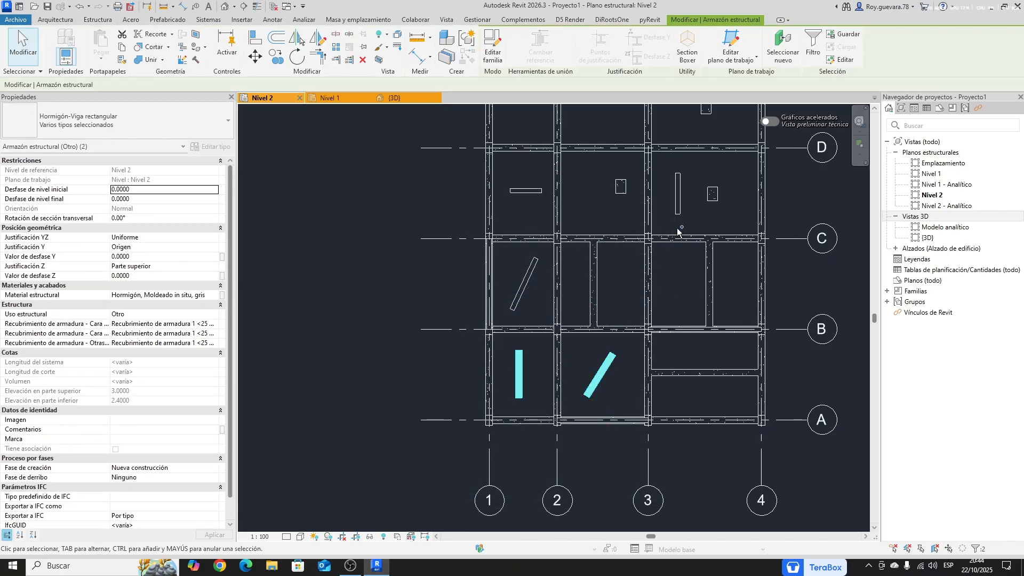
left_click(519, 373)
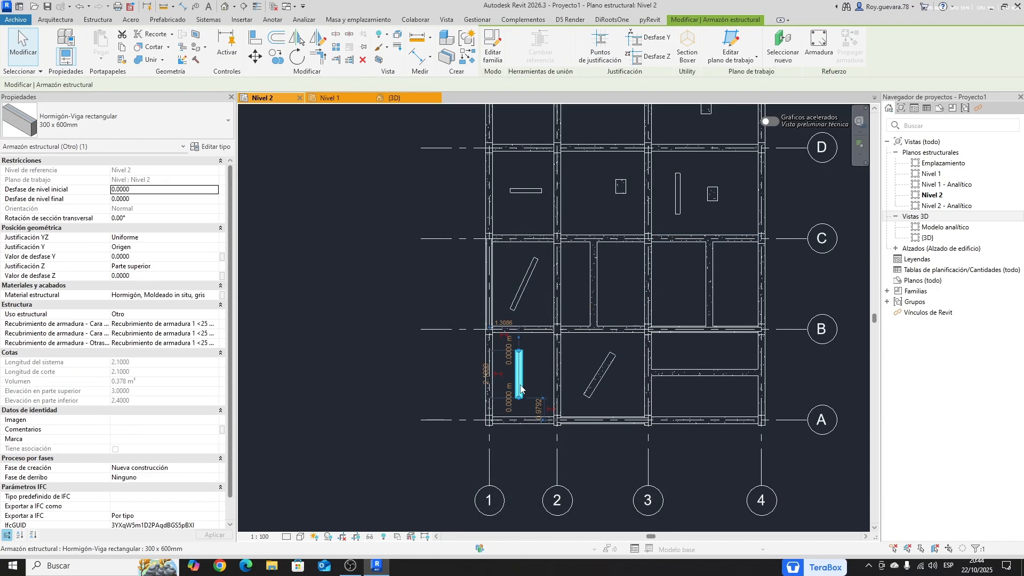
left_click(80, 120)
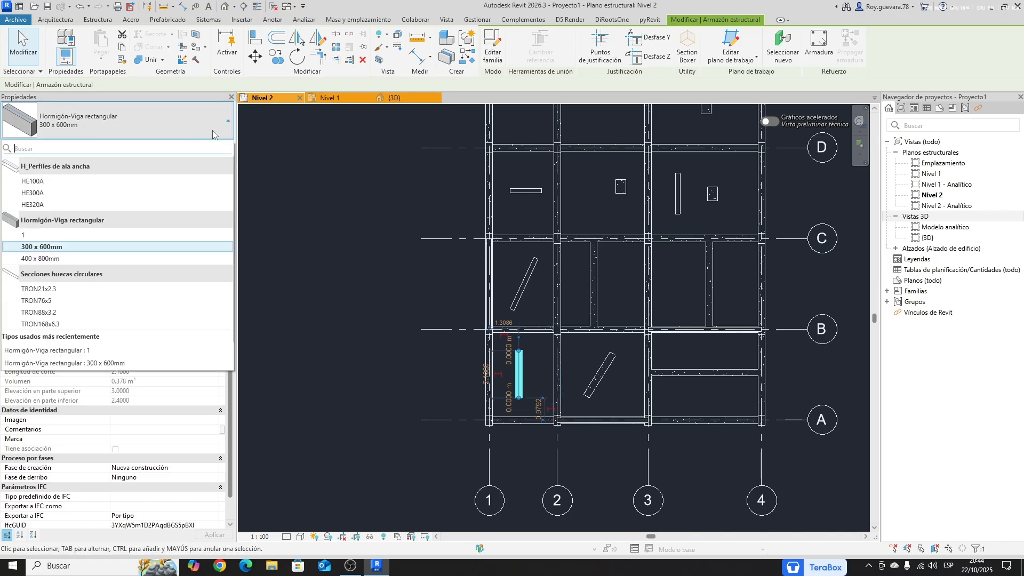
left_click(56, 234)
- In the 3D view, assign beam type 1 to the two secondary beams between grids B and C in bays 2–3 and 3–4
left_click(395, 98)
middle_click_drag(703, 448, 704, 472, "shift")
left_click(706, 473)
middle_click_drag(753, 437, 613, 384)
left_click(536, 332)
left_click(601, 284, "ctrl")
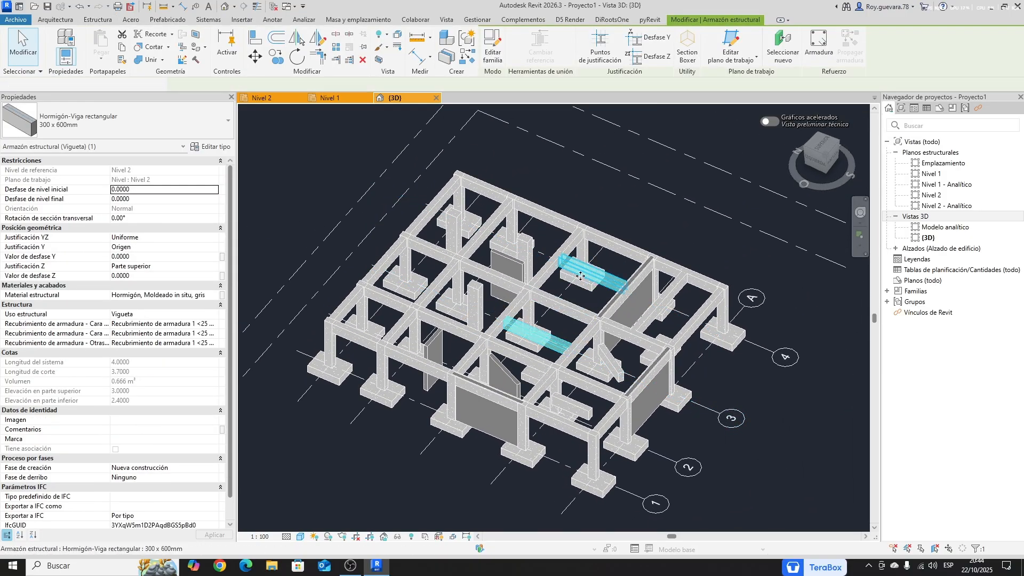
left_click(107, 121)
left_click(35, 237)
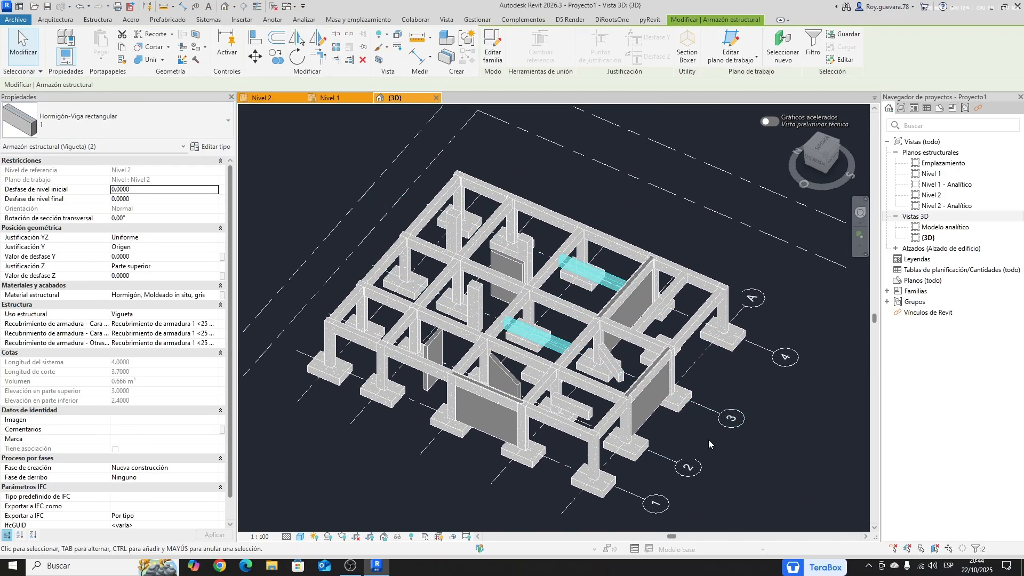
left_click(771, 442)
mouse_move(770, 442)
middle_mouse_down("shift")
mouse_move(639, 496)
mouse_move(769, 440)
middle_mouse_up("shift")
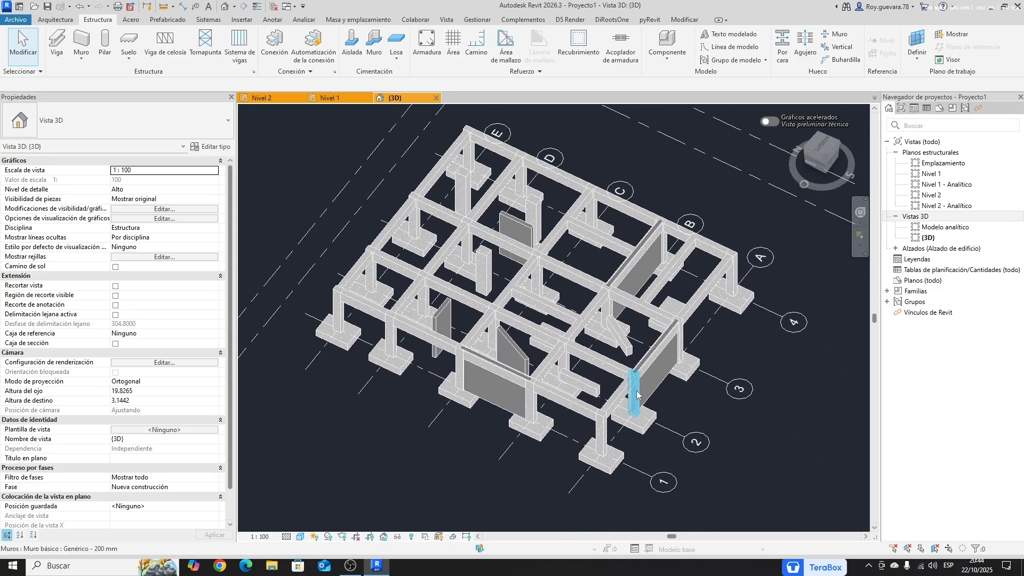
- Duplicate the Genérico - 200 mm type of the three loose interior walls as a new wall type named 2
left_click(511, 349)
left_click(515, 235, "ctrl")
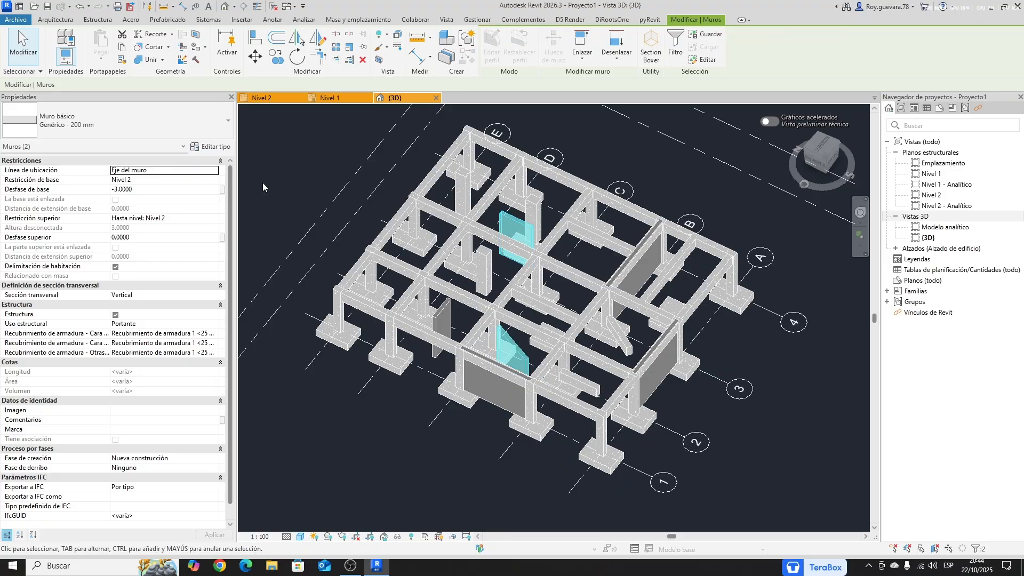
left_click(216, 147)
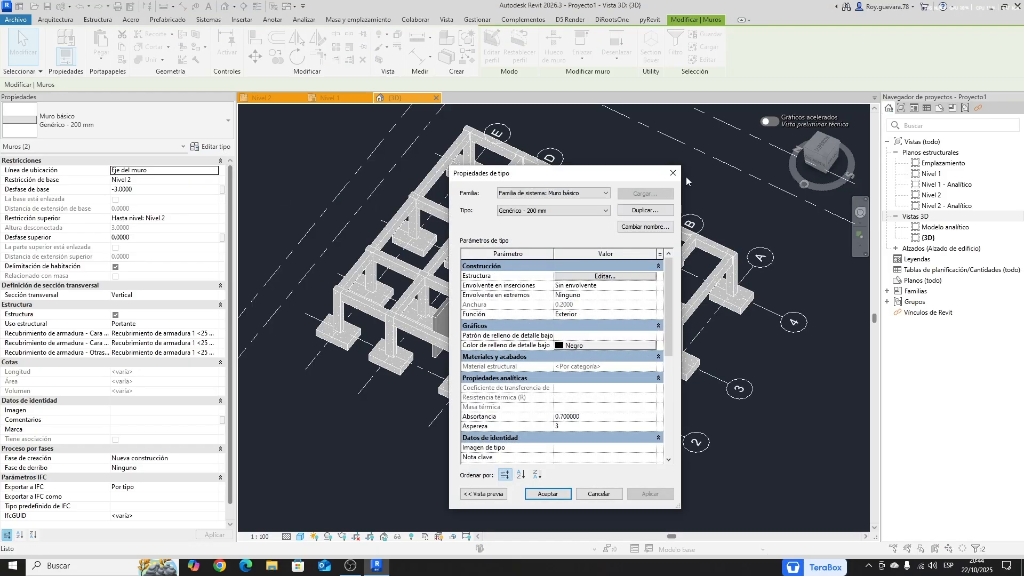
left_click(672, 174)
left_click(441, 325, "ctrl")
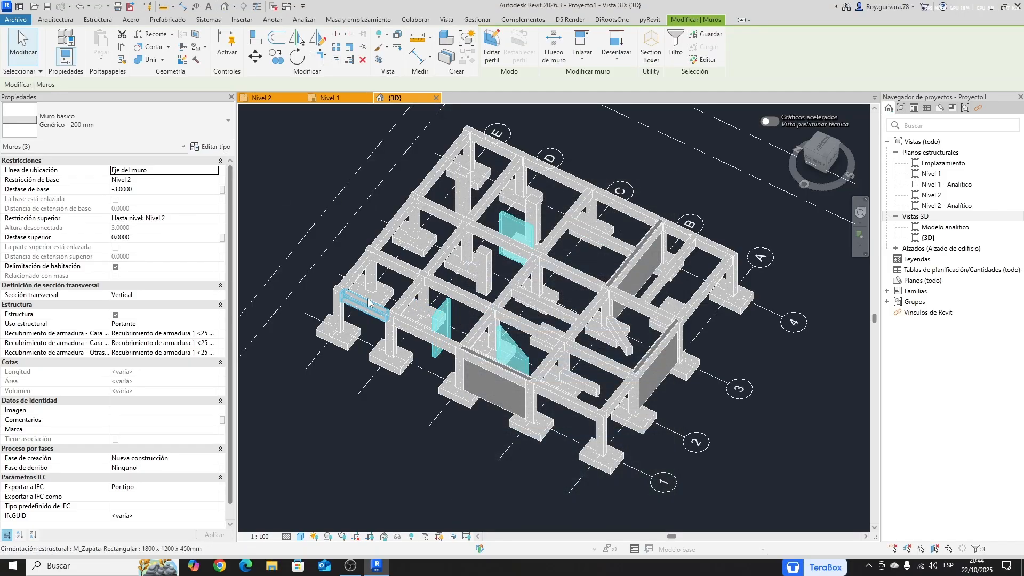
left_click(212, 147)
left_click(640, 210)
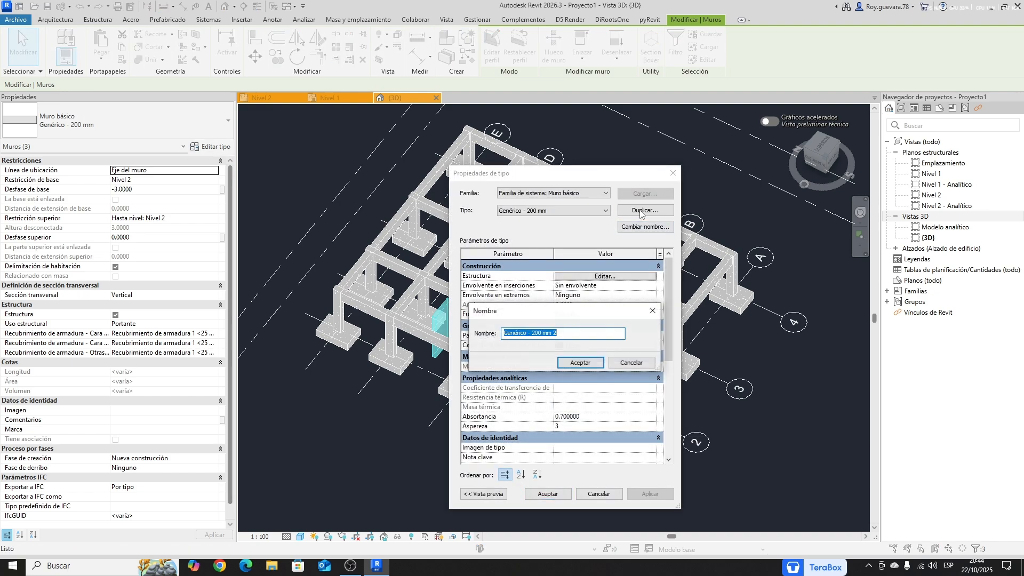
left_click(579, 361)
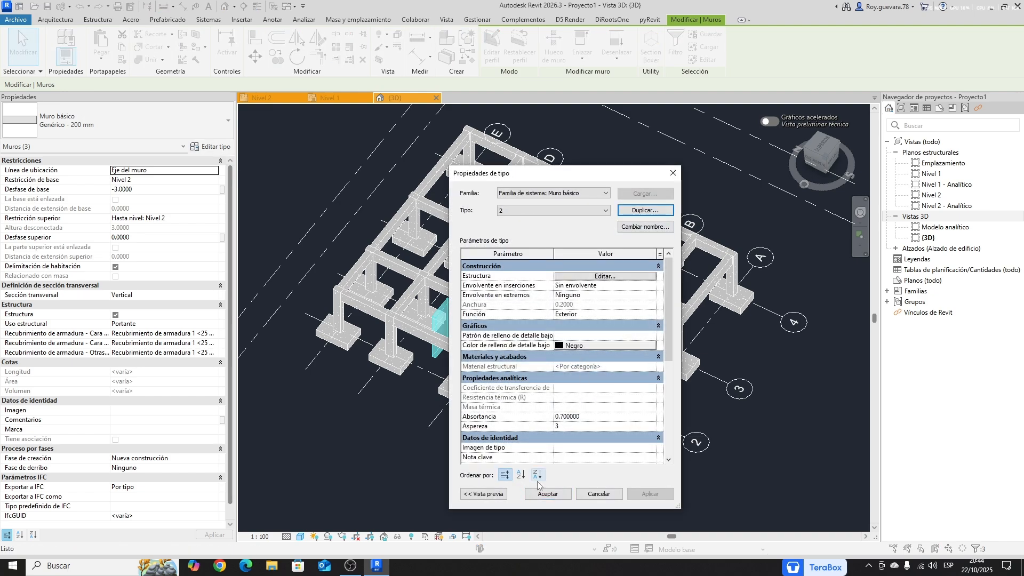
left_click(545, 497)
left_click(742, 464)
- Duplicate the 450 x 600 type of the three loose off-grid columns as a new column type named 1
middle_click_drag(744, 463, 653, 469, "shift")
left_click(582, 252)
middle_click_drag(634, 411, 634, 213, "shift")
left_click(631, 200, "ctrl")
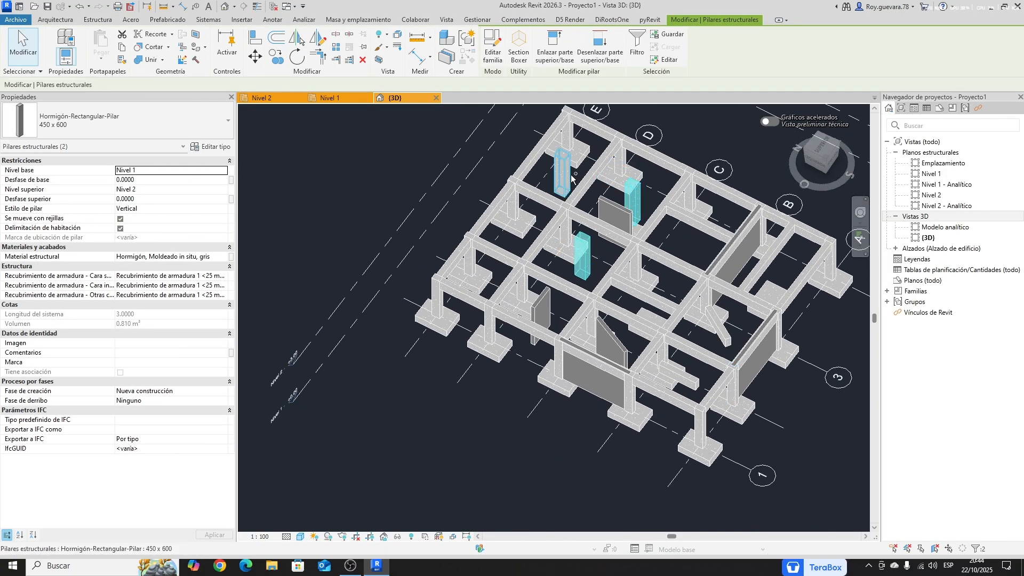
left_click(145, 117)
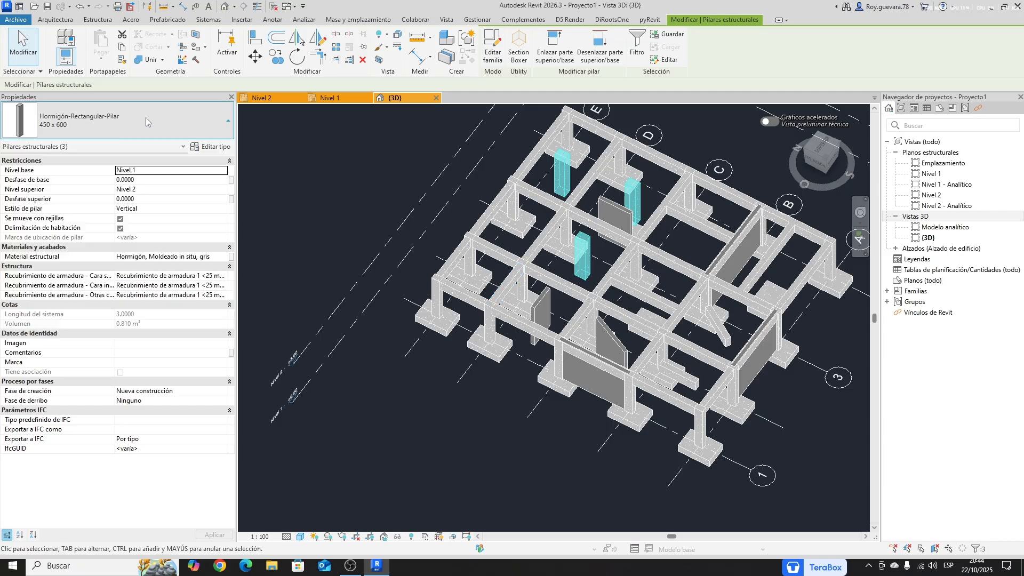
left_click(215, 149)
left_click(644, 211)
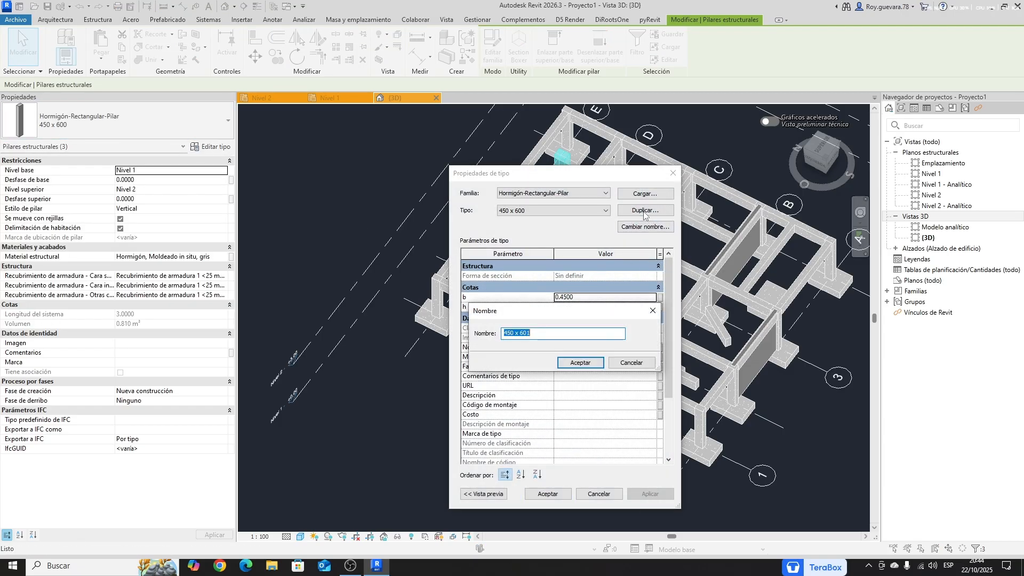
type("1")
left_click(580, 362)
left_click(548, 493)
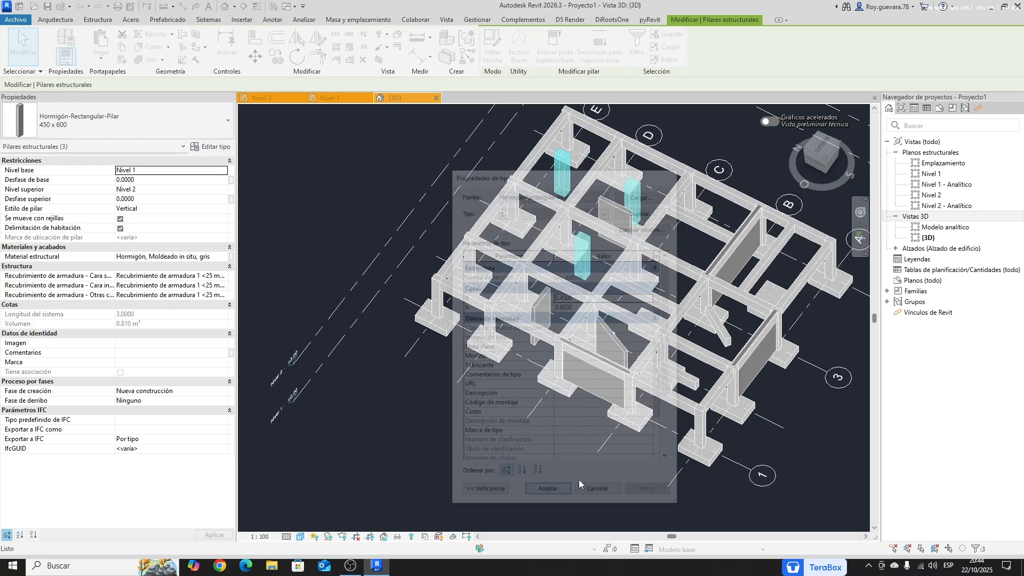
key("Escape")
middle_click_drag(776, 442, 512, 320, "shift")
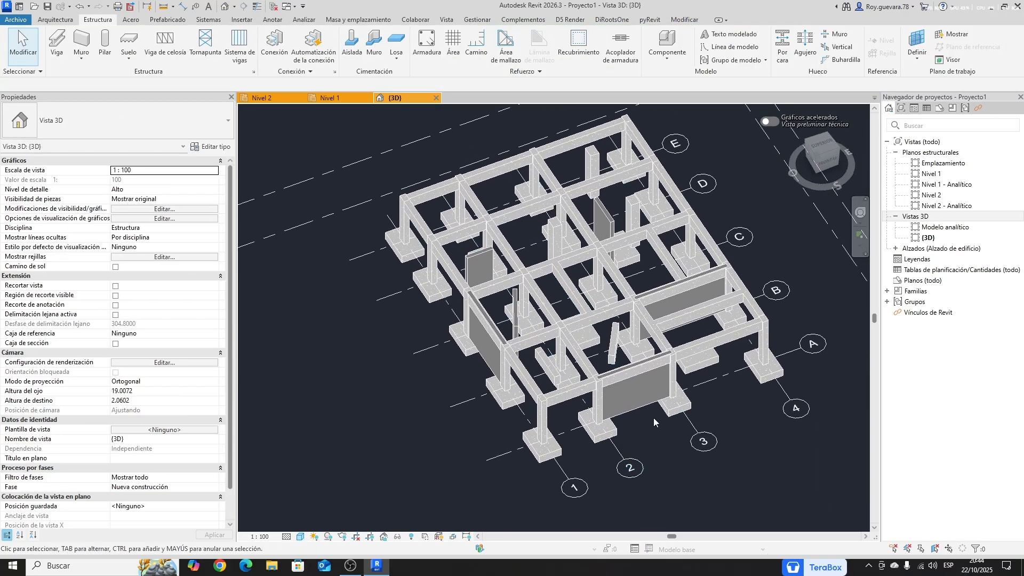
left_click(514, 319)
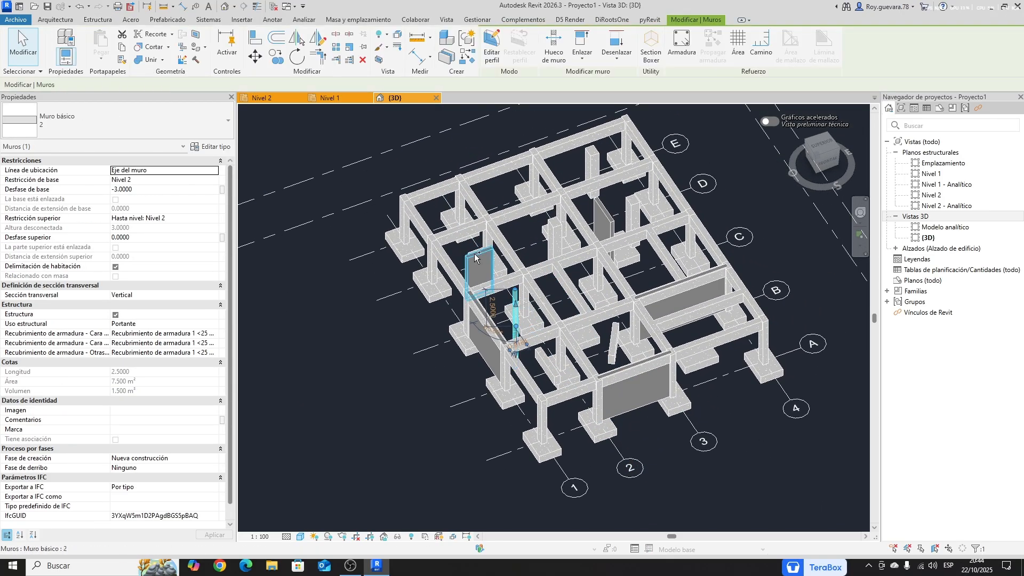
left_click(480, 267, "ctrl")
left_click(613, 219, "ctrl")
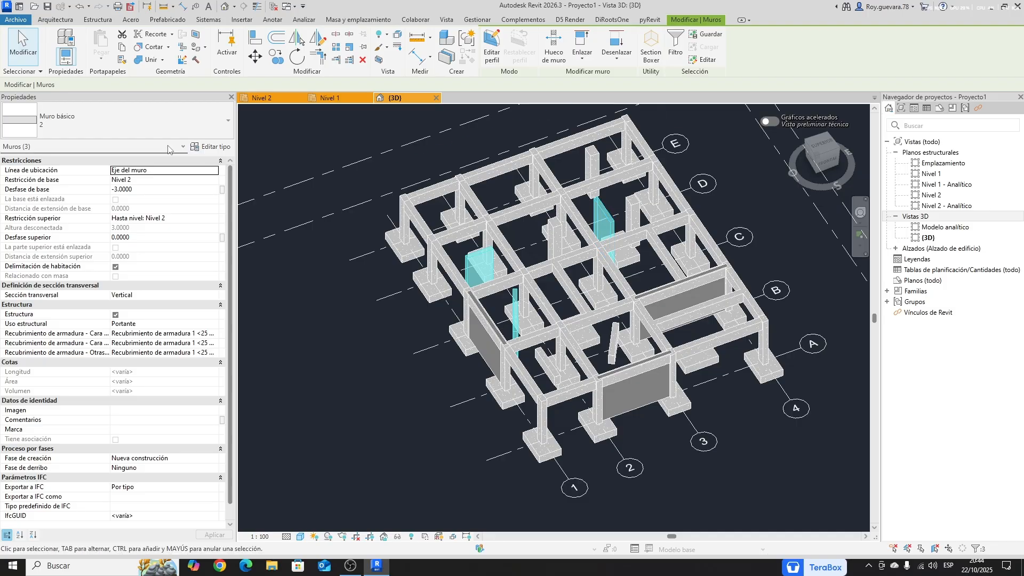
left_click(222, 146)
left_click(646, 211)
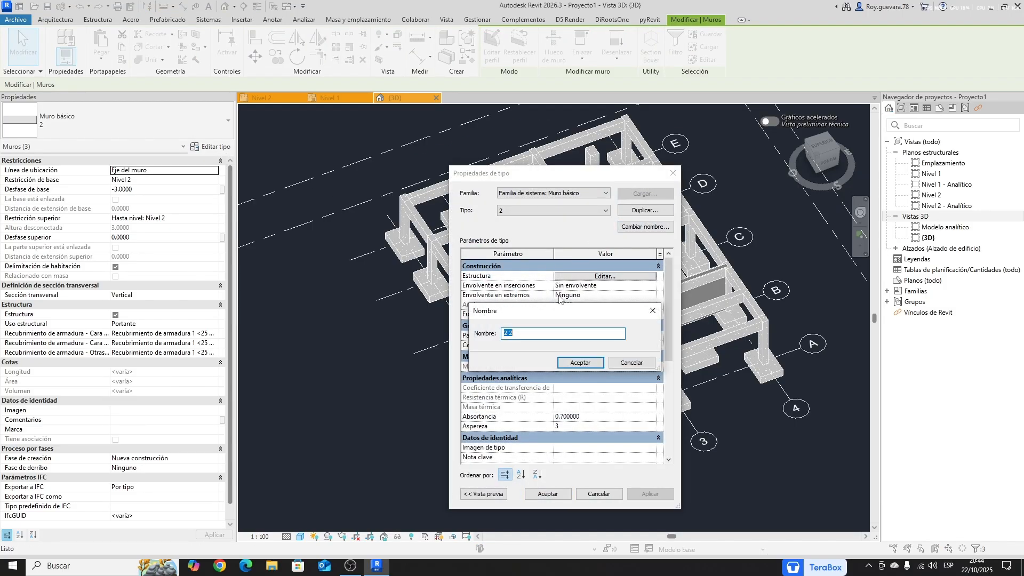
left_click(619, 362)
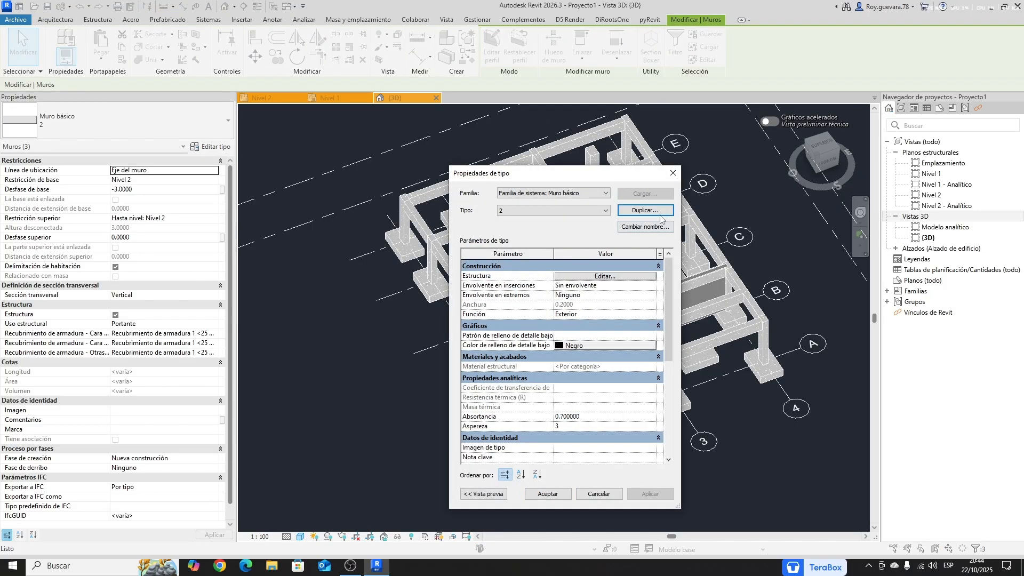
left_click(673, 173)
left_click(746, 457)
- Start pyRevit's Color Splasher and set it to color Pilares estructurales by the Familia y tipo parameter
middle_click_drag(747, 458, 669, 474, "shift")
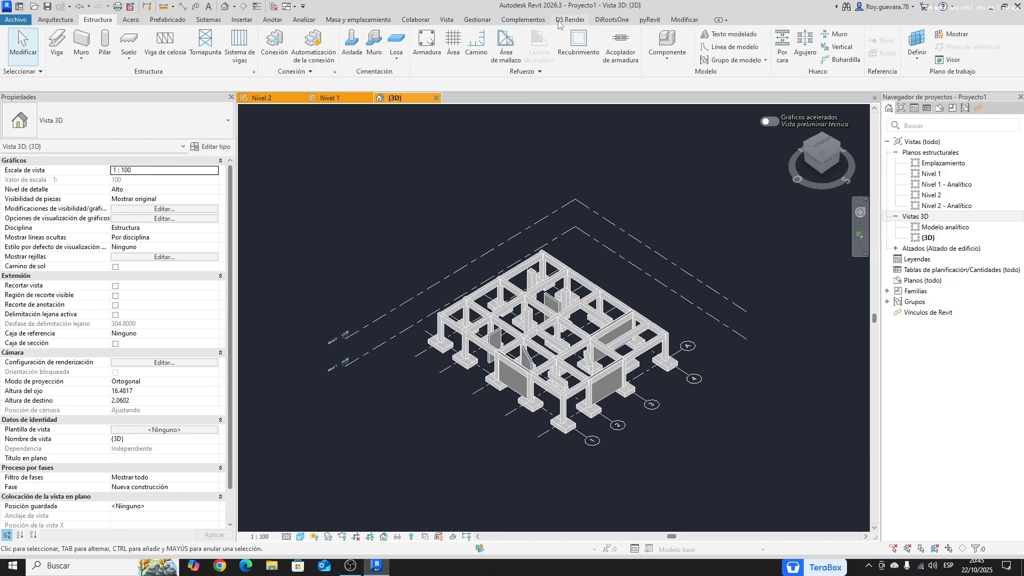
middle_click_drag(578, 389, 651, 411, "shift")
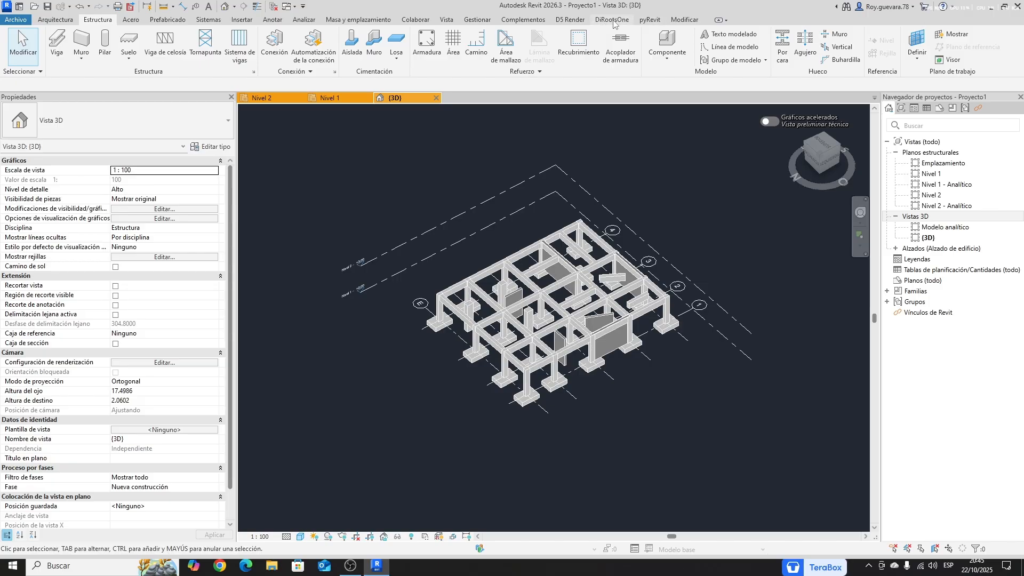
left_click(650, 20)
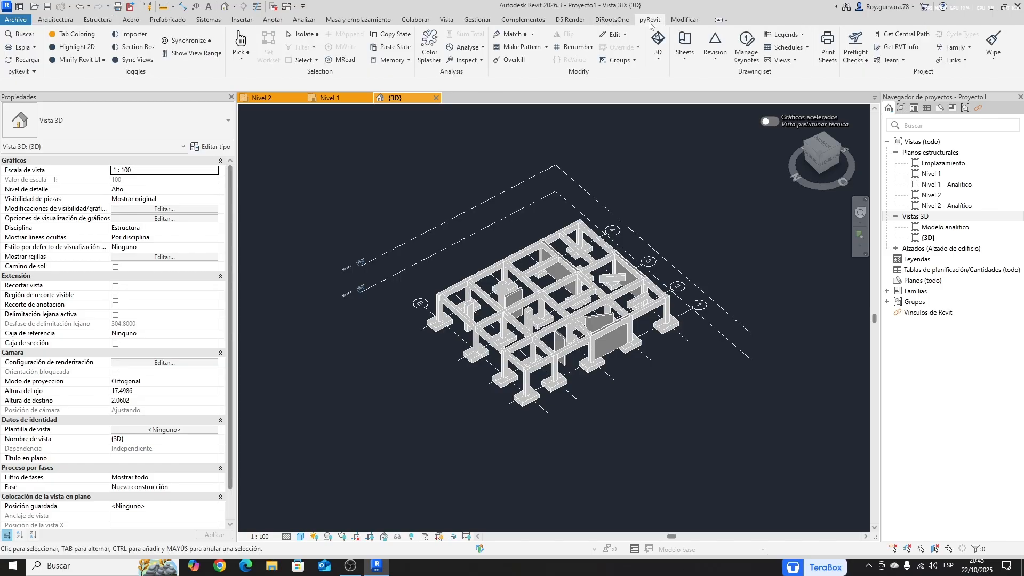
left_click(427, 54)
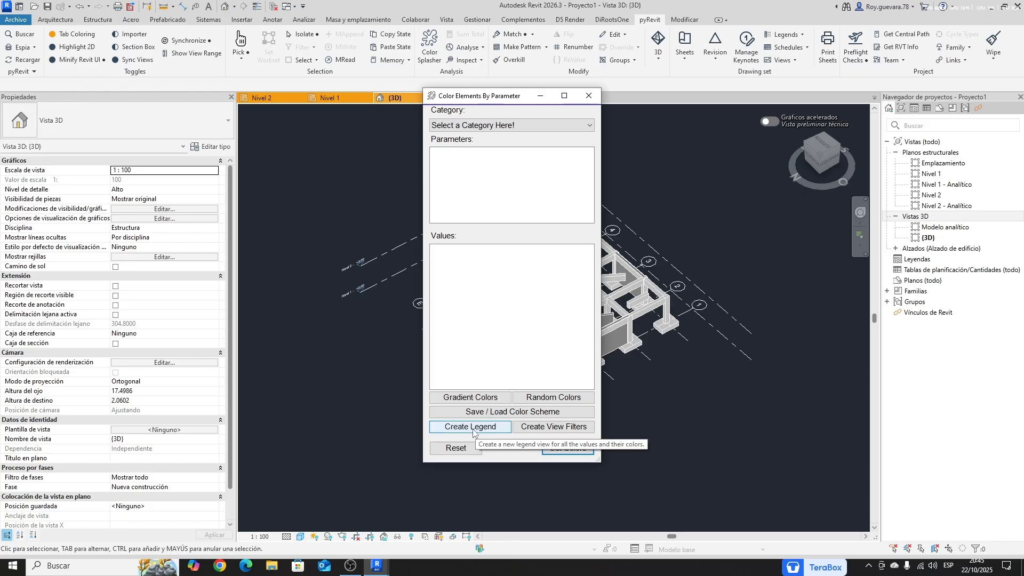
left_click(493, 125)
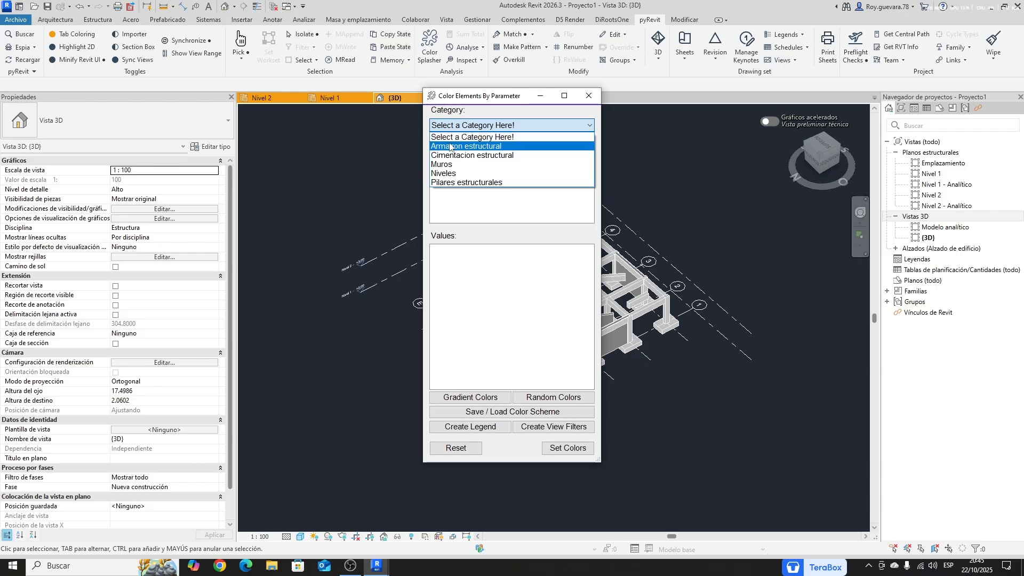
left_click(469, 182)
scroll(507, 214, "down", 5)
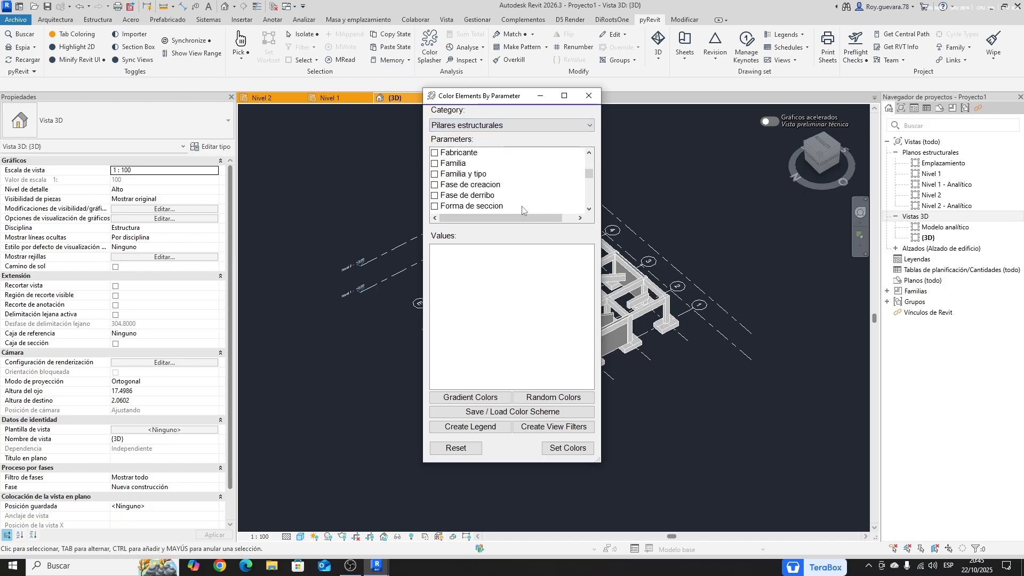
left_click(433, 175)
left_click(434, 175)
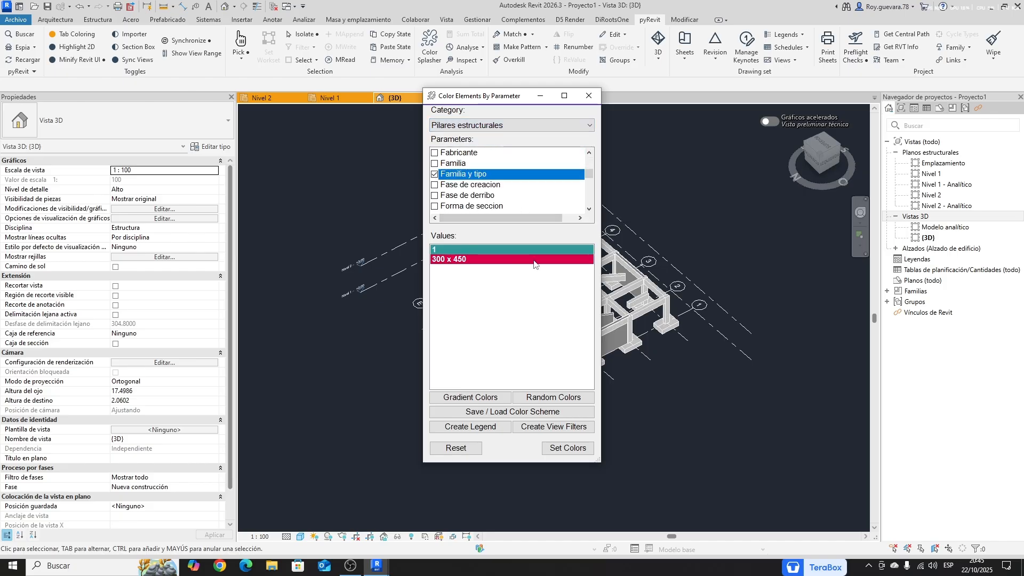
- Try to create view filters and a legend for the column types with random colors, and close Color Splasher
left_click(549, 431)
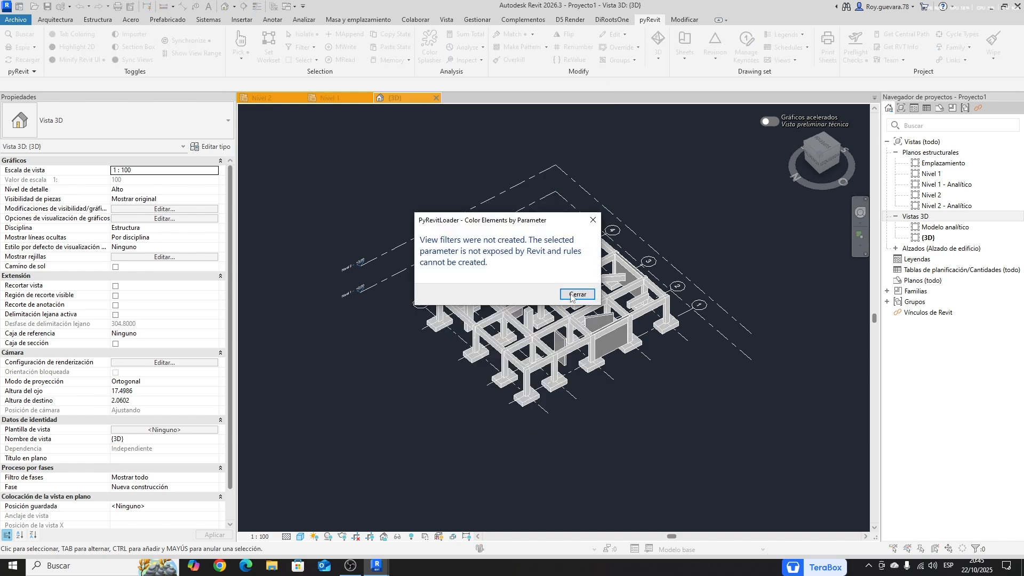
left_click(571, 295)
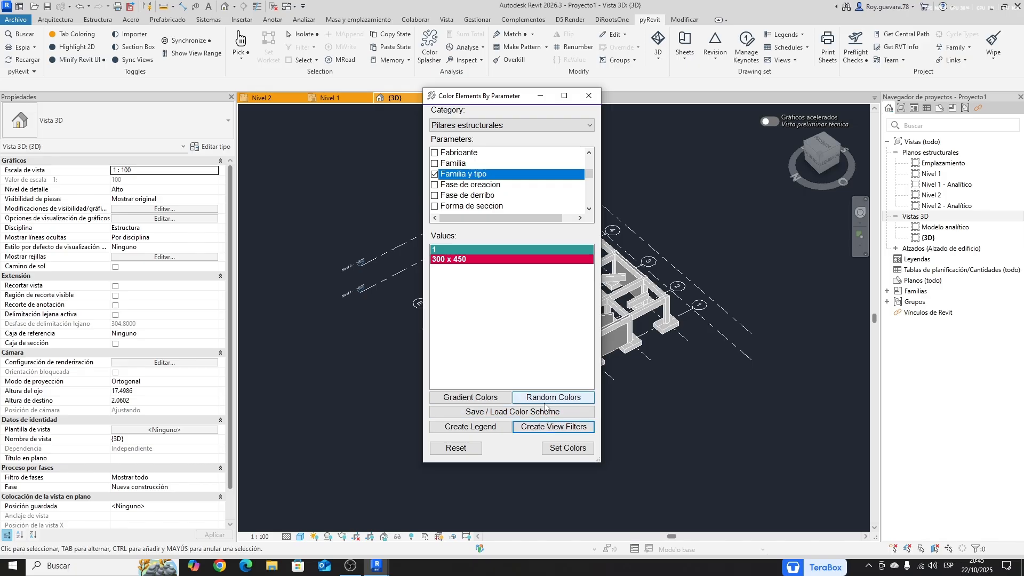
left_click(553, 398)
left_click(544, 428)
left_click(577, 298)
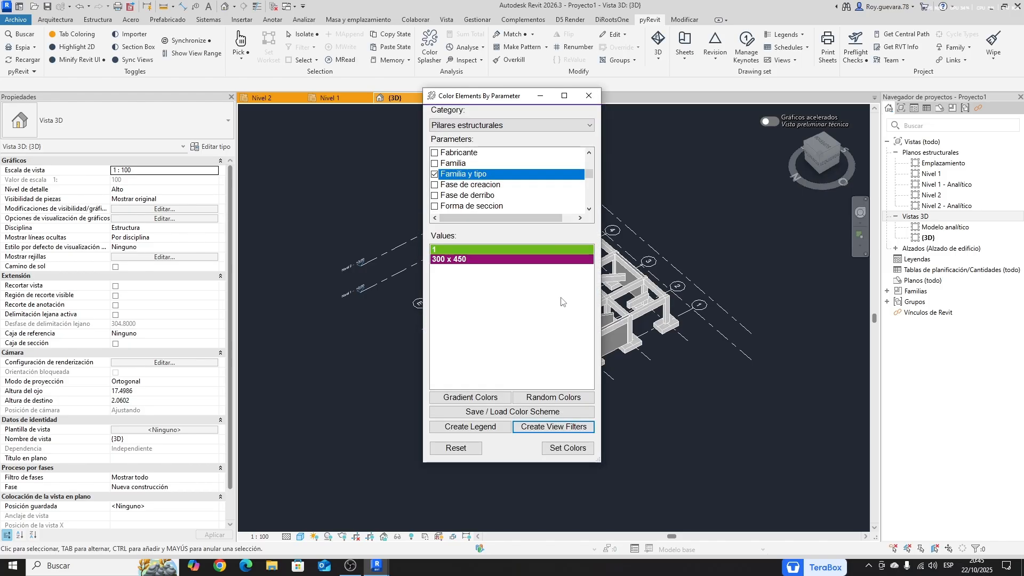
left_click(472, 427)
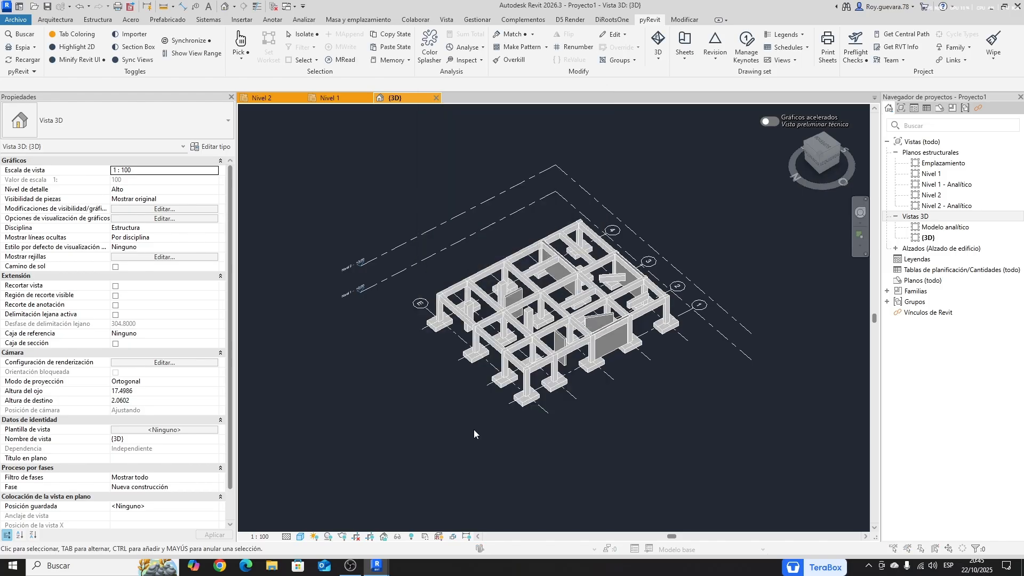
left_click(577, 295)
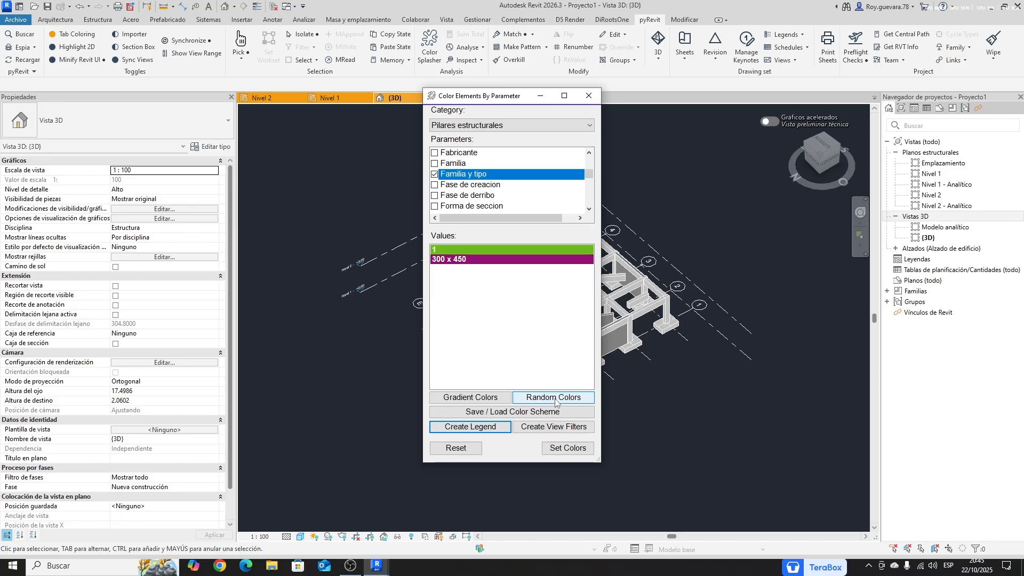
left_click(592, 98)
- In DiRoots OneFilter's Visualizar mode, include the categories Armazón estructural, Cimentación estructural, Muros and Pilares estructurales
left_click(619, 21)
left_click(496, 51)
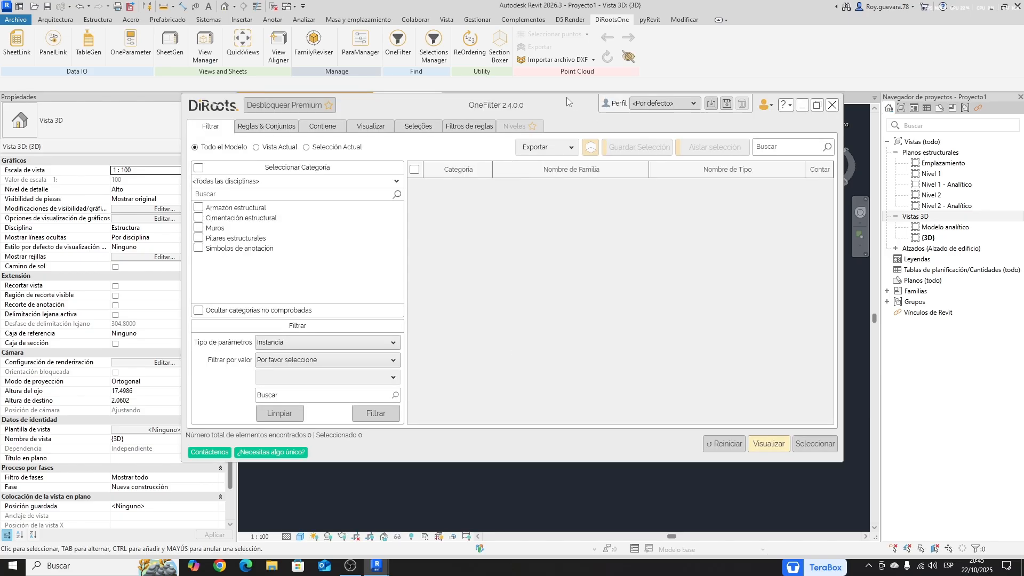
left_click_drag(567, 97, 524, 123)
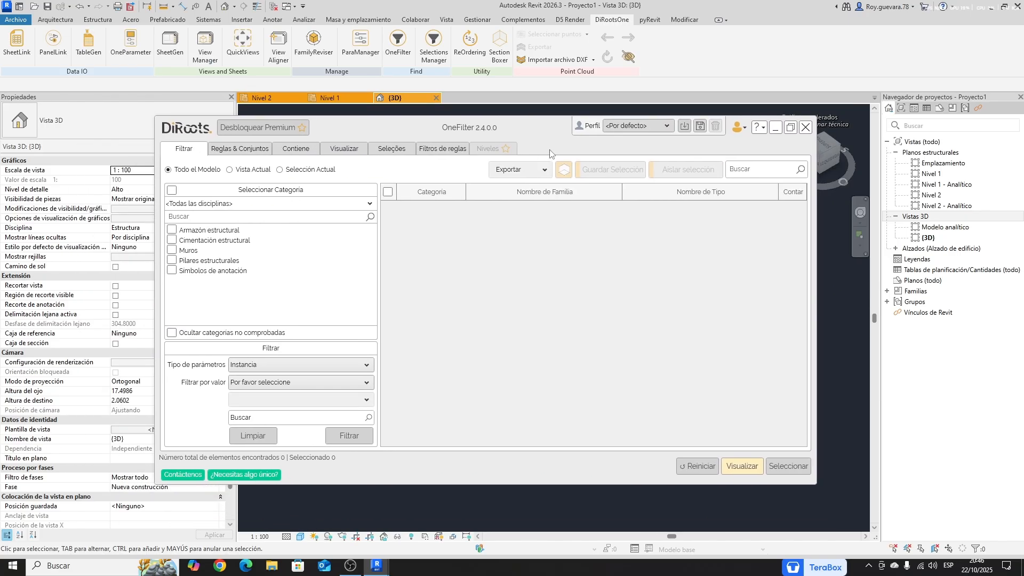
left_click(344, 150)
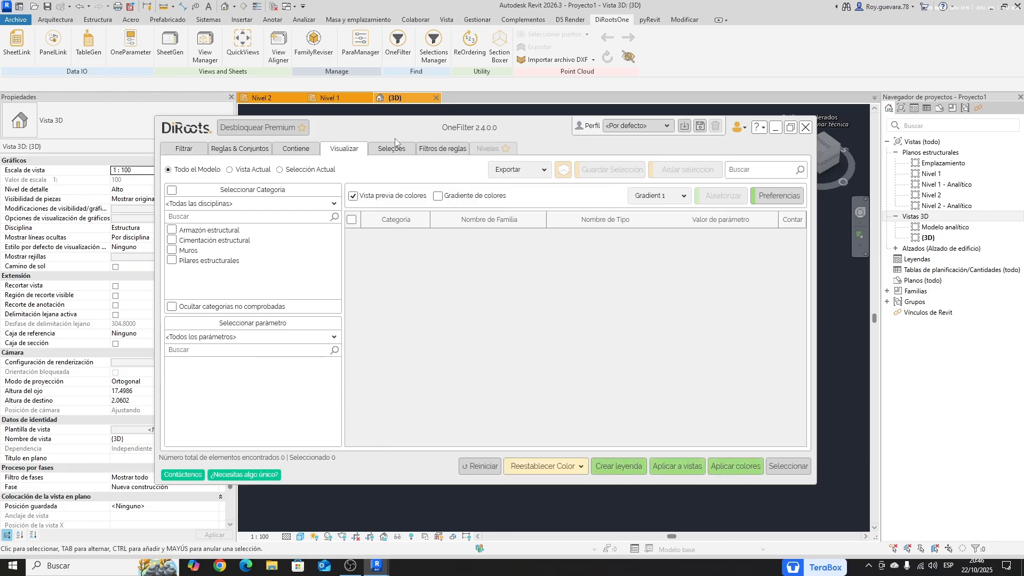
left_click(171, 231)
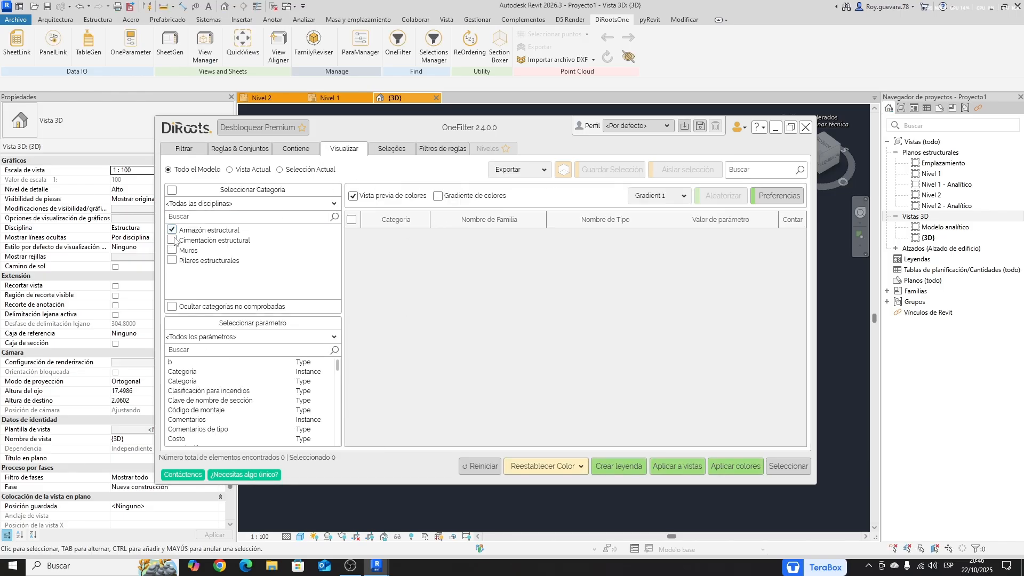
left_click(171, 240)
left_click(171, 250)
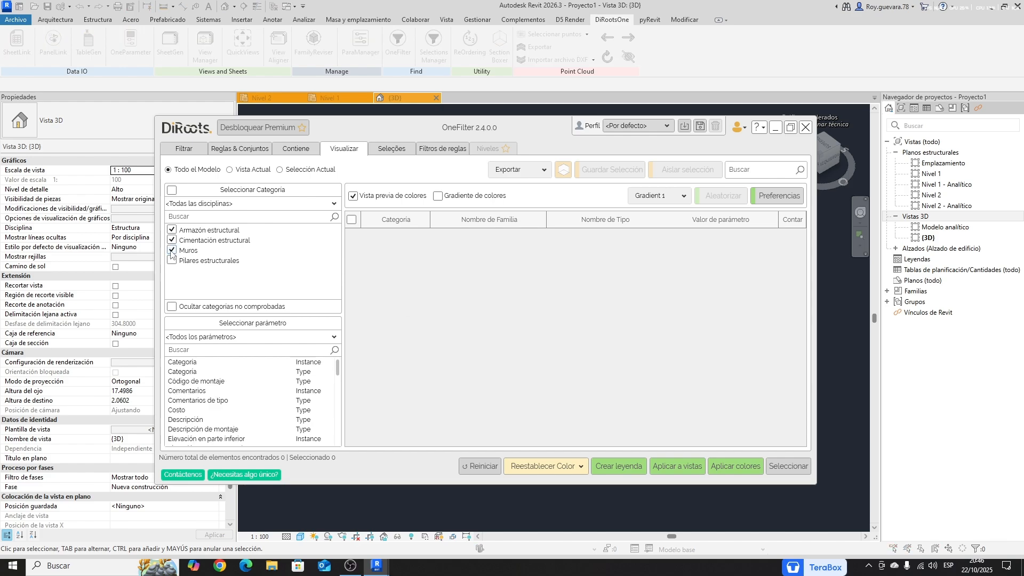
left_click(172, 260)
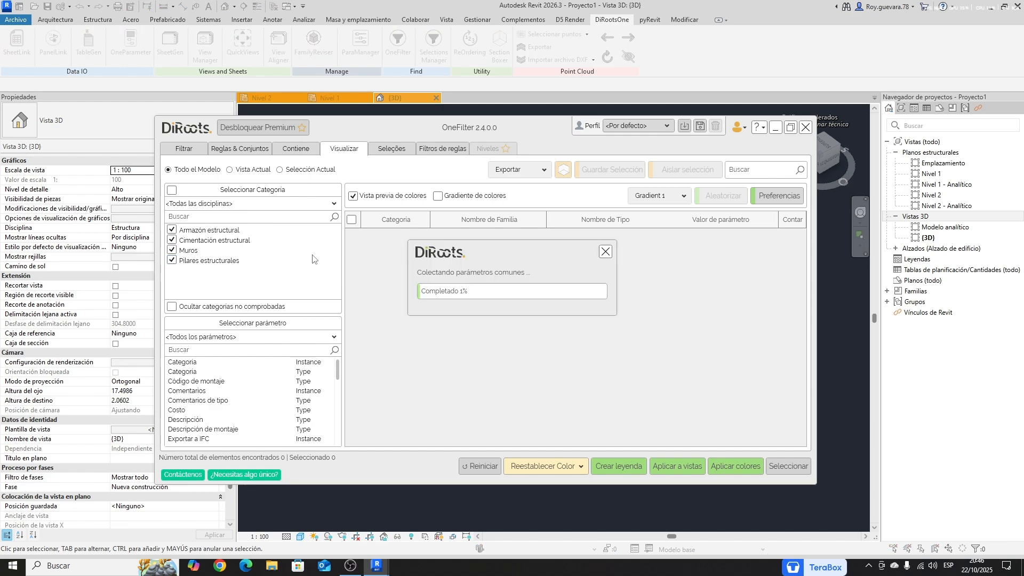
- Choose the type parameter Nombre de familia as the basis for coloring the included categories
scroll(258, 384, "down", 5)
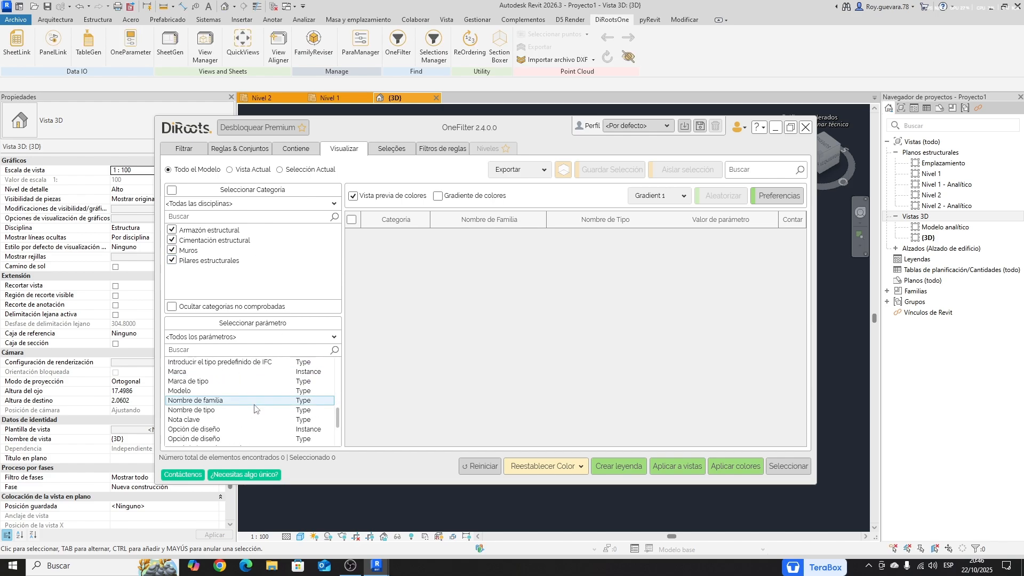
scroll(230, 417, "down", 2)
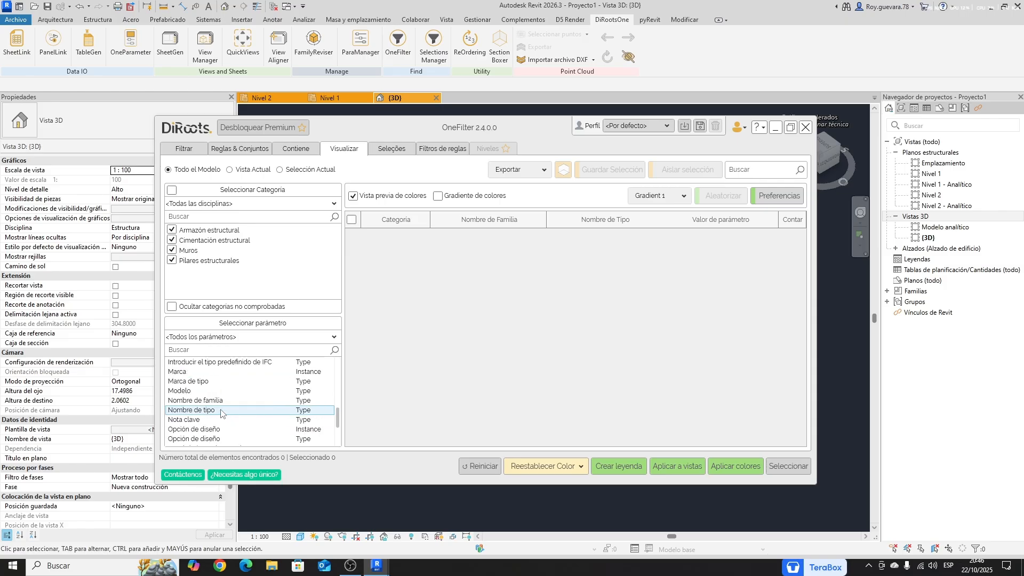
scroll(240, 420, "up", 1)
scroll(242, 422, "down", 1)
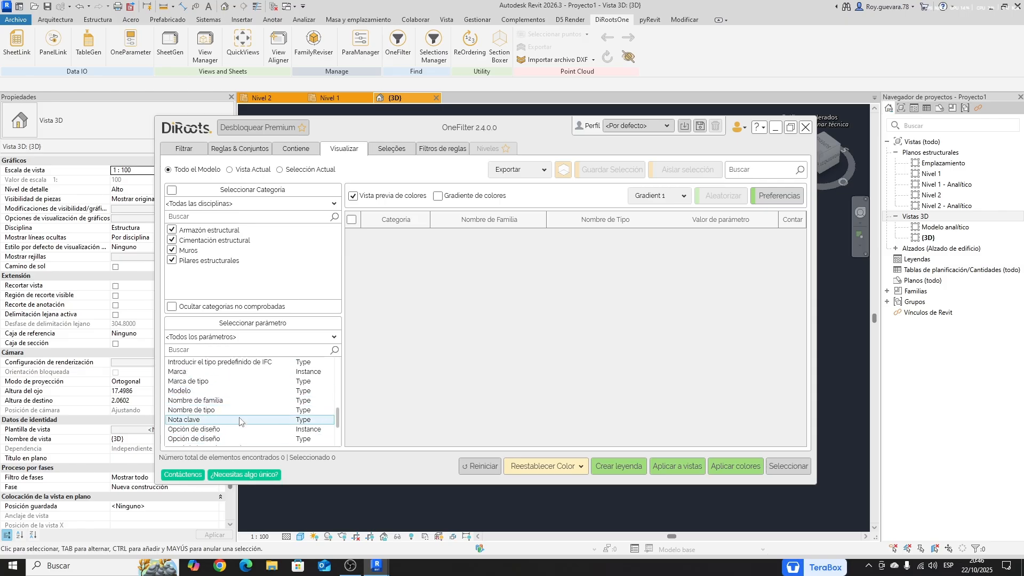
left_click(217, 402)
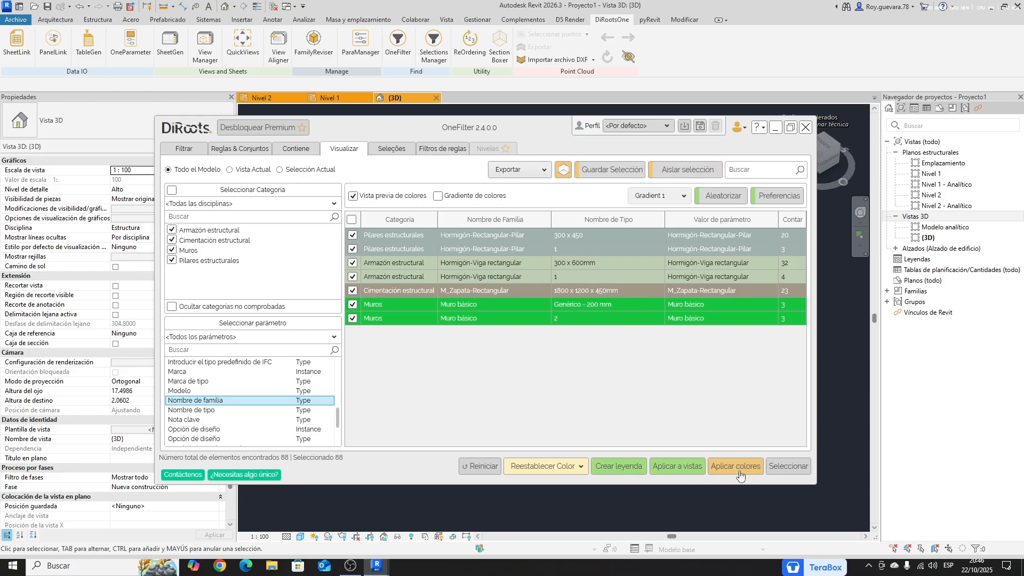
- Apply the family-based colors to the views {3D}, Nivel 1 and Nivel 2, and to the active view
left_click(679, 466)
left_click(394, 255)
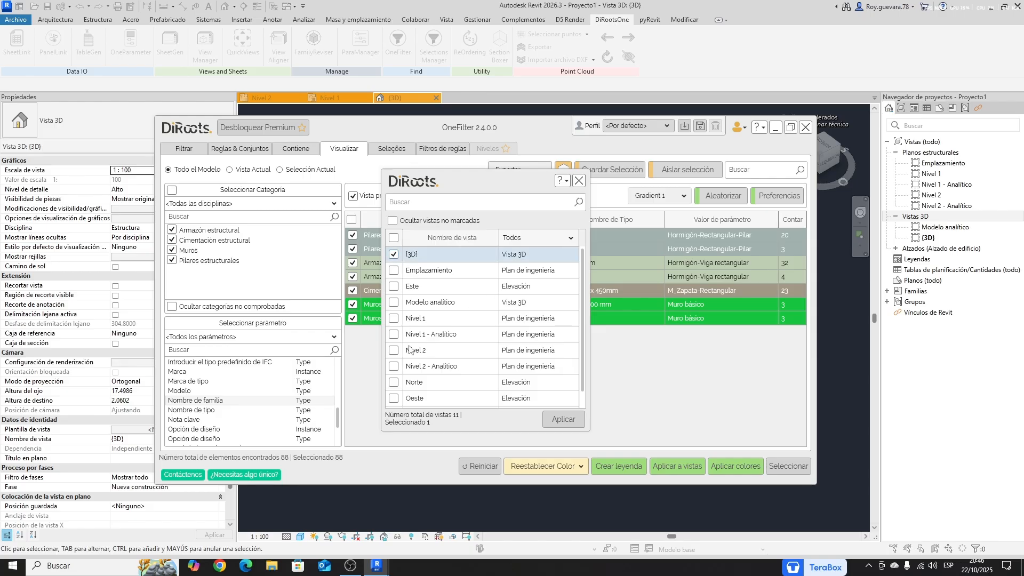
left_click(393, 319)
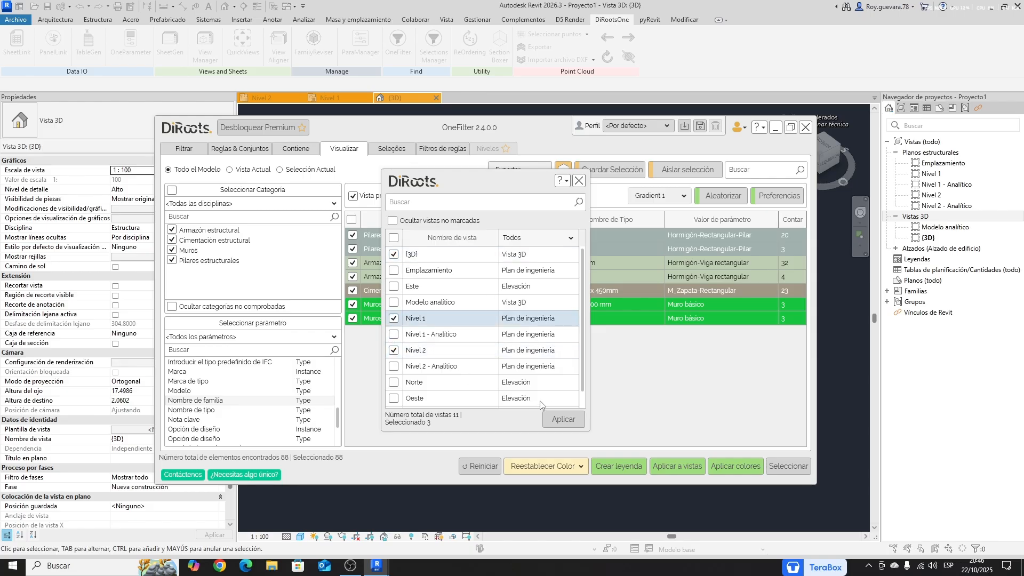
left_click(558, 421)
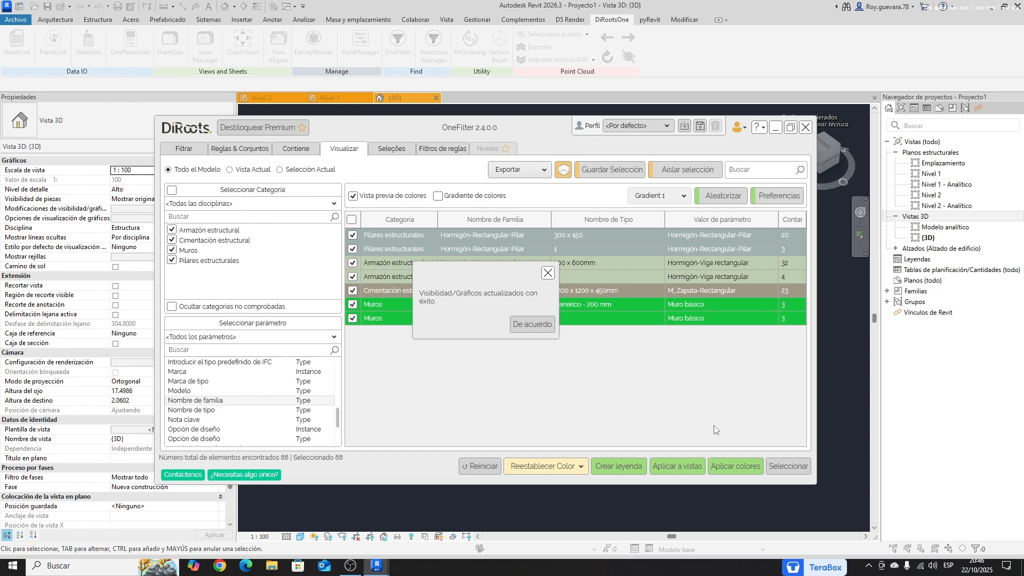
left_click(533, 325)
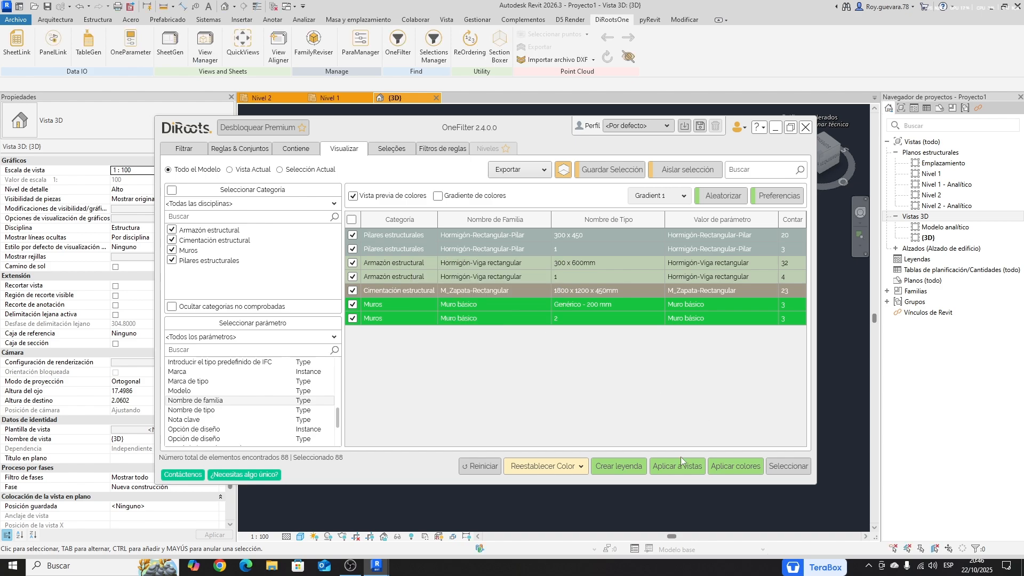
left_click(735, 465)
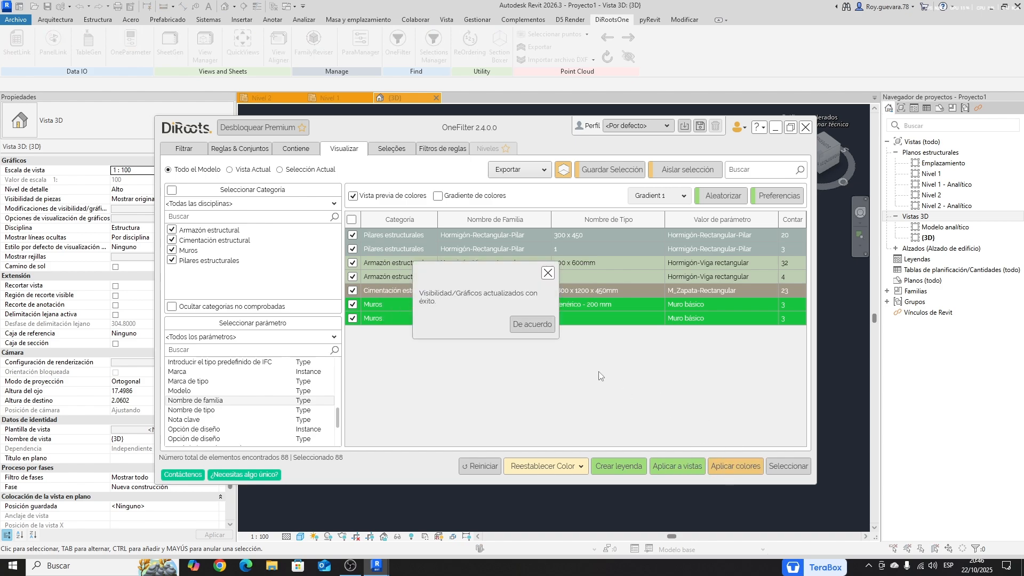
left_click(533, 324)
- Create a color legend named LEYENDA based on the parameter value at view scale 1, and close OneFilter
left_click(634, 468)
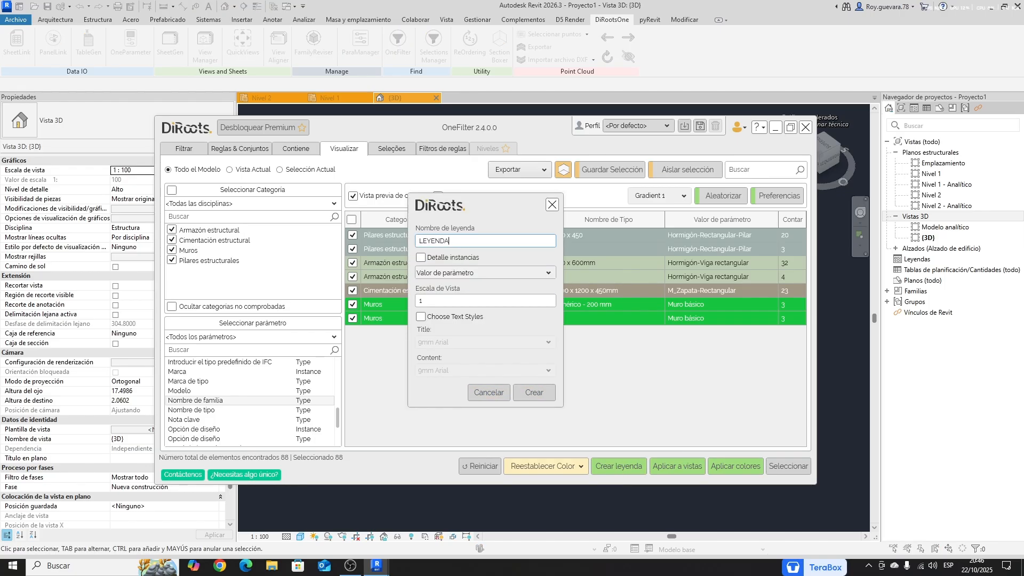
left_click(533, 393)
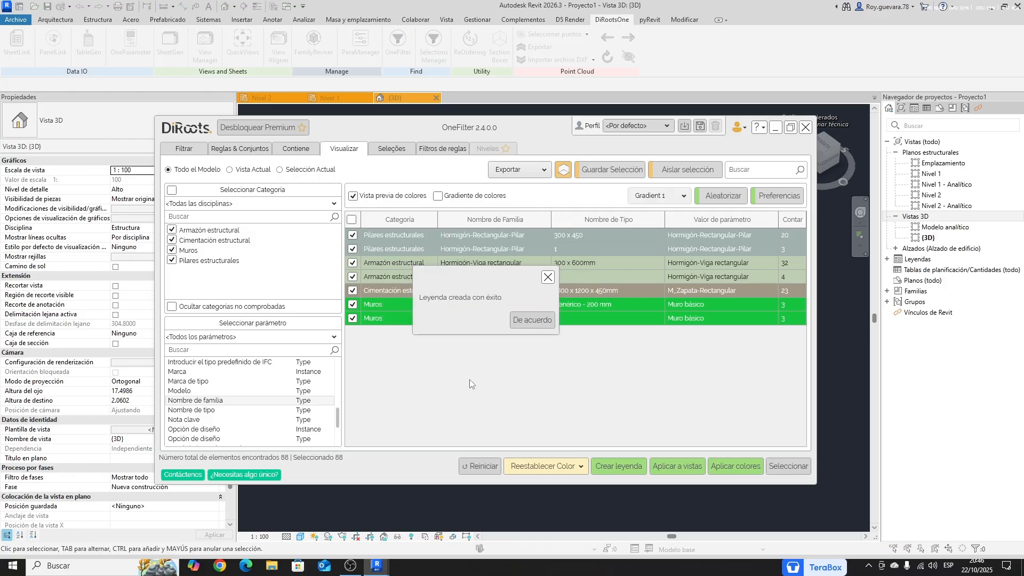
left_click(522, 325)
left_click(805, 127)
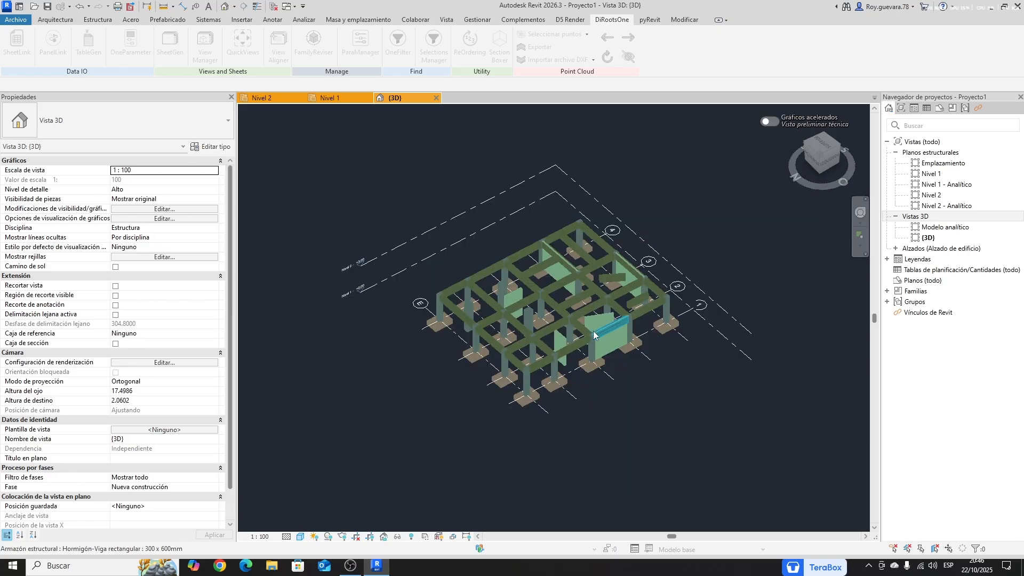
- Inspect the colored structure in the 3D view from different sides
scroll(560, 346, "up", 3)
middle_click_drag(722, 421, 704, 384, "shift")
scroll(639, 257, "up", 3)
scroll(639, 257, "down", 3)
middle_click_drag(639, 257, 595, 269, "shift")
left_click(535, 21)
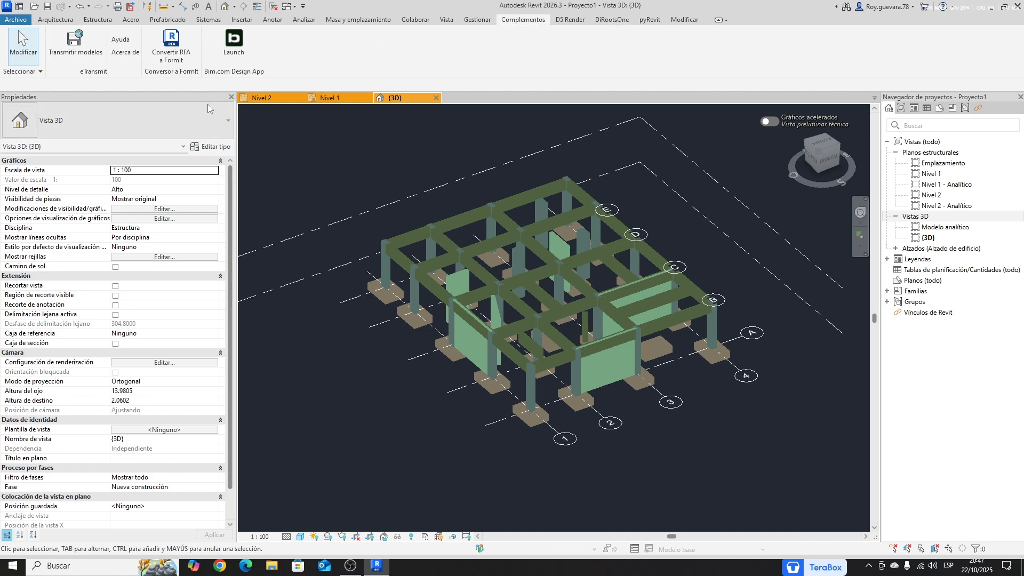
left_click(476, 21)
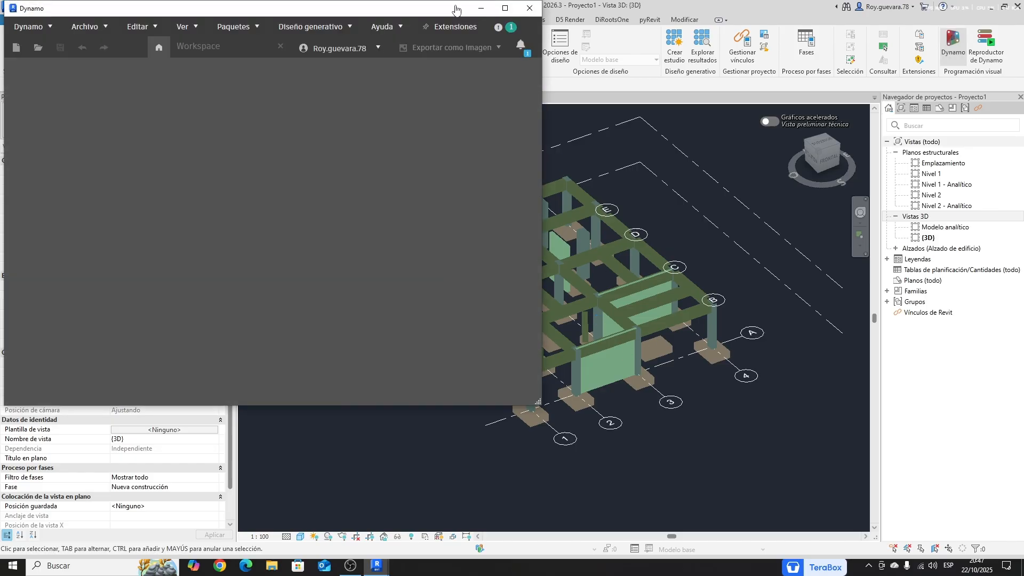
left_click_drag(452, 6, 700, 69)
left_click(728, 73)
- Start a new instance project parameter named UBICACIÓN with data type Texto, grouped under Texto
middle_click_drag(658, 434, 687, 468, "shift")
middle_click_drag(504, 430, 638, 457, "shift")
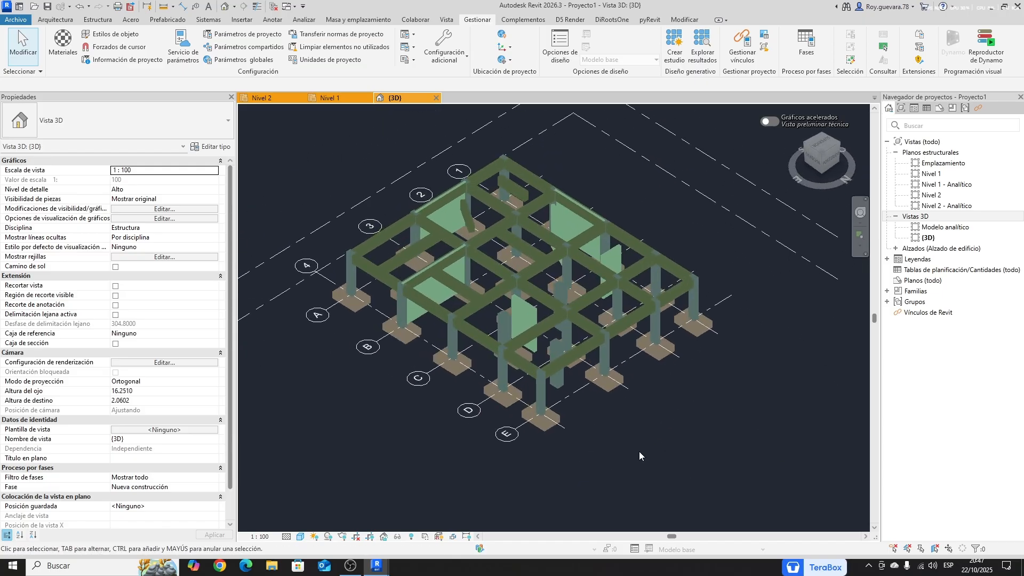
left_click(243, 34)
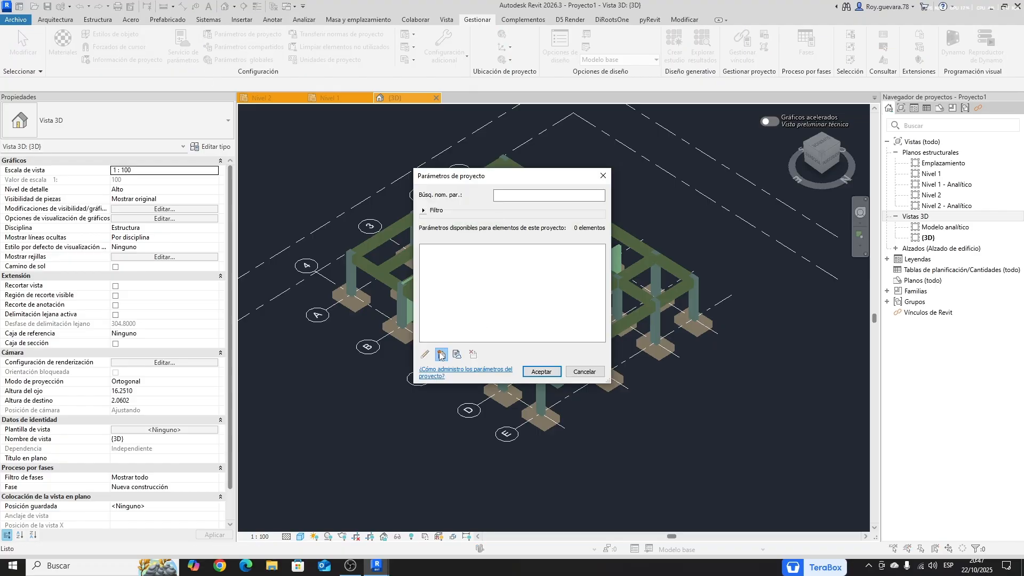
left_click(441, 354)
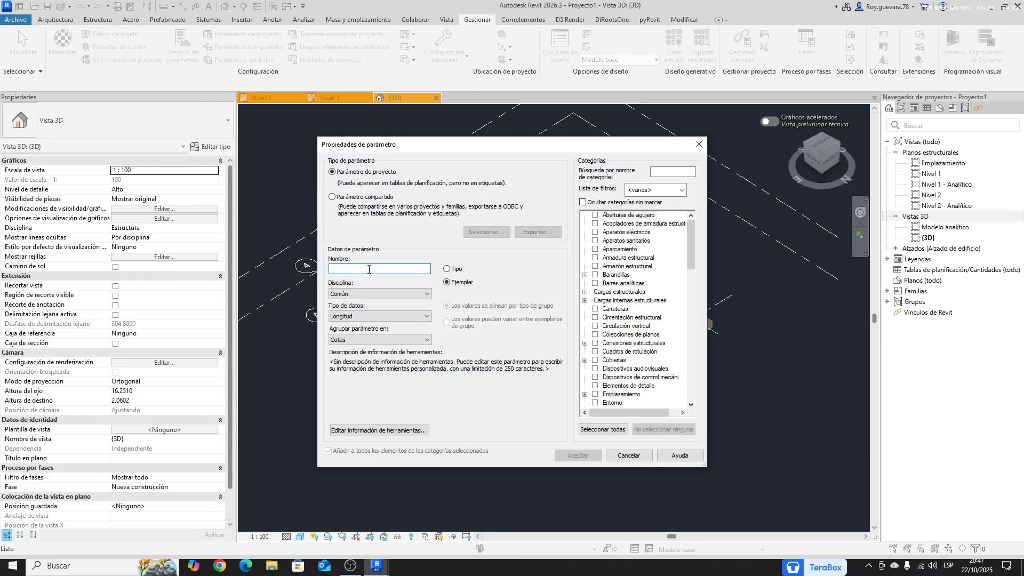
type("UBICACIÓN")
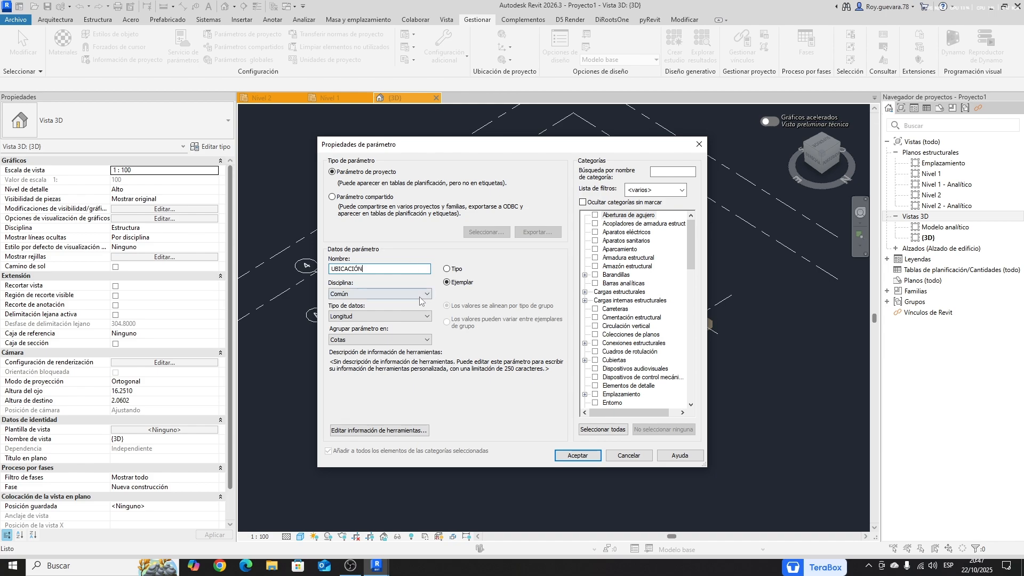
left_click(420, 316)
left_click(373, 323)
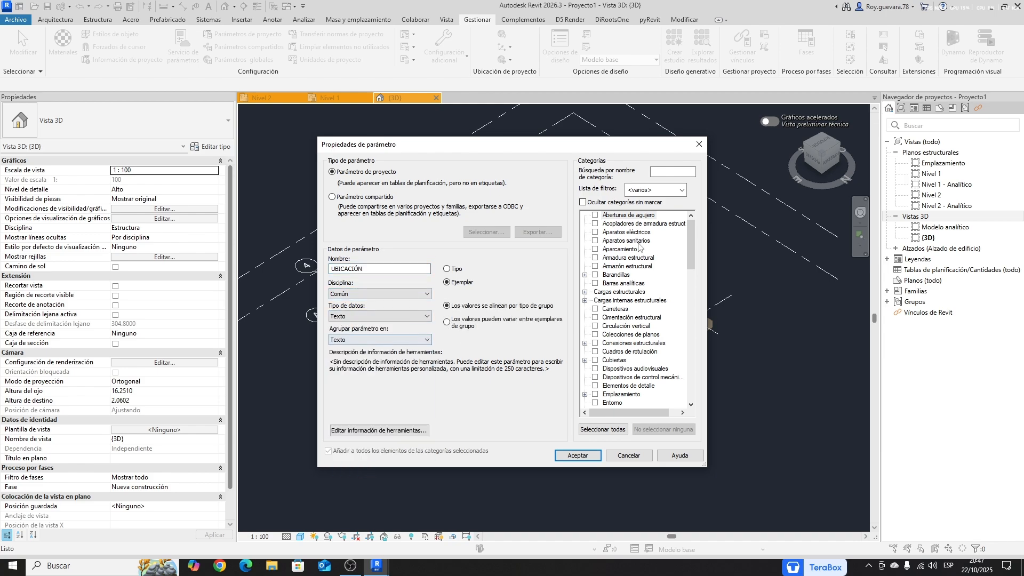
- Limit the categories to Estructura, assign the parameter to Armazón estructural, Cimentación estructural, Muros and Pilares estructurales, and accept the project parameters
left_click(681, 191)
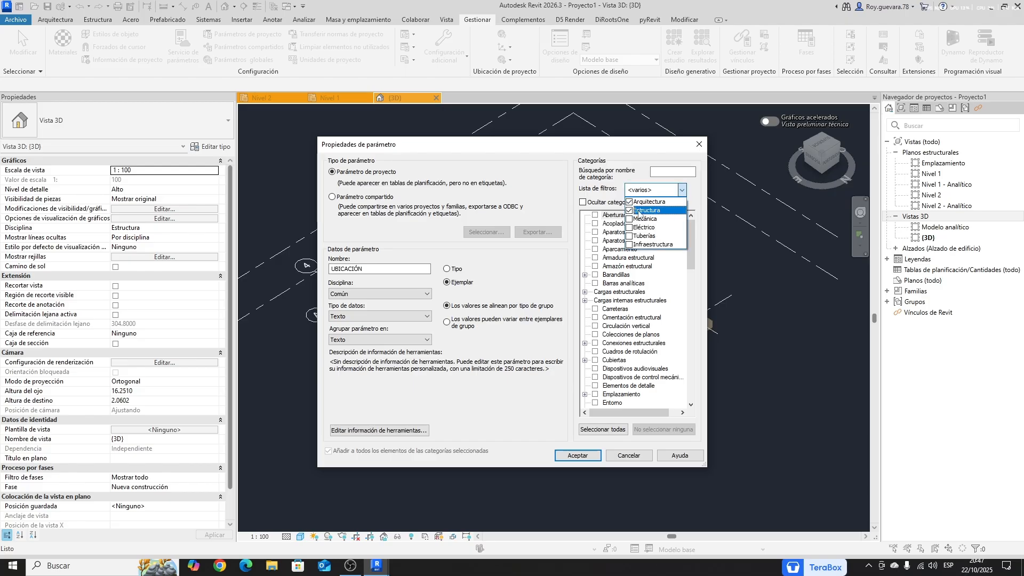
left_click(629, 202)
left_click(586, 226)
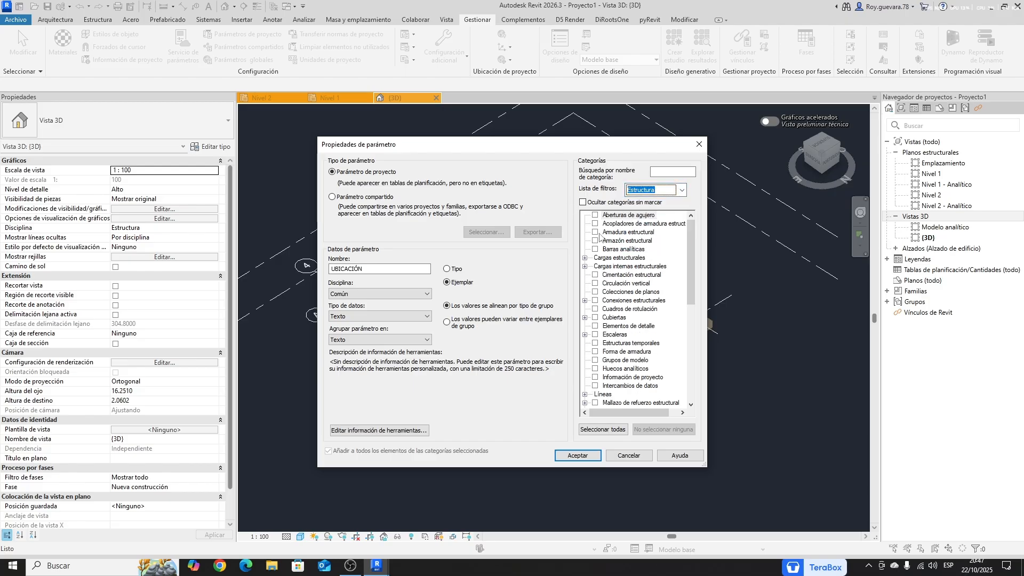
left_click(595, 241)
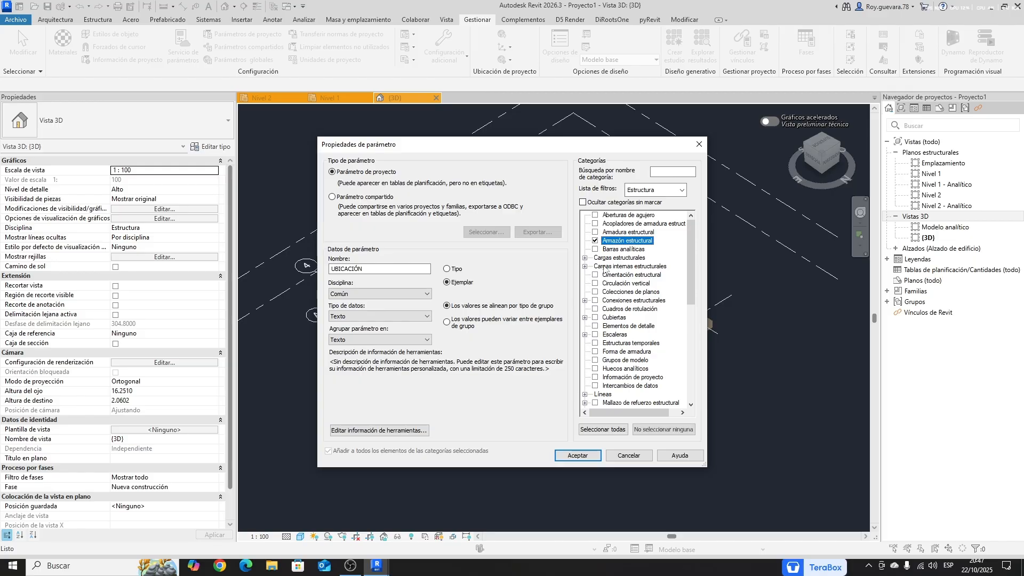
left_click(595, 276)
scroll(622, 331, "down", 4)
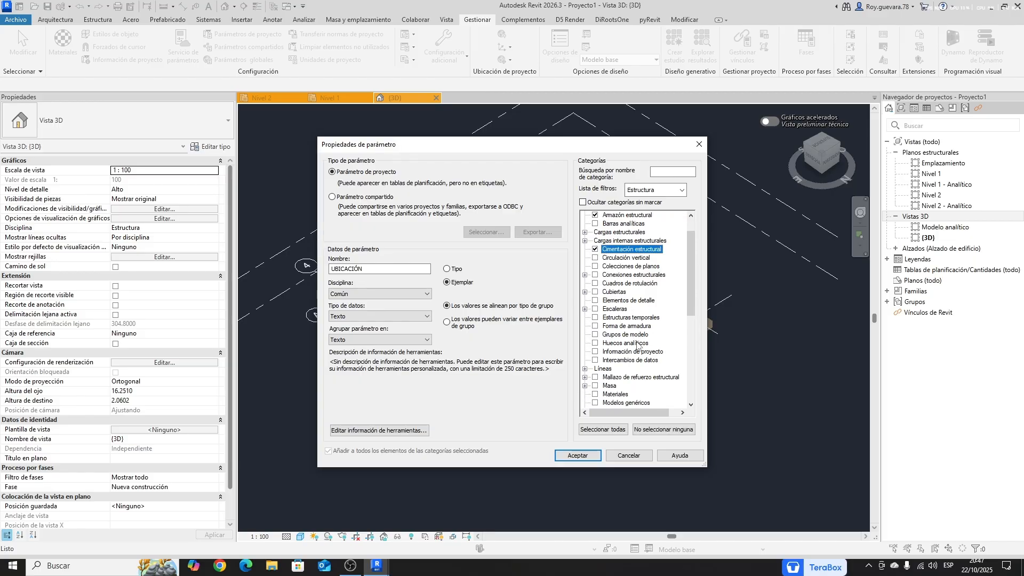
left_click(595, 334)
scroll(655, 393, "down", 1)
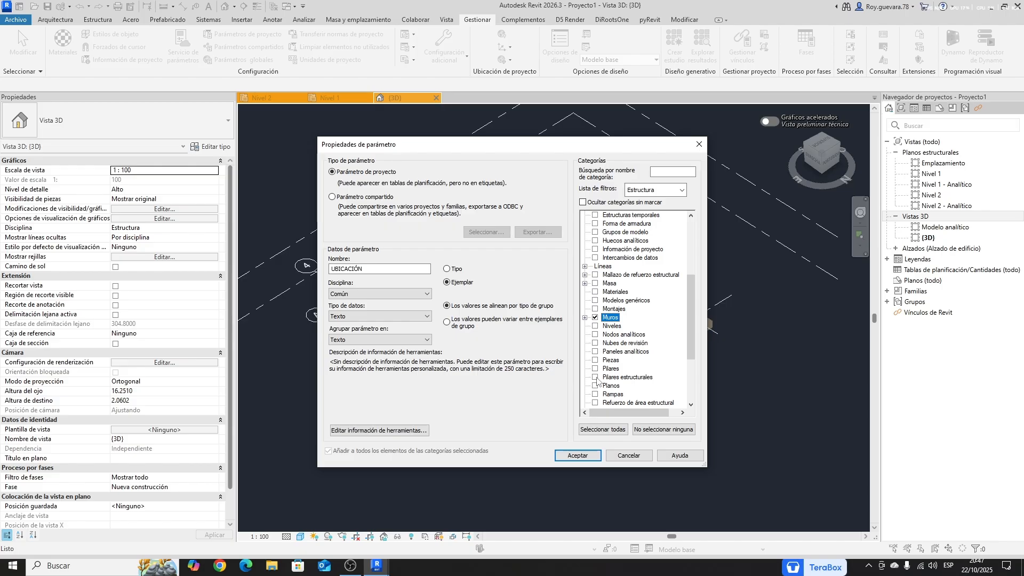
left_click(578, 455)
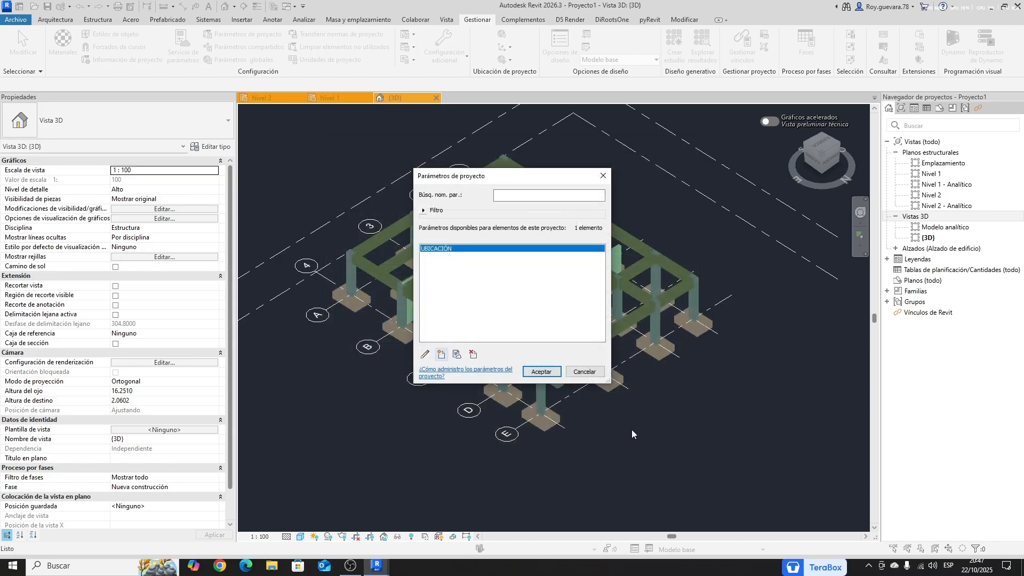
left_click(541, 371)
- Check the properties of the structural column on grid D for the UBICACIÓN parameter
scroll(502, 424, "up", 3)
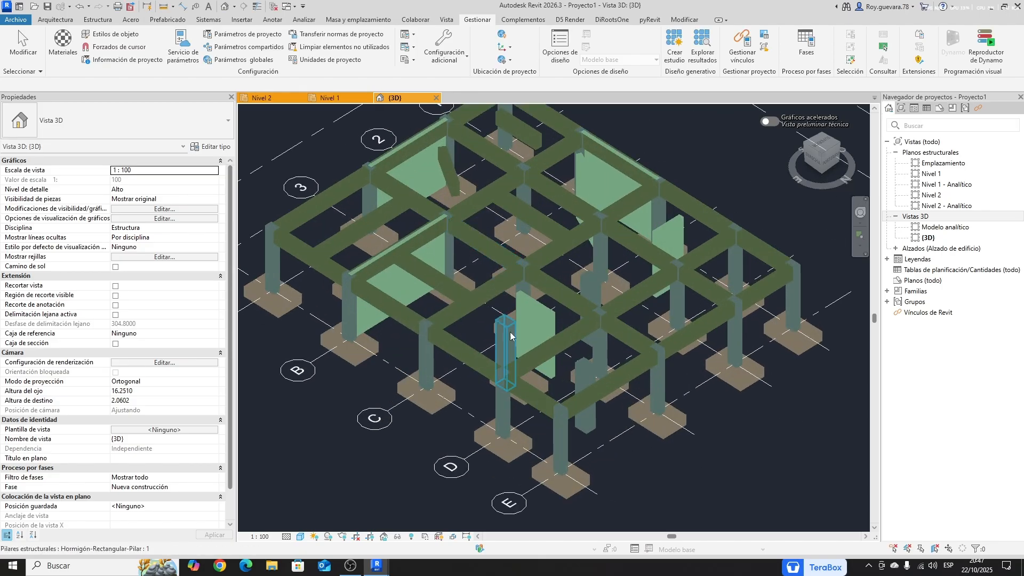
left_click(502, 424)
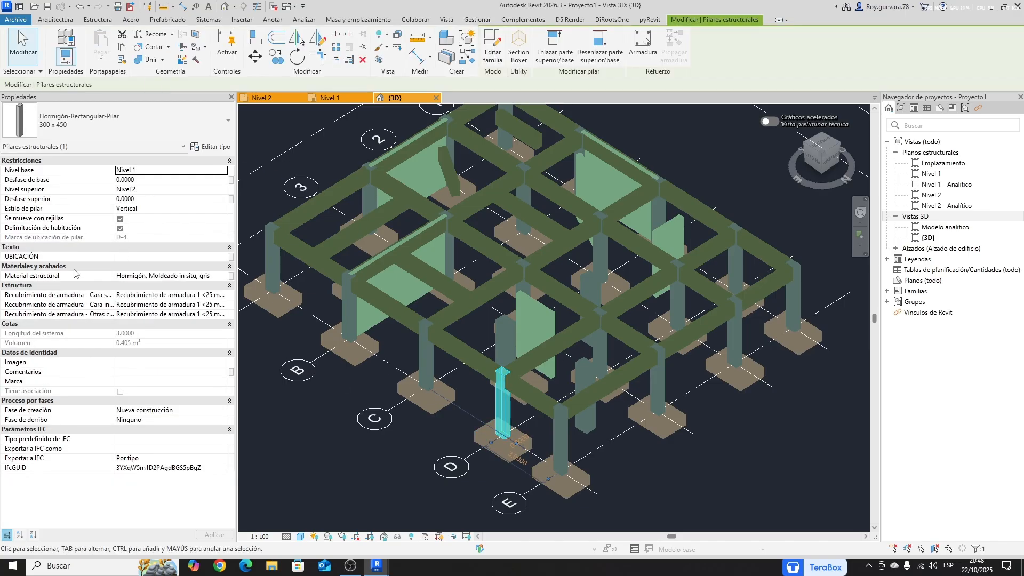
left_click(374, 468)
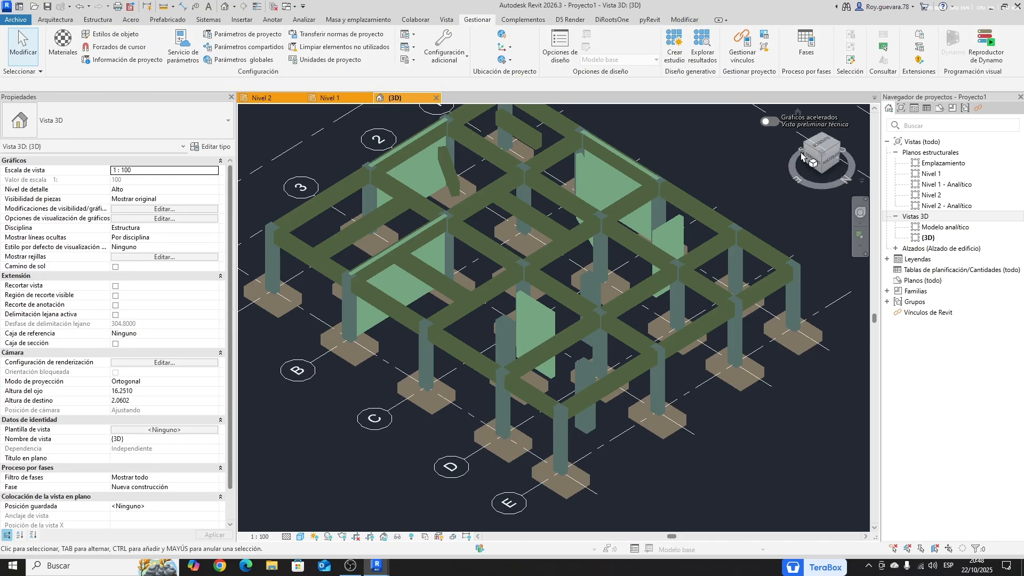
- Switch to Dynamo, maximize it, and open the recent graph localizacion de un elemento de un punto
mouse_move(388, 564)
left_click(504, 520)
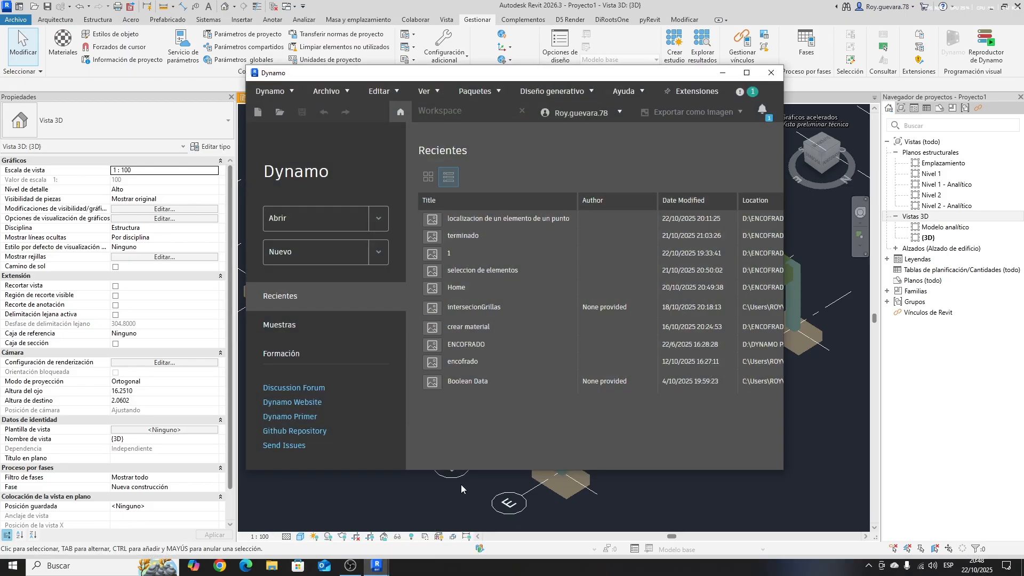
left_click(747, 73)
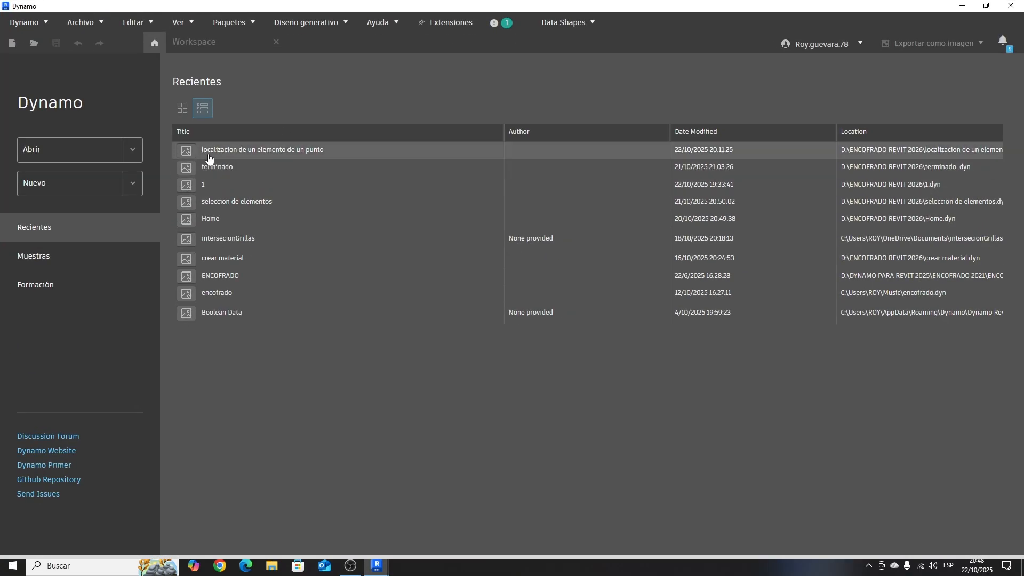
left_click(337, 154)
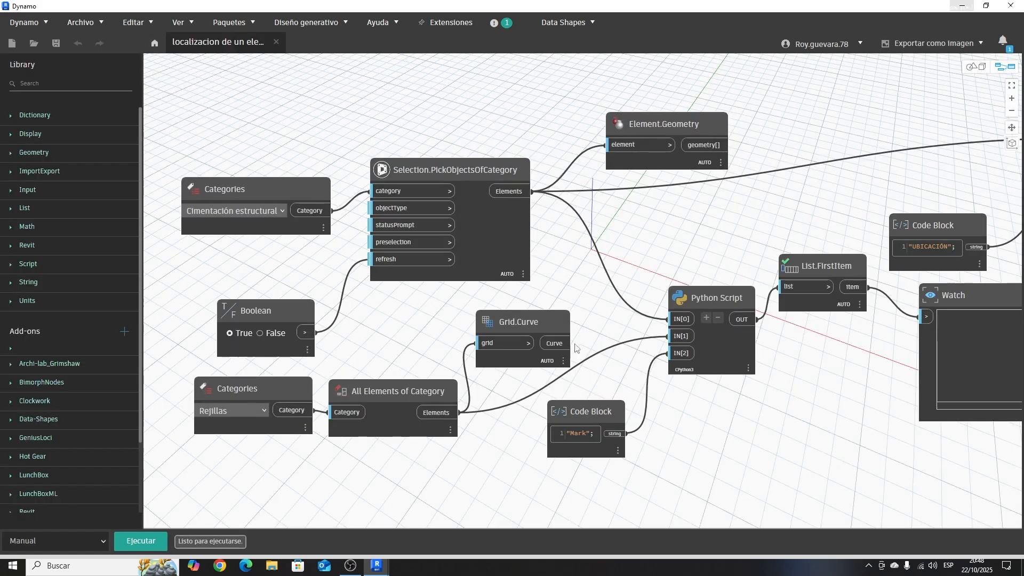
- Reposition the Cimentación estructural Categories, Selection.PickObjectsOfCategory, Boolean and Element.Geometry nodes to spread out the selection part of the graph
middle_click_drag(425, 334, 509, 319)
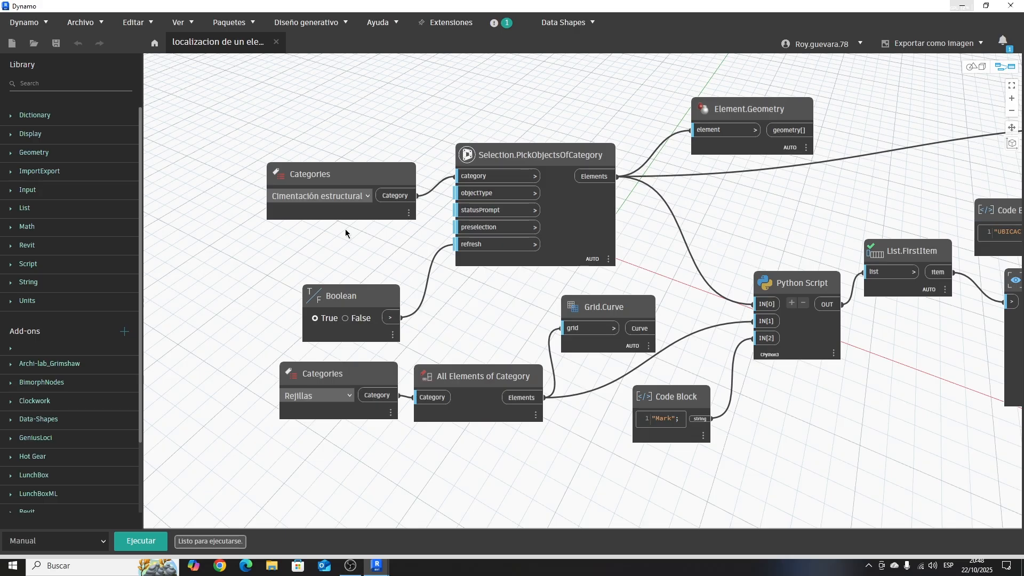
scroll(346, 231, "up", 3)
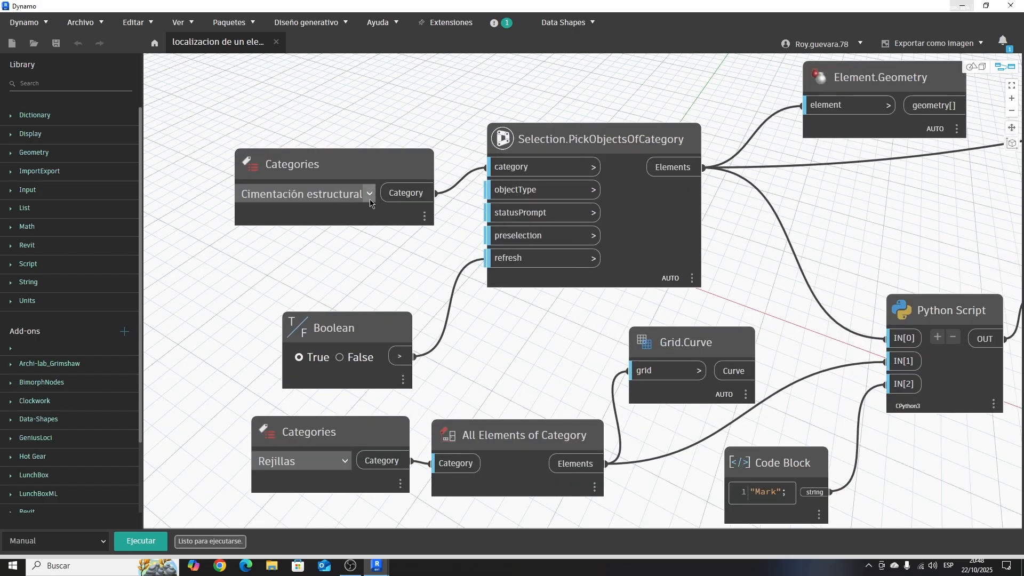
scroll(427, 243, "down", 2)
left_click_drag(346, 196, 283, 184)
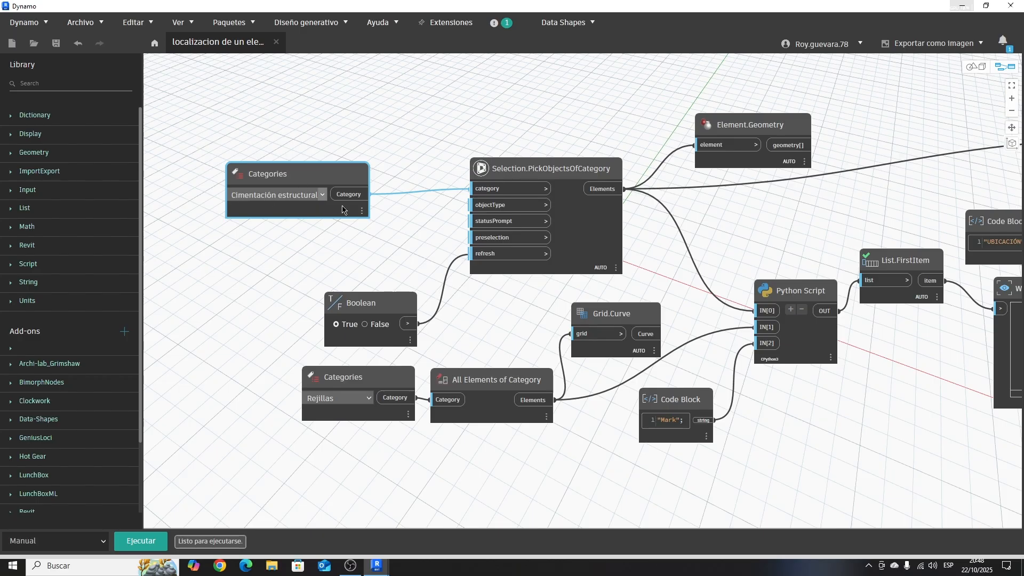
left_click_drag(511, 171, 504, 172)
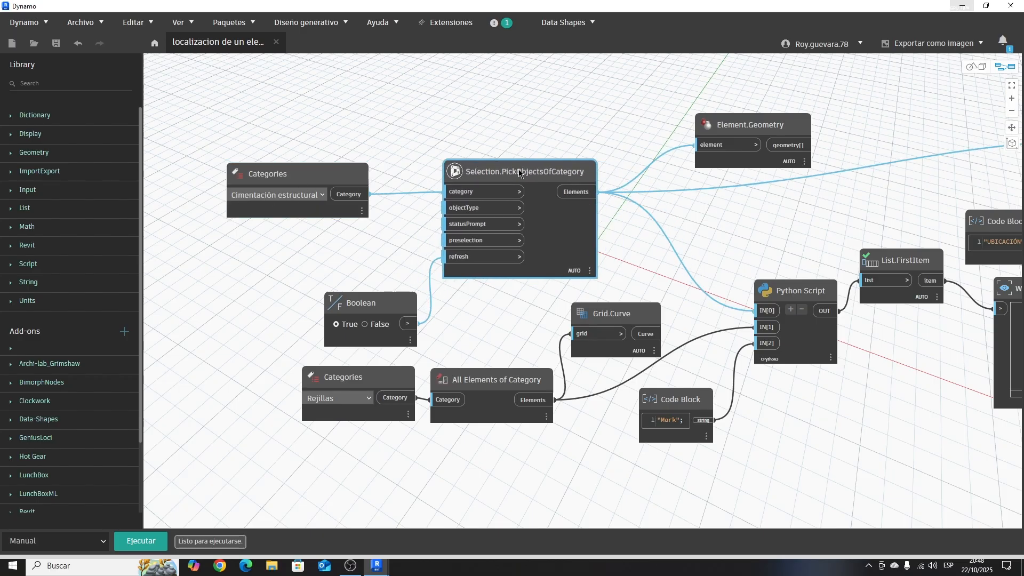
left_click_drag(348, 331, 333, 316)
middle_click_drag(536, 308, 498, 305)
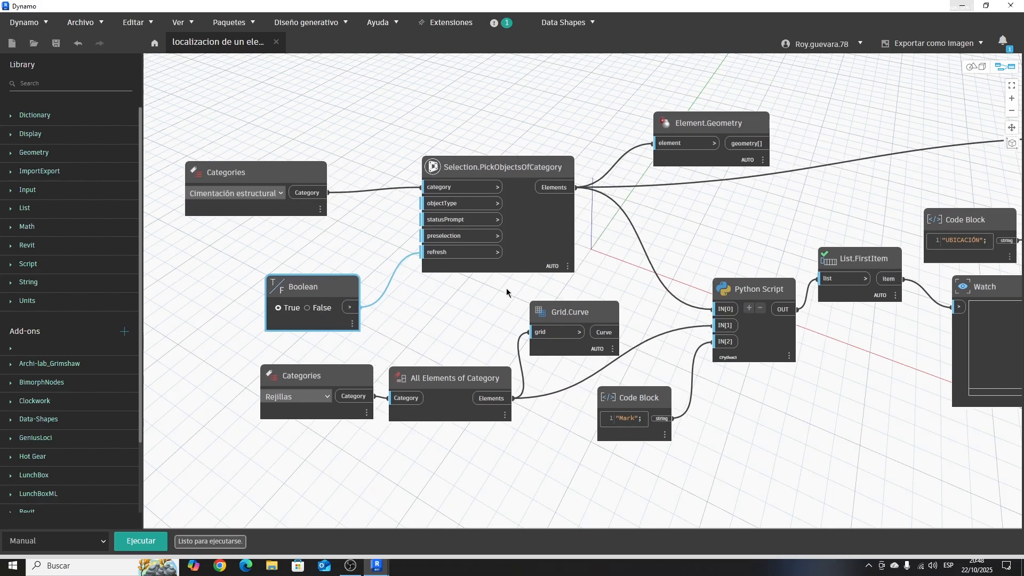
left_click_drag(708, 114, 694, 90)
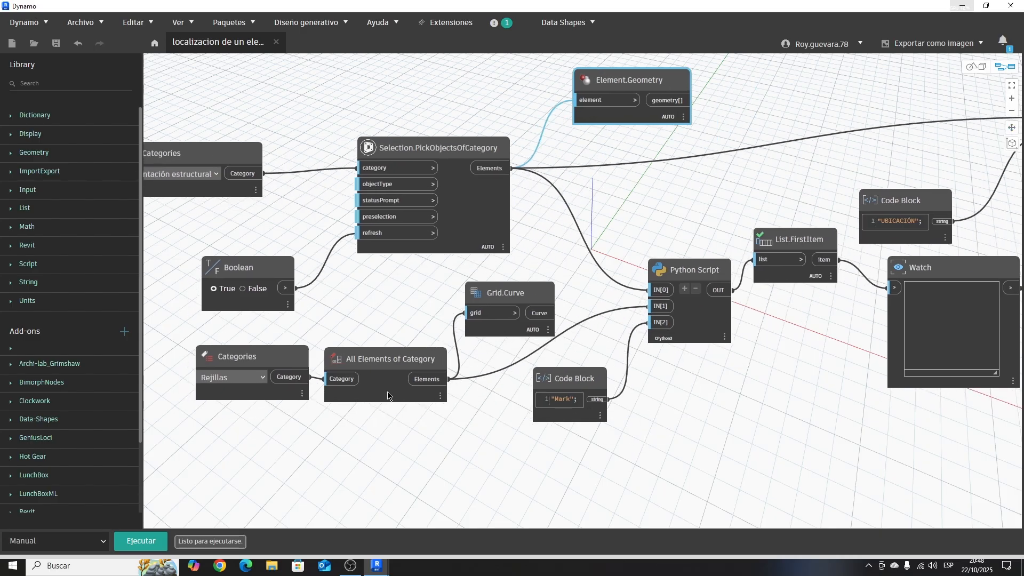
- Reposition the Rejillas Categories node together with the All Elements of Category and Grid.Curve nodes
left_click(258, 368)
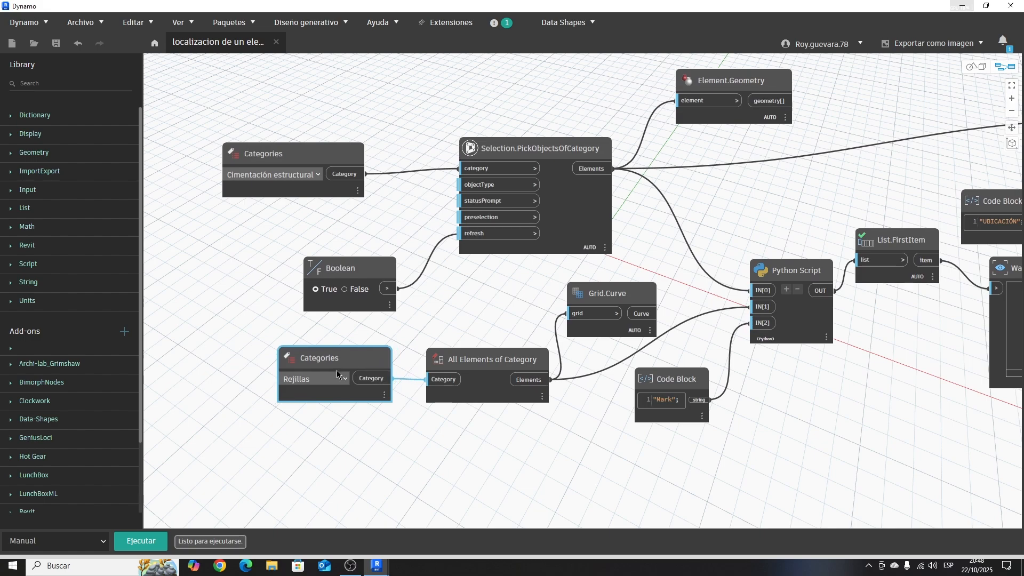
left_click_drag(358, 373, 319, 376)
left_click_drag(474, 361, 453, 364)
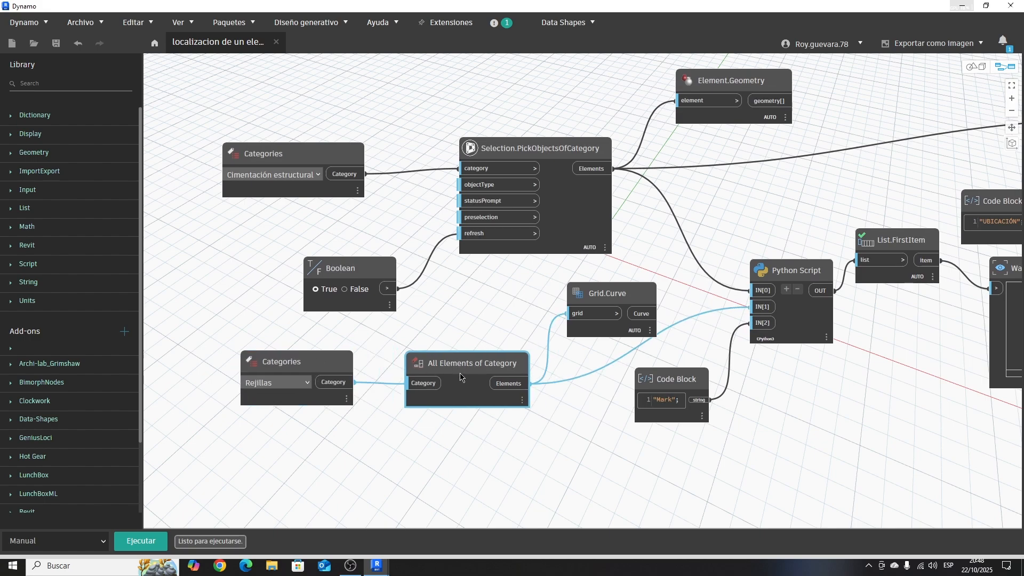
mouse_move(455, 375)
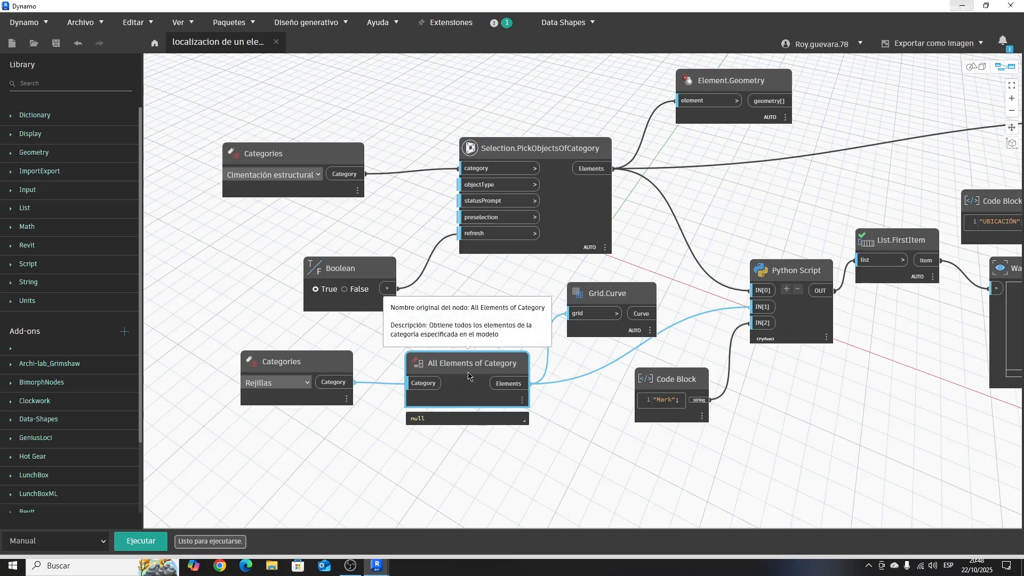
left_click_drag(599, 302, 575, 294)
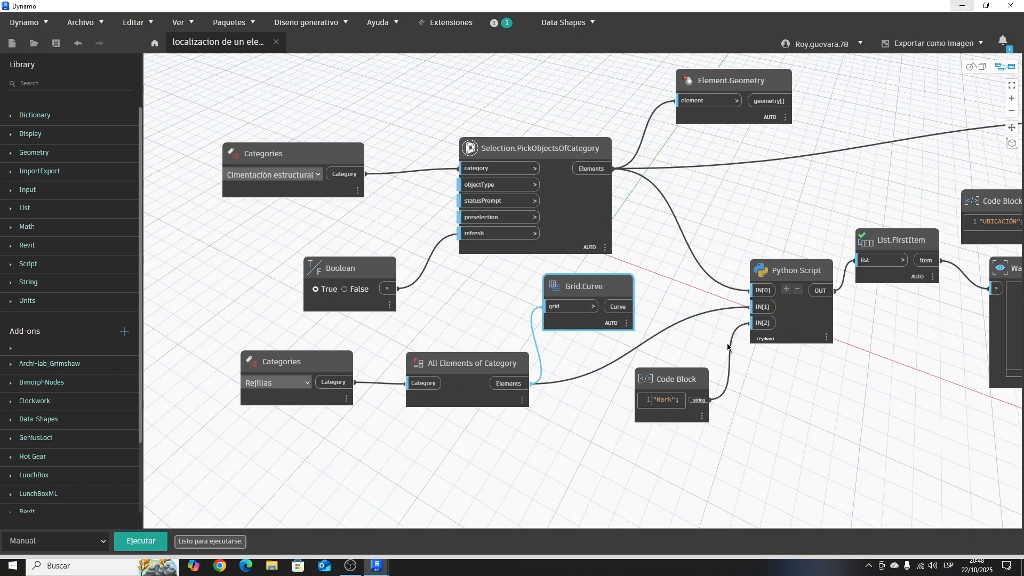
- Shift the Python Script node slightly, read through its code to the end, and close the editor
middle_click_drag(853, 399, 729, 423)
left_click_drag(673, 297, 659, 292)
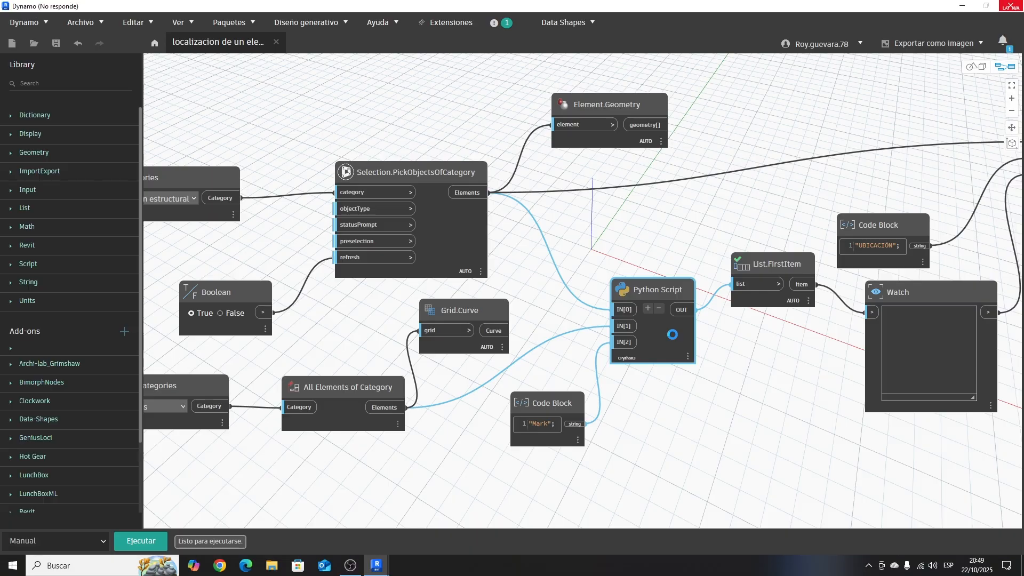
scroll(596, 340, "down", 20)
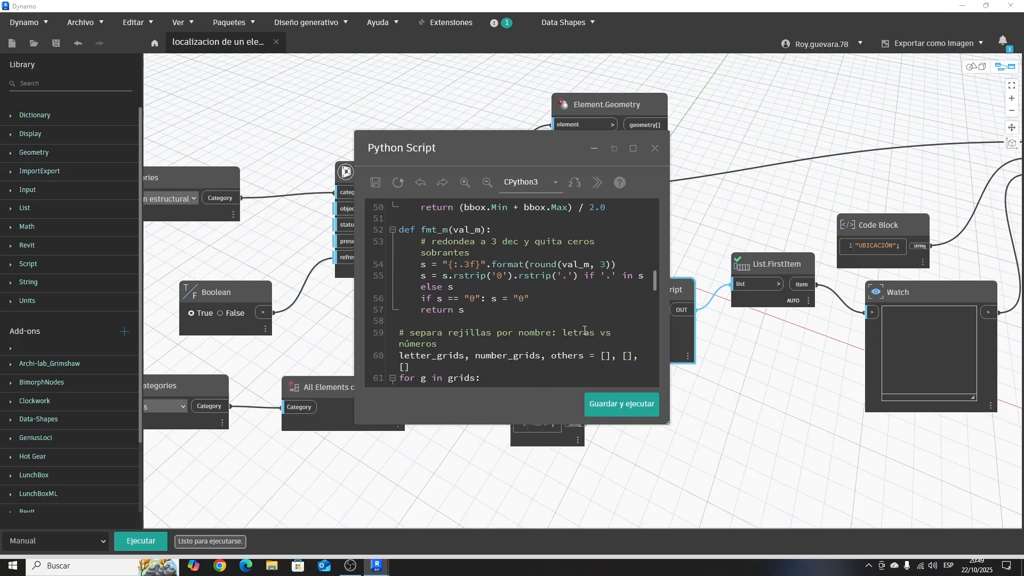
scroll(597, 339, "down", 1)
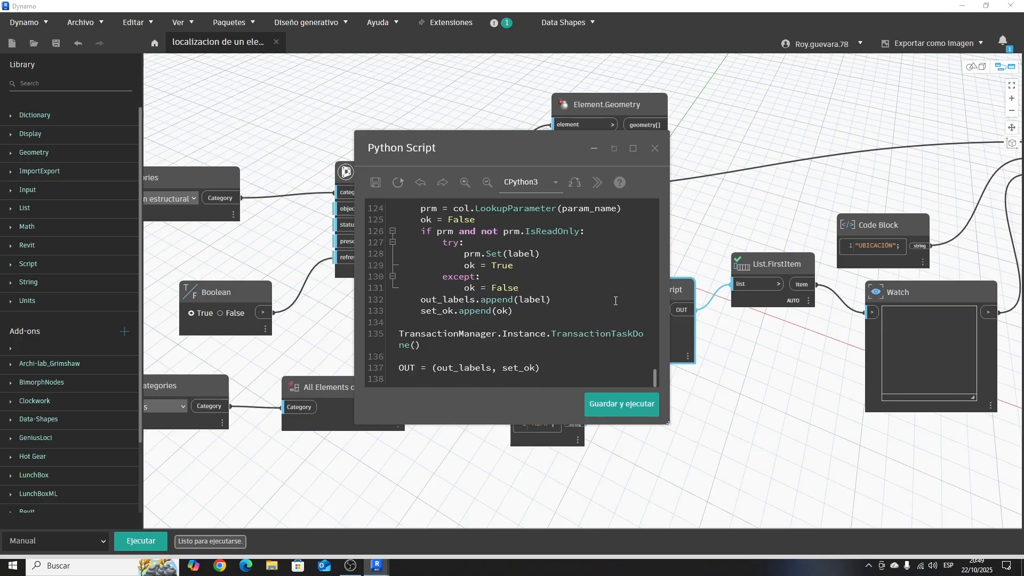
left_click(655, 151)
- Examine the whole graph and how the UBICACIÓN code block and Watch node feed Element.SetParameterByName
scroll(772, 379, "down", 5)
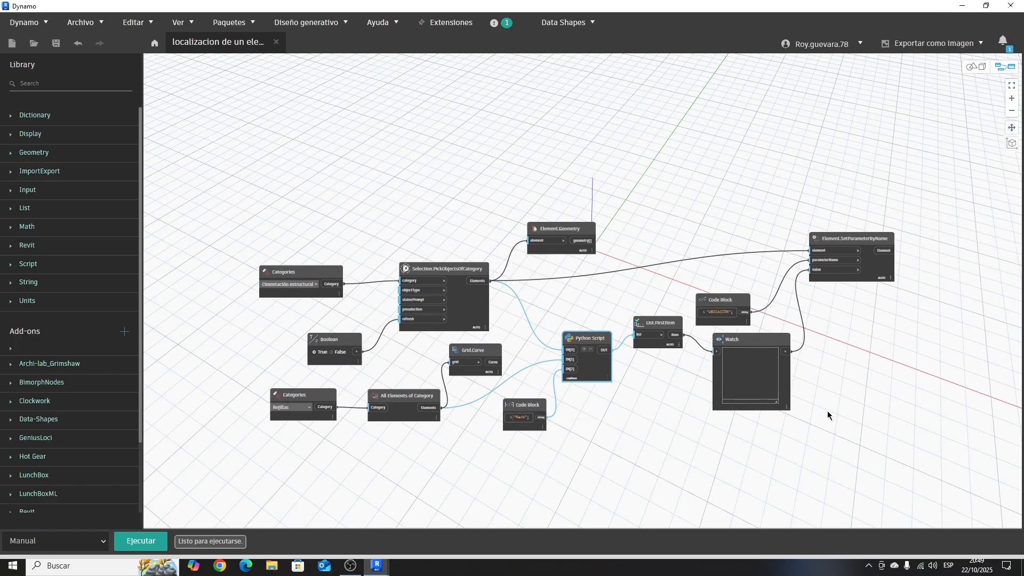
scroll(853, 298, "up", 6)
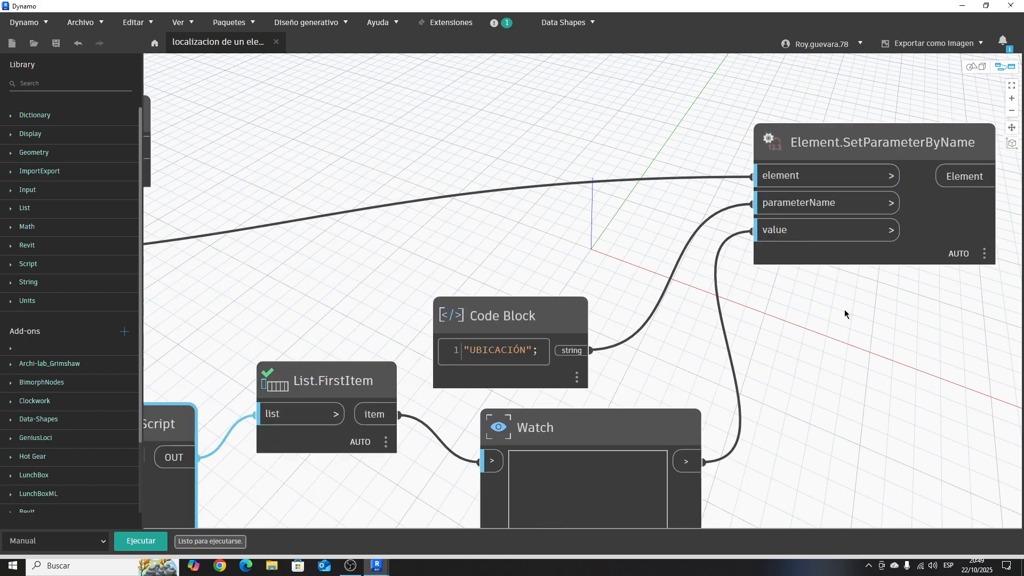
scroll(809, 319, "down", 6)
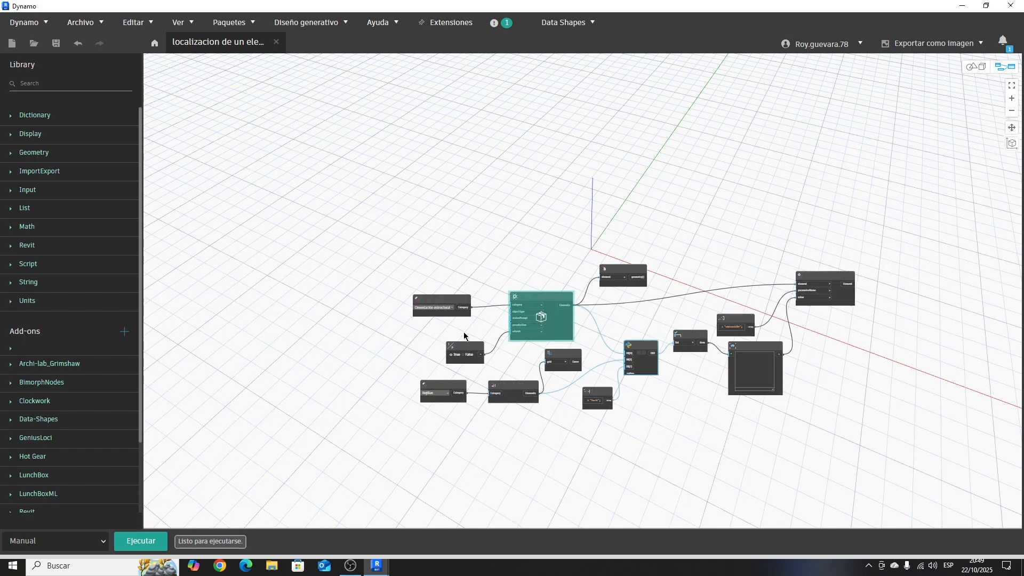
- Run the graph and pick all the structural foundations of the model as a multiple selection in the 3D view
scroll(465, 336, "up", 4)
left_click(141, 540)
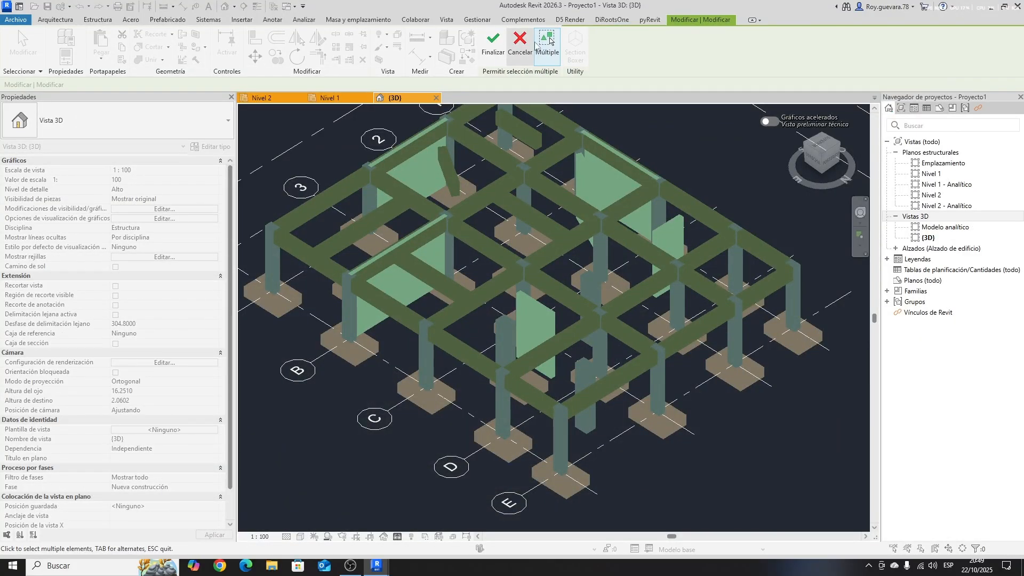
left_click(556, 45)
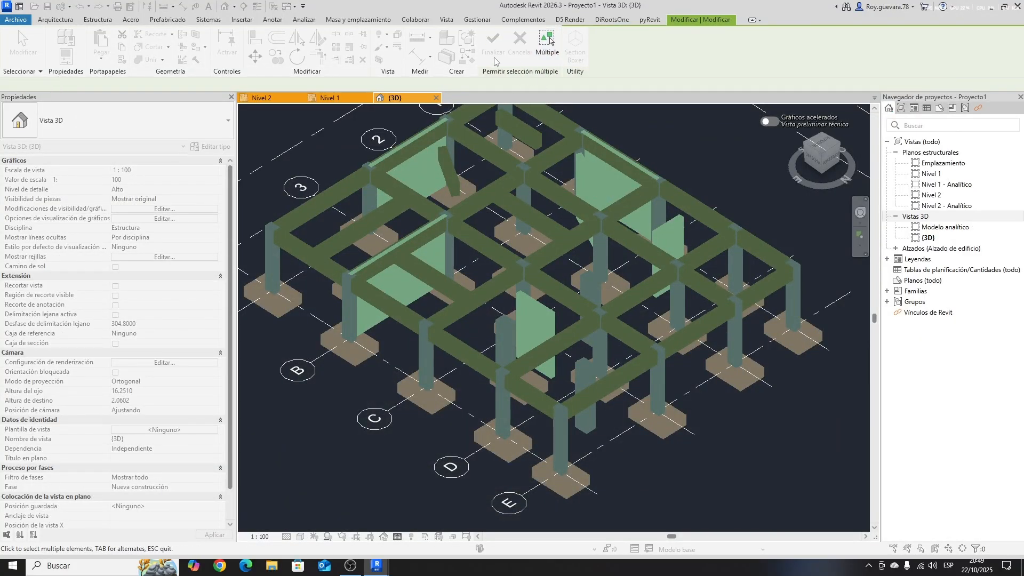
left_click(548, 45)
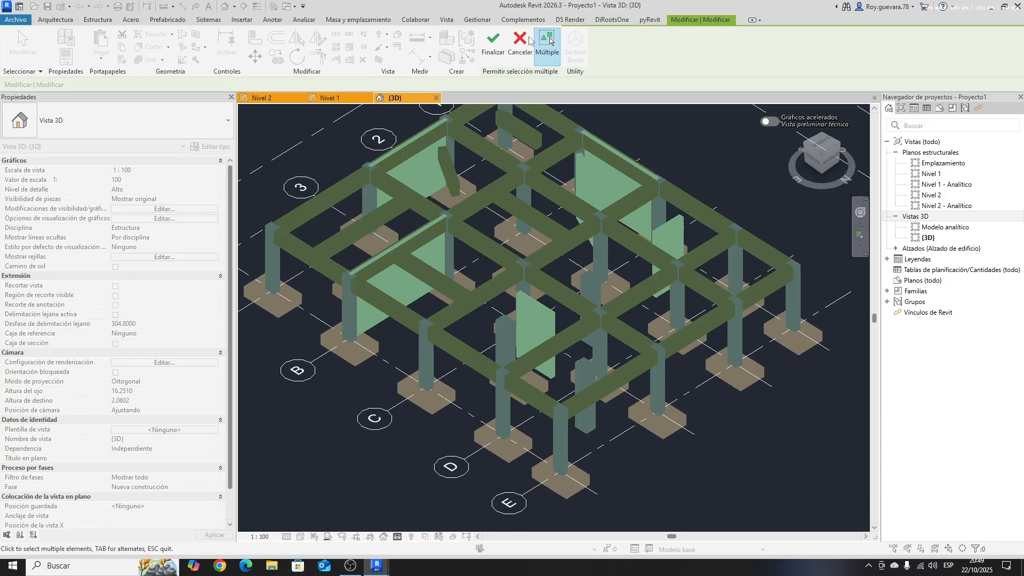
scroll(673, 432, "down", 4)
left_click_drag(795, 512, 409, 200)
left_click(493, 44)
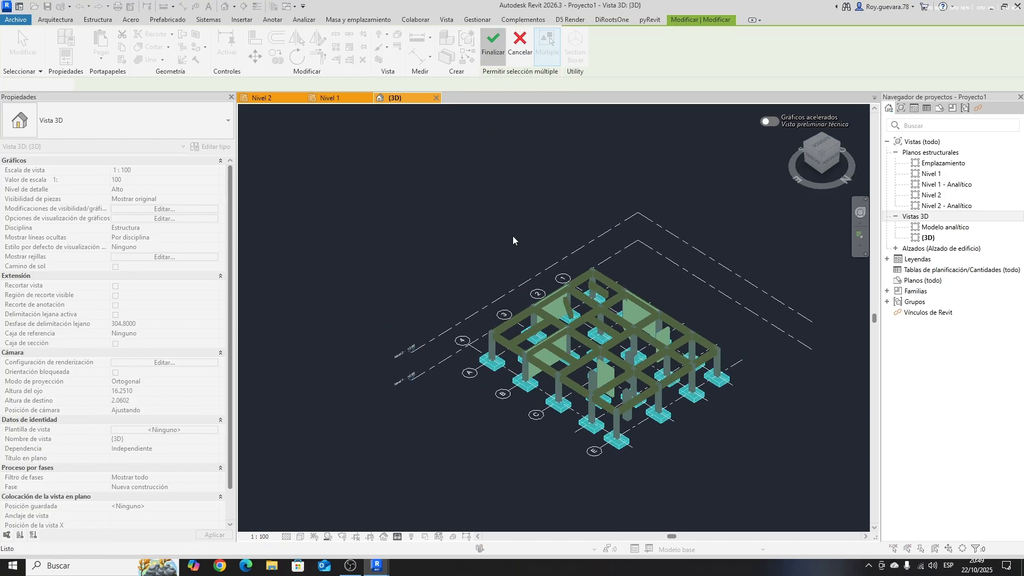
- Check the UBICACIÓN parameter of the footing at the intersection of grids 3 and E against the grid labels in 3D
scroll(664, 429, "up", 6)
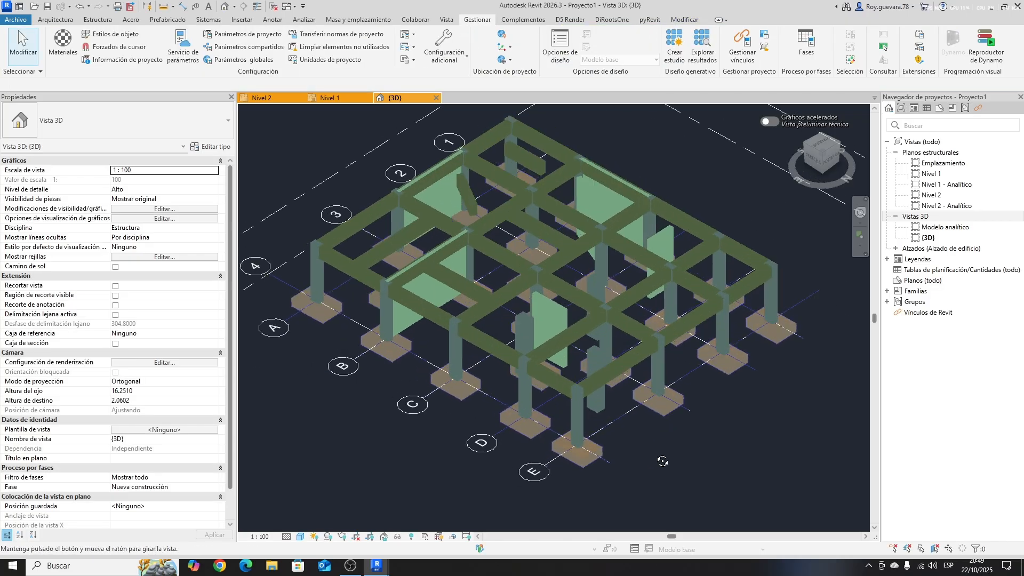
left_click(687, 375)
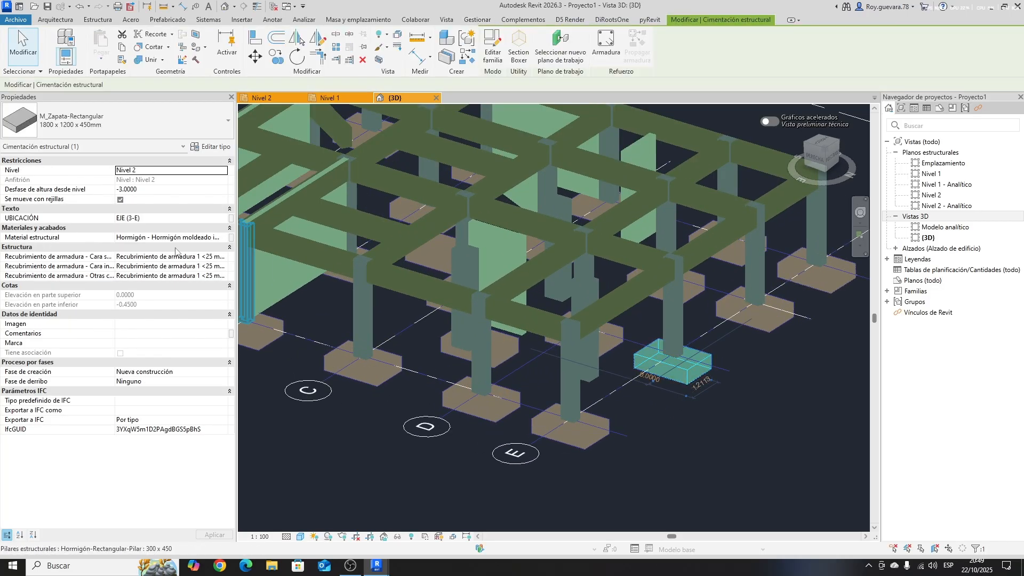
left_click(145, 218)
left_click_drag(145, 218, 111, 218)
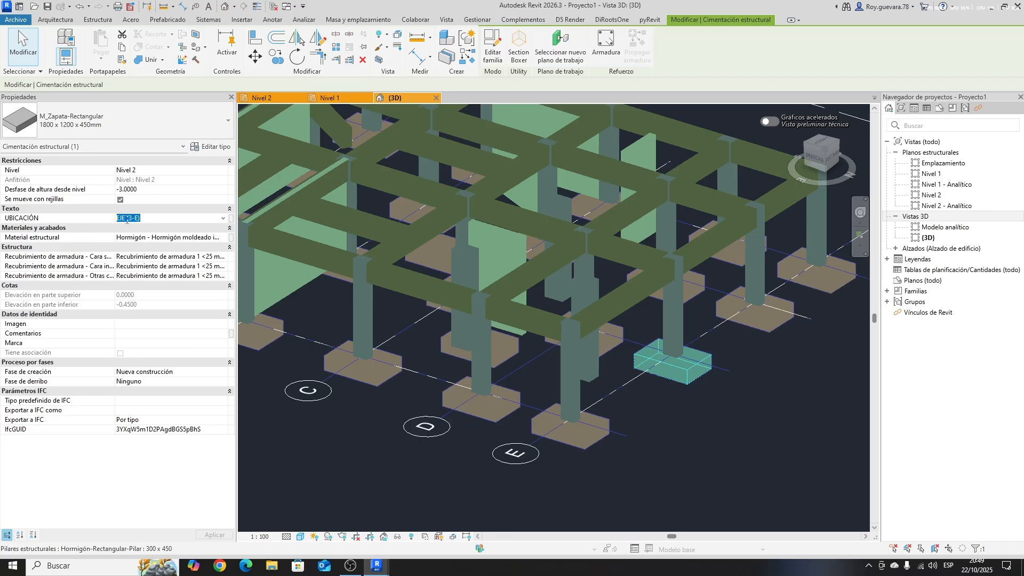
middle_click_drag(462, 464, 444, 501, "shift")
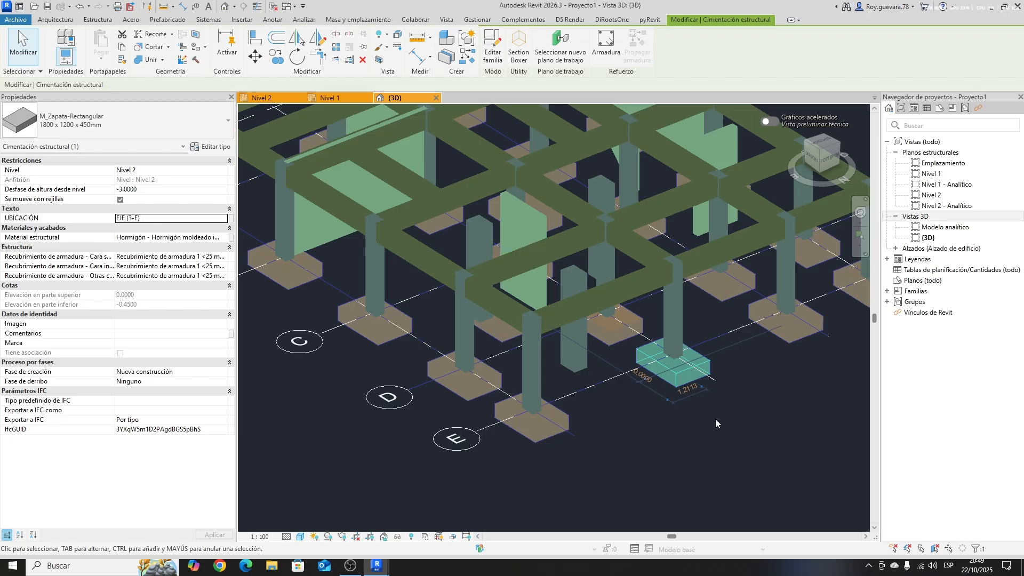
middle_click_drag(686, 421, 725, 432, "shift")
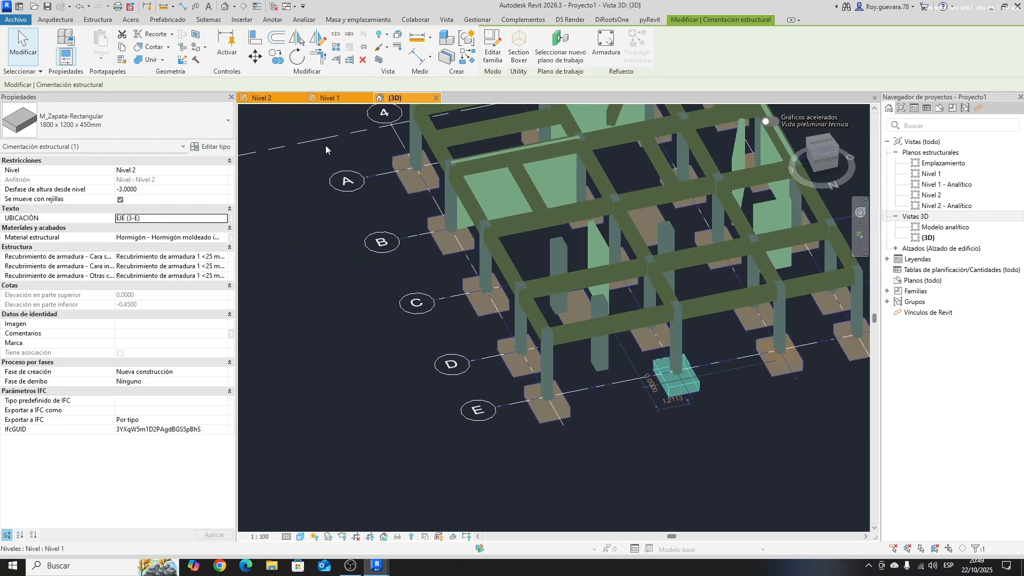
- Review the footing layout in the Nivel 1 plan and close the Nivel 2 plan view
left_click(329, 97)
scroll(664, 393, "down", 2)
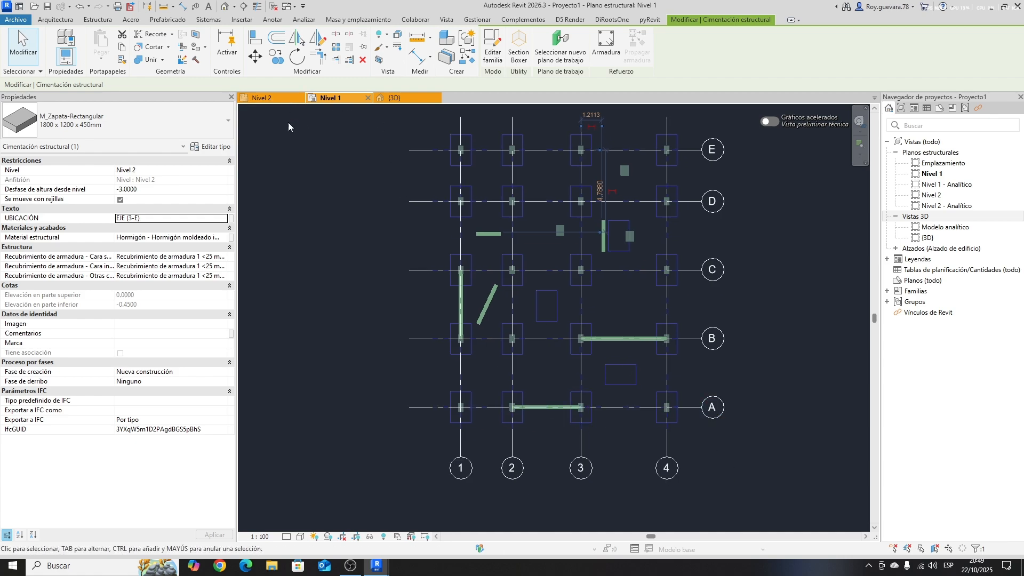
scroll(613, 390, "up", 2)
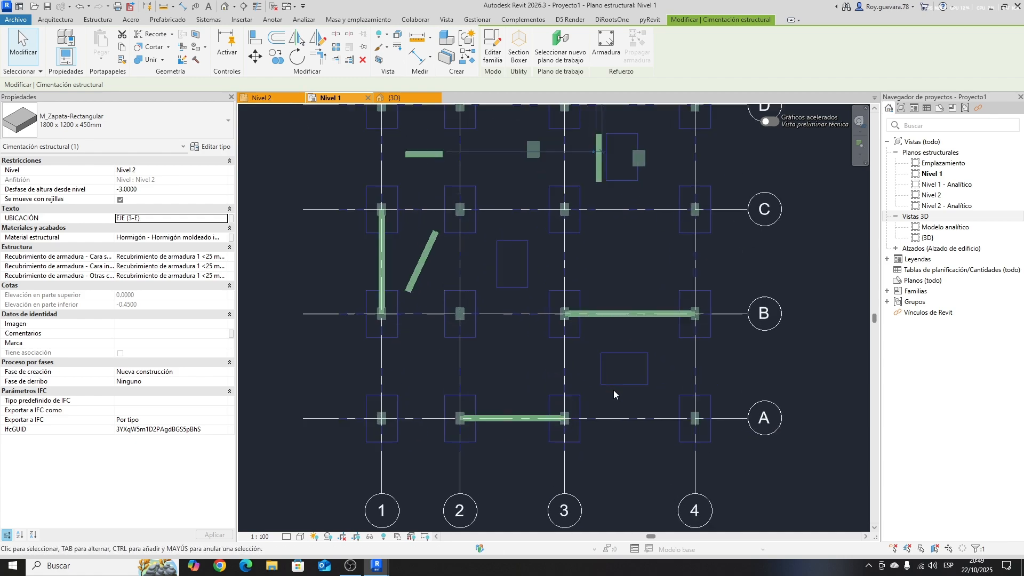
left_click(264, 98)
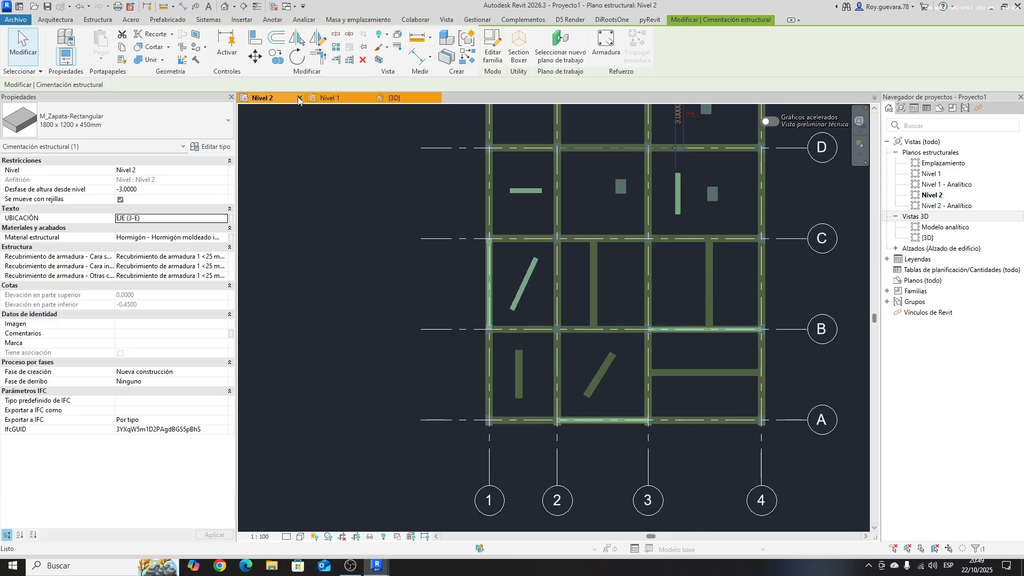
left_click(299, 98)
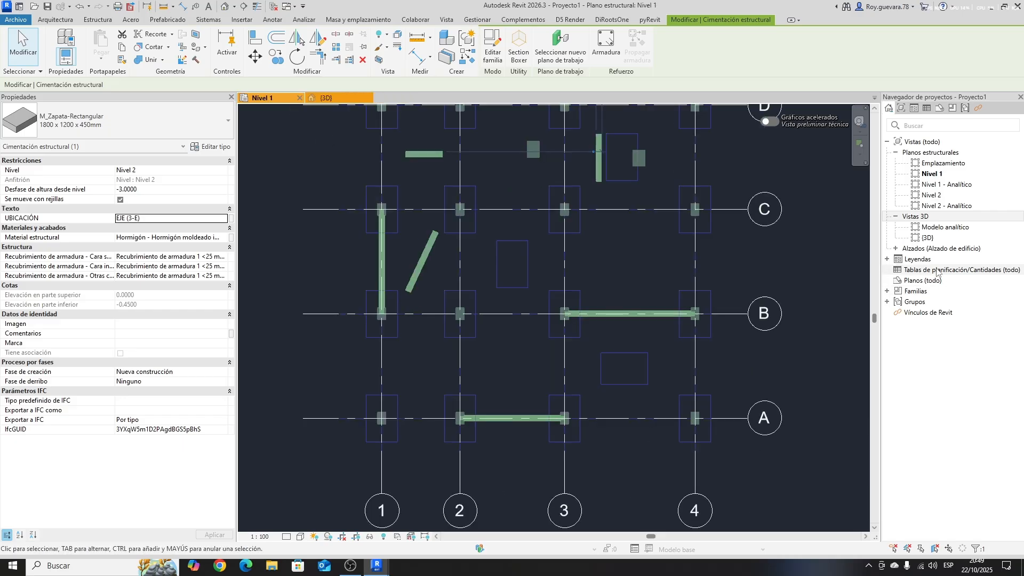
- Create a new schedule for the Cimentación estructural category
right_click(939, 274)
left_click(907, 277)
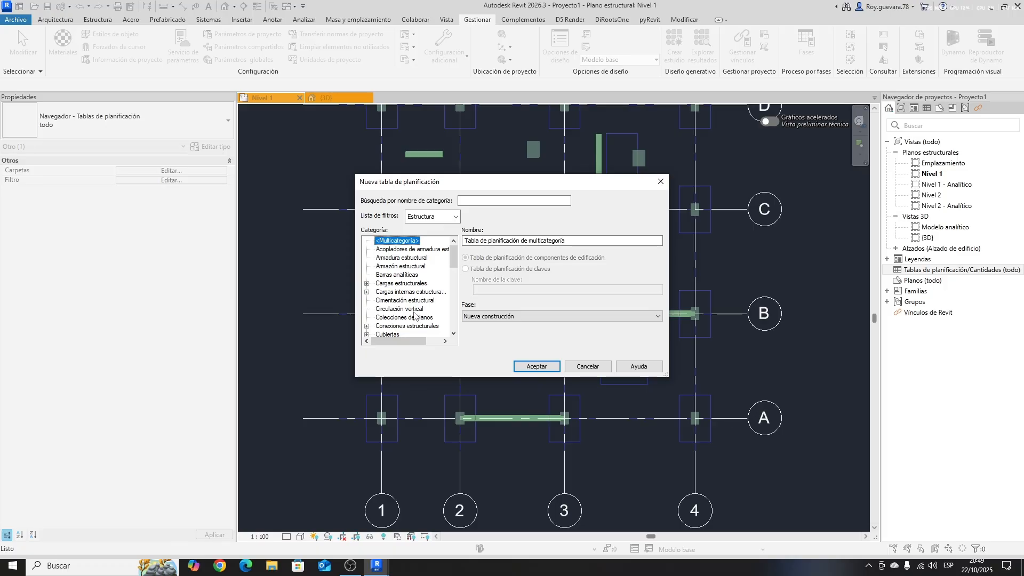
left_click(405, 301)
key("Return")
- Add the UBICACIÓN and Volumen fields to the foundation schedule and generate the table
scroll(408, 277, "down", 14)
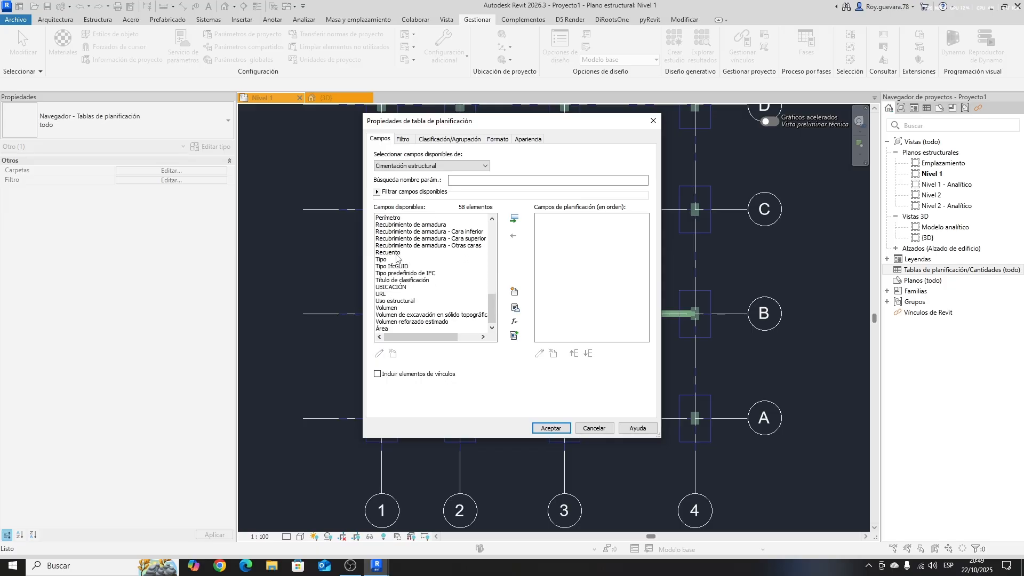
left_click(400, 288)
left_click(514, 219)
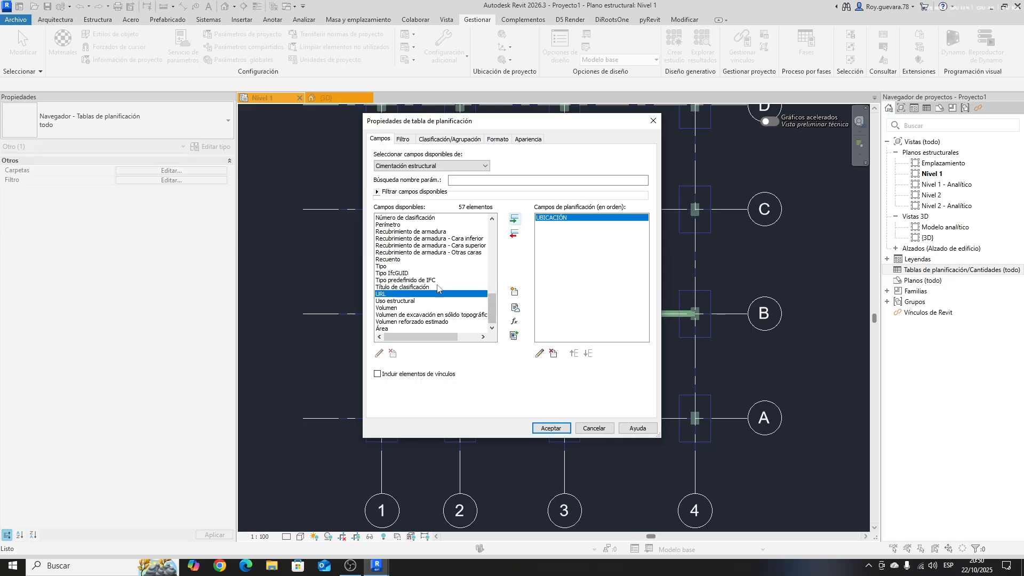
left_click(394, 309)
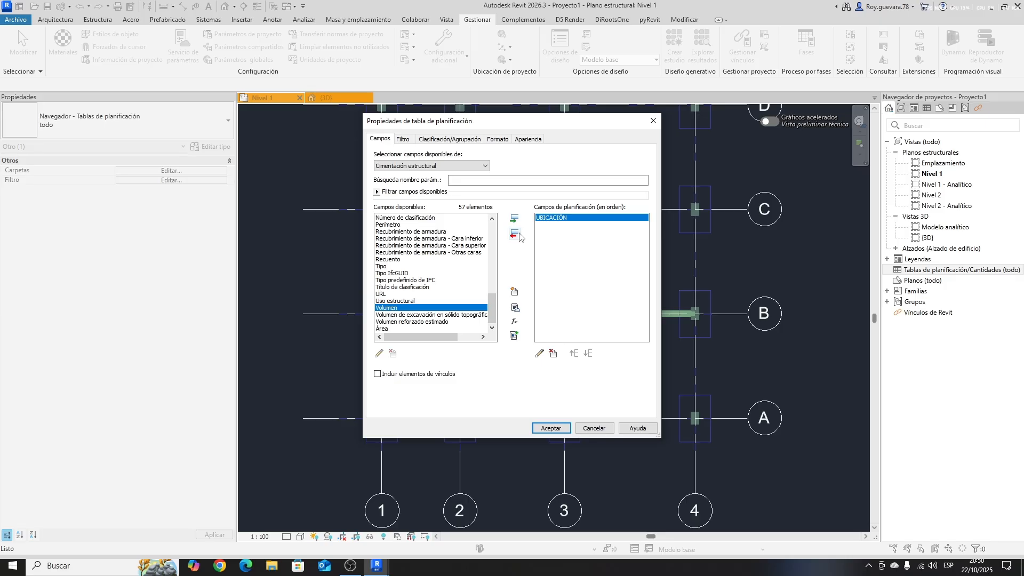
left_click(514, 219)
left_click(550, 428)
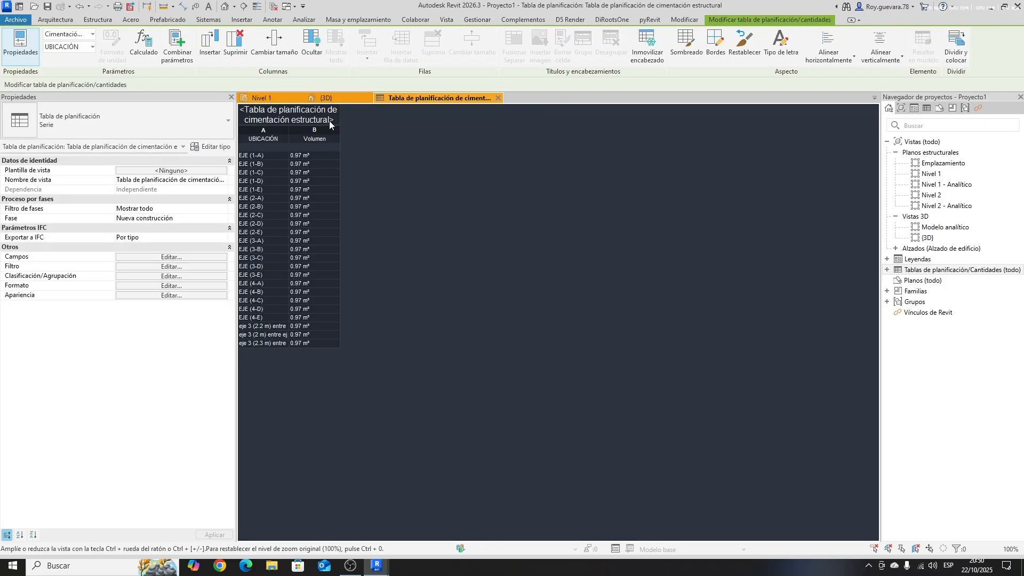
- Tile the 3D view, the foundation schedule and the Nivel 1 plan, fitting the structure in each model view
left_click(333, 98)
key("w")
key("t")
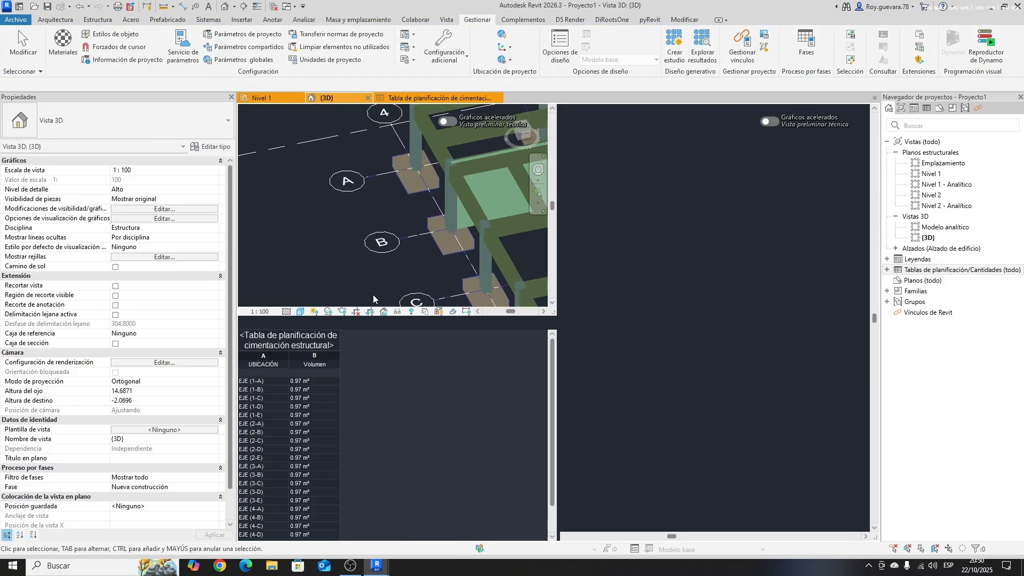
scroll(380, 433, "down", 2)
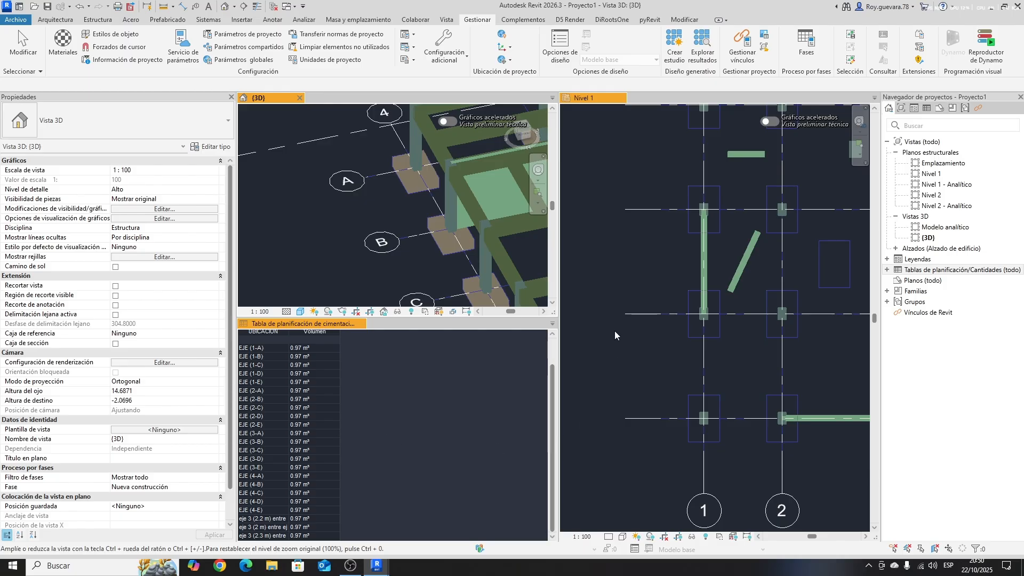
scroll(614, 335, "down", 3)
scroll(357, 239, "down", 3)
middle_click_drag(461, 227, 337, 179)
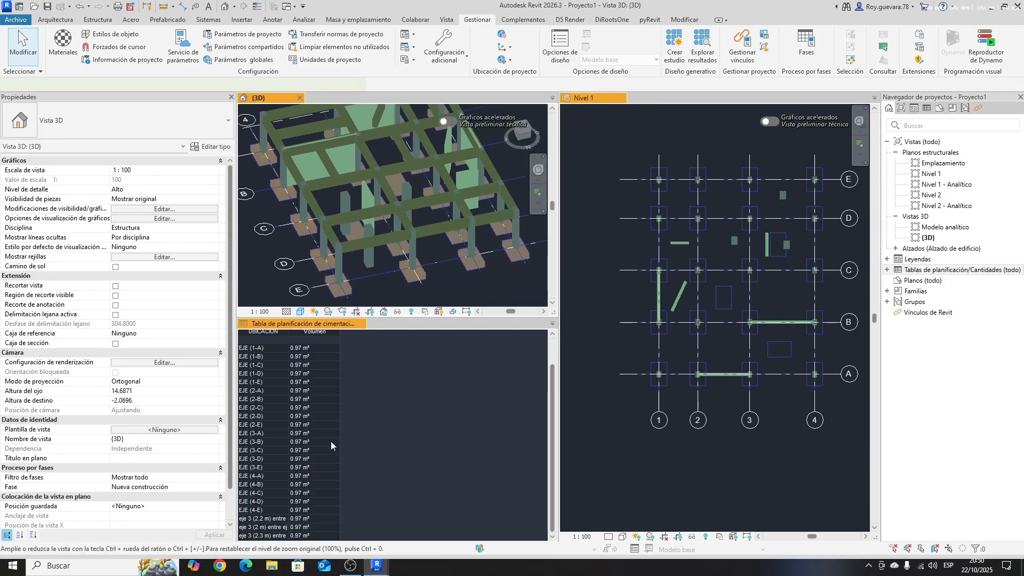
- Enlarge the foundation schedule display to 150% and widen the UBICACIÓN column so the full location texts fit
left_click(353, 443)
scroll(321, 361, "up", 3, "ctrl")
left_click_drag(314, 347, 425, 352)
scroll(458, 373, "down", 3)
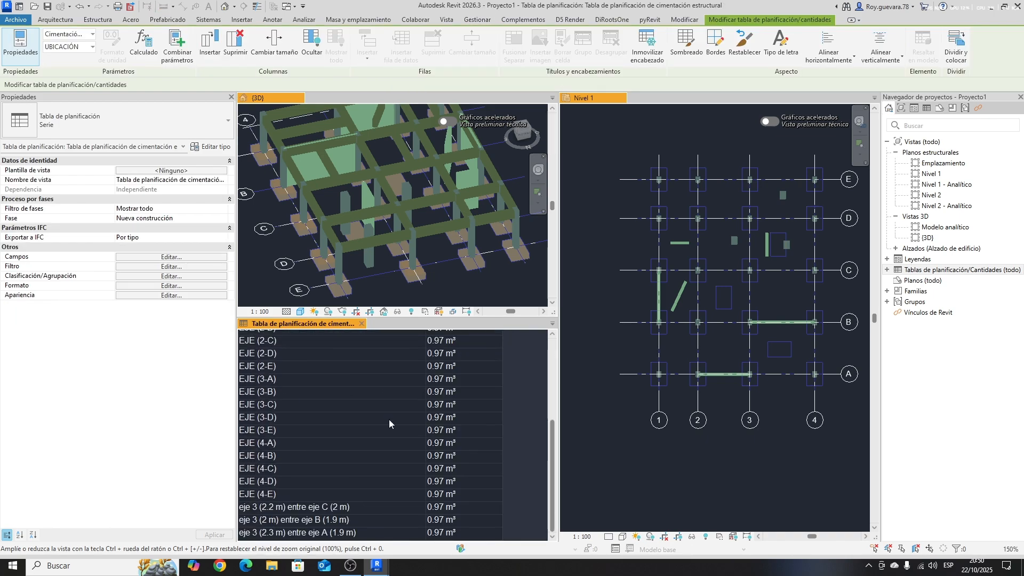
- Check the UBICACIÓN value of the footing at grids 1 and A in the Nivel 1 plan
left_click(758, 475)
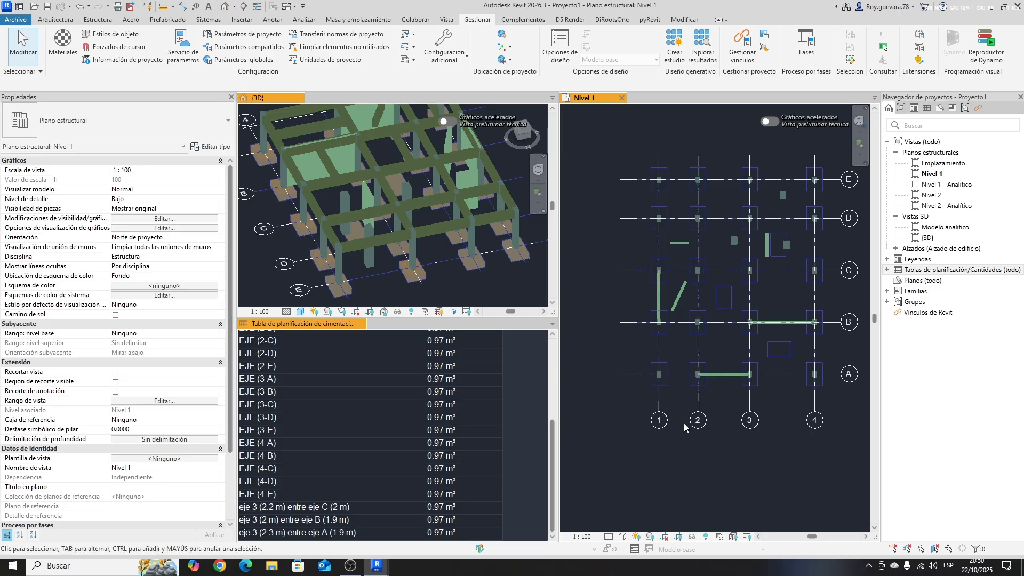
left_click(669, 385)
left_click(683, 463)
left_click(666, 385)
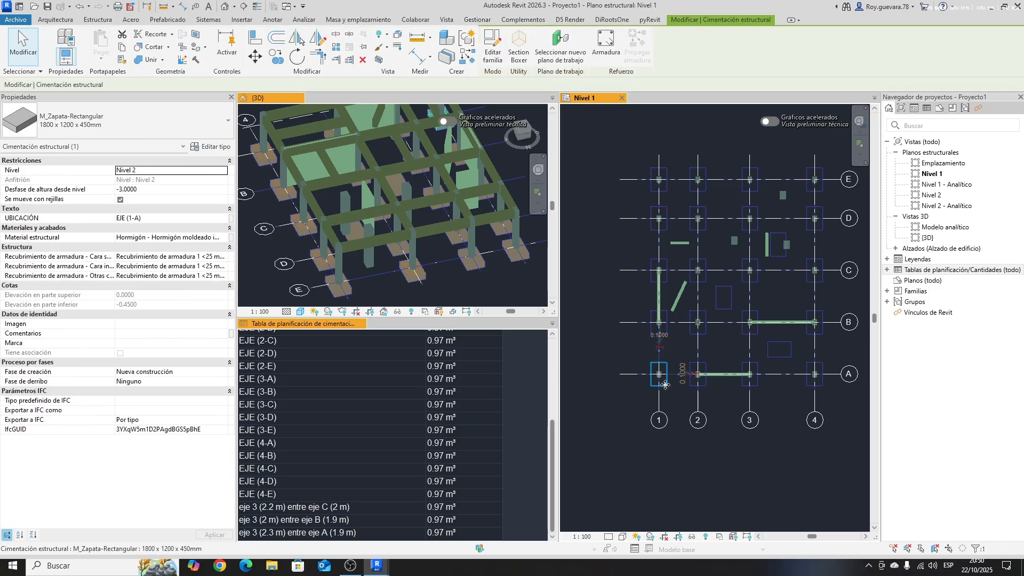
scroll(674, 426, "up", 1)
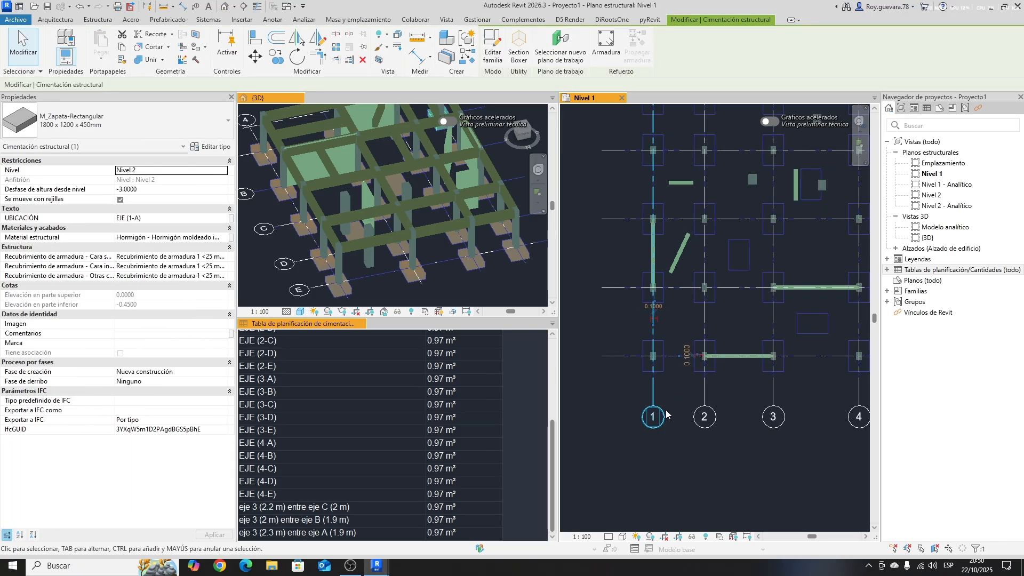
scroll(656, 426, "down", 1)
scroll(657, 429, "down", 1)
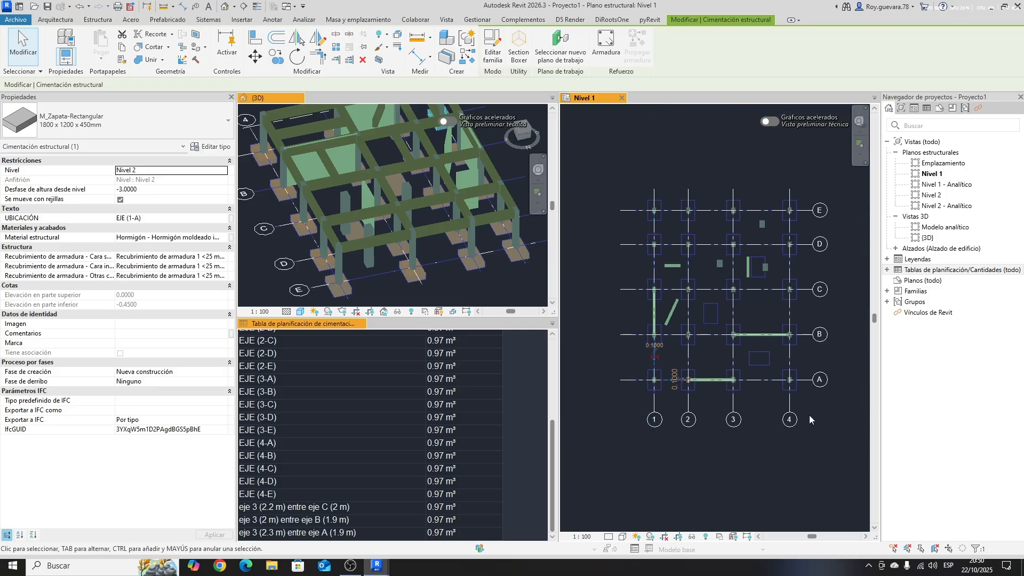
- Locate the footings of the EJE (1-A), EJE (1-B) and EJE (1-D) schedule rows in the model
scroll(352, 418, "up", 3)
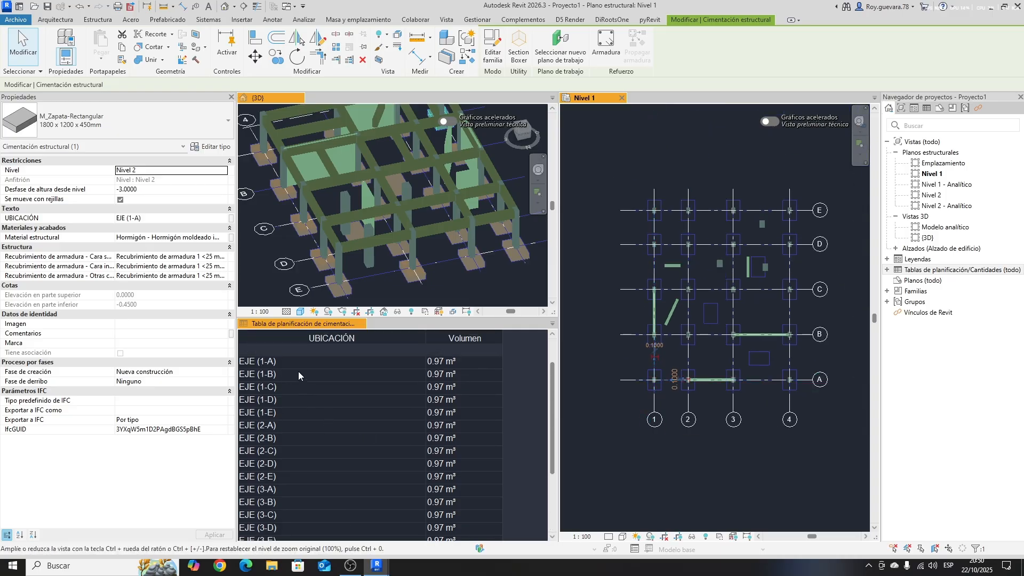
left_click(287, 363)
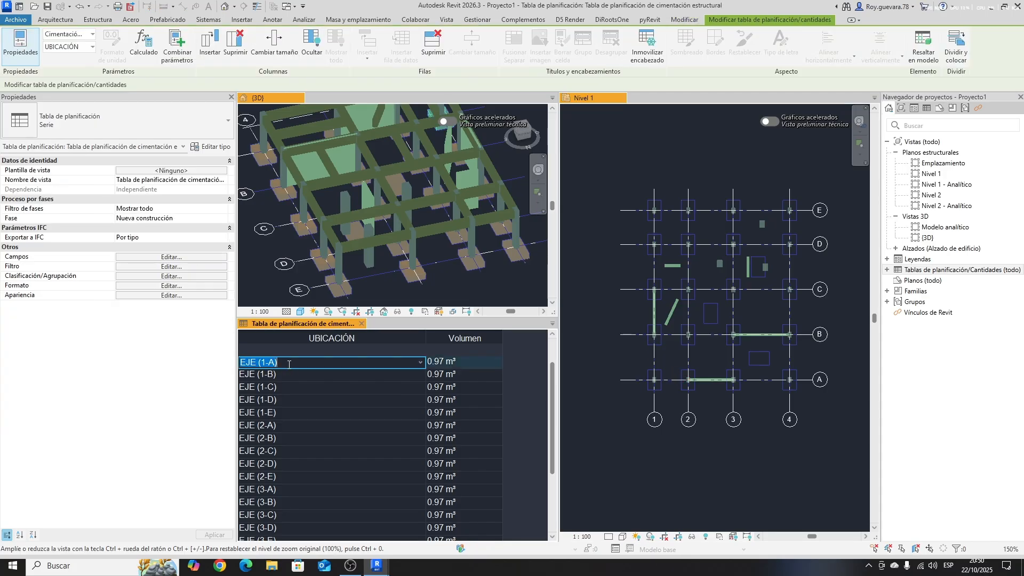
left_click(334, 375)
left_click(344, 402)
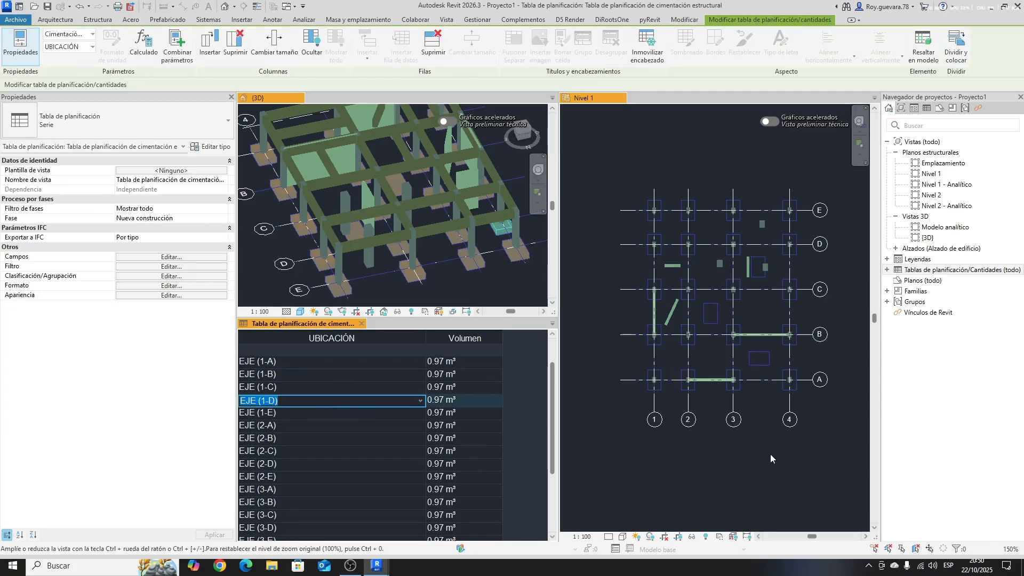
- Compare the off-grid footing between grids A and B in the plan with the off-grid entries ending the schedule
left_click(762, 362)
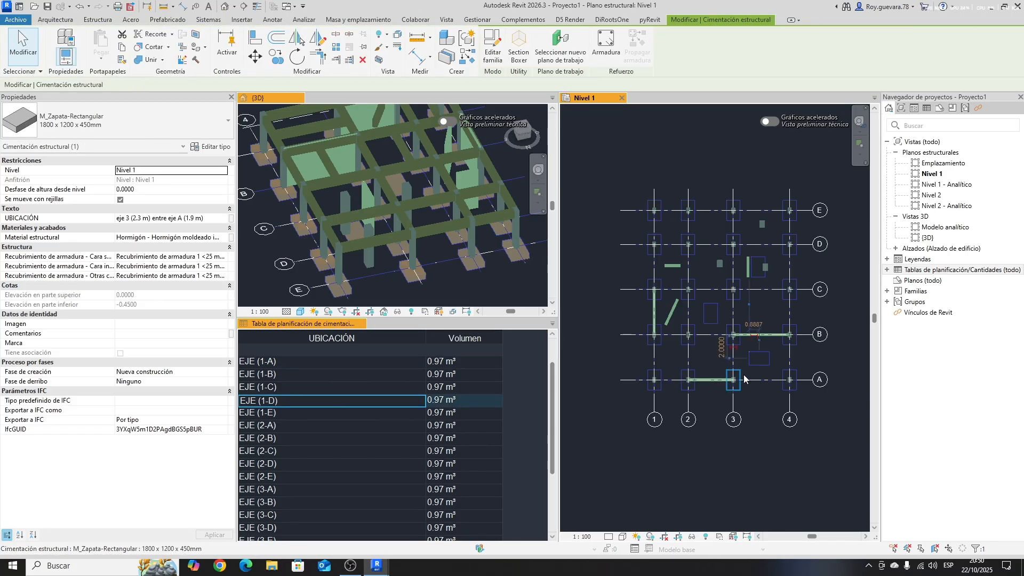
scroll(785, 410, "down", 1)
scroll(784, 408, "up", 1)
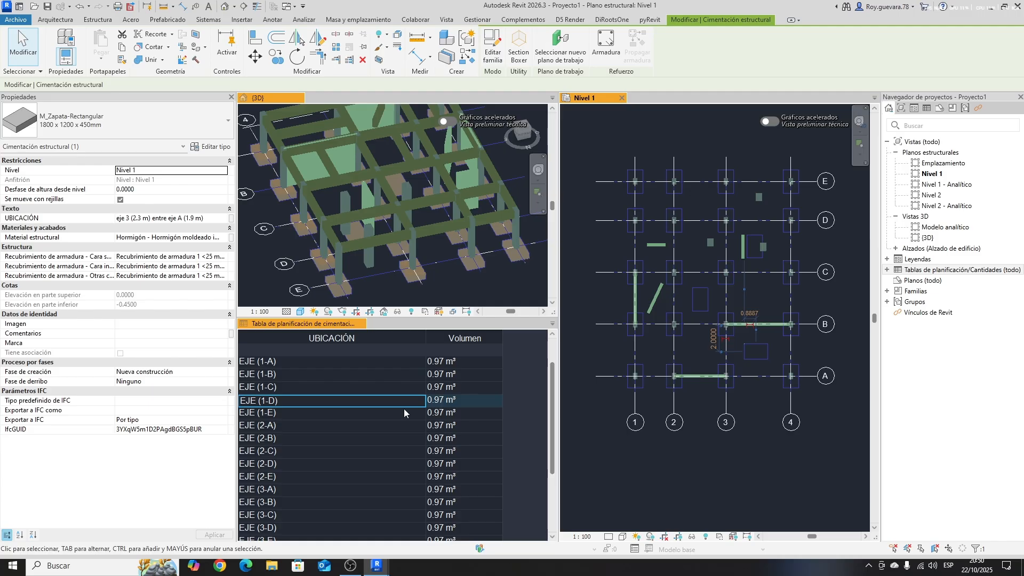
scroll(385, 406, "down", 3)
left_click(247, 509)
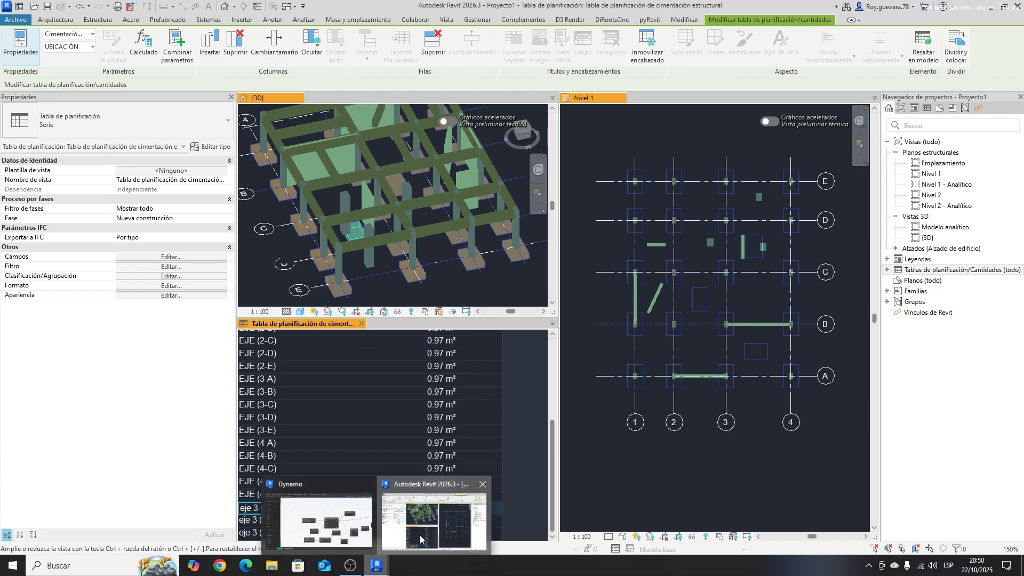
- Switch to Dynamo and close the location graph, saving its changes
mouse_move(379, 564)
left_click(323, 533)
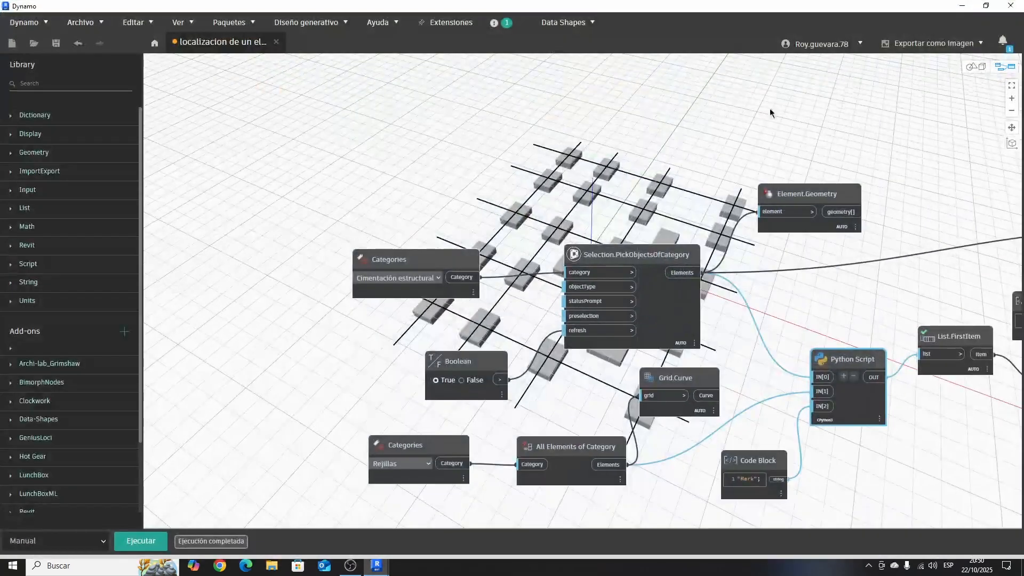
left_click(276, 42)
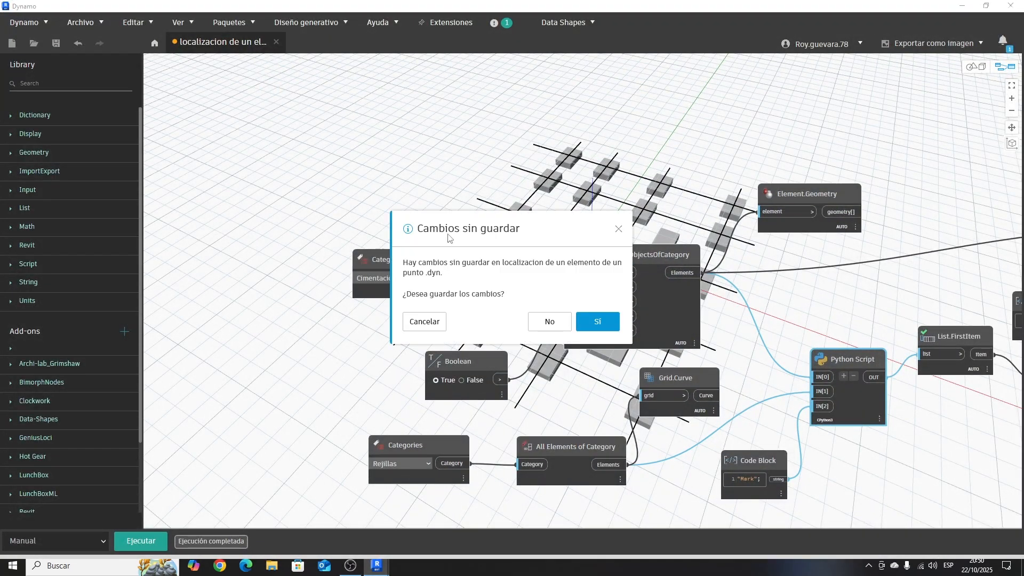
left_click(592, 321)
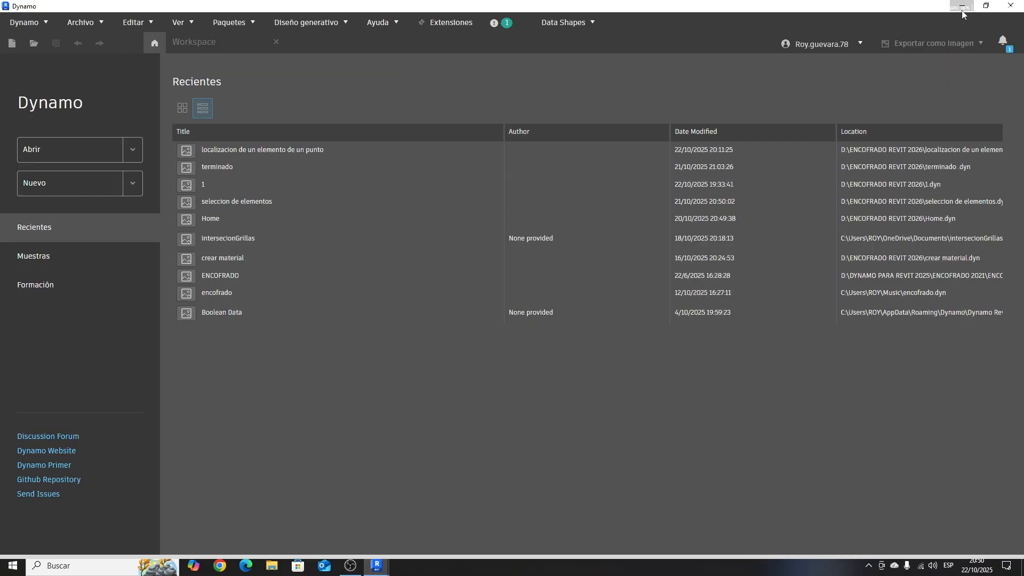
- Switch to Revit and locate the three off-grid footings that end the foundation schedule in the Nivel 1 plan
key("alt+Tab")
left_click(342, 520)
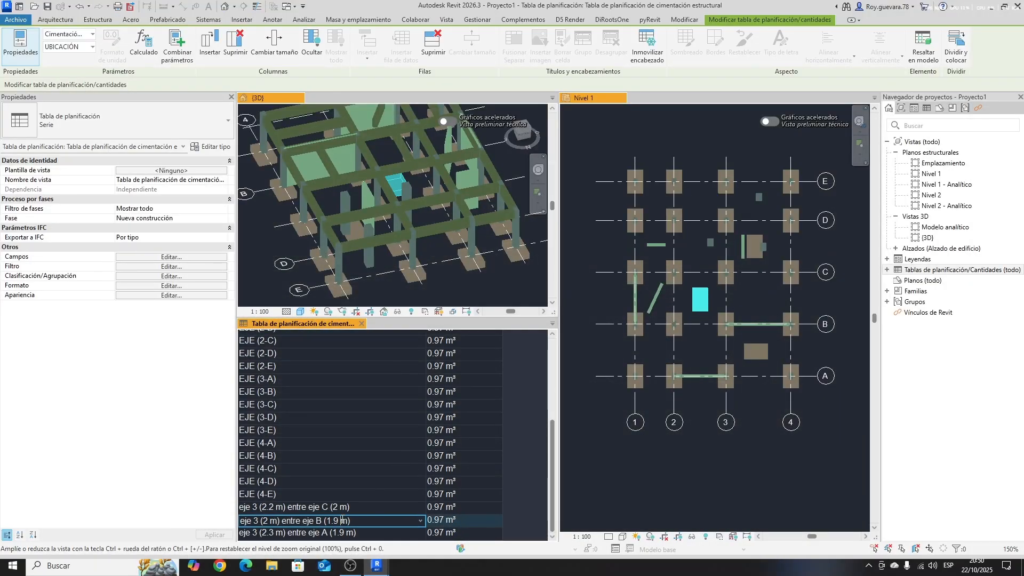
left_click(352, 508)
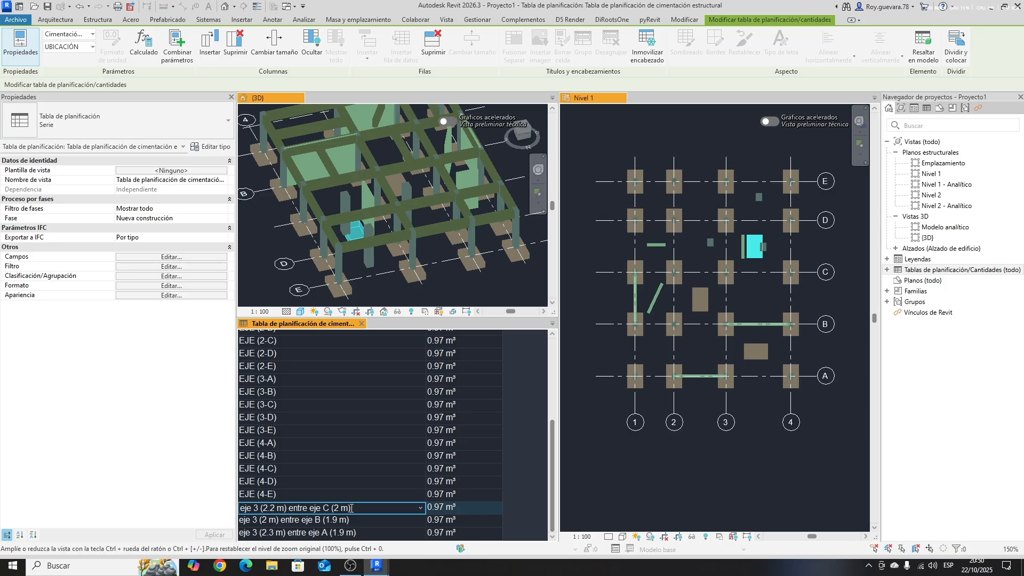
left_click(353, 532)
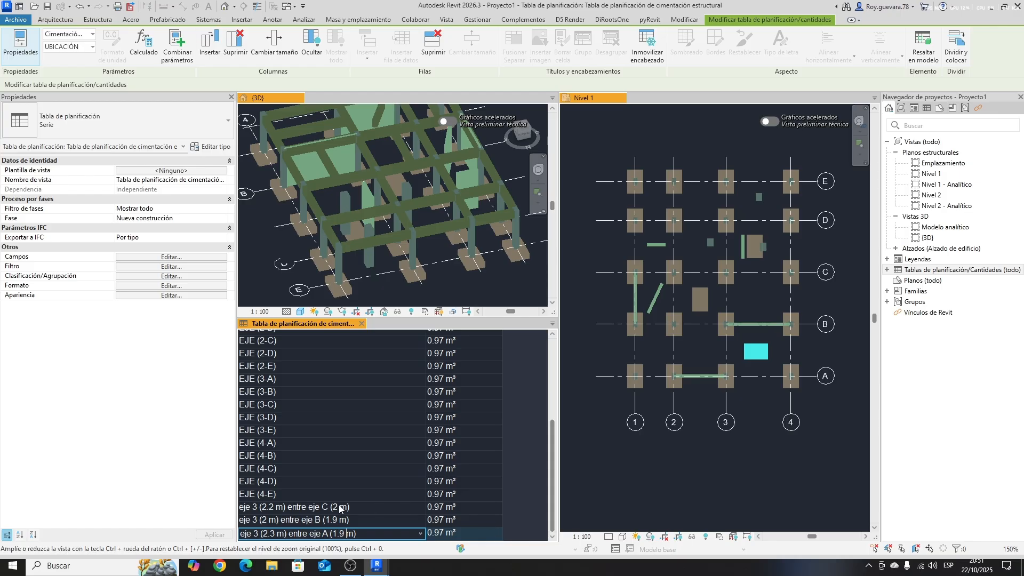
left_click(348, 519)
left_click(357, 506)
left_click(362, 524)
left_click(364, 534)
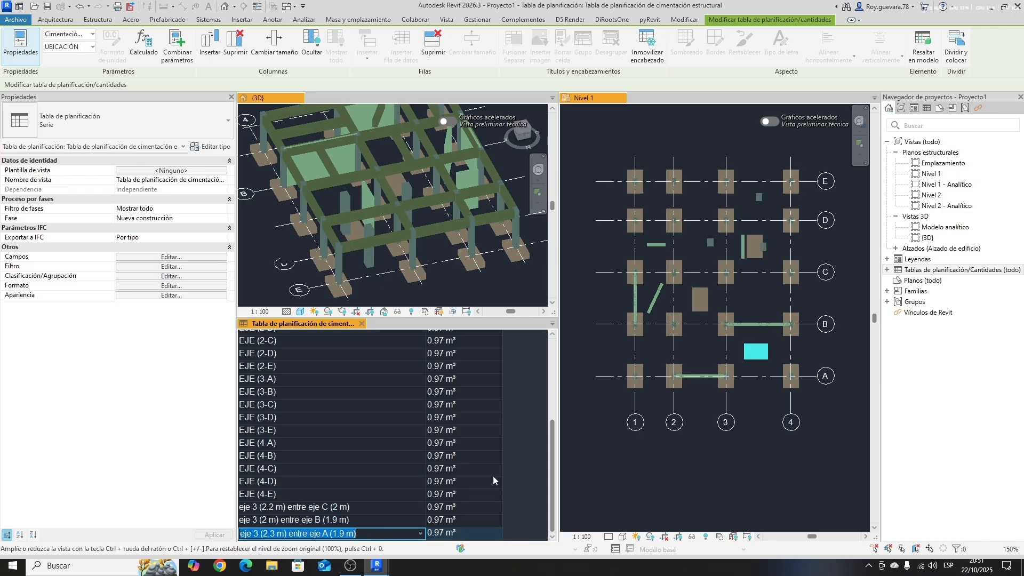
left_click(711, 465)
left_click(689, 350)
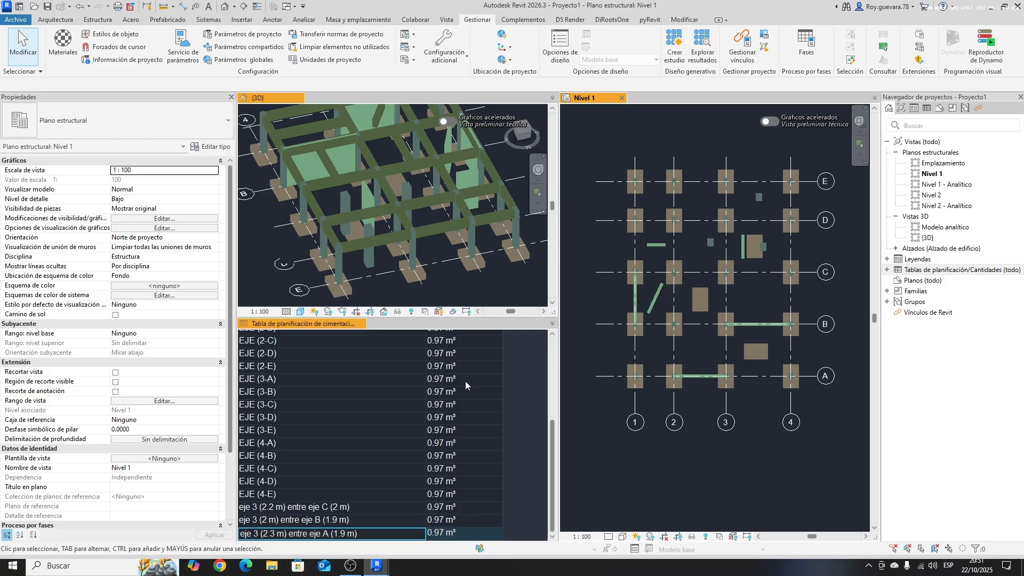
- Switch to Dynamo, reopen the localizacion de un elemento de un punto graph and set the picked element category to Pilares estructurales
mouse_move(376, 565)
left_click(331, 520)
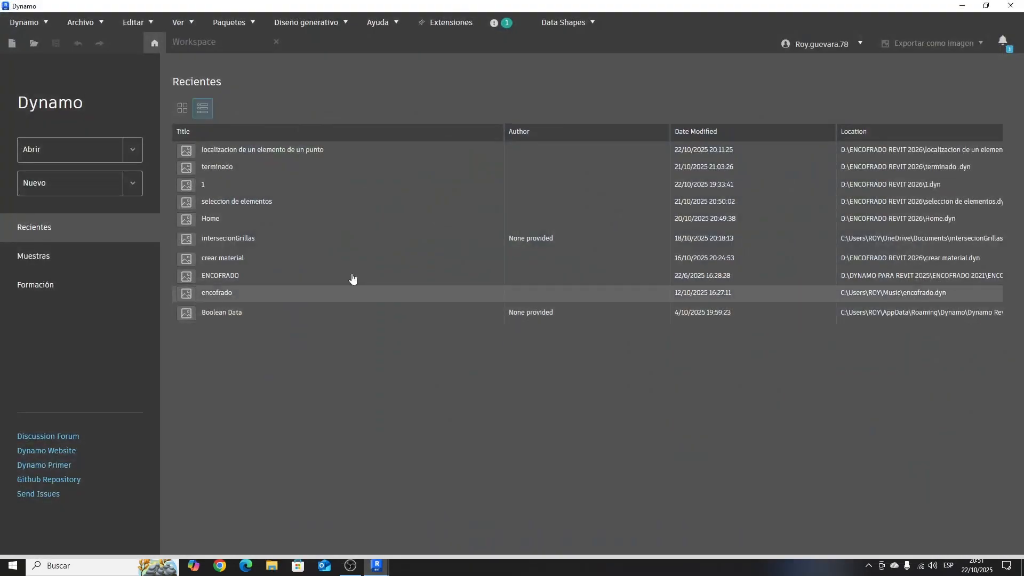
left_click(268, 152)
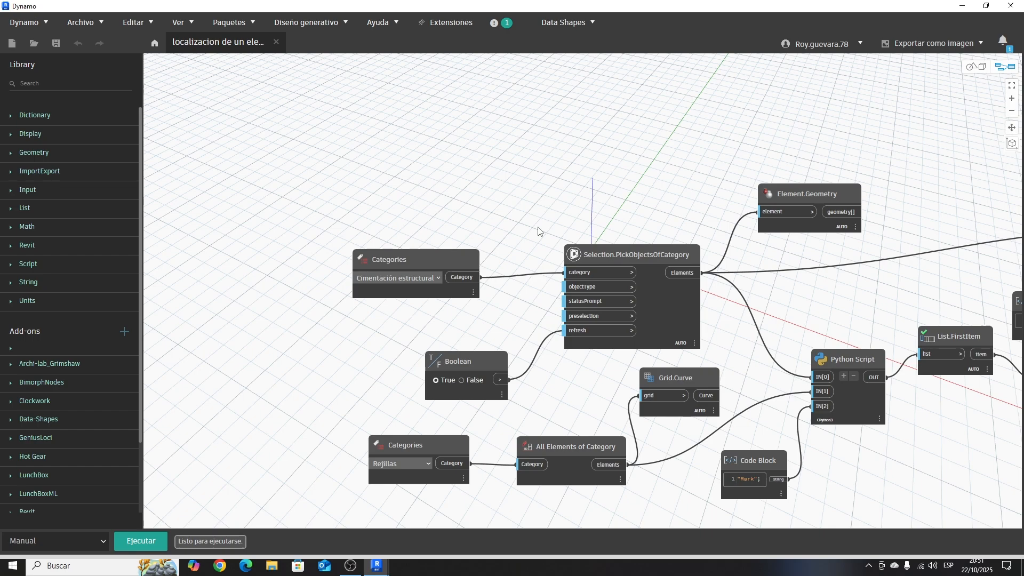
scroll(487, 244, "up", 5)
left_click(462, 222)
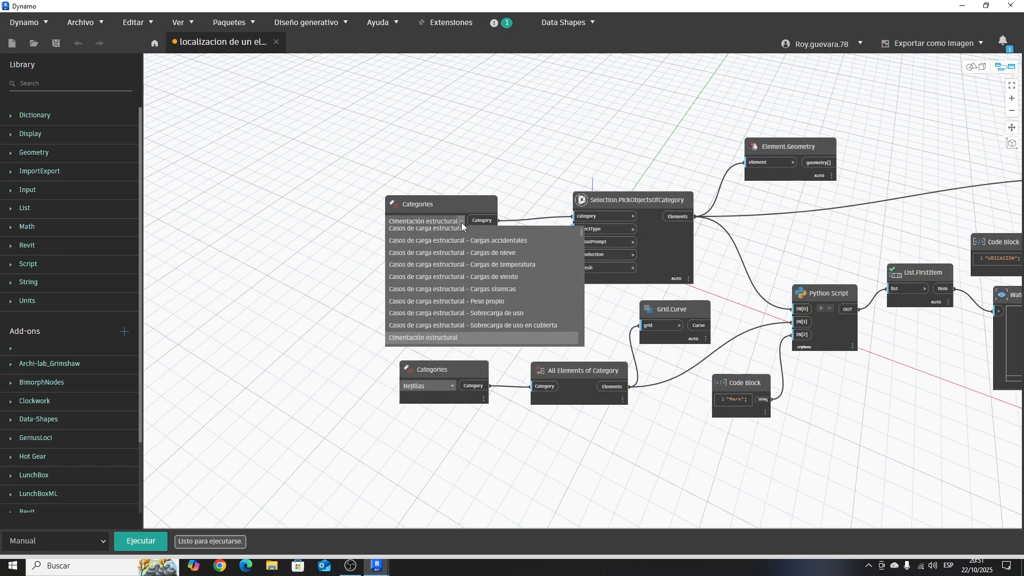
type("pilas")
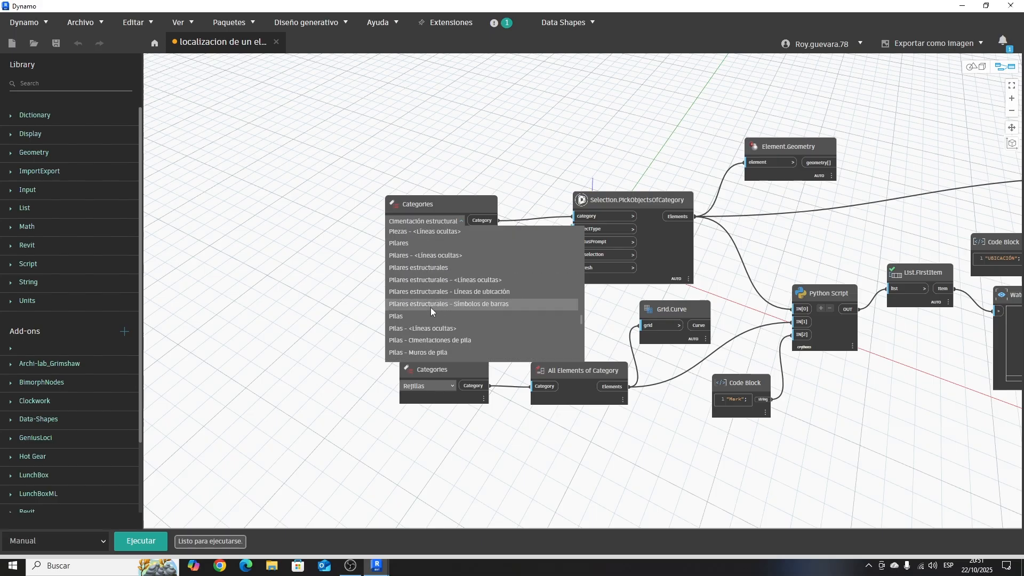
left_click(430, 308)
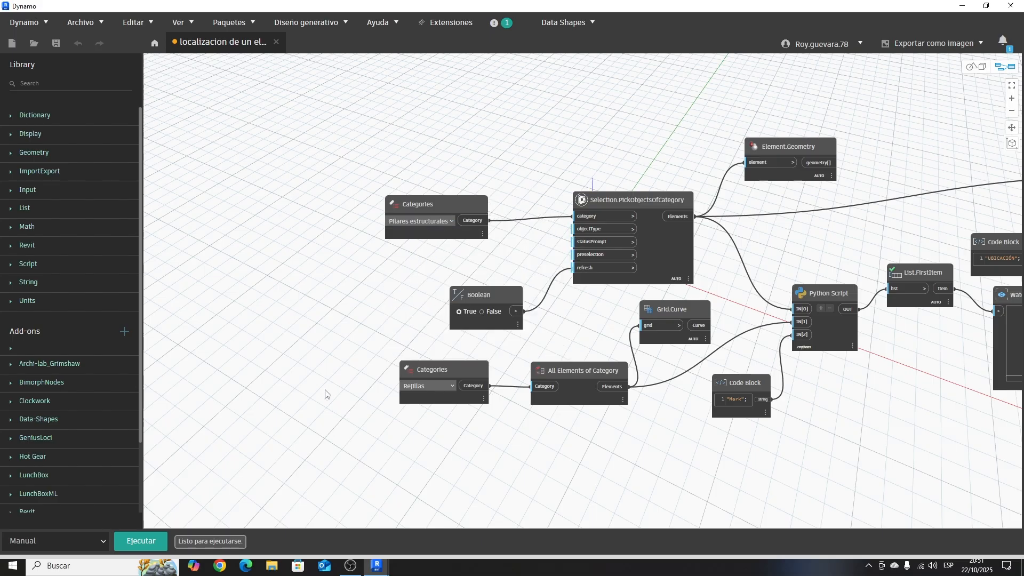
- Run the graph for the structural columns and cancel the element selection in Revit
left_click(141, 540)
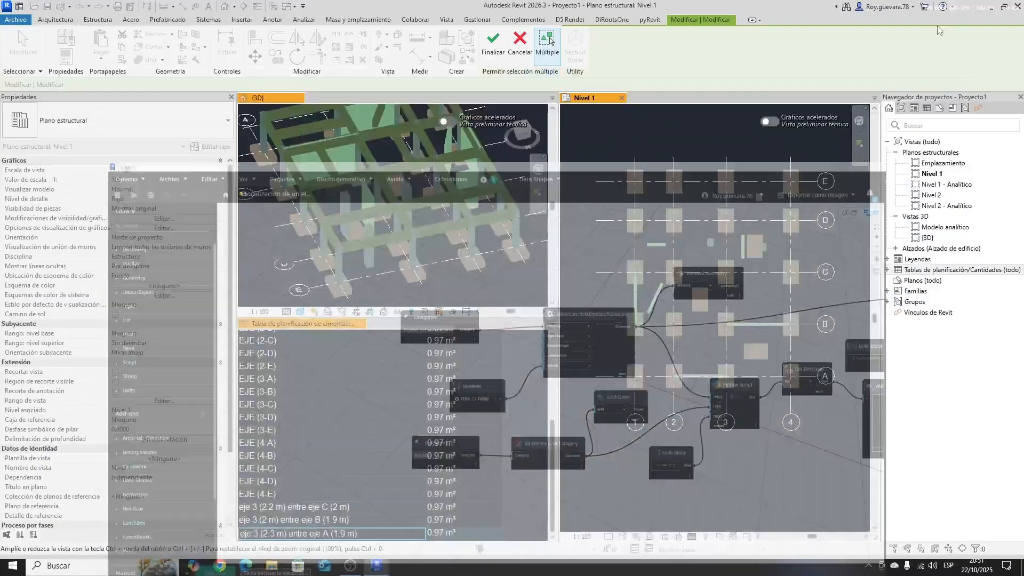
scroll(477, 266, "down", 4)
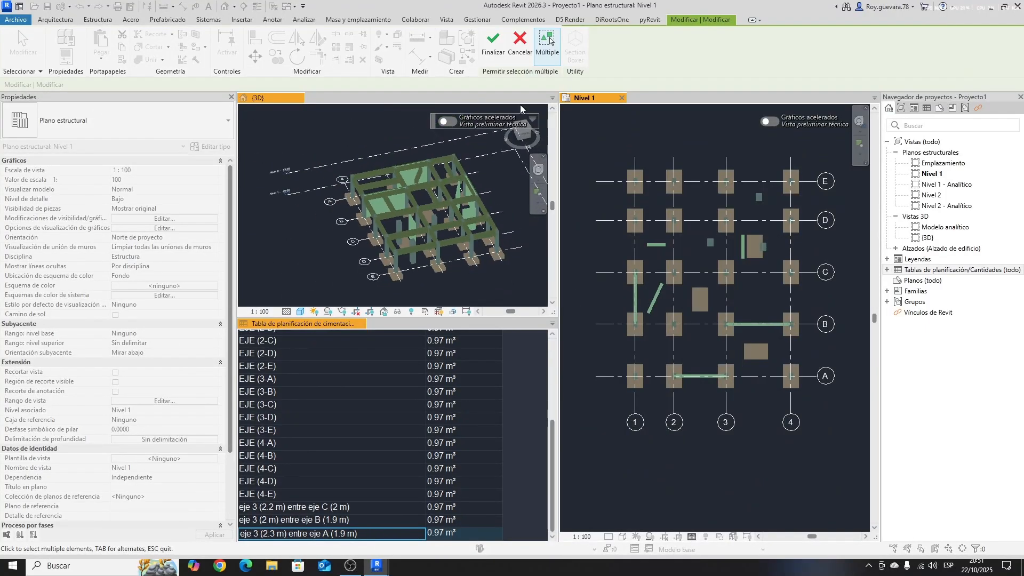
left_click(520, 43)
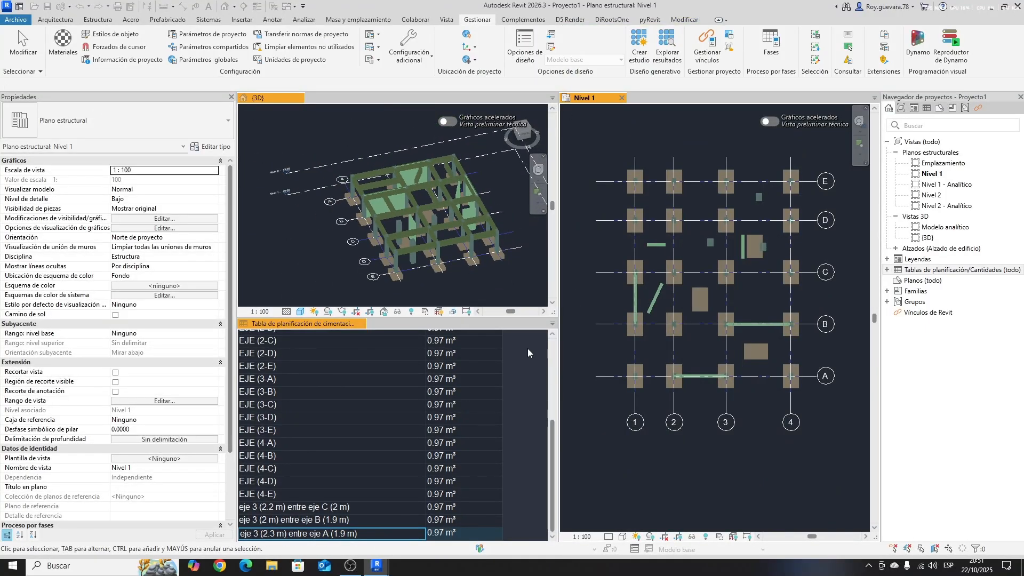
- Close the foundation schedule and create a new schedule for the Pilares estructurales category
left_click(362, 323)
right_click(948, 270)
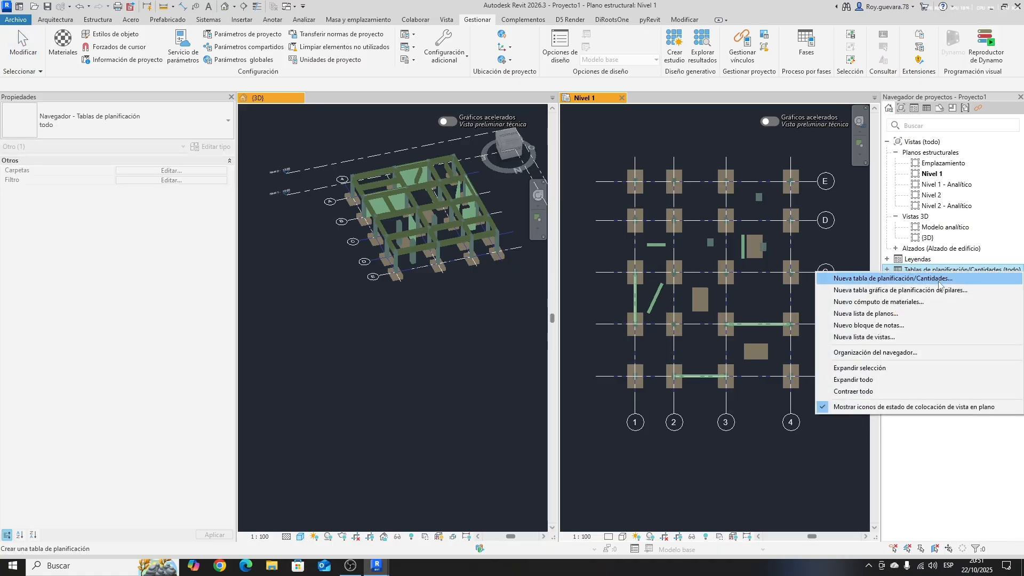
left_click(901, 278)
scroll(421, 298, "down", 10)
scroll(413, 327, "down", 1)
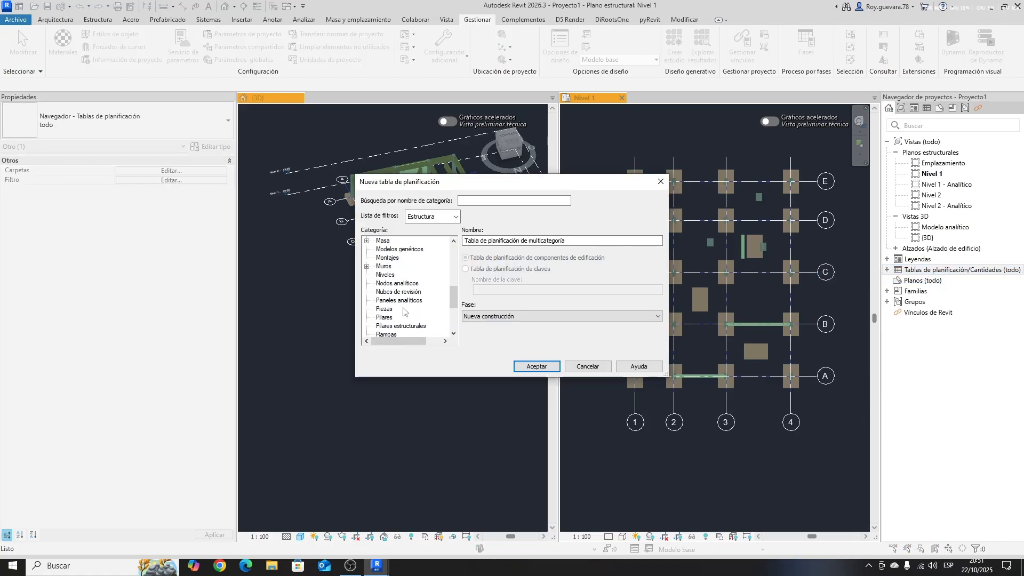
left_click(392, 318)
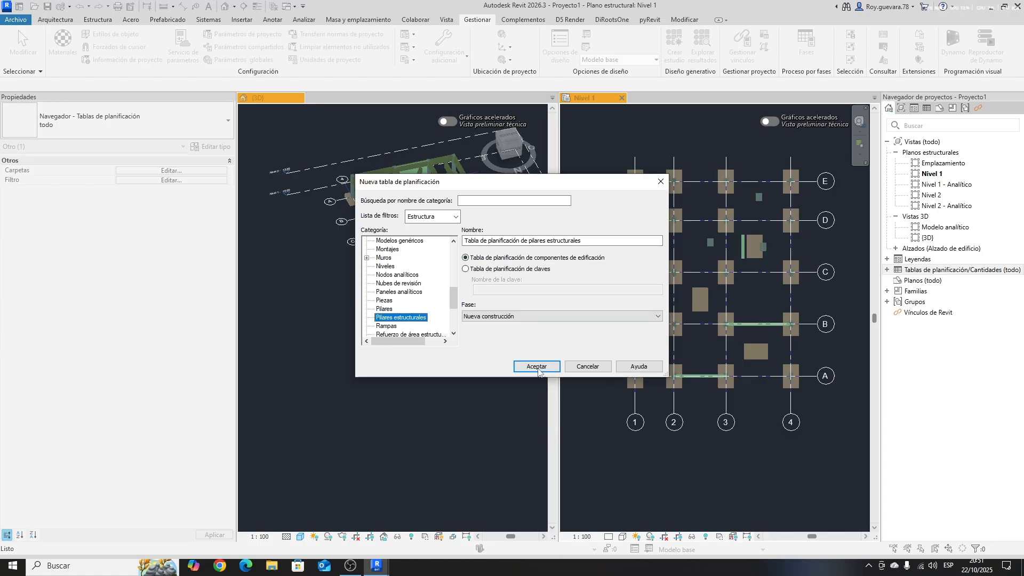
left_click(536, 367)
- Add the UBICACIÓN and Volumen fields to the structural column schedule and generate it
scroll(434, 320, "down", 14)
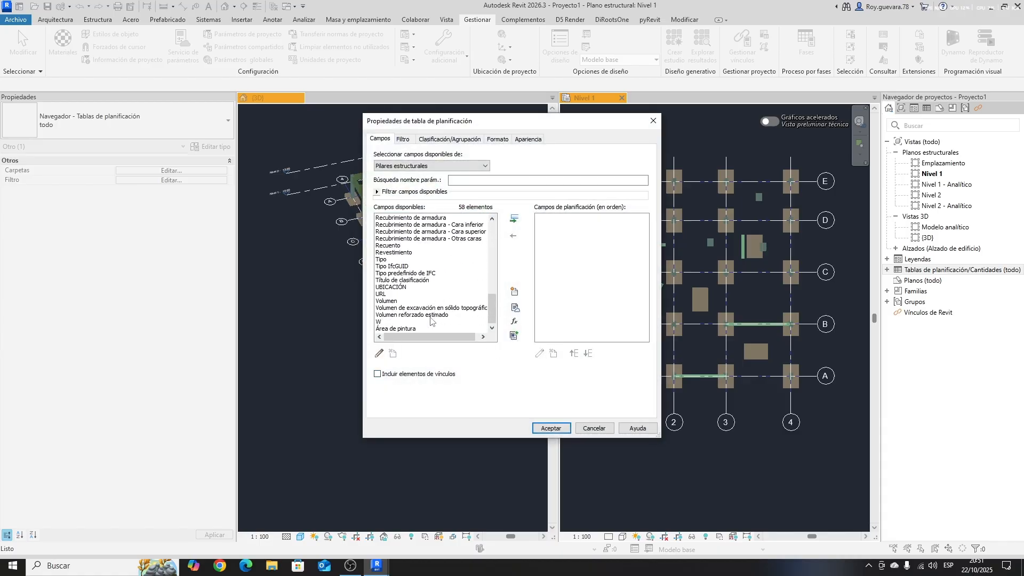
left_click(398, 288)
left_click(514, 218)
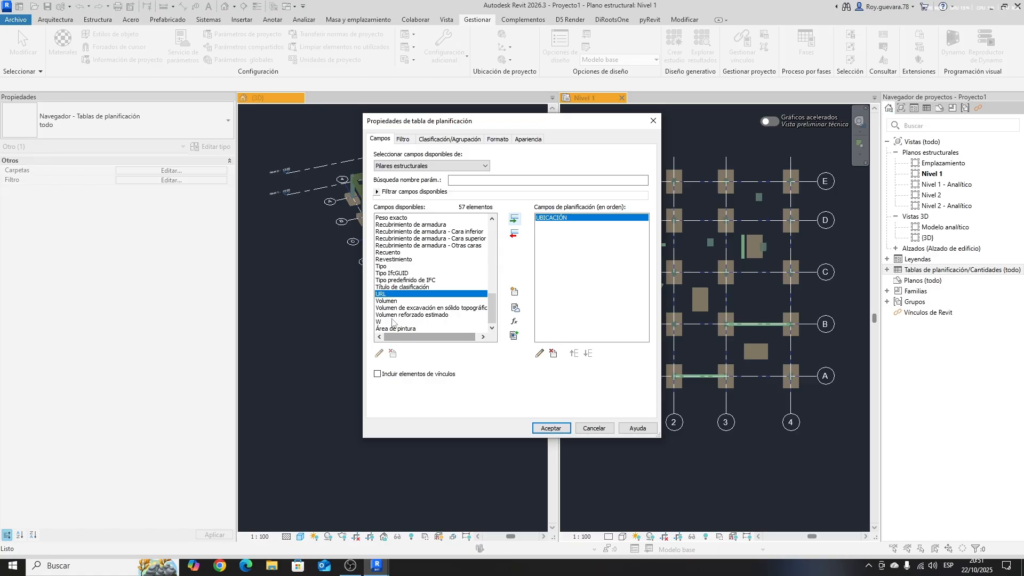
left_click(387, 301)
left_click(514, 219)
left_click(549, 429)
- Tile the 3D view, Nivel 1 plan and column schedule, and widen the schedule's UBICACIÓN column
left_click(386, 132)
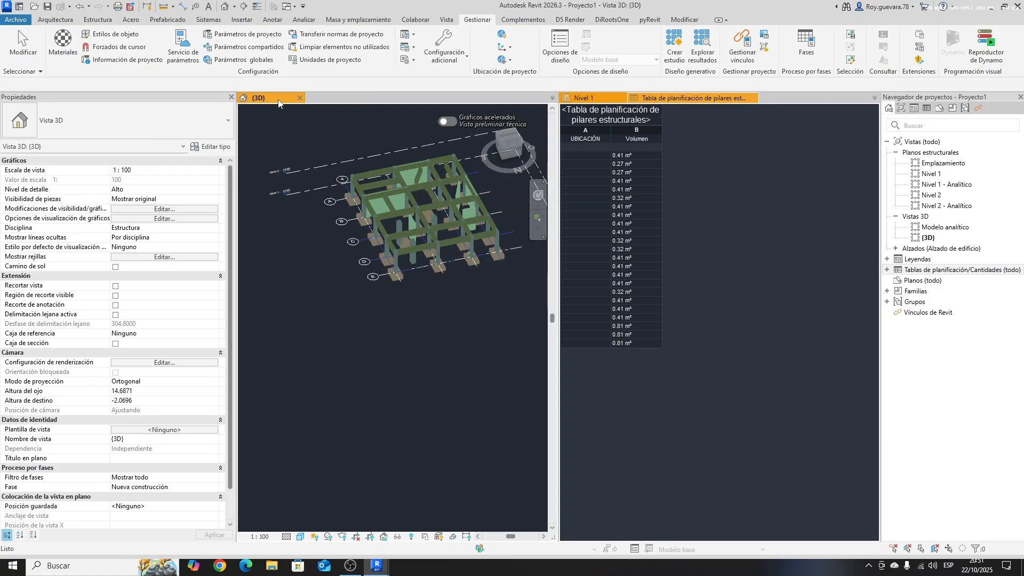
key("w")
key("t")
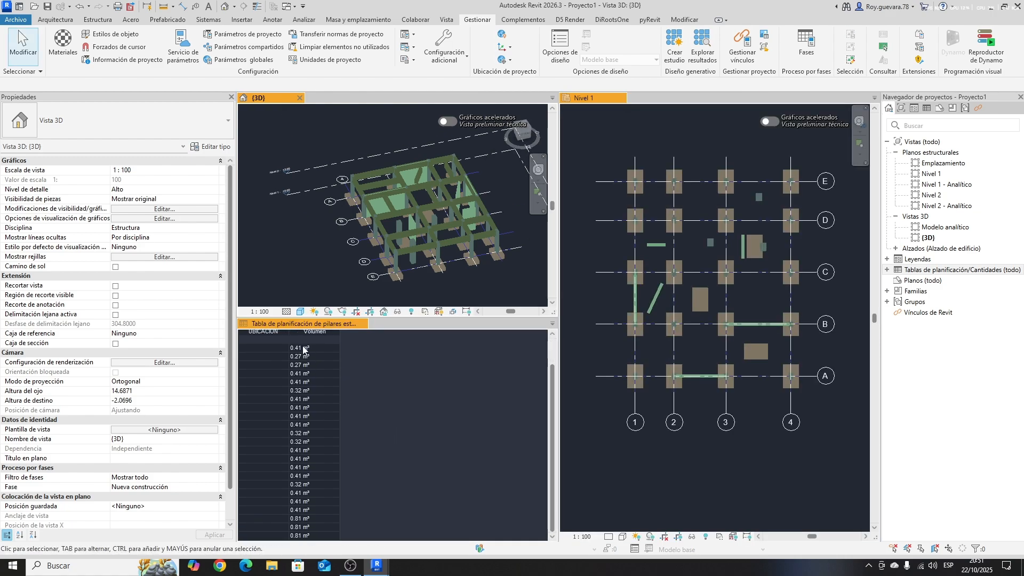
left_click_drag(287, 331, 409, 342)
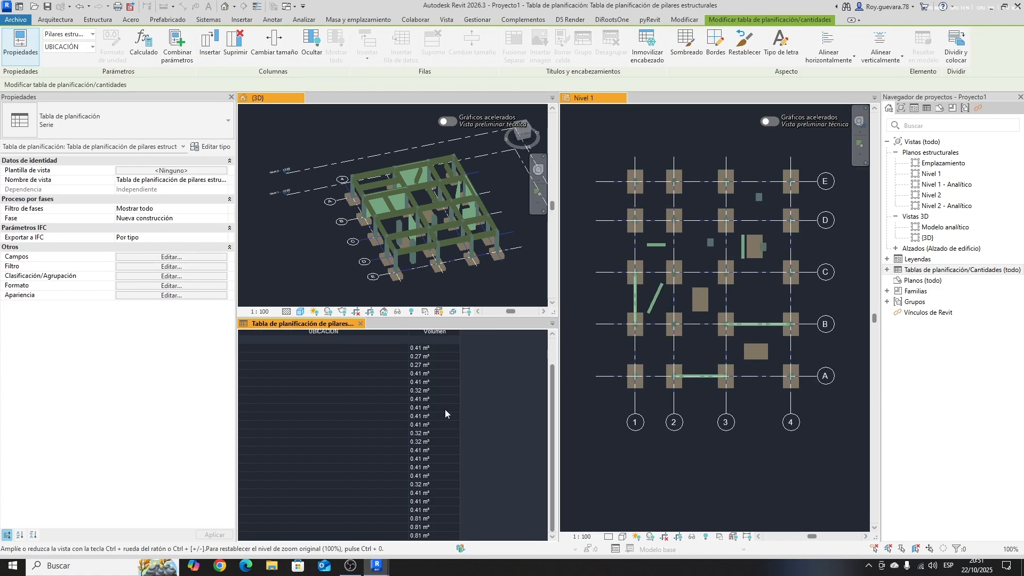
- Locate the columns of several schedule rows in the model and check their UBICACIÓN values
scroll(273, 396, "up", 2)
left_click(330, 398)
left_click(335, 390)
left_click(317, 440)
left_click(357, 492)
scroll(369, 446, "down", 1)
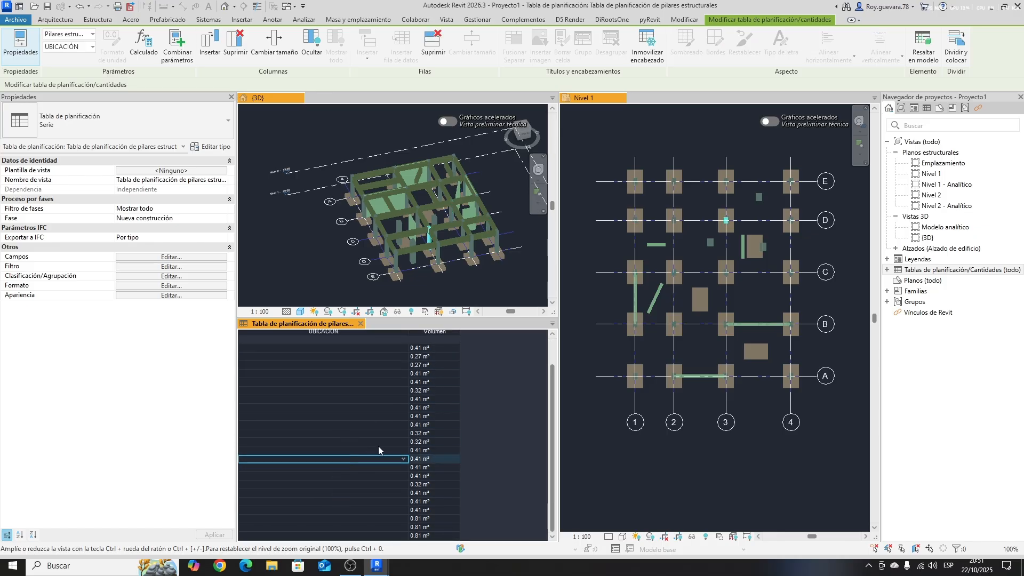
left_click(341, 433)
left_click(330, 373)
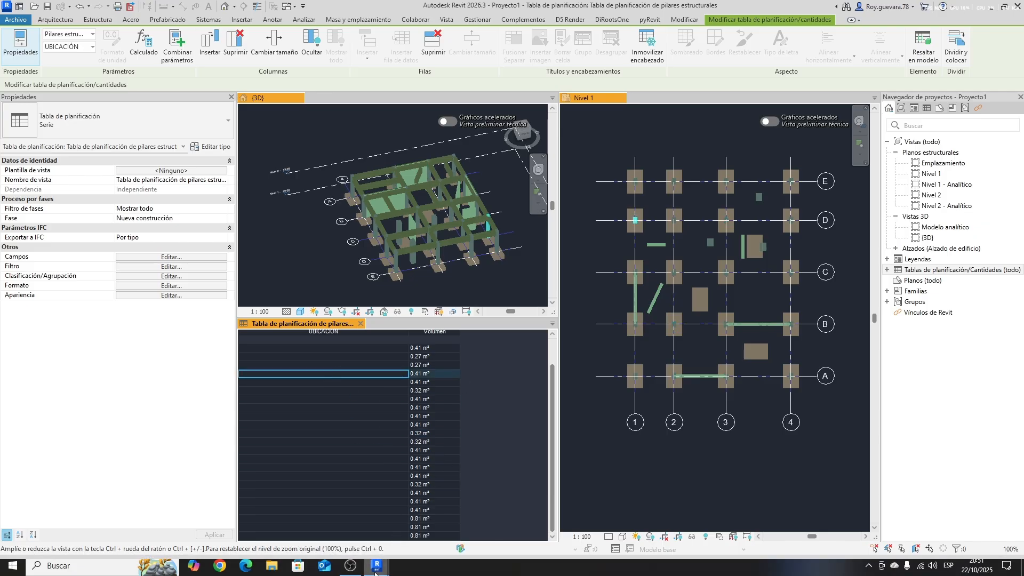
- Switch to Dynamo, reduce its window and place it so the 3D view and column schedule stay visible
mouse_move(376, 567)
left_click(369, 483)
left_click(986, 6)
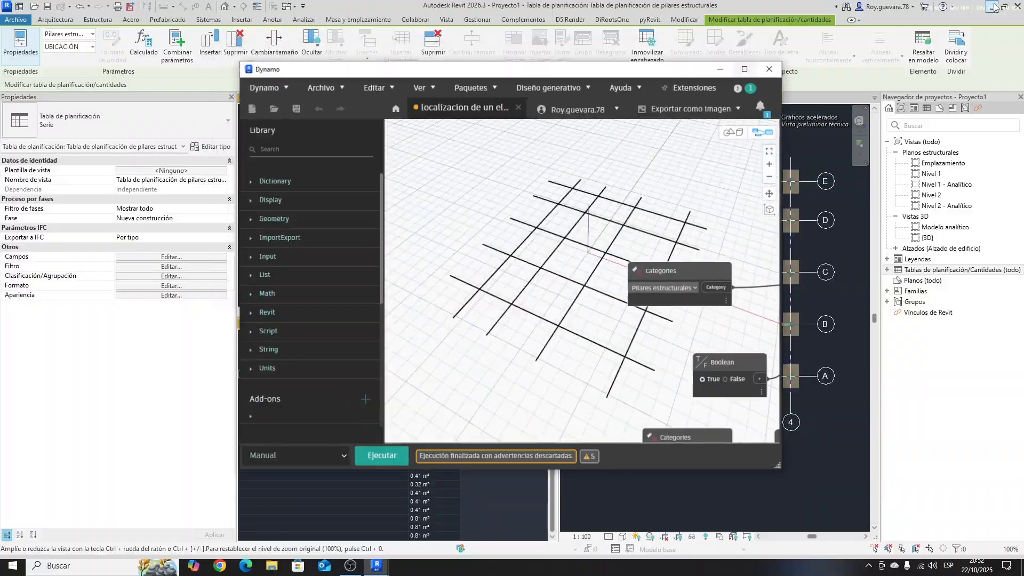
left_click_drag(626, 66, 626, 155)
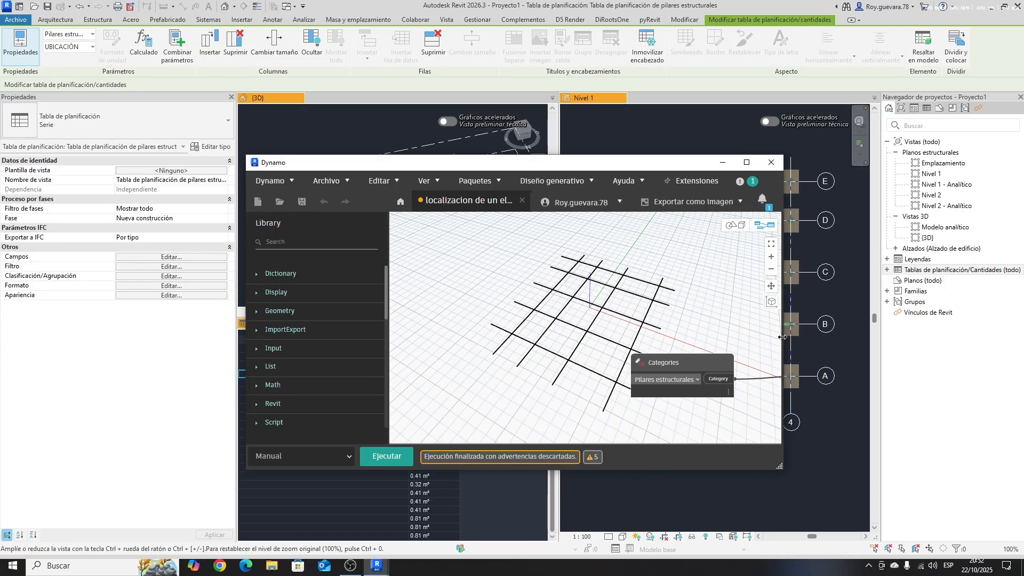
left_click_drag(782, 337, 662, 331)
left_click_drag(783, 318, 678, 326)
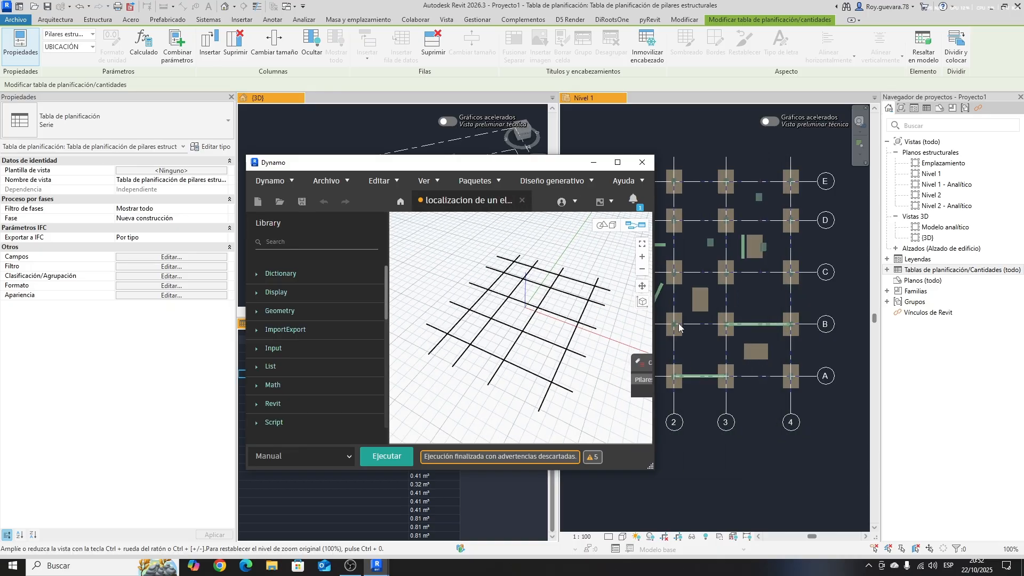
left_click_drag(553, 167, 893, 127)
left_click_drag(823, 127, 821, 25)
scroll(823, 216, "down", 6)
middle_click_drag(914, 223, 837, 150)
scroll(838, 151, "up", 5)
scroll(837, 152, "up", 3)
scroll(816, 158, "down", 4)
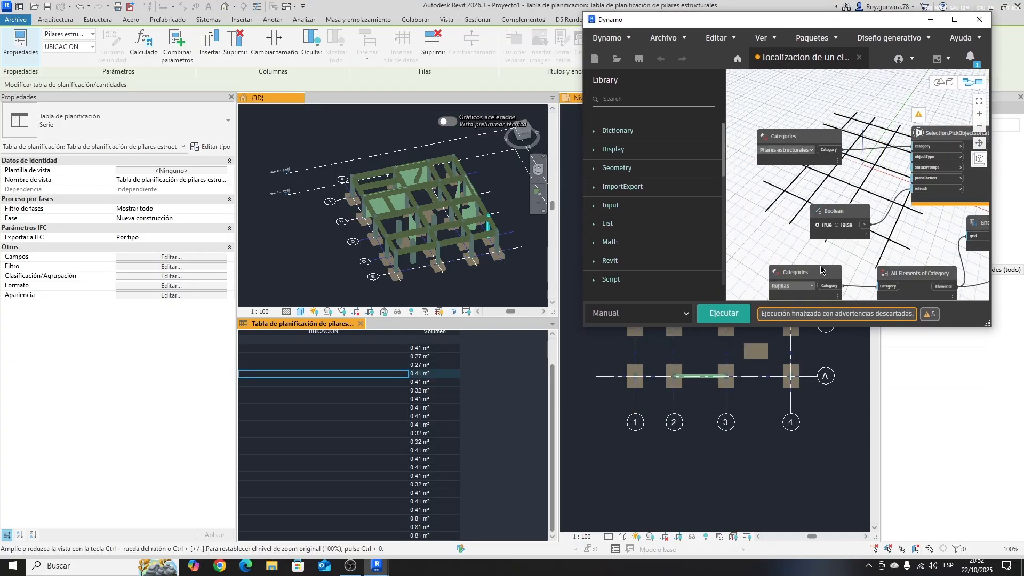
- Try to rerun the column location graph, resetting the Boolean refresh input to True
left_click(724, 315)
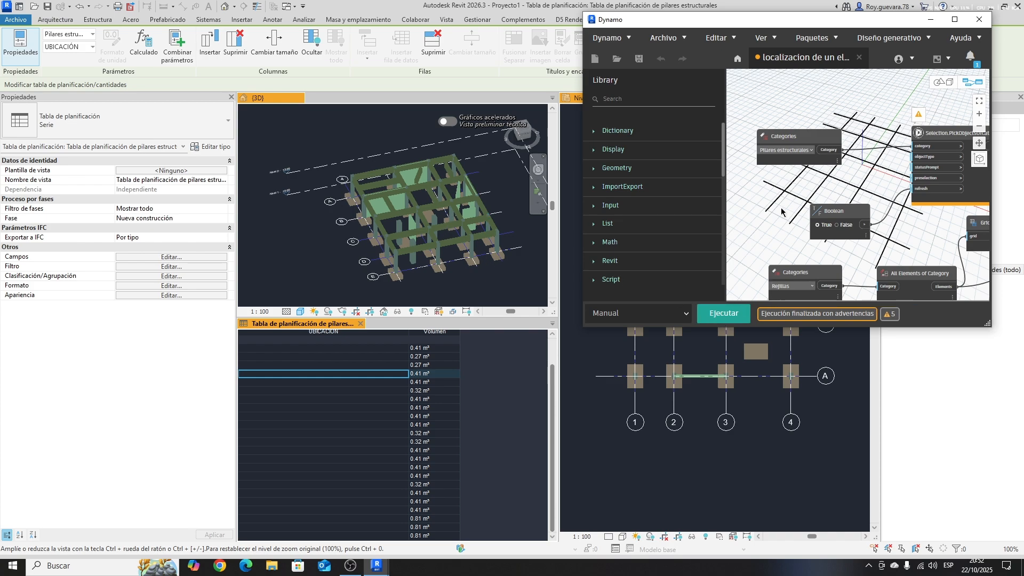
scroll(767, 234, "down", 3)
left_click_drag(819, 26, 826, 71)
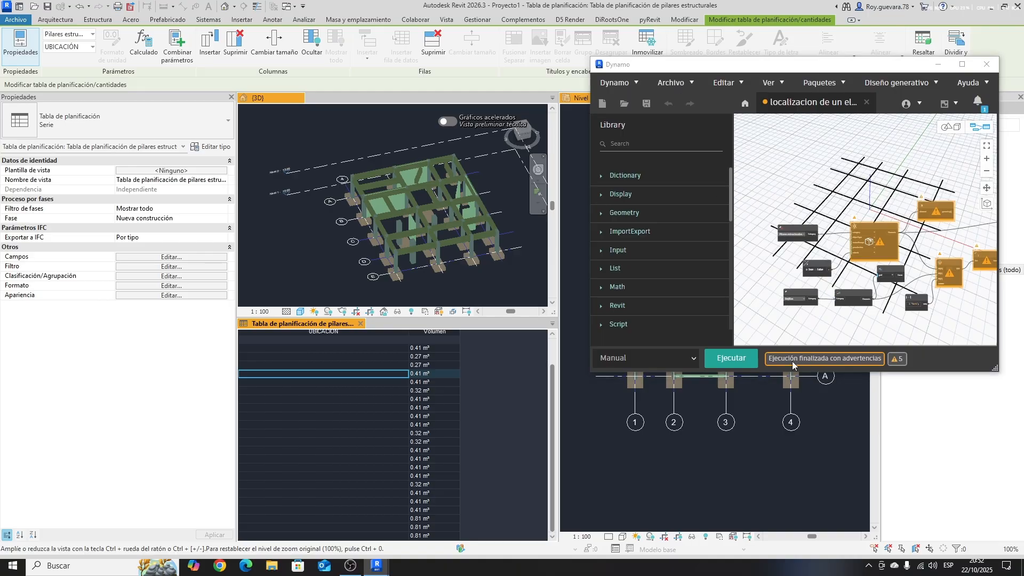
scroll(818, 274, "up", 3)
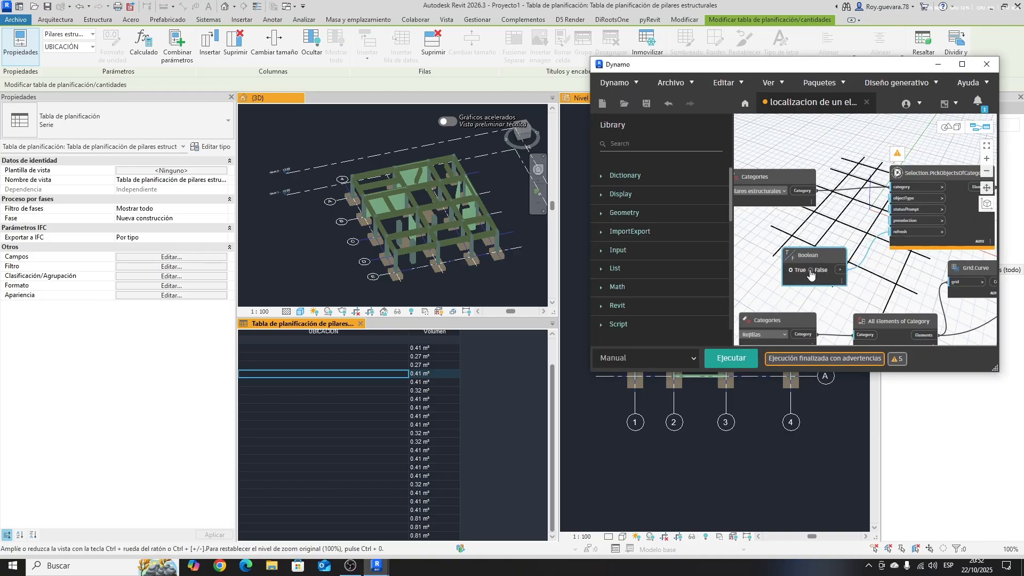
left_click(791, 270)
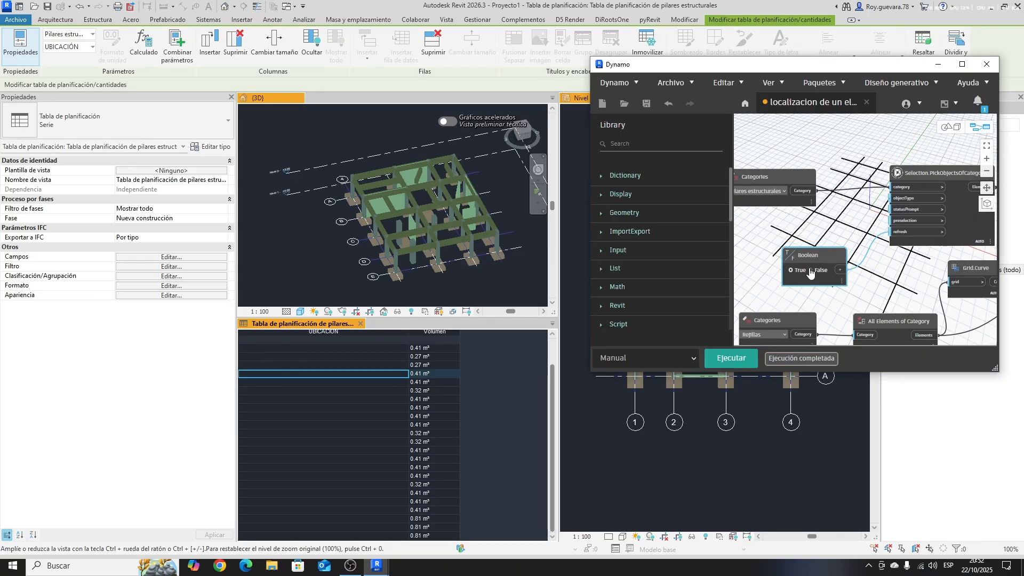
left_click(747, 362)
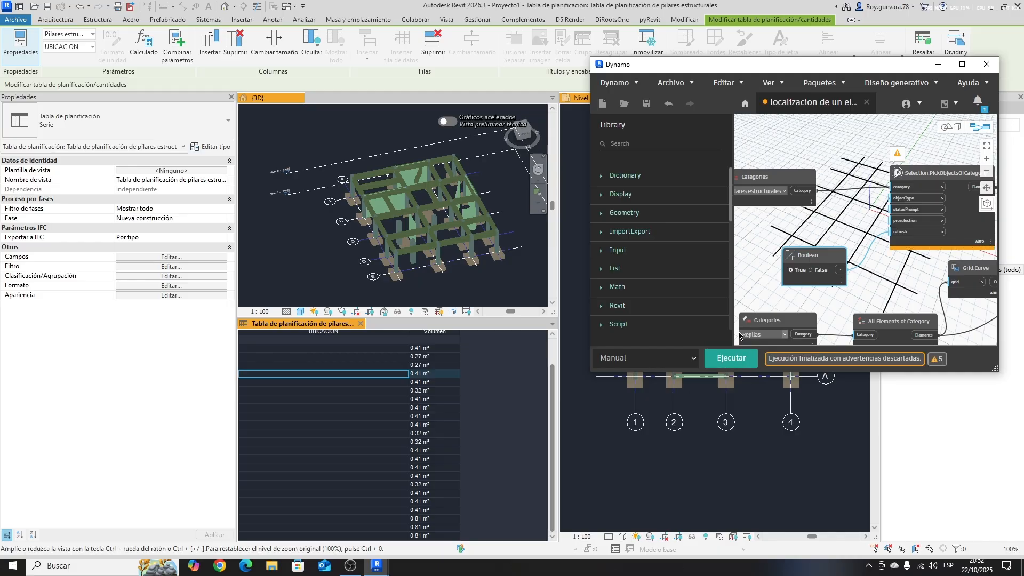
- Close the location graph without saving its changes
scroll(859, 224, "down", 5)
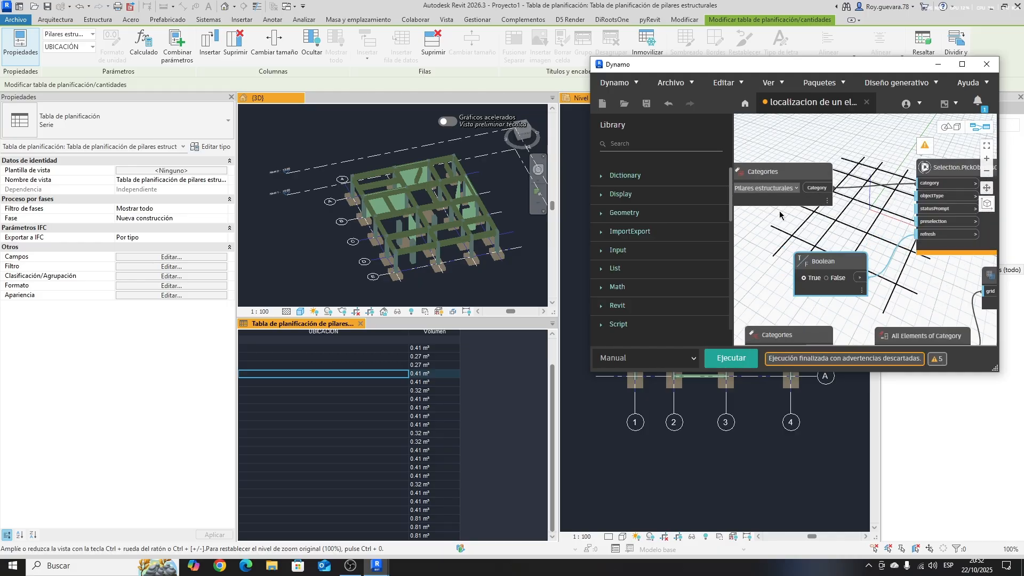
left_click(867, 102)
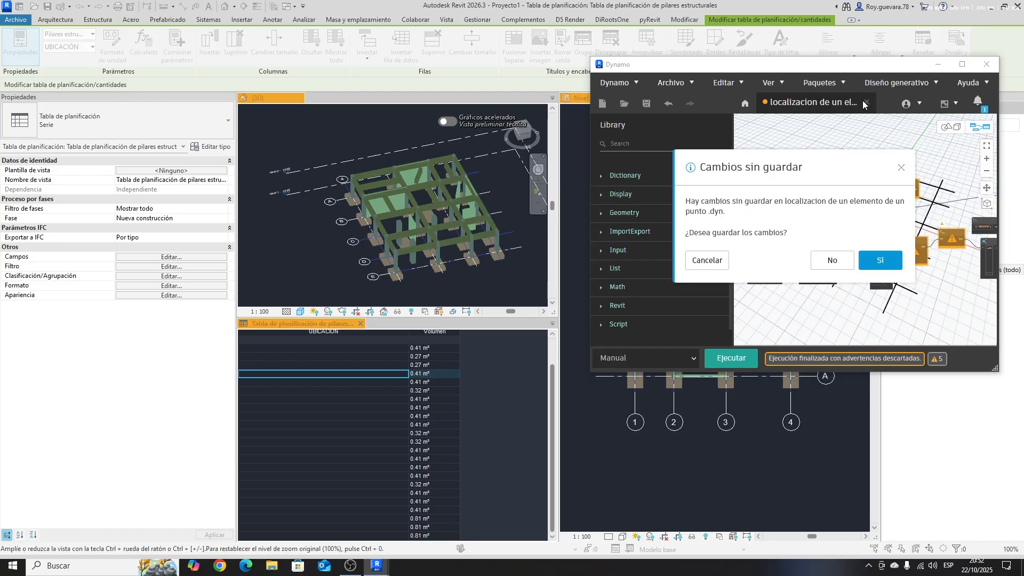
left_click(832, 260)
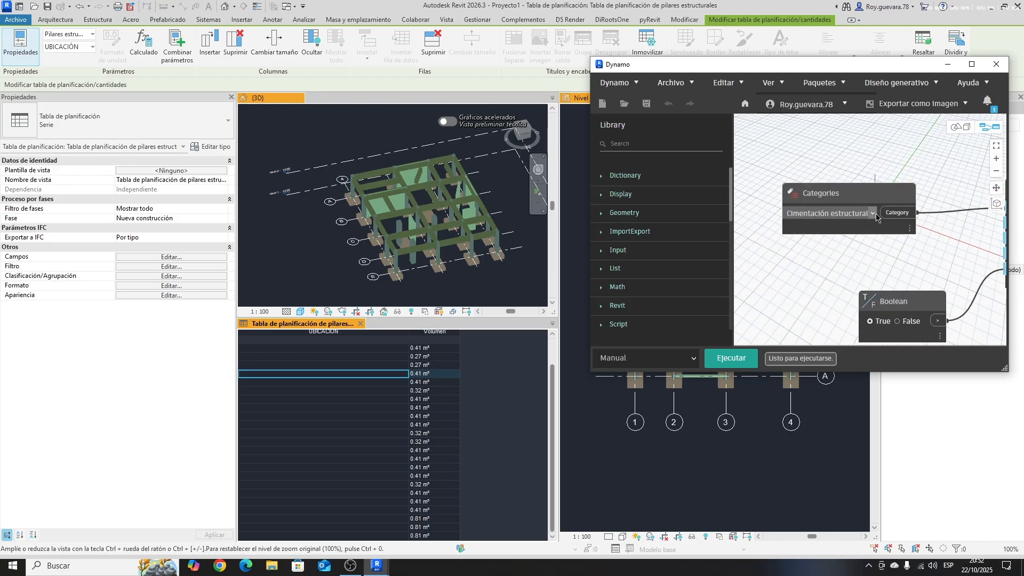
- Set the element Categories node to Pilares estructurales and run the location graph
left_click(874, 214)
type("pil")
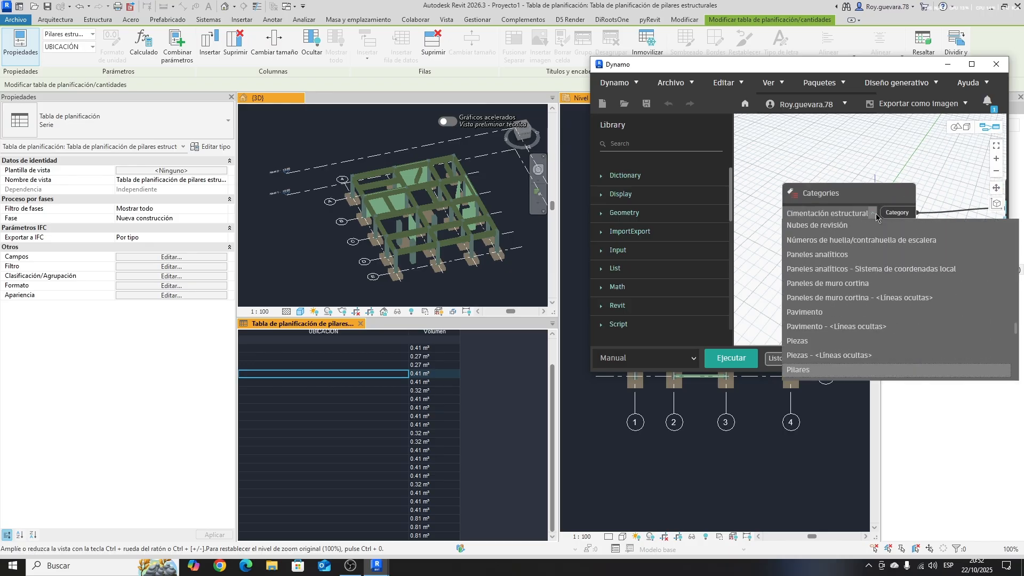
scroll(847, 347, "down", 1)
left_click(846, 318)
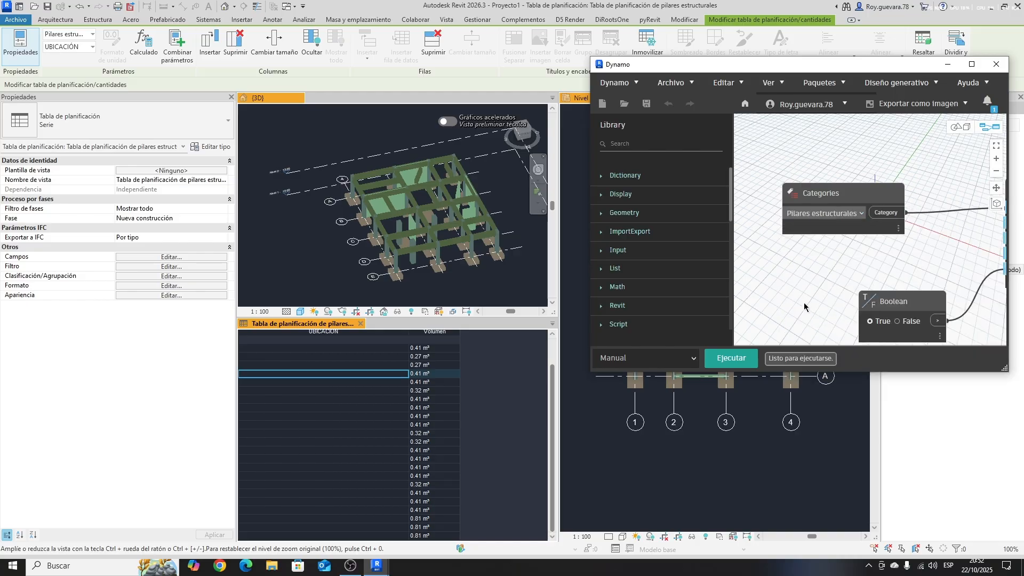
left_click(738, 361)
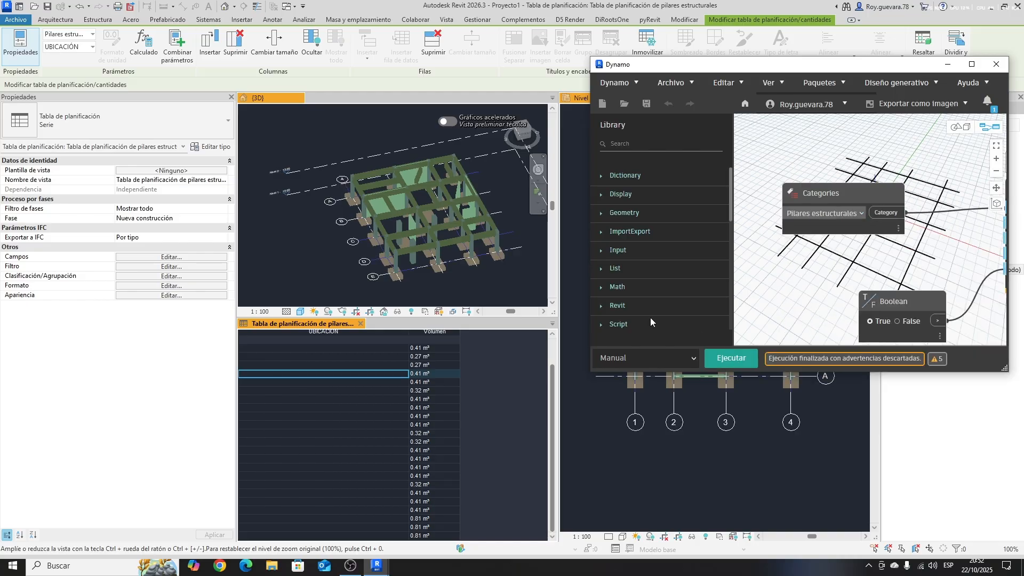
- Try to select the structure's columns in the 3D view for the location graph
scroll(428, 231, "down", 2)
left_click(498, 274)
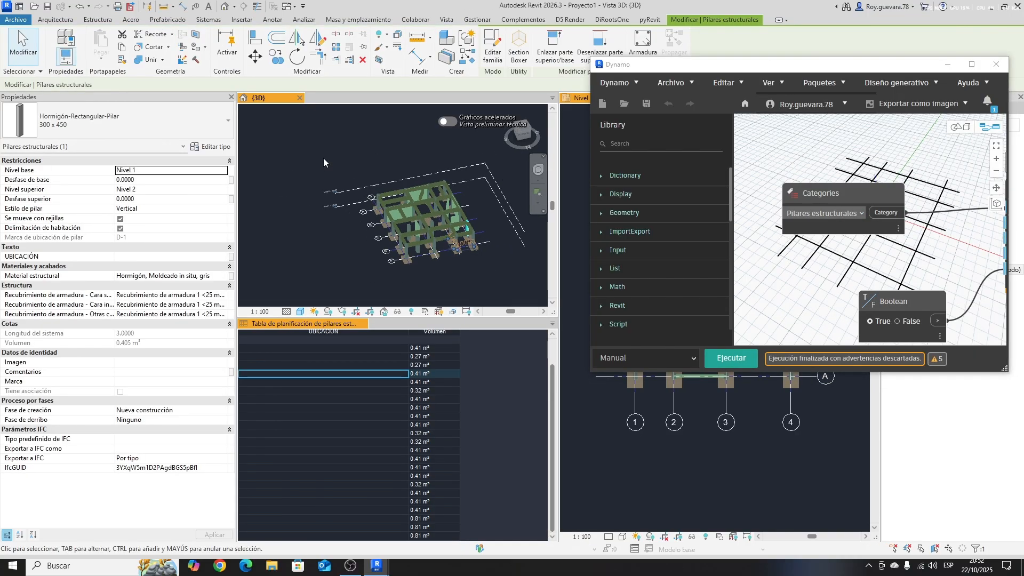
left_click(502, 273)
scroll(483, 262, "up", 2)
left_click_drag(545, 289, 239, 99)
left_click(491, 257)
scroll(847, 233, "down", 7)
middle_click_drag(902, 286, 902, 288)
scroll(864, 291, "up", 5)
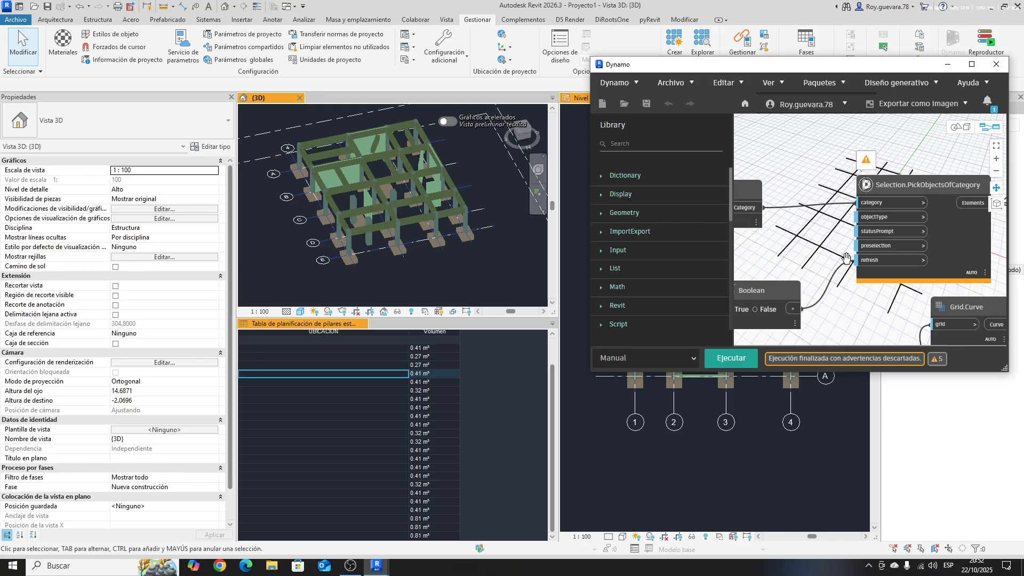
- Run the location graph with the Boolean refresh input at False to reset the element selection
left_click(736, 358)
scroll(826, 256, "down", 5)
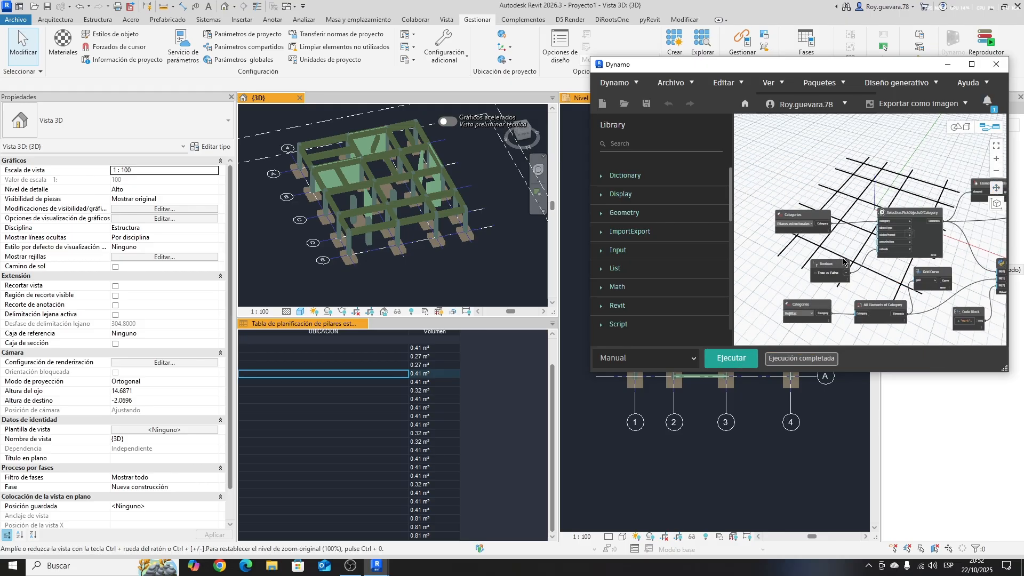
middle_click_drag(774, 304, 880, 283)
scroll(789, 235, "up", 3)
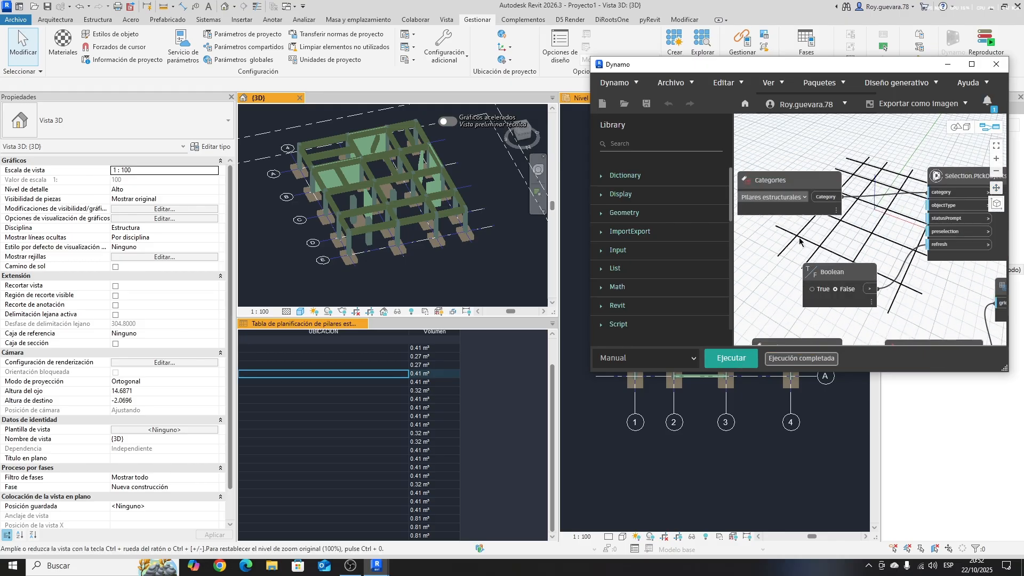
- Rerun the graph with the Boolean at True, window-select all the structure's columns in the 3D view and finish the selection
left_click(753, 364)
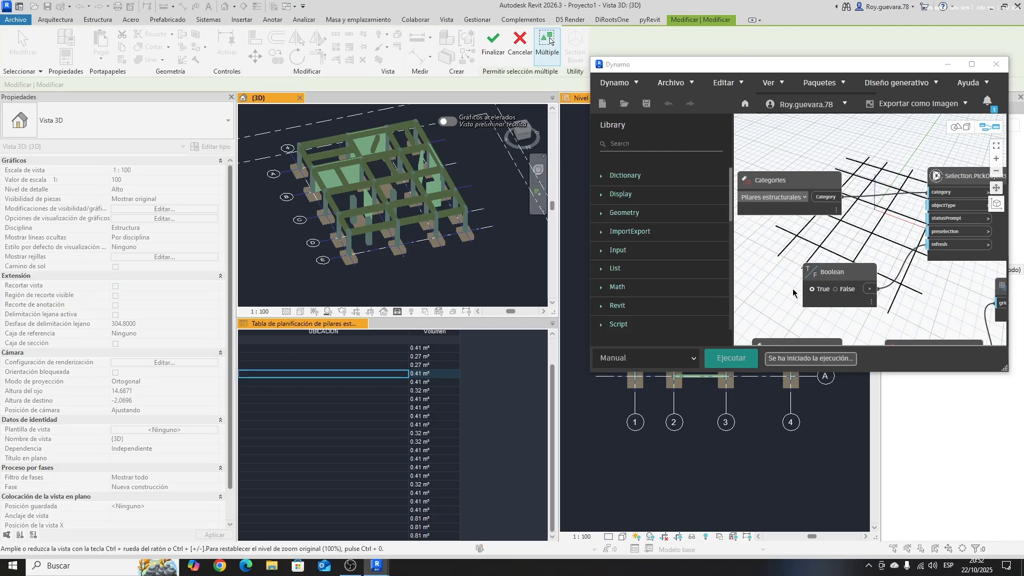
scroll(469, 212, "down", 2)
left_click_drag(502, 258, 320, 135)
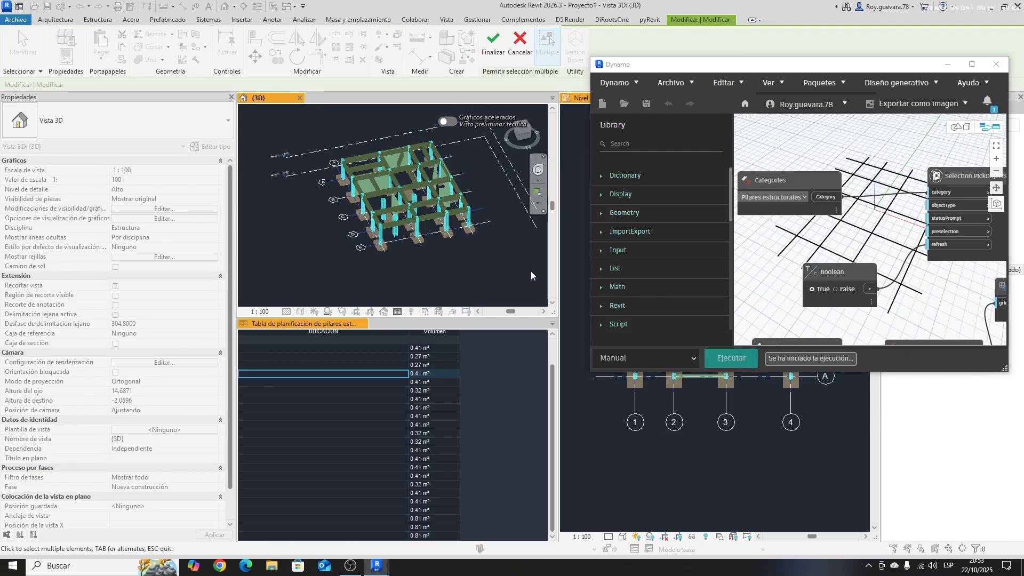
left_click(497, 49)
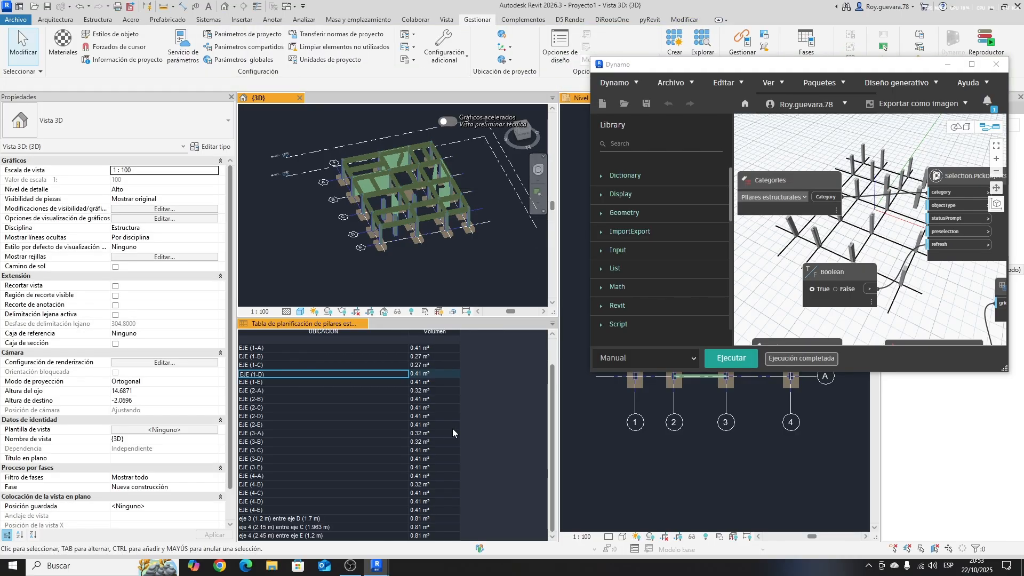
- Check the filled UBICACIÓN values in the column schedule, minimizing Dynamo and enlarging the schedule text for reading
left_click(335, 527)
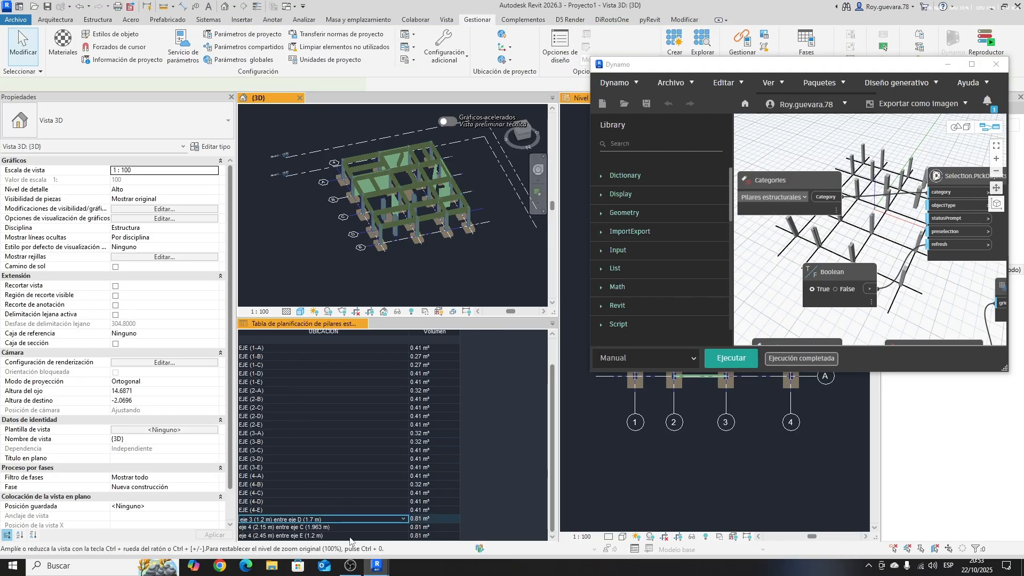
left_click(348, 526)
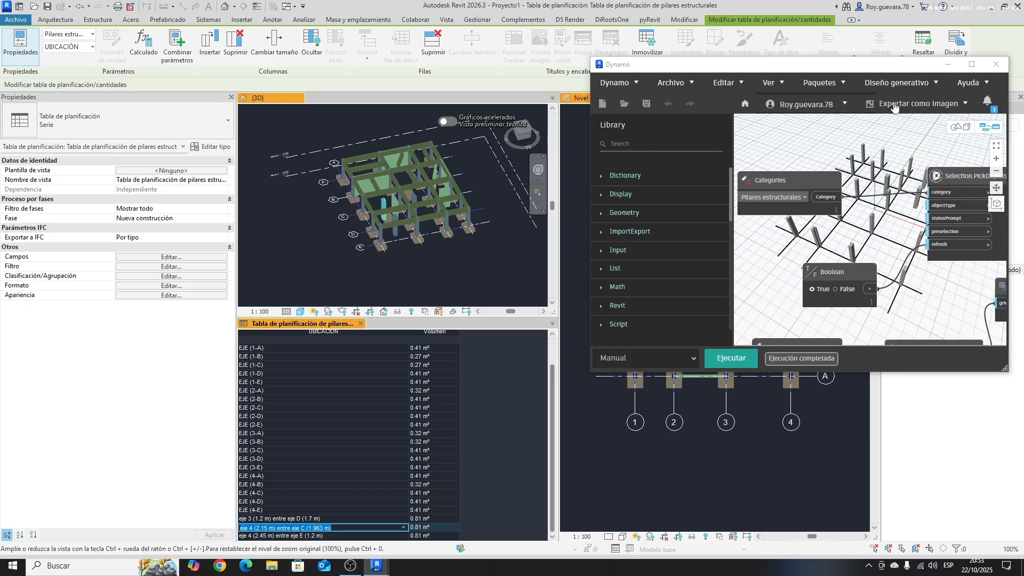
left_click(948, 64)
left_click(269, 356)
scroll(289, 418, "up", 1, "ctrl")
scroll(289, 418, "up", 3, "ctrl")
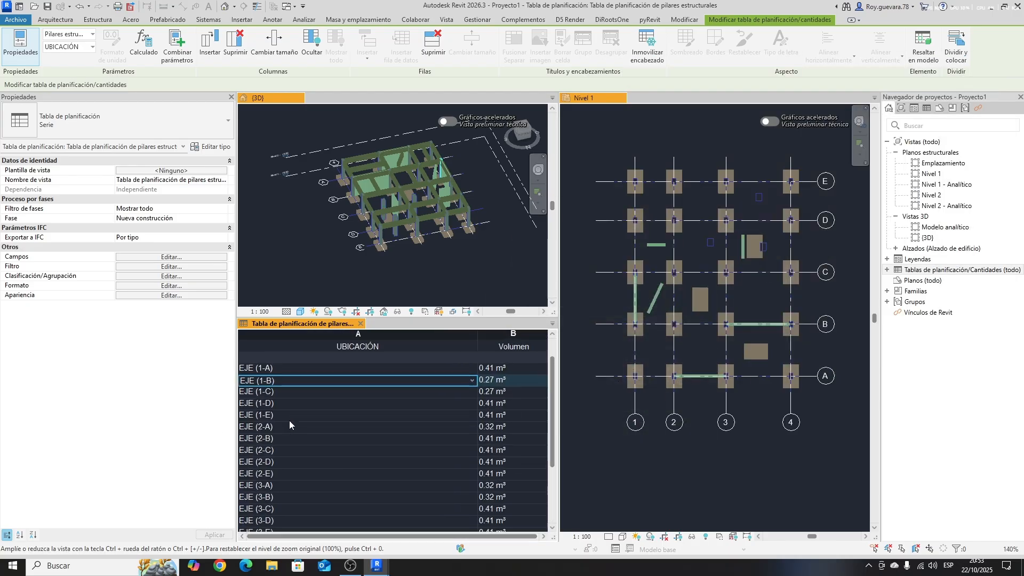
scroll(315, 426, "down", 3)
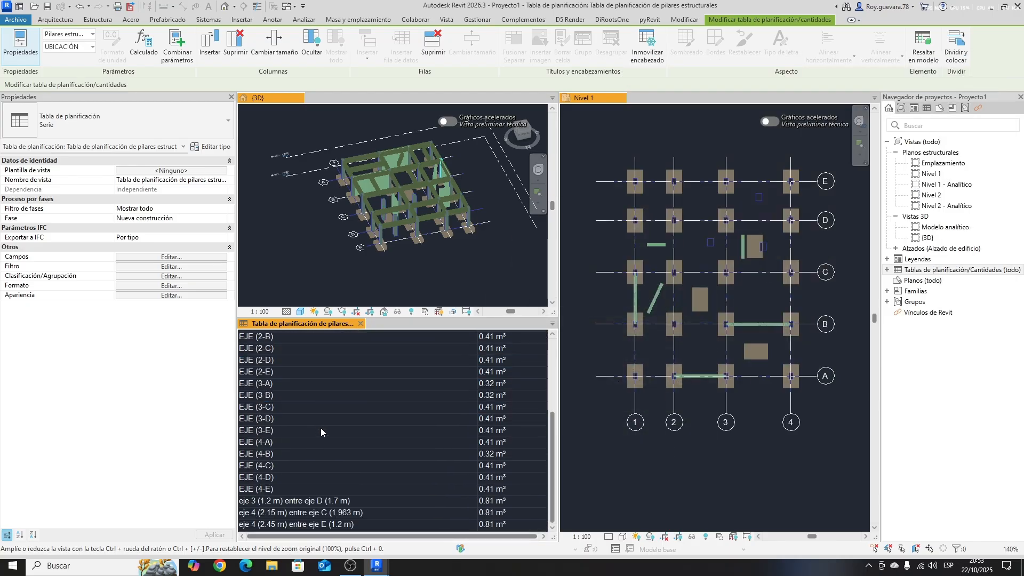
scroll(697, 390, "up", 3)
- Compare the off-grid columns in the Nivel 1 plan with their last three UBICACIÓN rows in the schedule
left_click(733, 440)
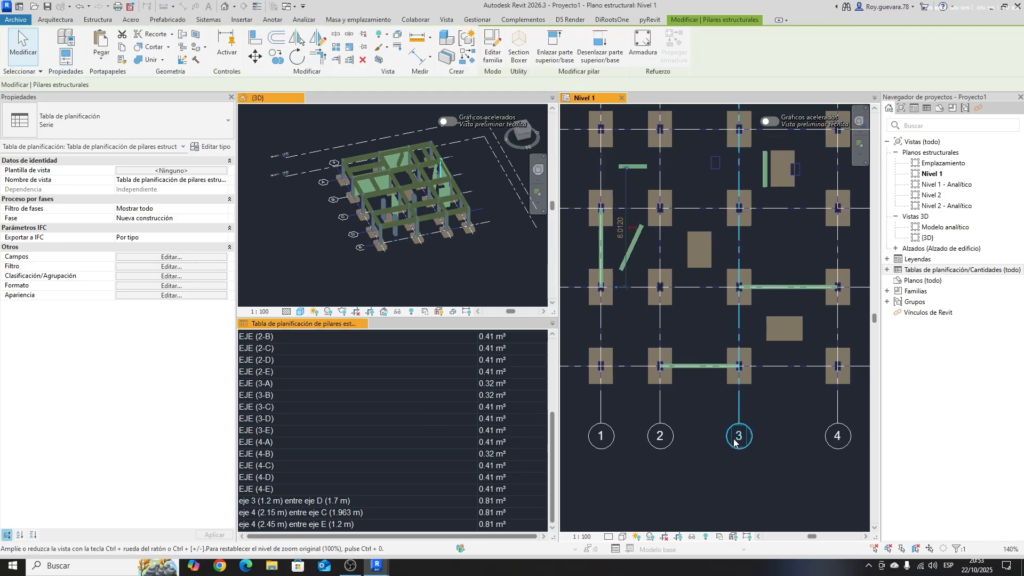
left_click(716, 170)
left_click(366, 502)
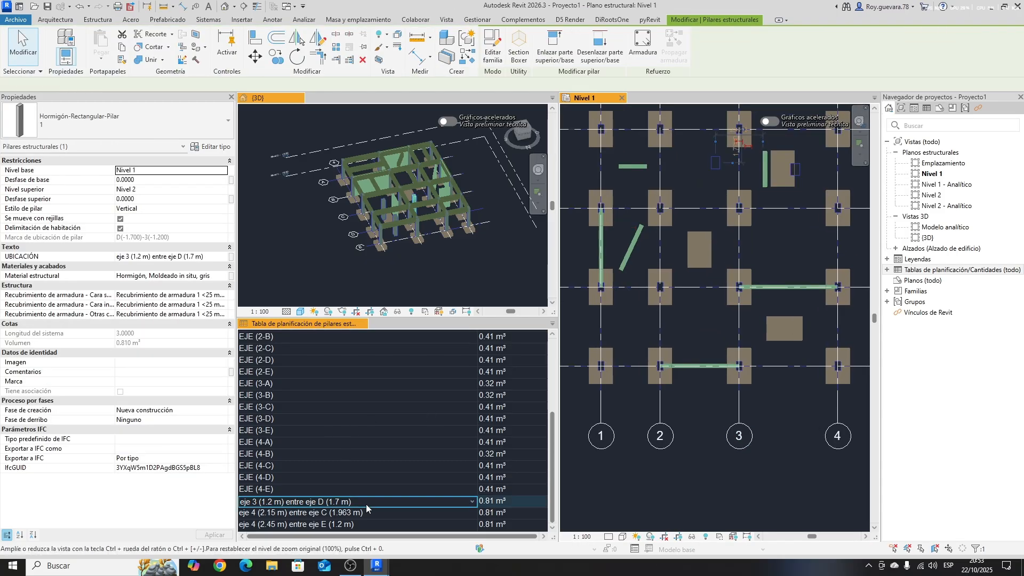
scroll(661, 376, "down", 3)
left_click(377, 515)
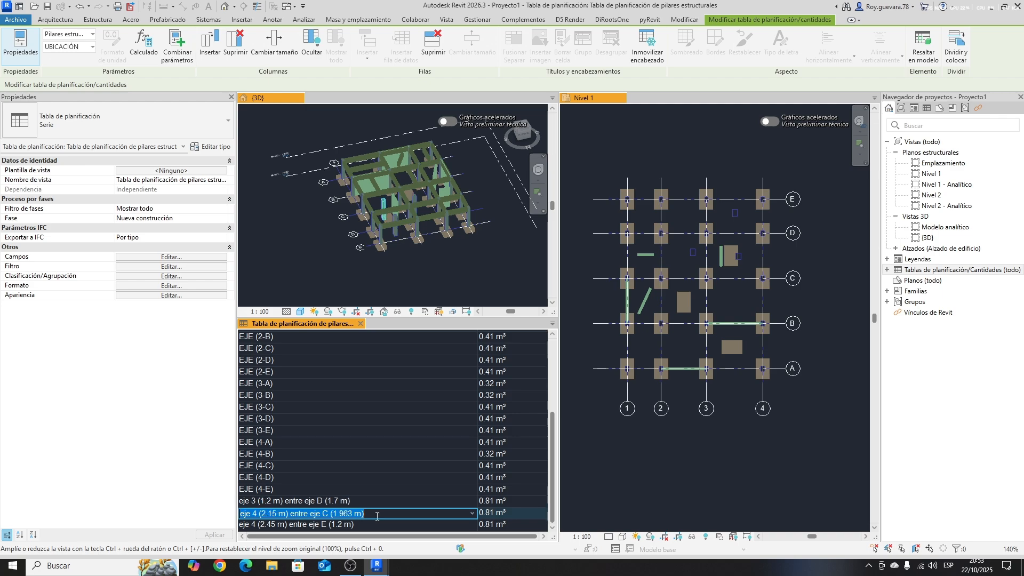
left_click(370, 526)
key("Up")
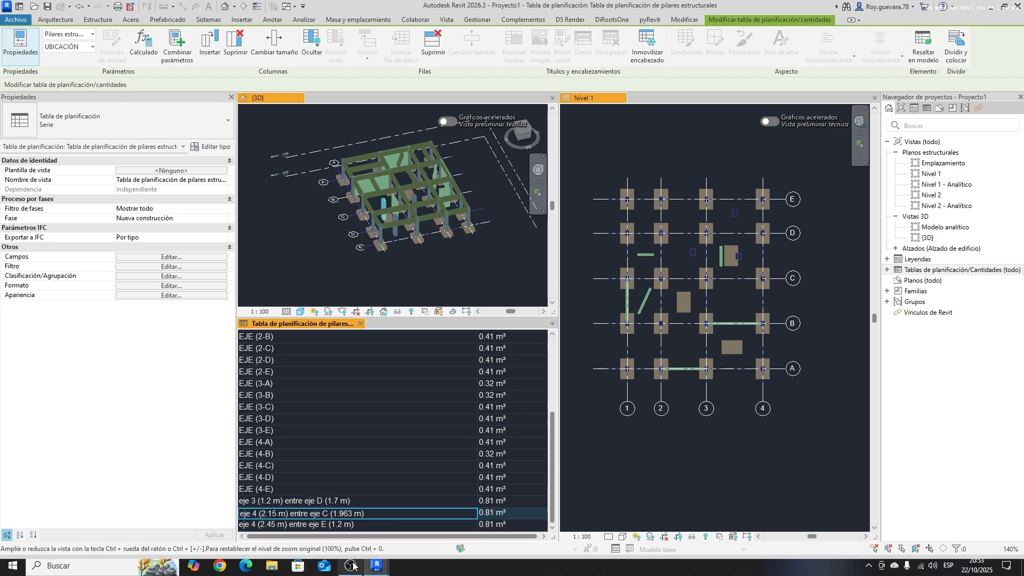
- Switch back to Dynamo, maximize it, close the location graph without saving, and minimize Dynamo again
mouse_move(377, 565)
left_click(319, 518)
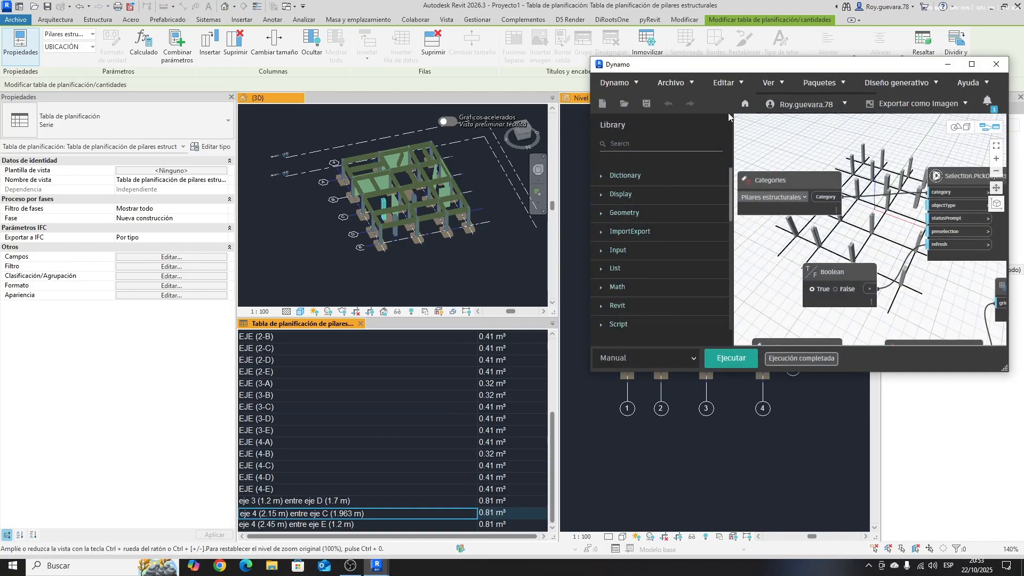
scroll(886, 161, "down", 5)
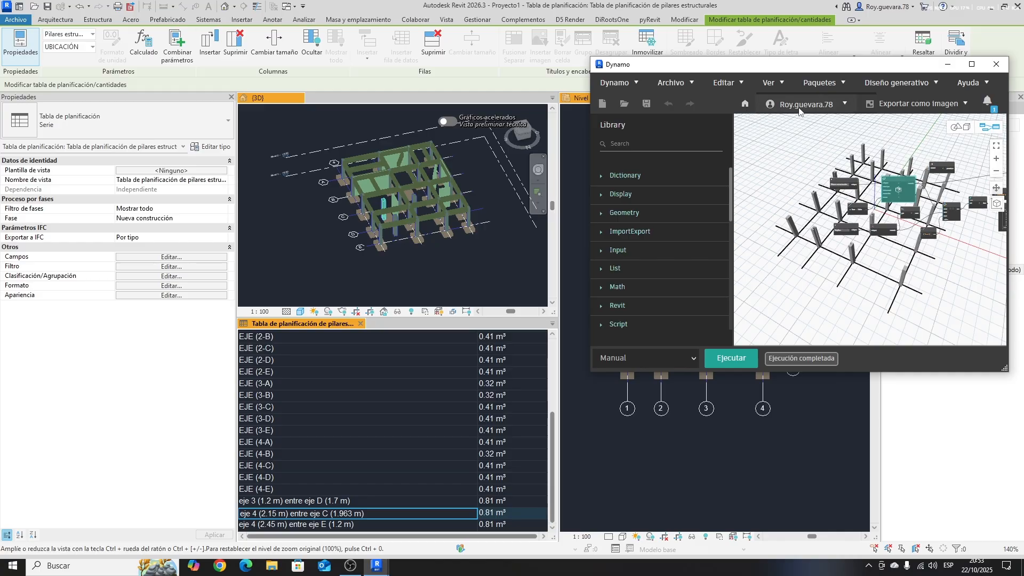
left_click(972, 64)
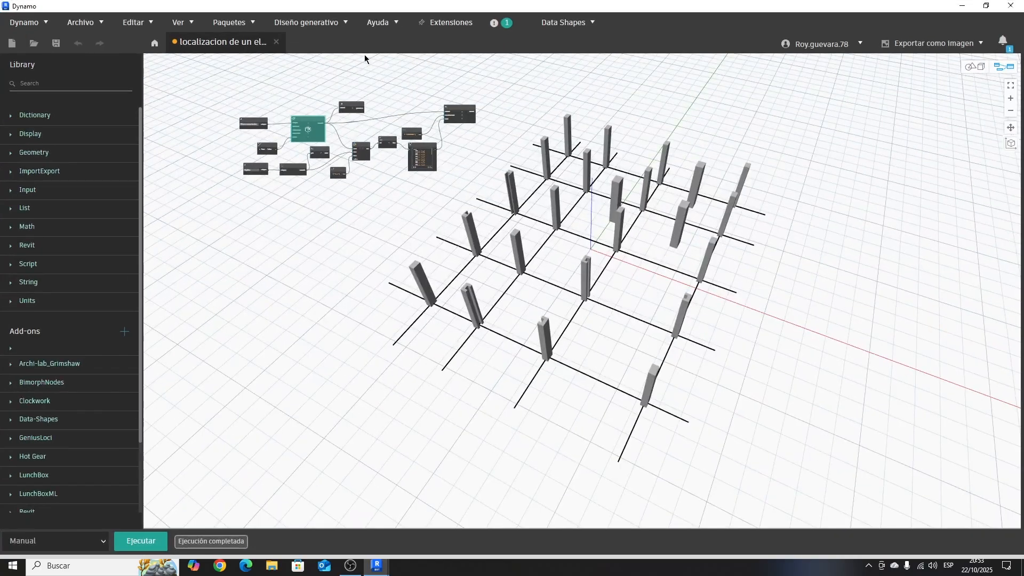
left_click(276, 42)
left_click(548, 323)
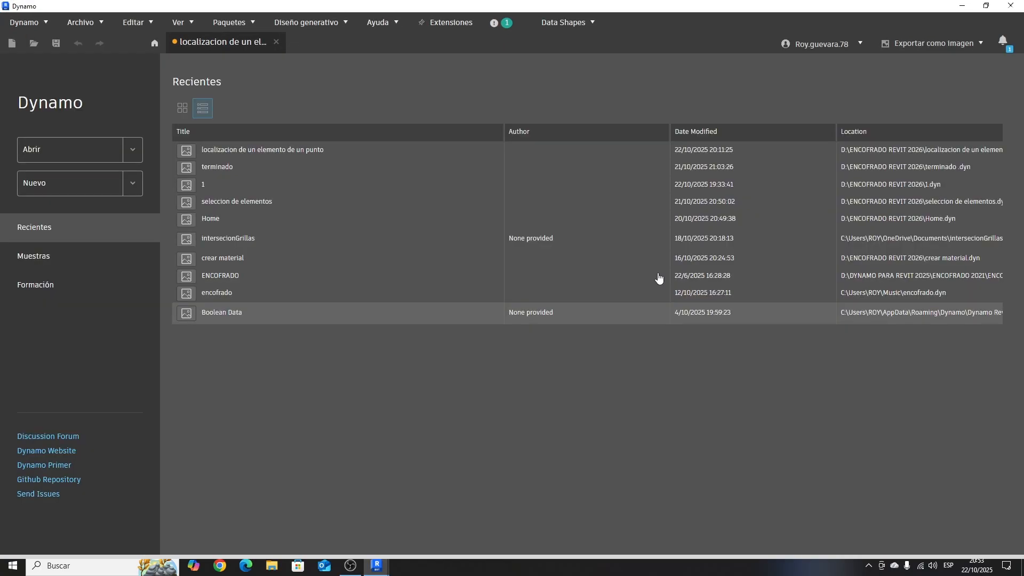
left_click(963, 5)
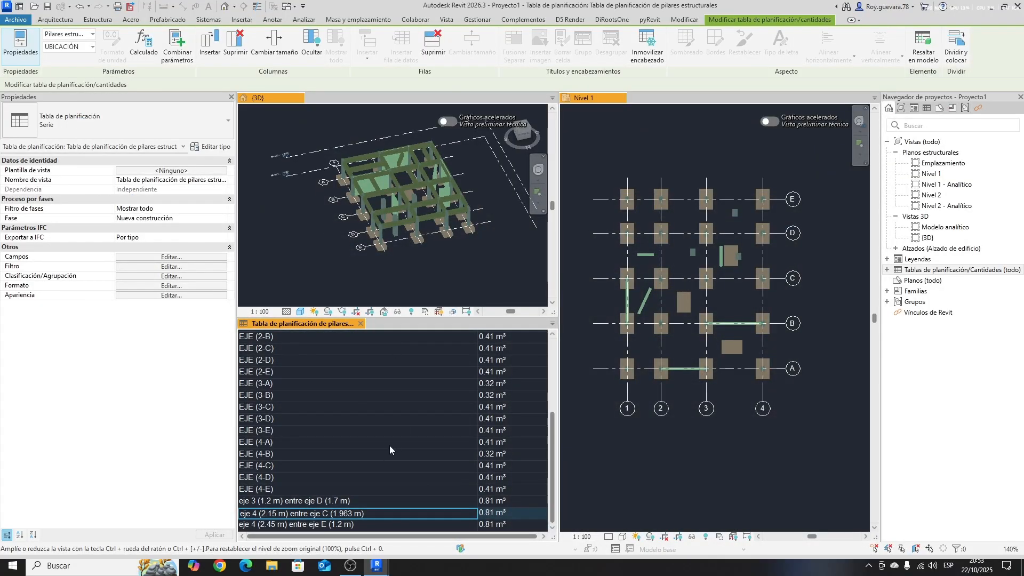
- Locate in the Nivel 1 plan the column of the schedule row "eje 4 (2.45 m) entre eje E (1.2 m)"
scroll(683, 393, "up", 2)
left_click(300, 489)
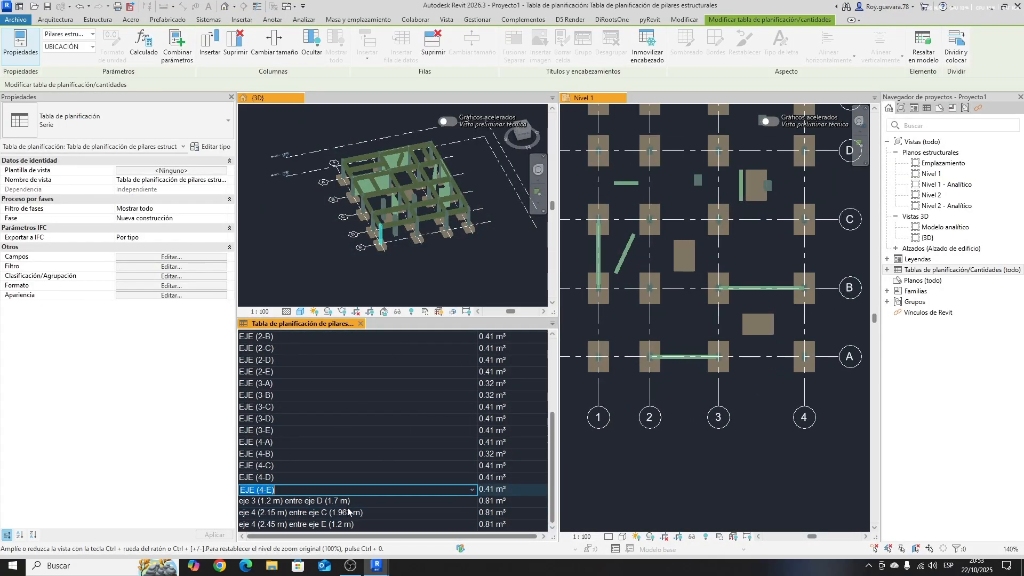
left_click(355, 526)
middle_click_drag(767, 277, 751, 394)
scroll(765, 213, "up", 3)
middle_click_drag(765, 214, 749, 267)
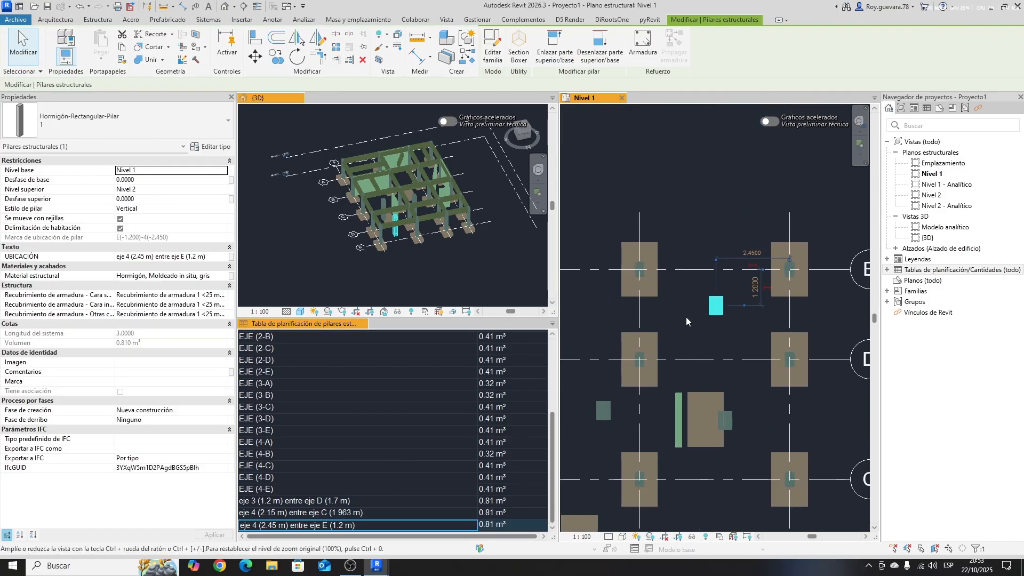
- Add aligned dimensions from the off-grid column near axis E to axis E and to axis 3 in the plan
key("d")
key("i")
scroll(712, 324, "up", 2)
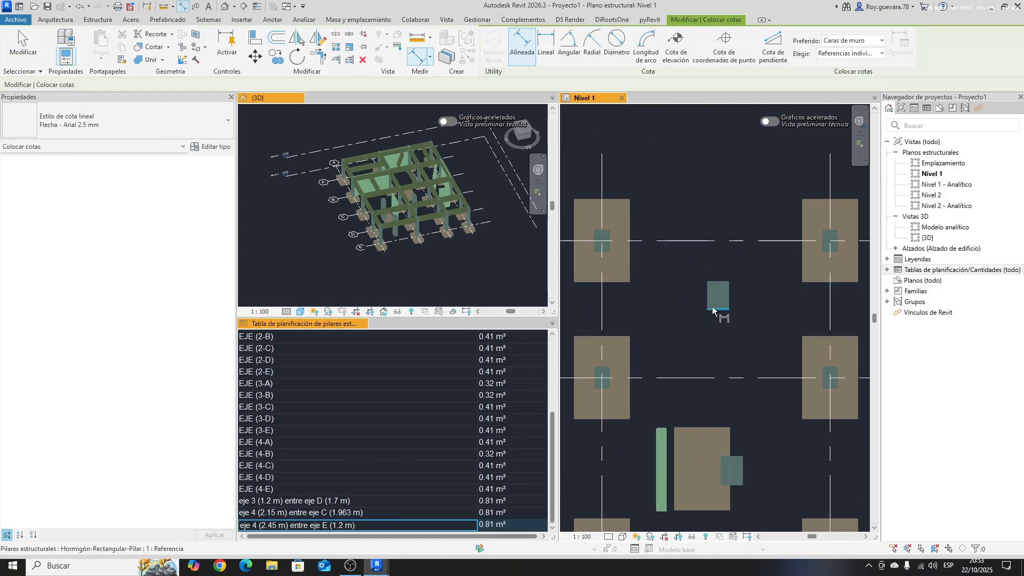
left_click(717, 296)
left_click(732, 241)
left_click(678, 288)
left_click(602, 307)
left_click(716, 299)
left_click(665, 339)
key("Escape")
key("Escape")
scroll(674, 132, "down", 3)
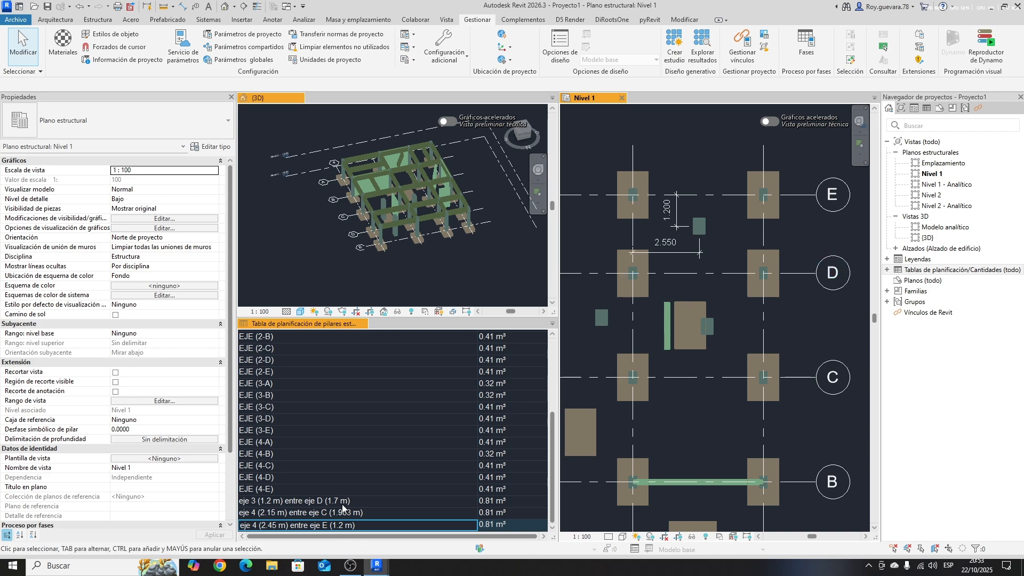
- Highlight the dimensioned column from its schedule row and compare its UBICACIÓN with the surrounding axes
left_click(358, 527)
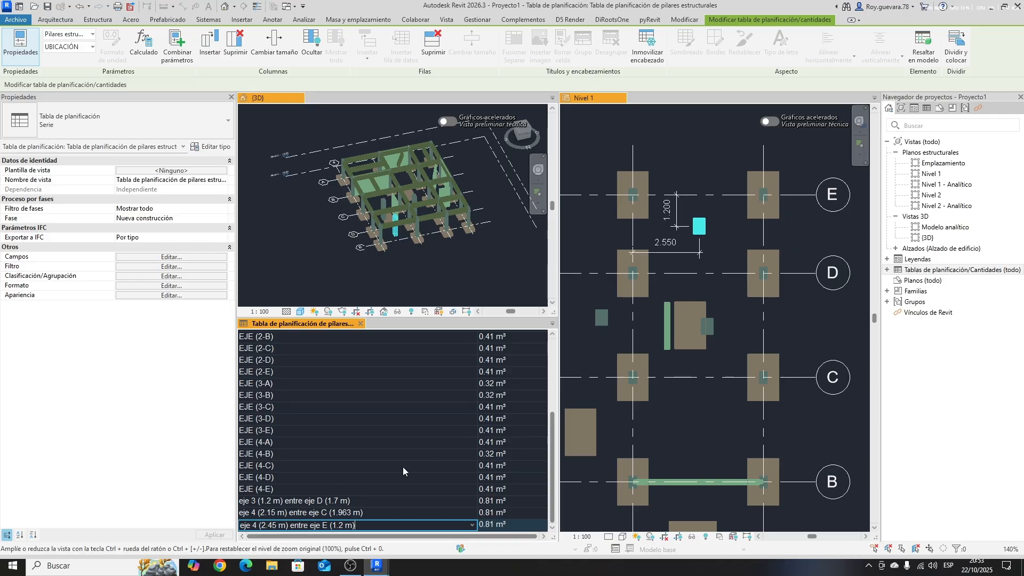
scroll(726, 315, "down", 3)
scroll(713, 246, "down", 2)
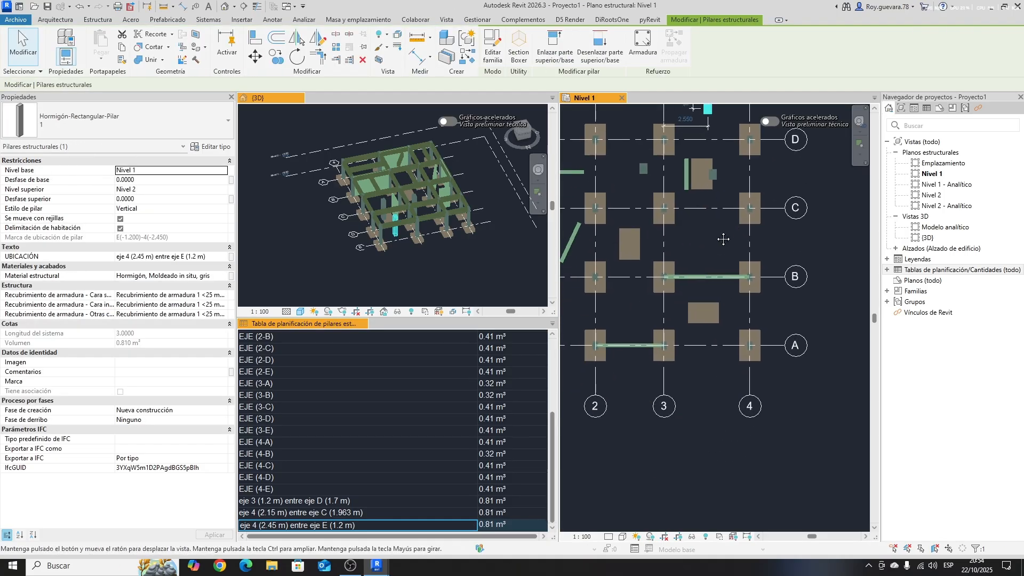
scroll(684, 291, "up", 2)
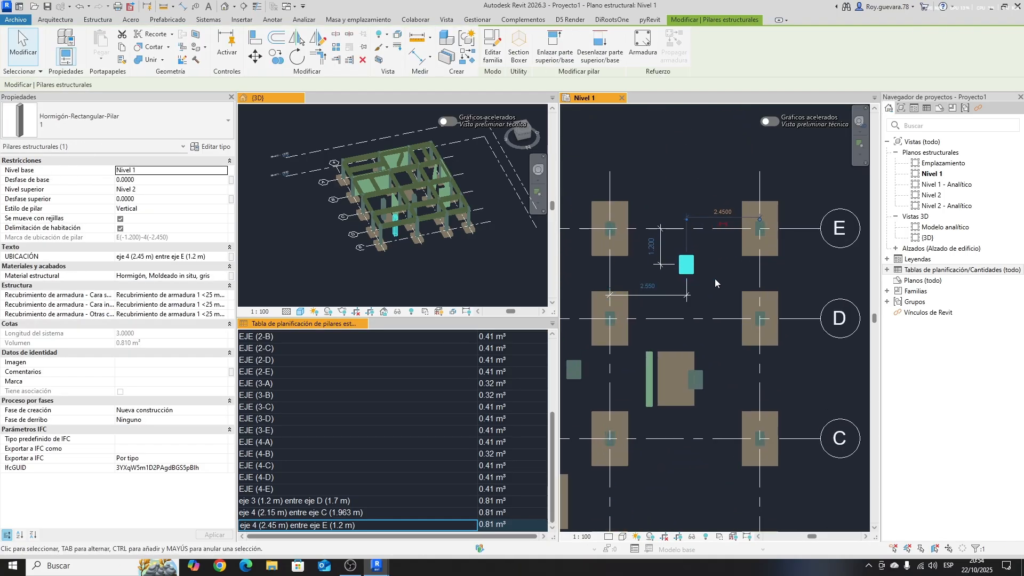
- Add an aligned dimension from the off-grid column near axis E to axis 4
left_click(715, 278)
scroll(709, 276, "up", 4)
key("d")
key("i")
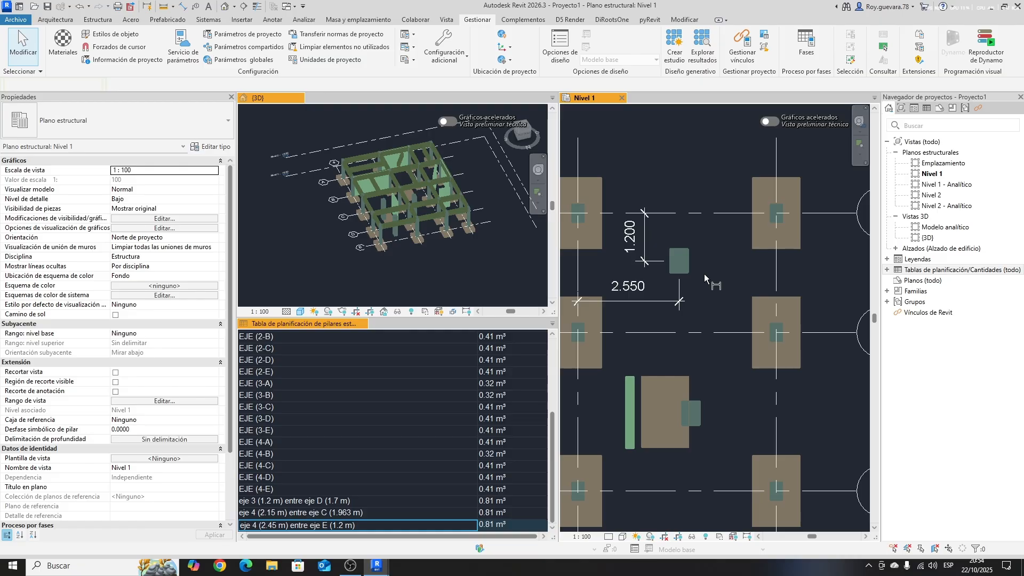
left_click(680, 261)
left_click(775, 270)
left_click(723, 291)
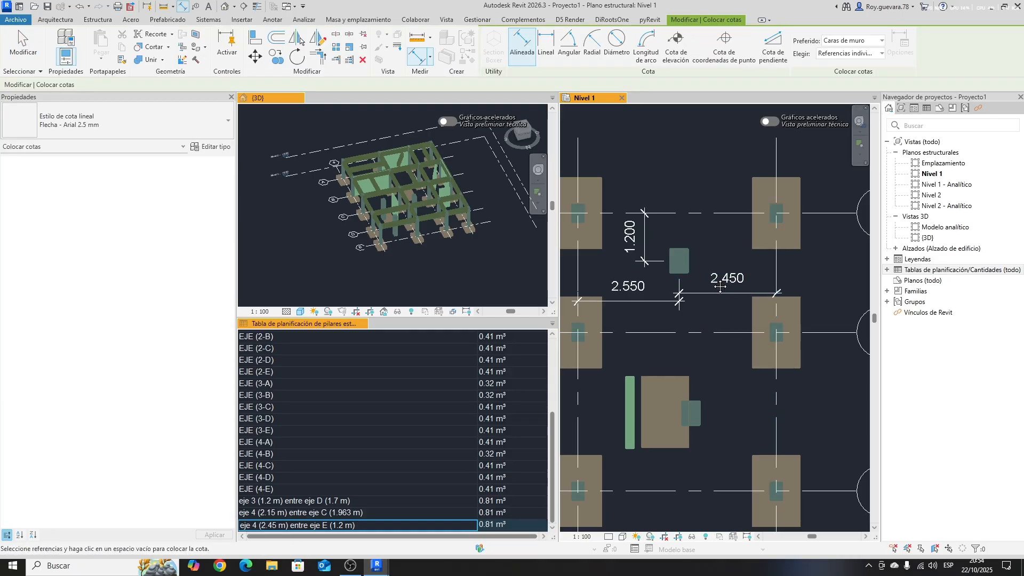
middle_click_drag(716, 286, 719, 212)
key("Escape")
key("Escape")
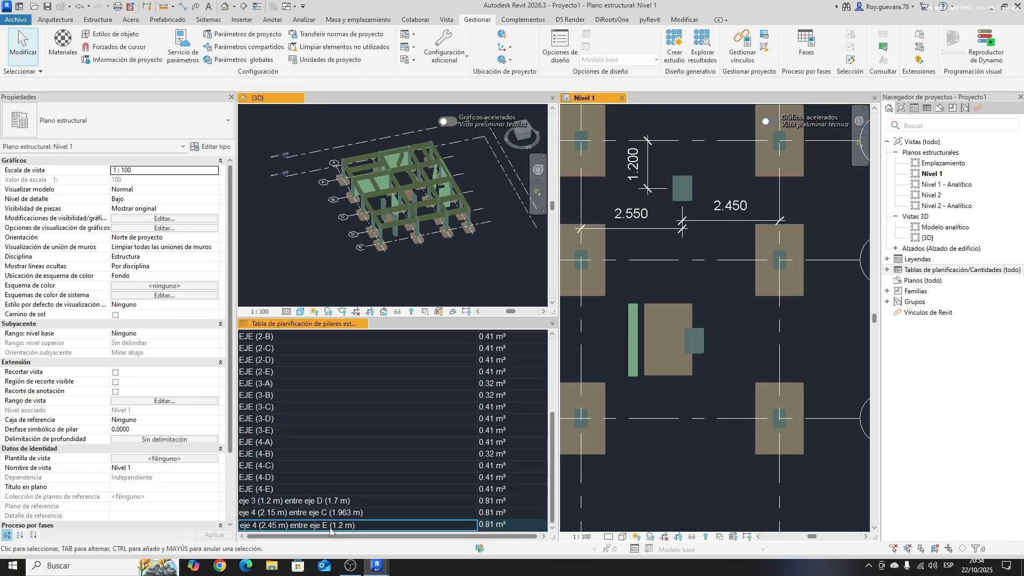
- Delete the three aligned dimensions around the off-grid column near axis E in the Nivel 1 plan
scroll(660, 339, "down", 1)
left_click(681, 310)
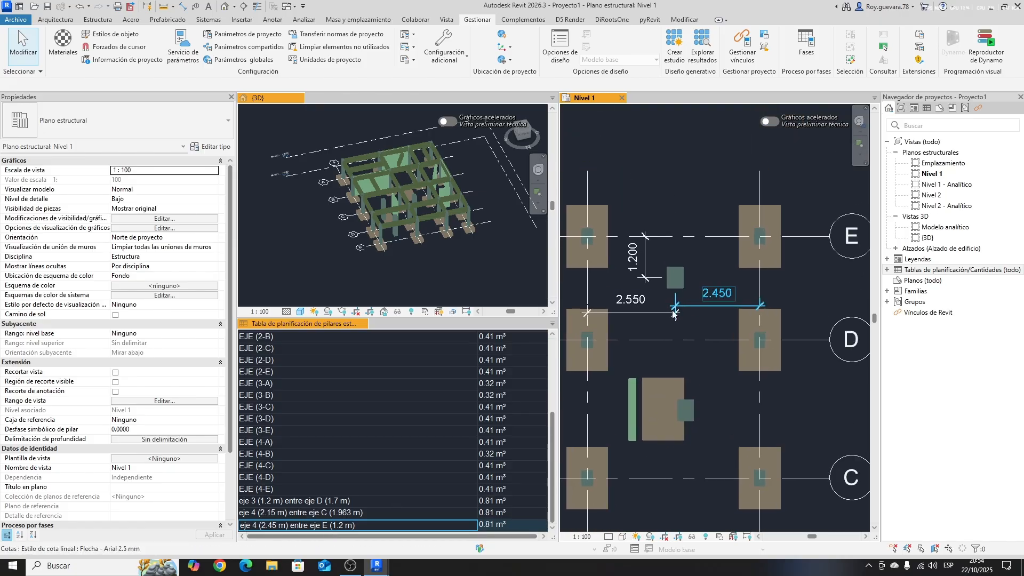
left_click(661, 315)
key("Delete")
left_click(699, 306)
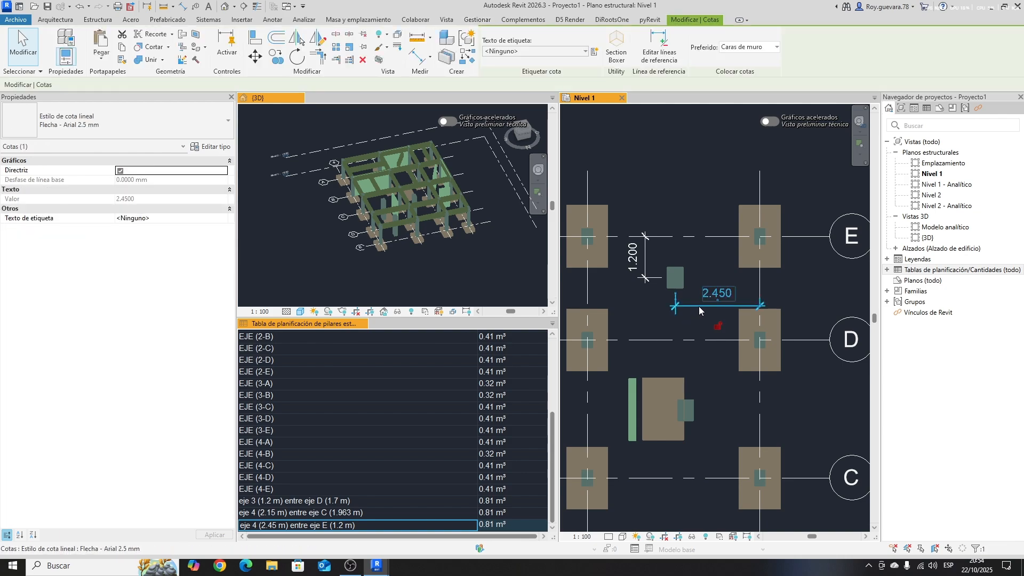
key("Delete")
left_click(647, 275)
scroll(672, 308, "down", 2)
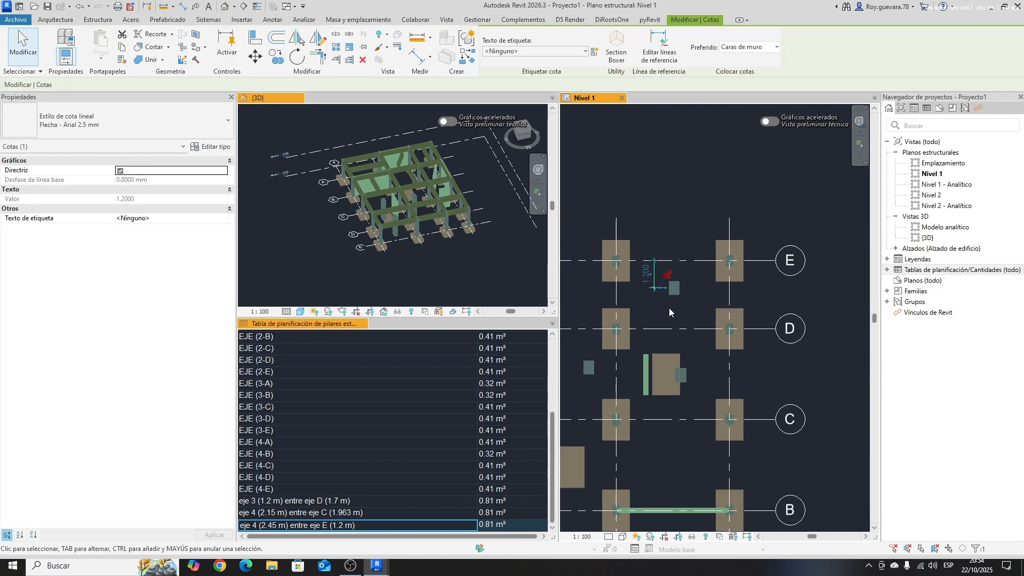
key("Delete")
scroll(670, 308, "down", 3)
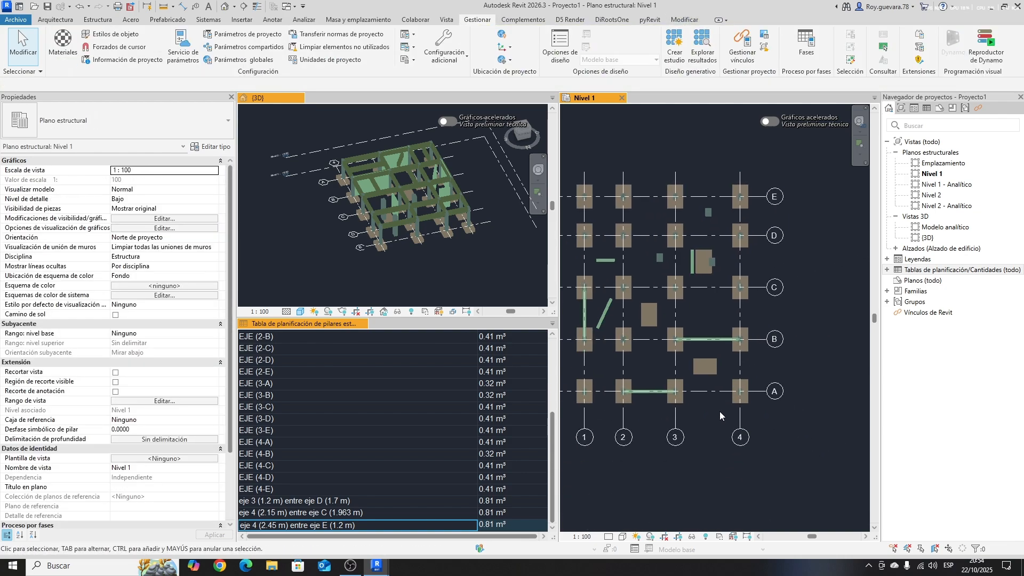
scroll(720, 413, "down", 3)
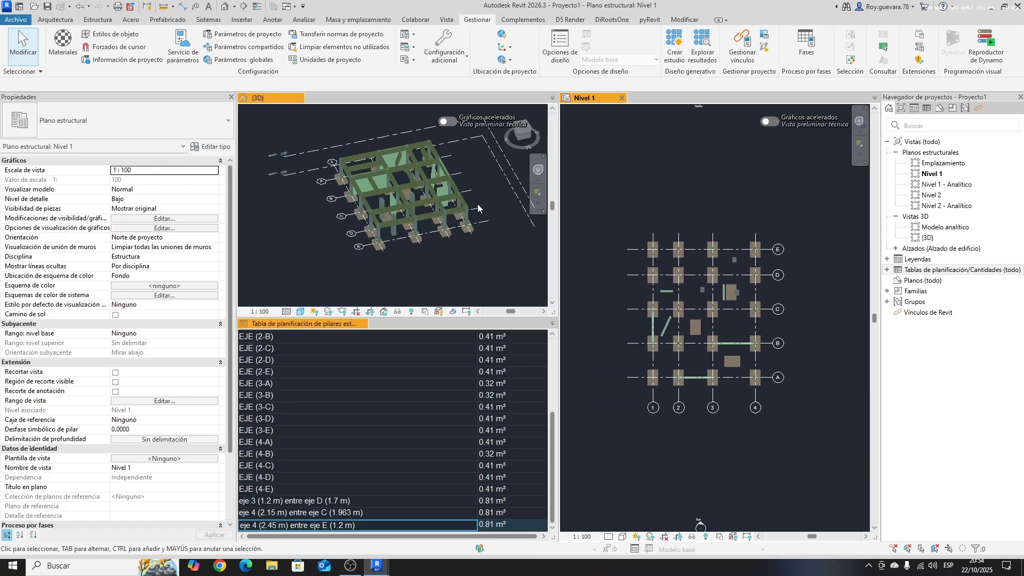
- Create a new building component schedule for the Armazón estructural category in the Nueva construcción phase
mouse_move(377, 565)
left_click(459, 528)
right_click(938, 269)
left_click(906, 278)
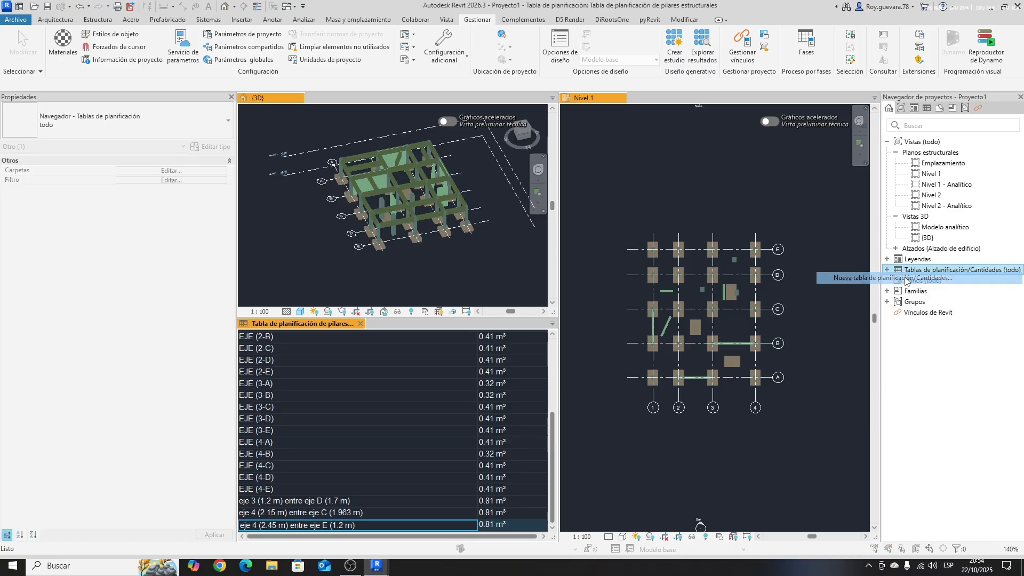
scroll(418, 304, "down", 2)
scroll(416, 306, "up", 2)
left_click(400, 266)
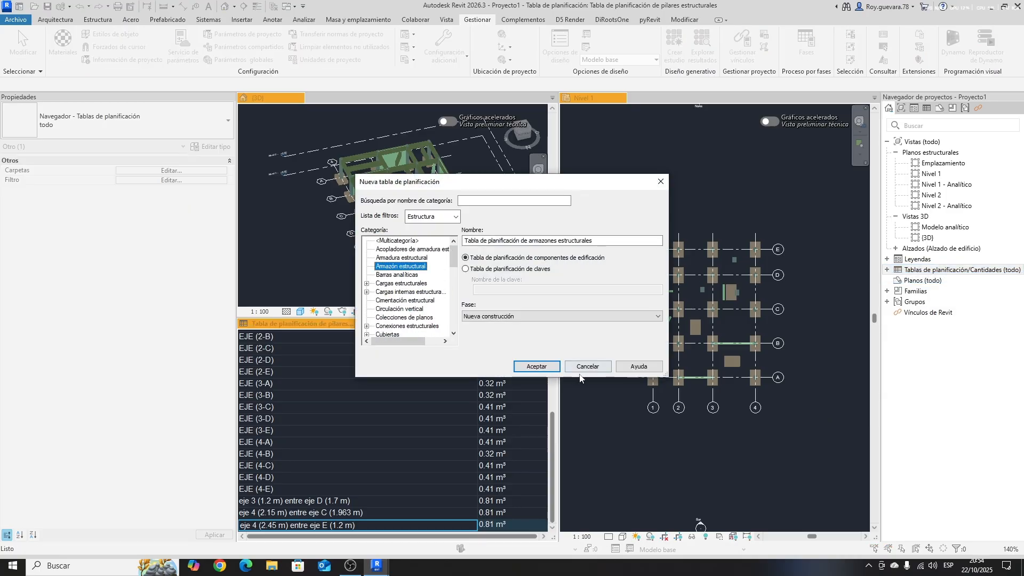
left_click(536, 365)
- Add the UBICACIÓN and Volumen fields to the structural framing schedule and generate it
scroll(434, 288, "down", 10)
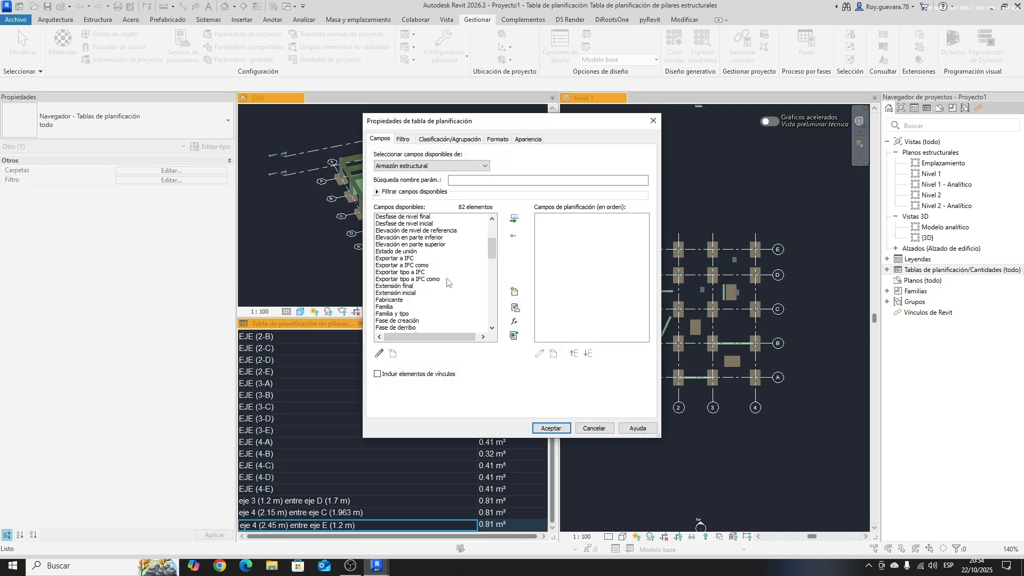
scroll(434, 289, "down", 12)
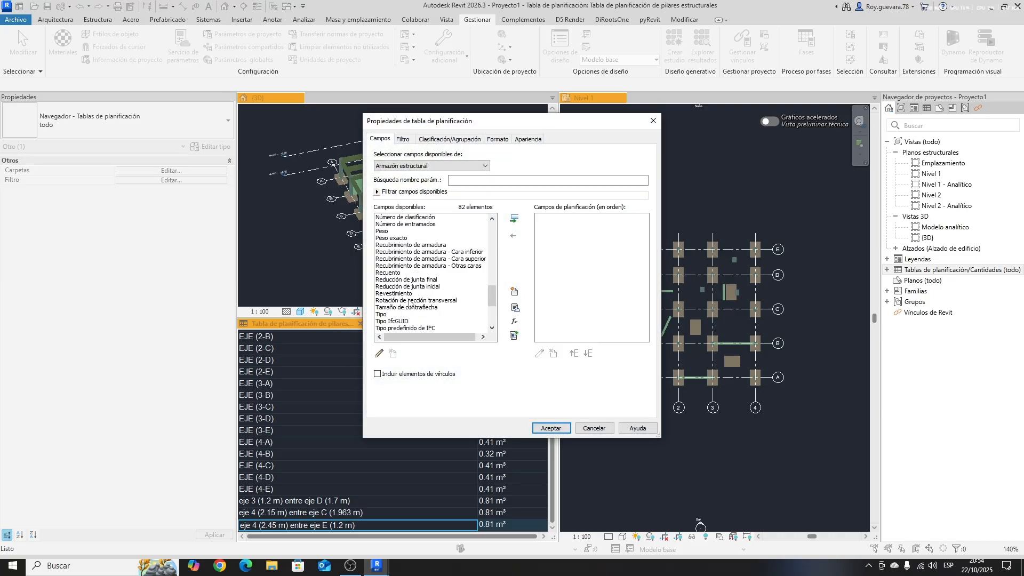
double_click(391, 238)
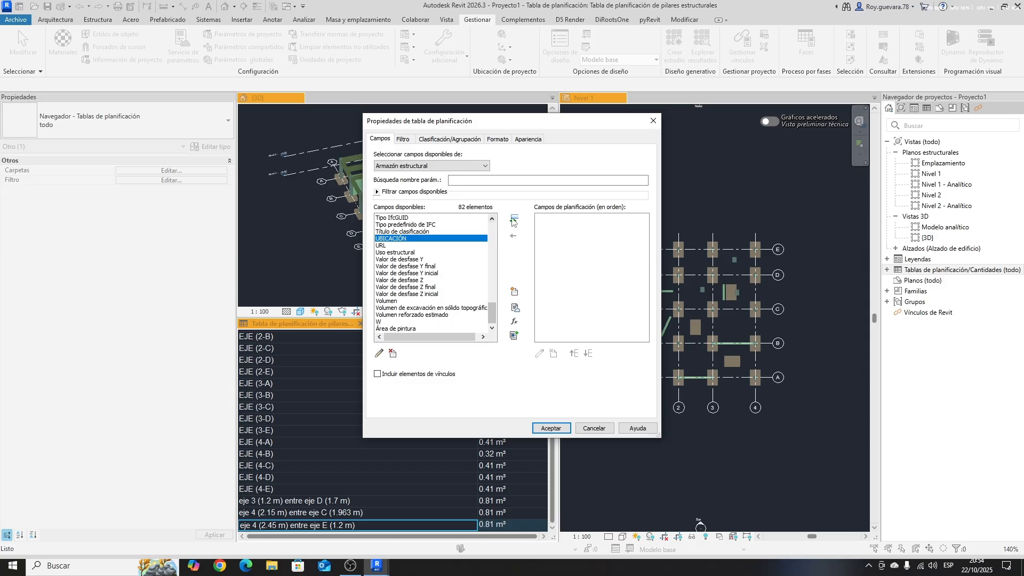
left_click(389, 302)
left_click(514, 218)
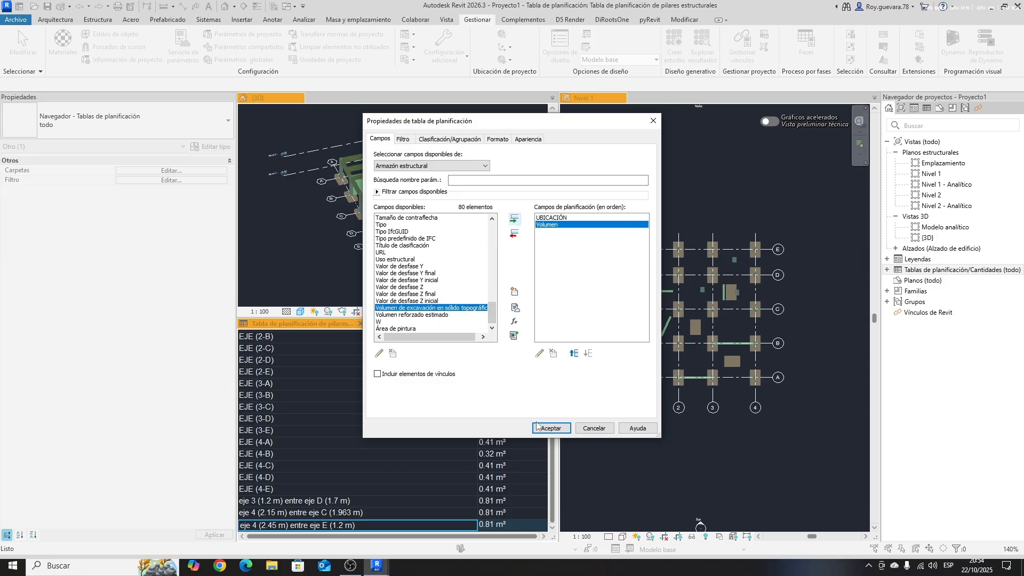
left_click(550, 428)
- Enlarge the structural framing schedule's display and widen its UBICACIÓN column
left_click(364, 323)
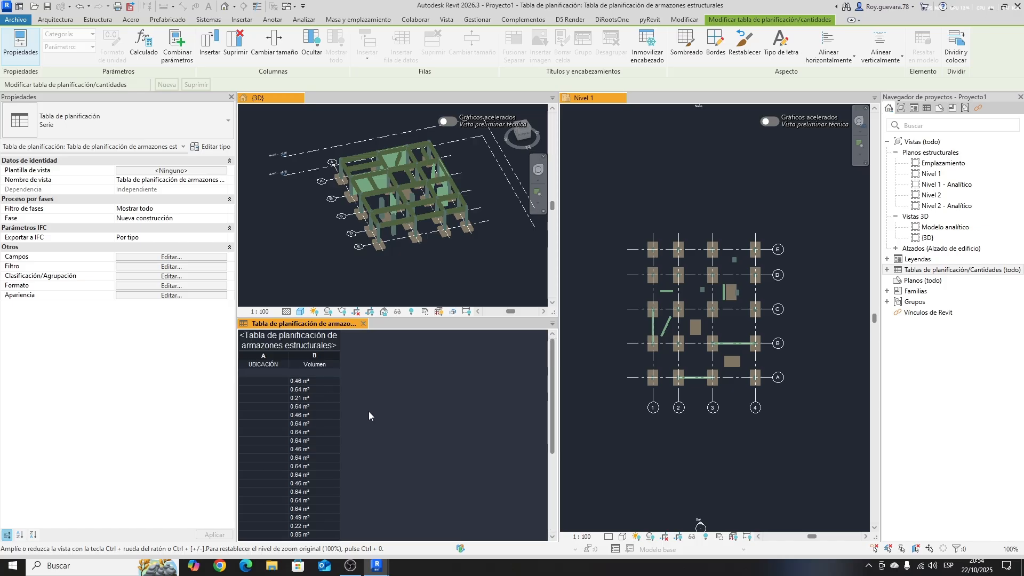
scroll(369, 411, "up", 1, "ctrl")
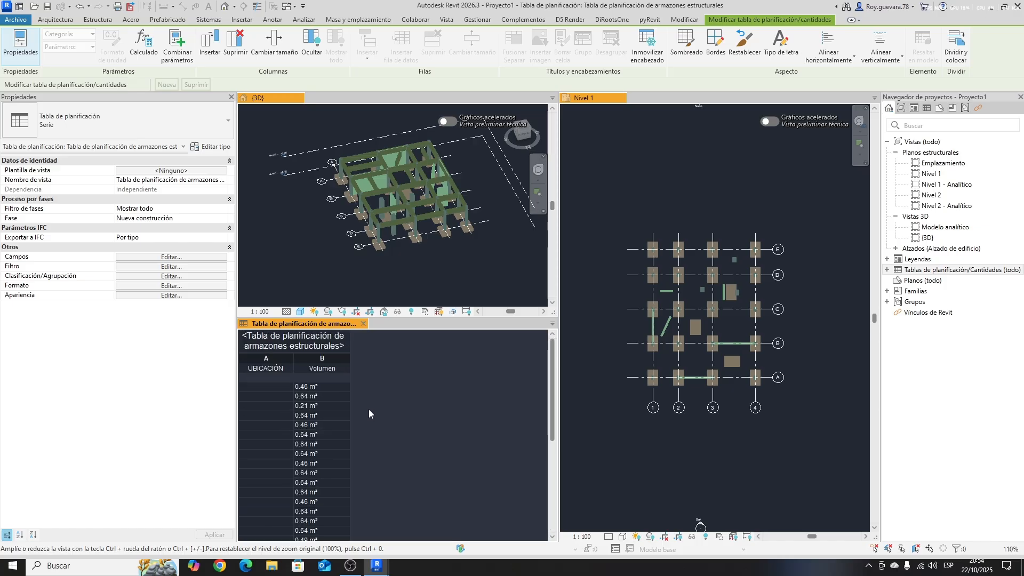
left_click_drag(294, 354, 428, 363)
left_click(436, 503)
- Switch to Dynamo and open the graph terminado .dyn from the ENCOFRADO REVIT 2026 folder
mouse_move(377, 565)
left_click(320, 526)
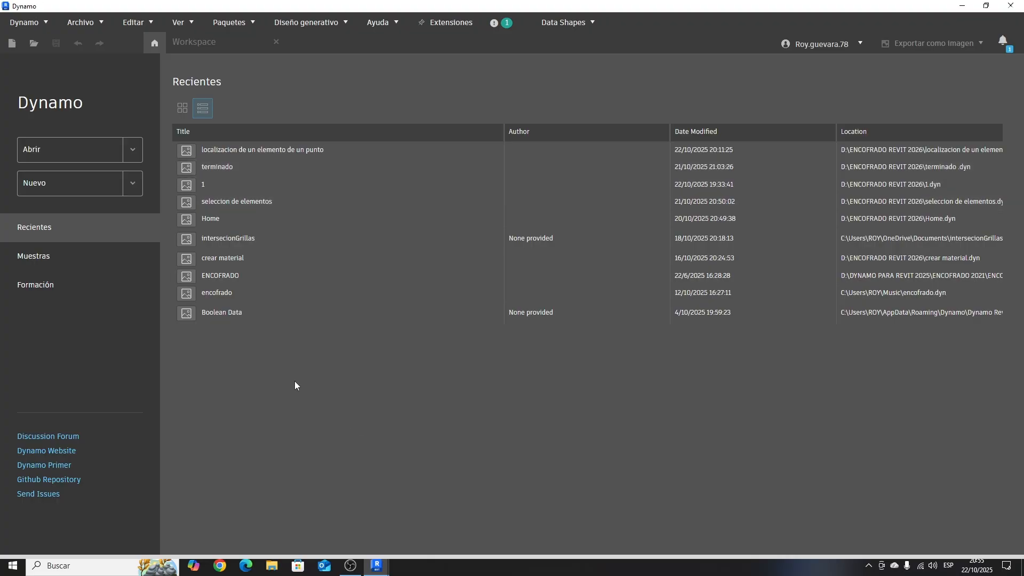
left_click(43, 153)
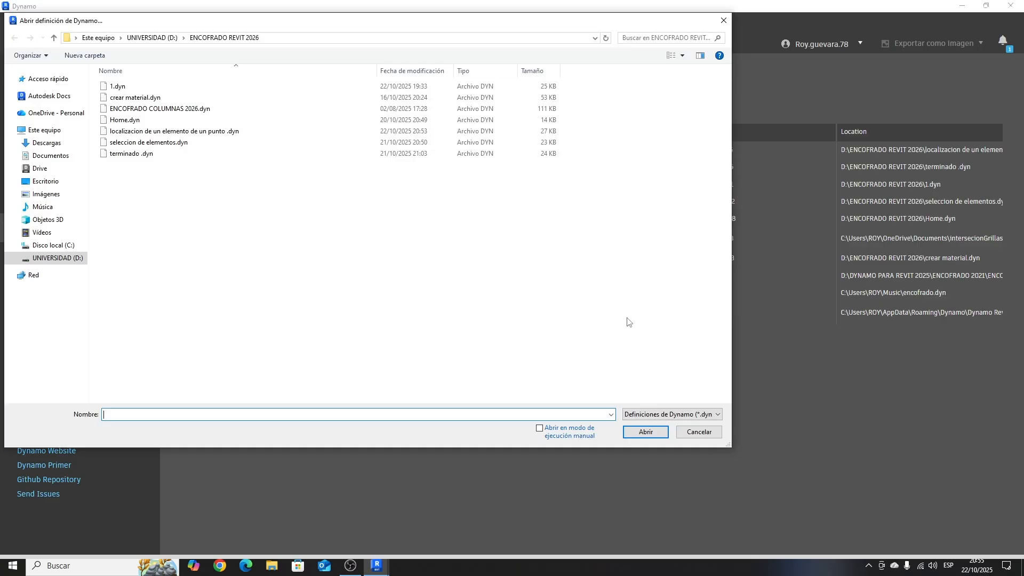
left_click(128, 155)
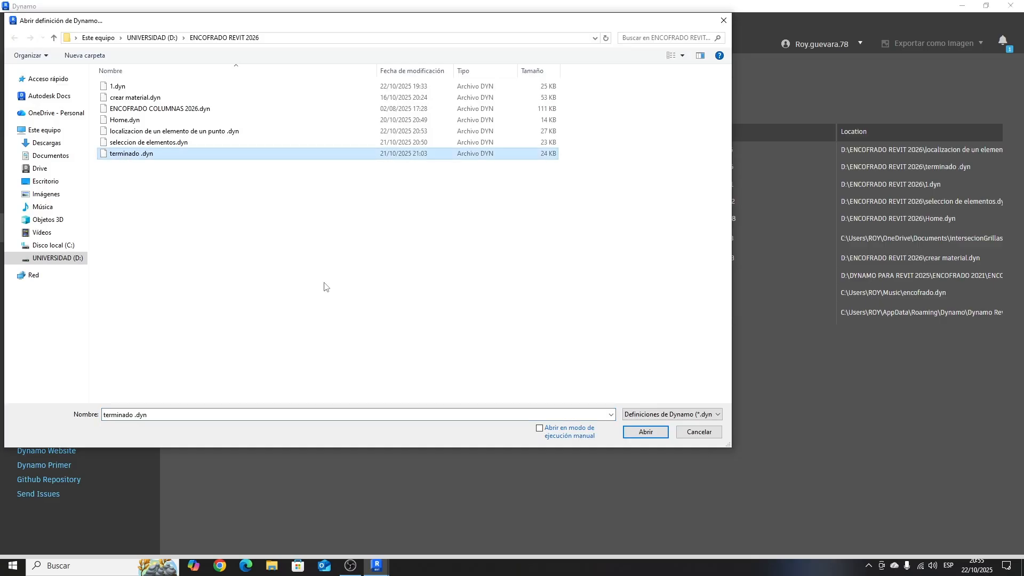
left_click(625, 431)
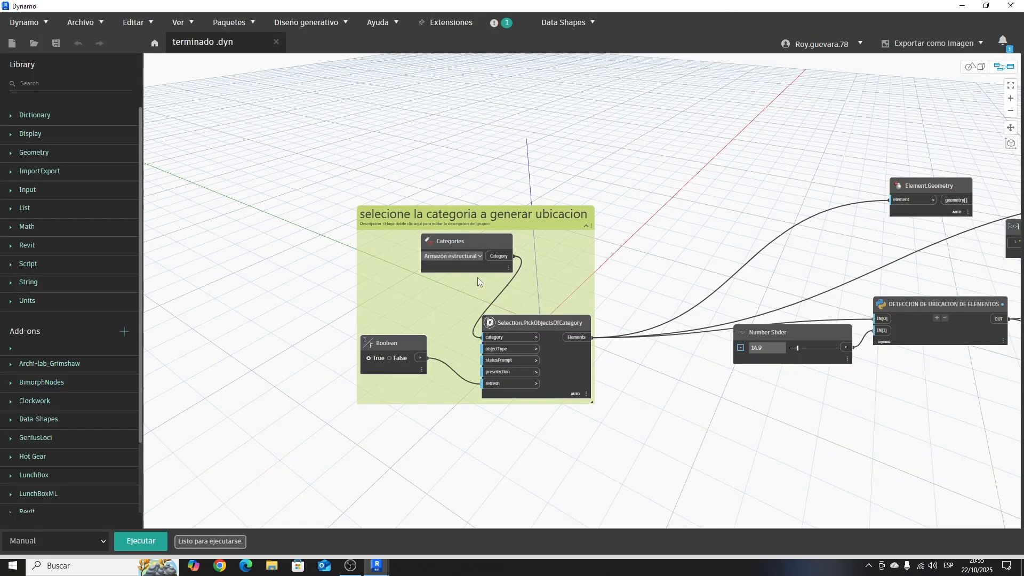
- Examine the graph's category selection group and node chain, and shrink the Dynamo window to show it over the Revit views
scroll(506, 232, "down", 6)
scroll(661, 318, "up", 2)
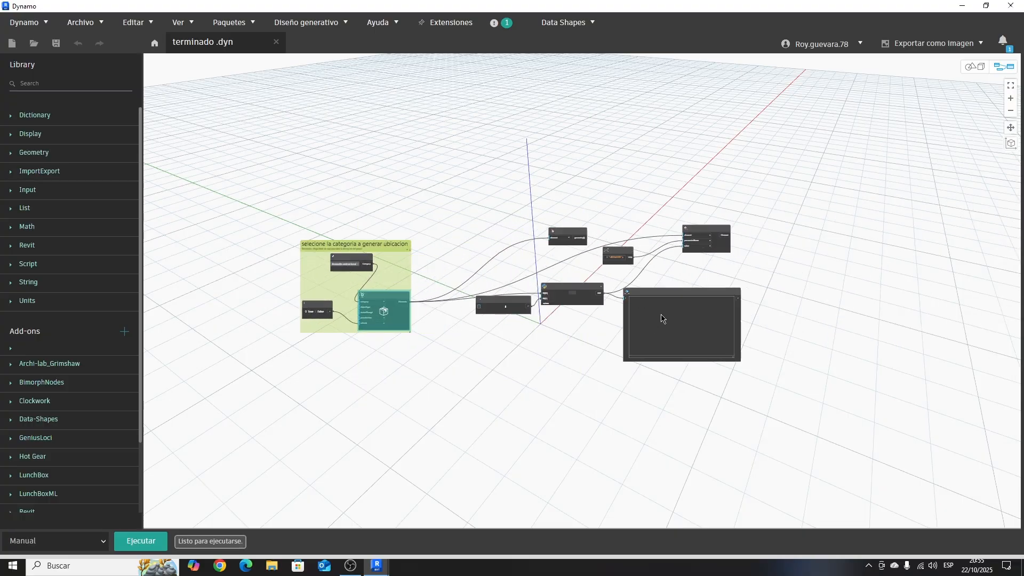
scroll(511, 329, "up", 4)
middle_click_drag(342, 306, 564, 365)
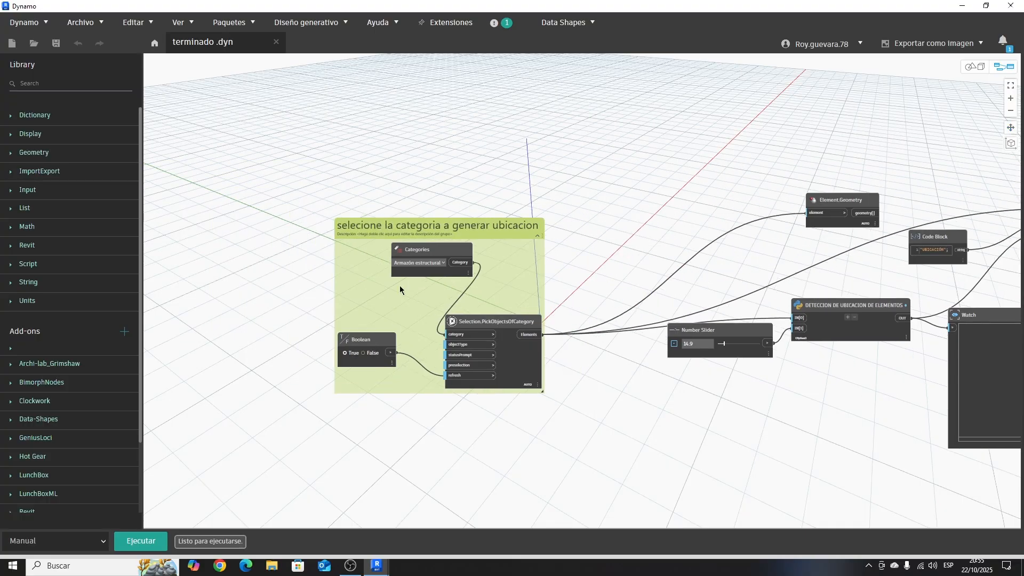
scroll(421, 302, "up", 4)
scroll(416, 395, "down", 3)
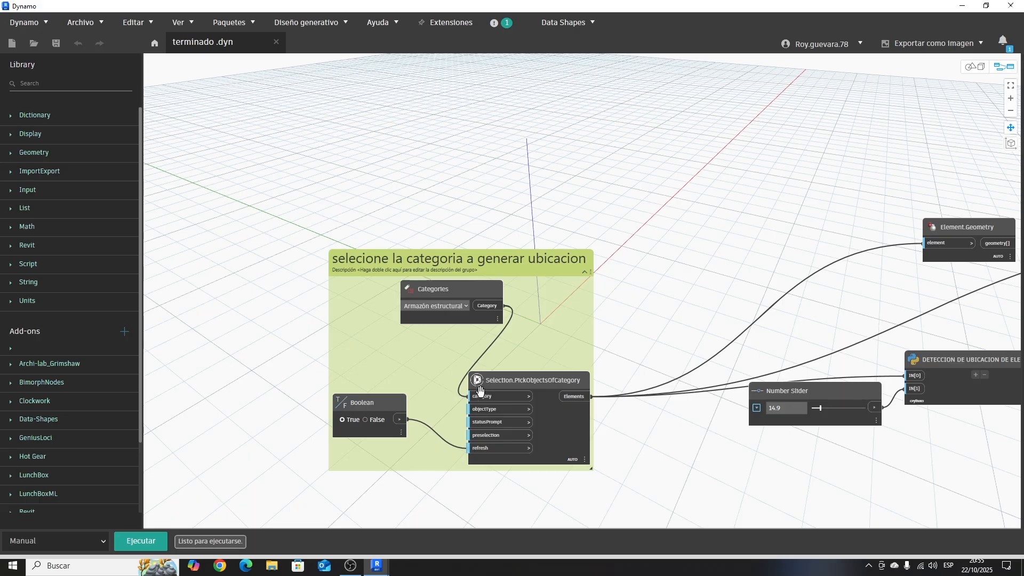
middle_click_drag(482, 411, 464, 352)
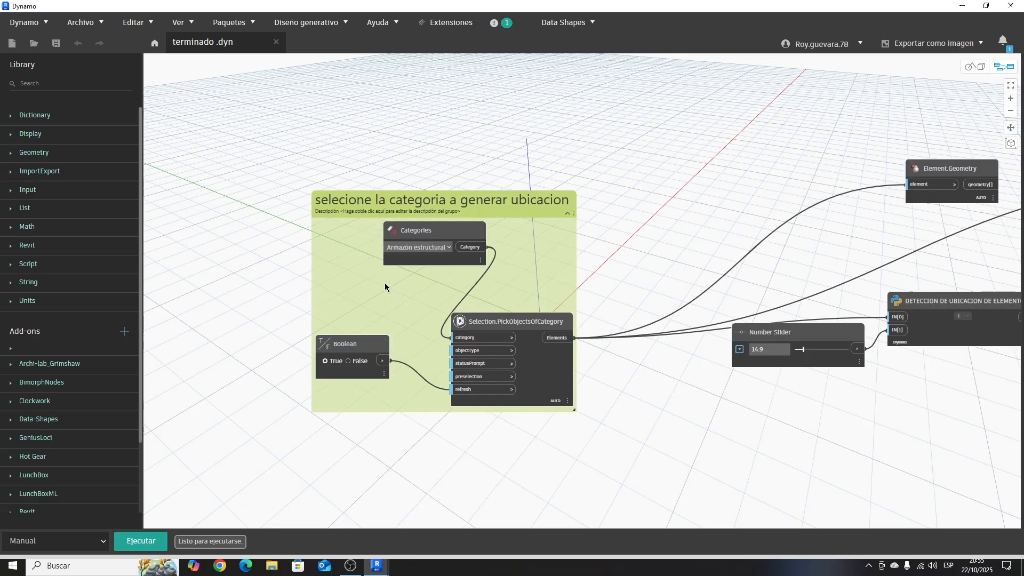
left_click(986, 6)
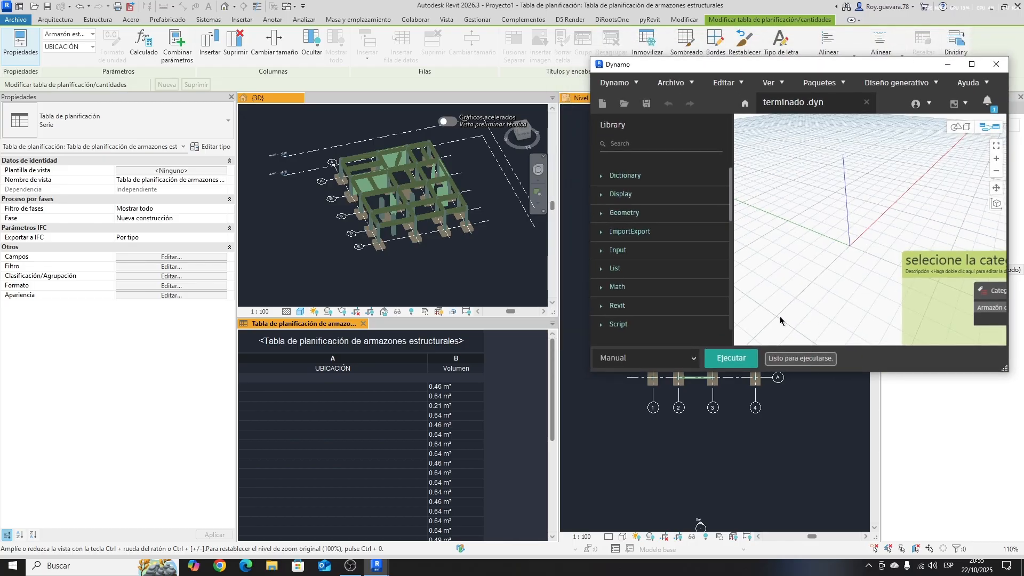
scroll(780, 320, "down", 3)
scroll(793, 334, "up", 3)
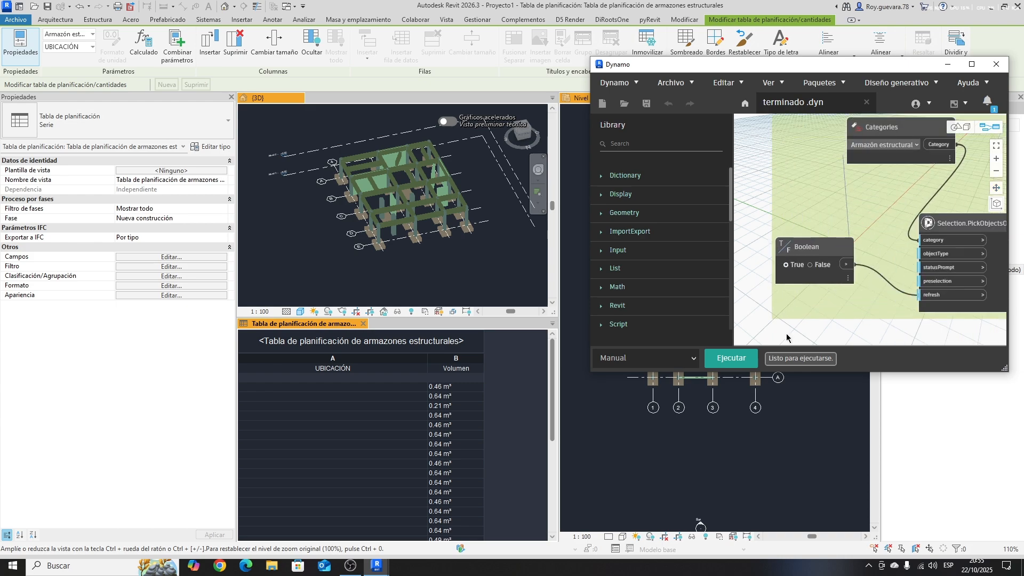
- Try running the graph with the Boolean refresh input set to False, and switch it back to True to pick the framing elements
left_click(813, 265)
left_click(747, 355)
left_click(786, 265)
scroll(830, 241, "down", 5)
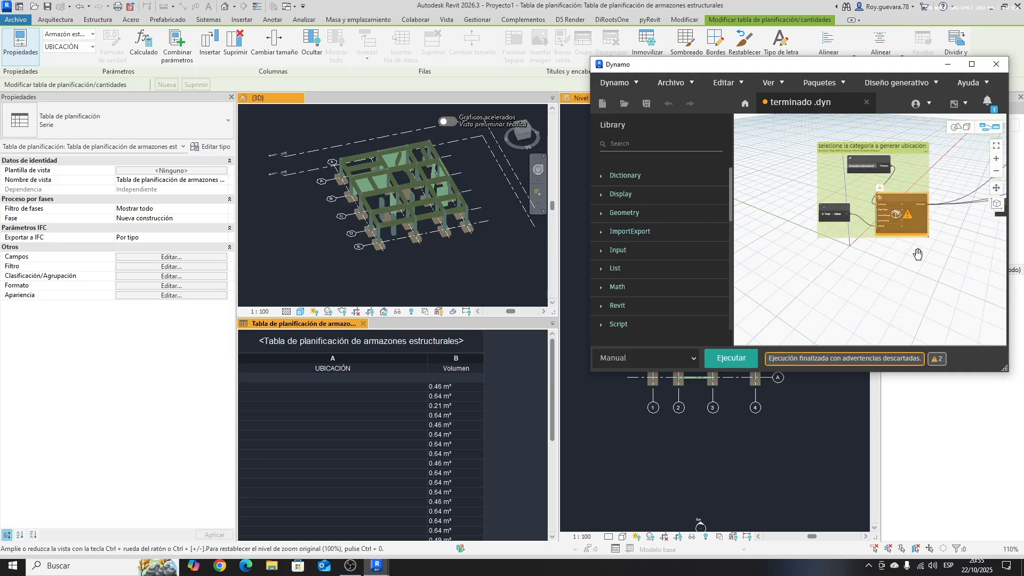
- Close terminado .dyn without saving its changes and reopen it from the recent files
left_click(865, 102)
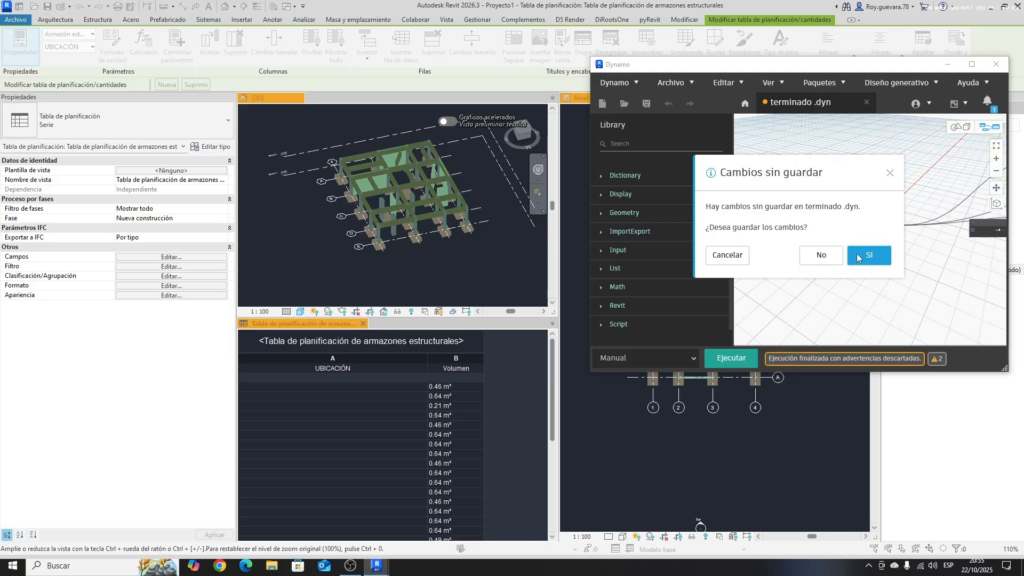
left_click(831, 257)
left_click(833, 213)
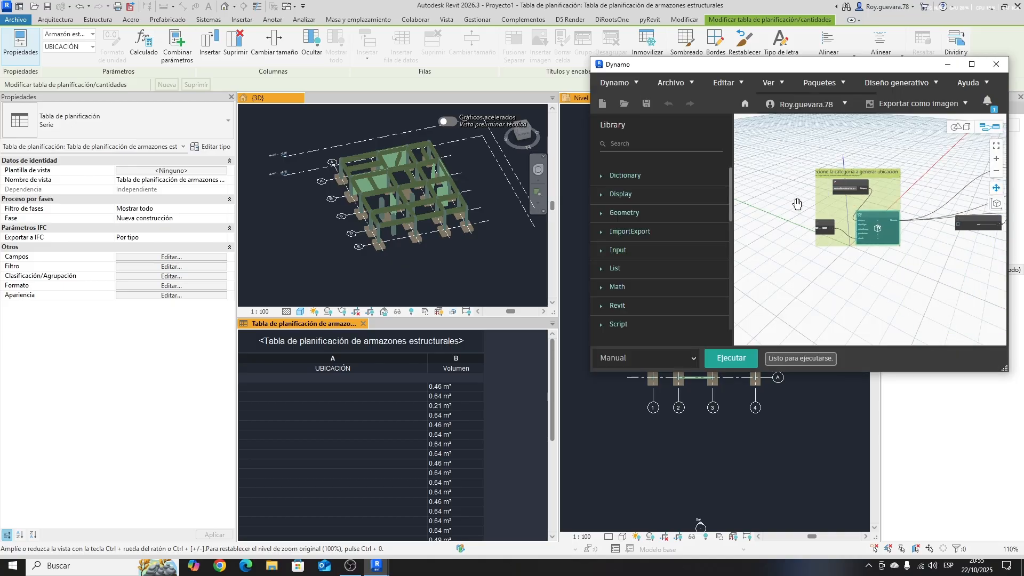
- Run the reopened graph and read the warning on the Selection.PickObjectsOfCategory node
left_click(738, 360)
left_click_drag(863, 168, 815, 178)
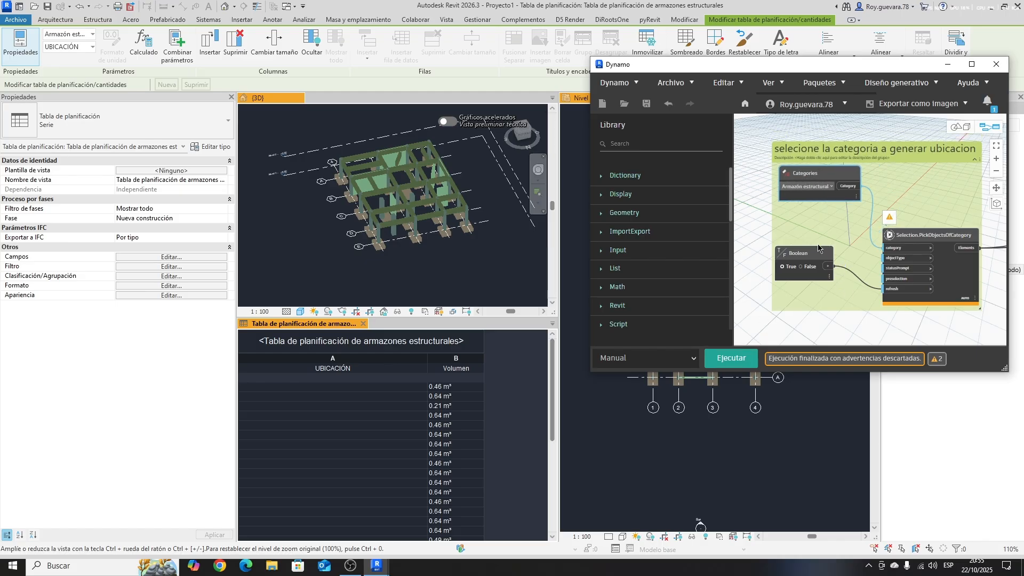
mouse_move(890, 222)
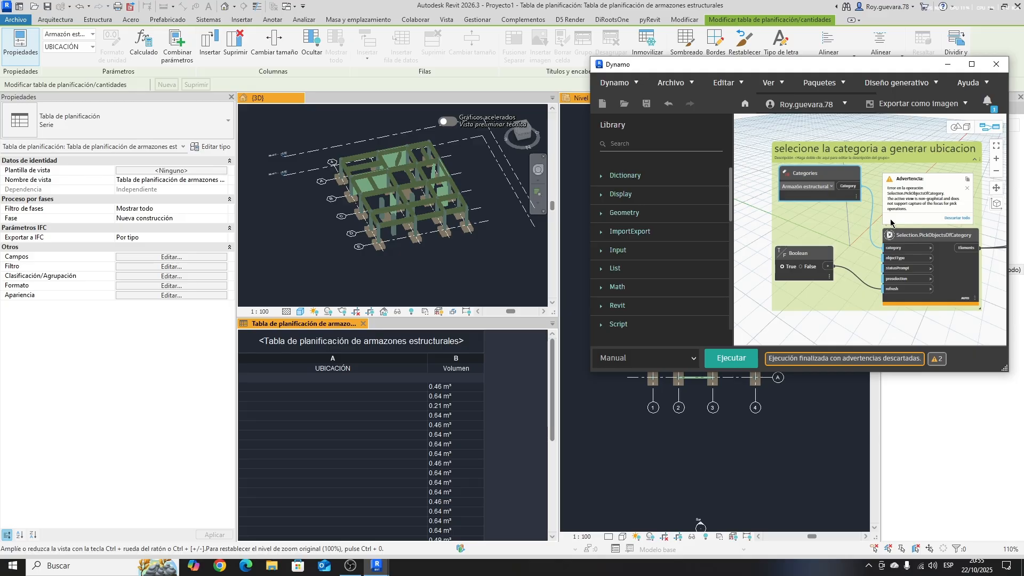
left_click(817, 217)
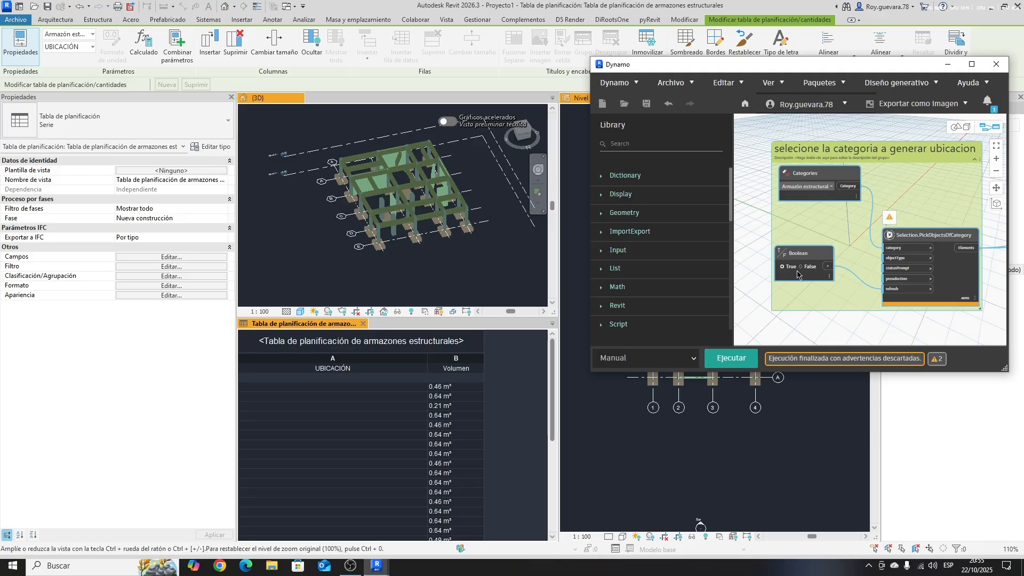
- Retry the element selection by running the graph with the Boolean at False and again at True
left_click(743, 359)
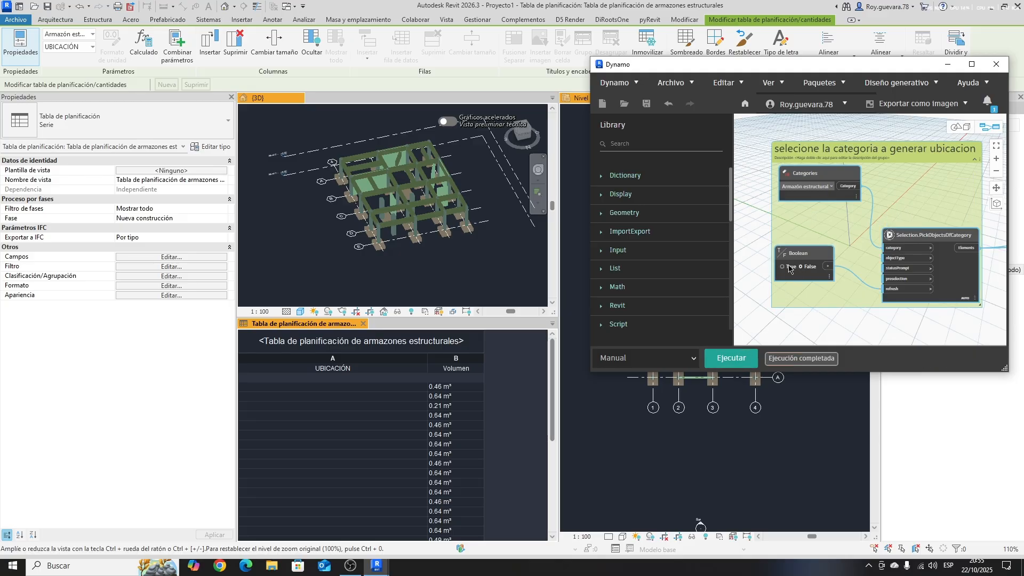
left_click(733, 362)
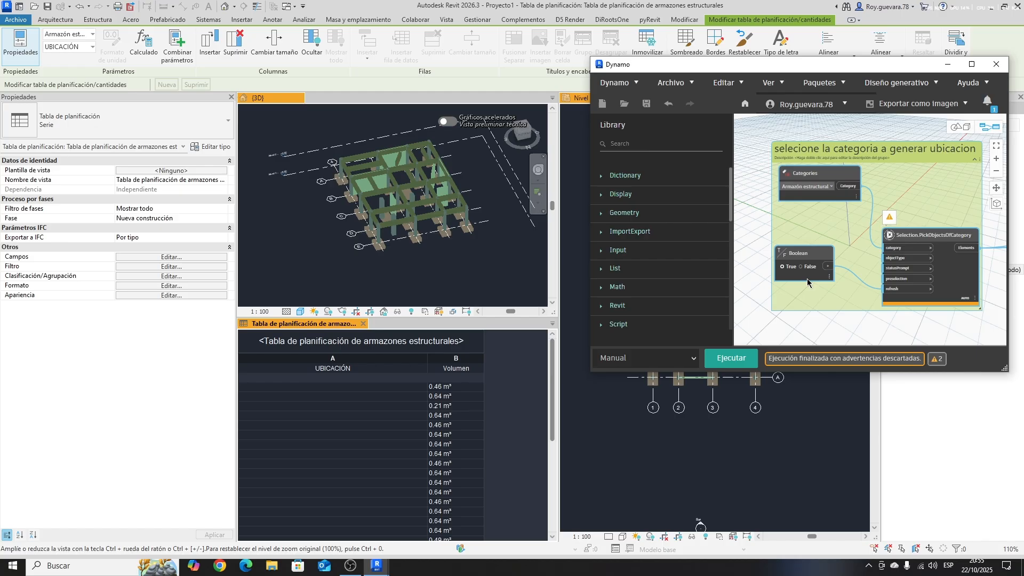
left_click(730, 358)
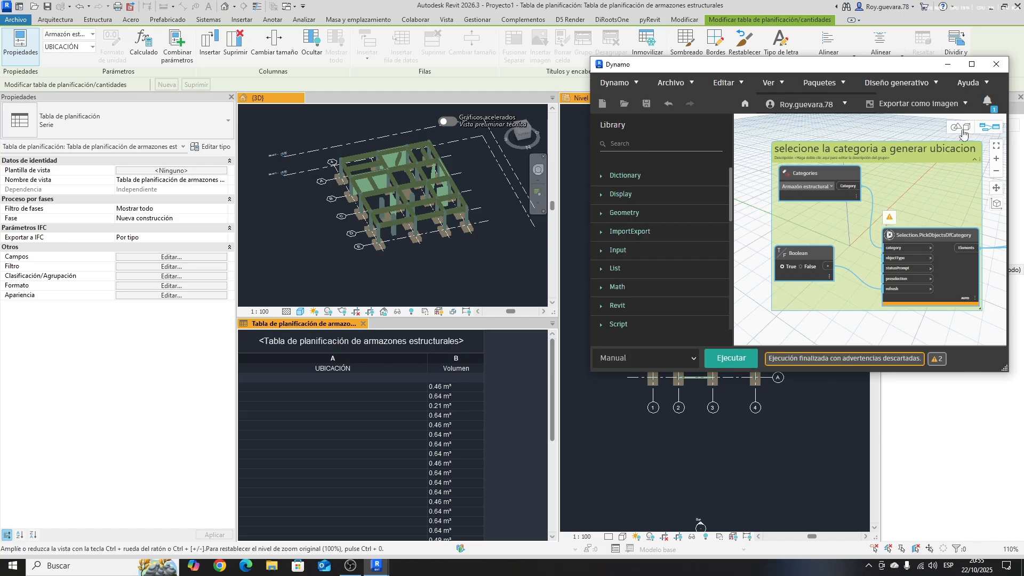
- Close Dynamo without saving, restart it from Revit and load the location graph again
left_click(996, 64)
left_click(825, 256)
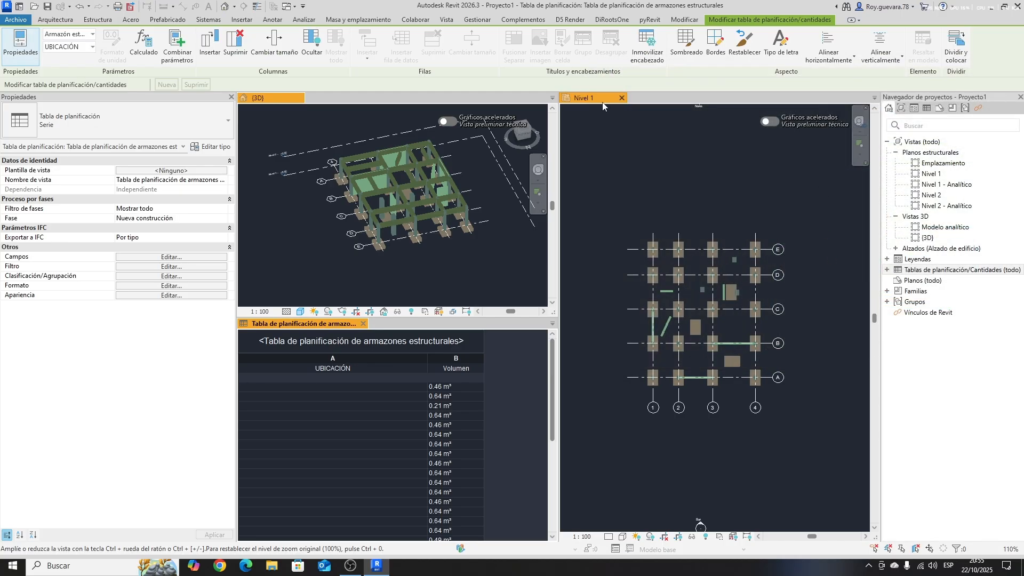
left_click(476, 20)
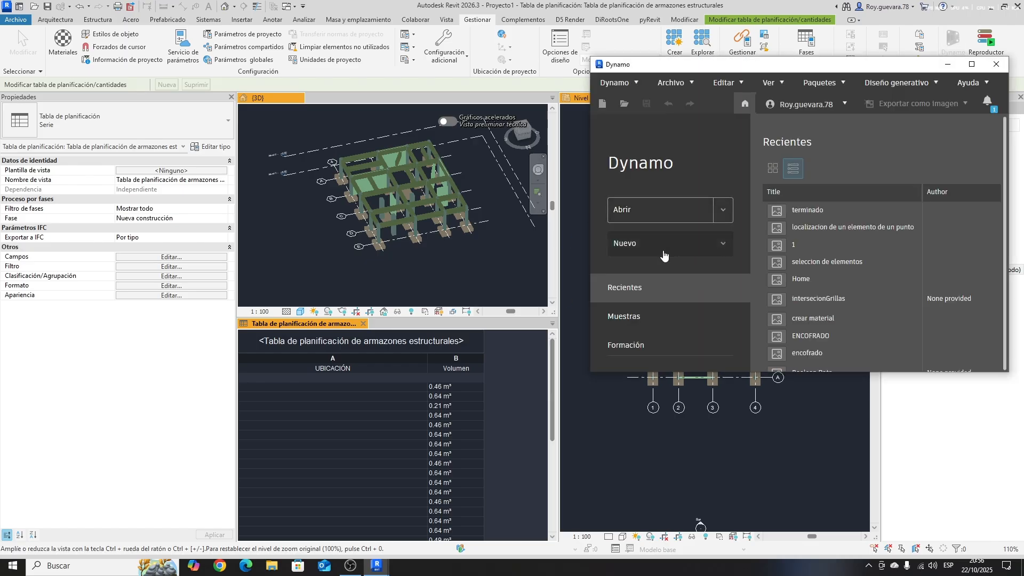
left_click(678, 249)
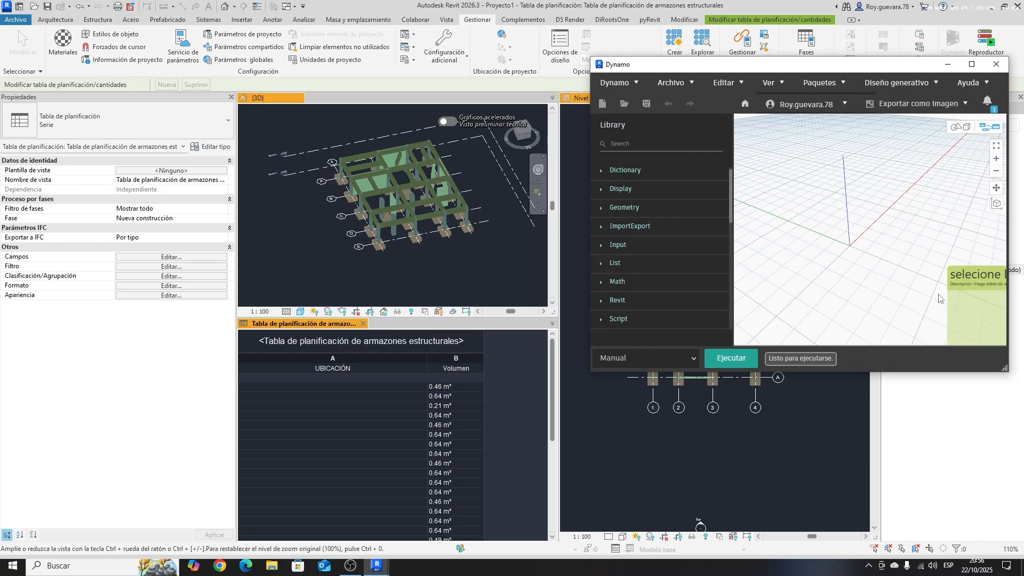
- Run the location graph once more and close terminado .dyn
left_click(743, 360)
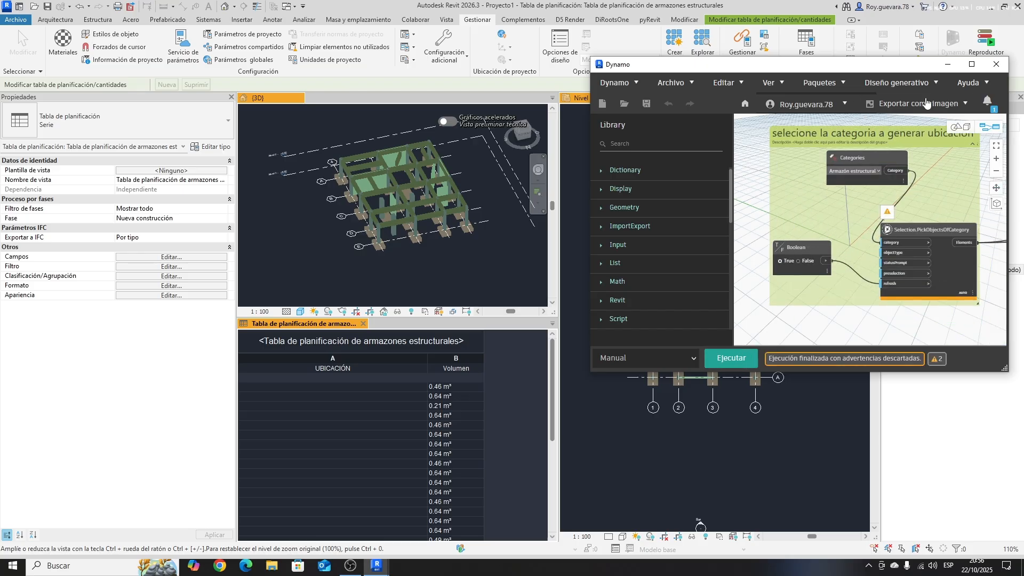
left_click(971, 64)
left_click(276, 42)
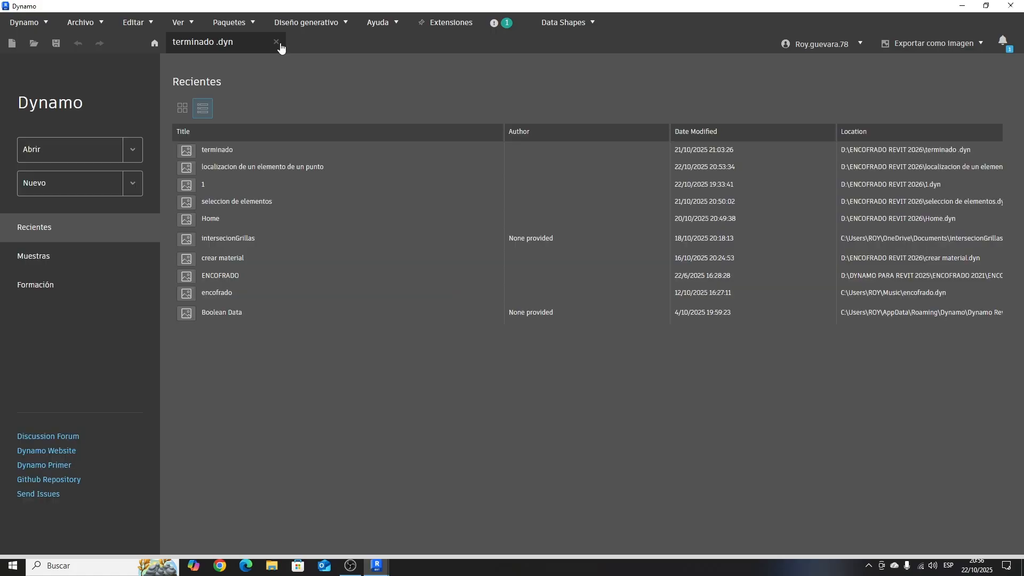
- Open the recent graph seleccion de elementos, inspect its element selection nodes, and close it together with Dynamo
left_click(269, 206)
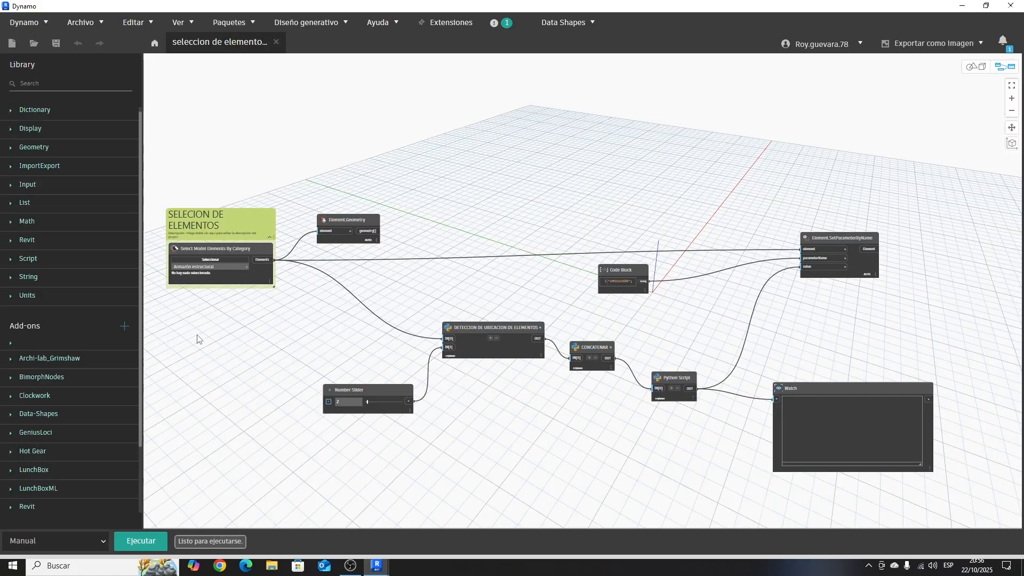
middle_click_drag(238, 385, 378, 403)
scroll(292, 273, "up", 3)
middle_click_drag(642, 449, 417, 280)
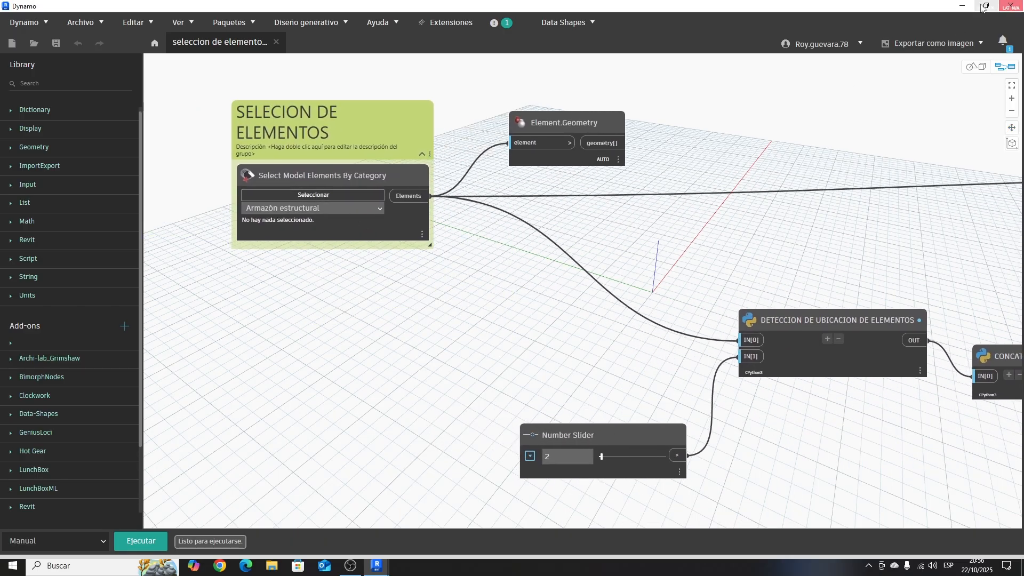
left_click(962, 5)
left_click(476, 237)
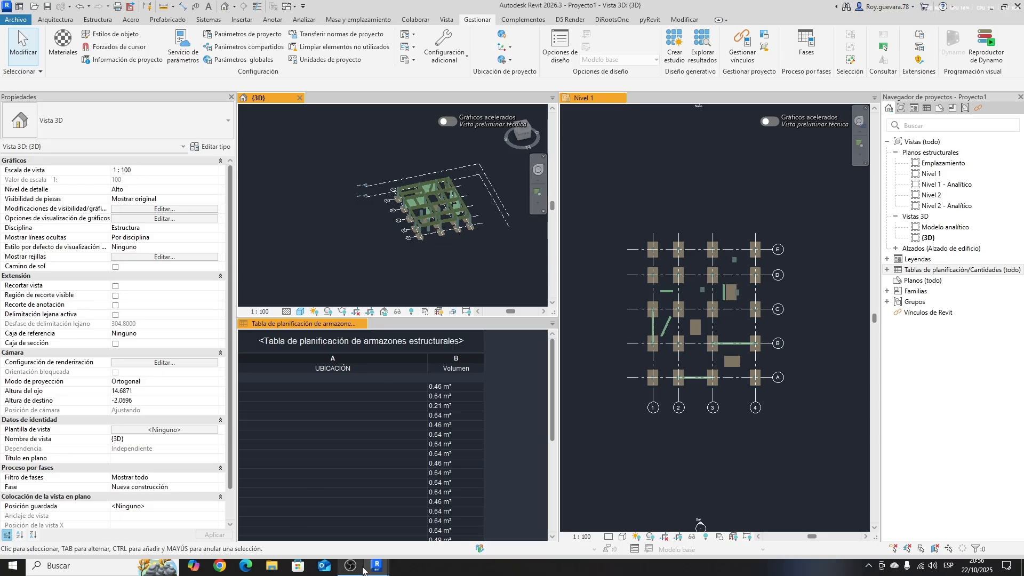
mouse_move(377, 566)
left_click(414, 545)
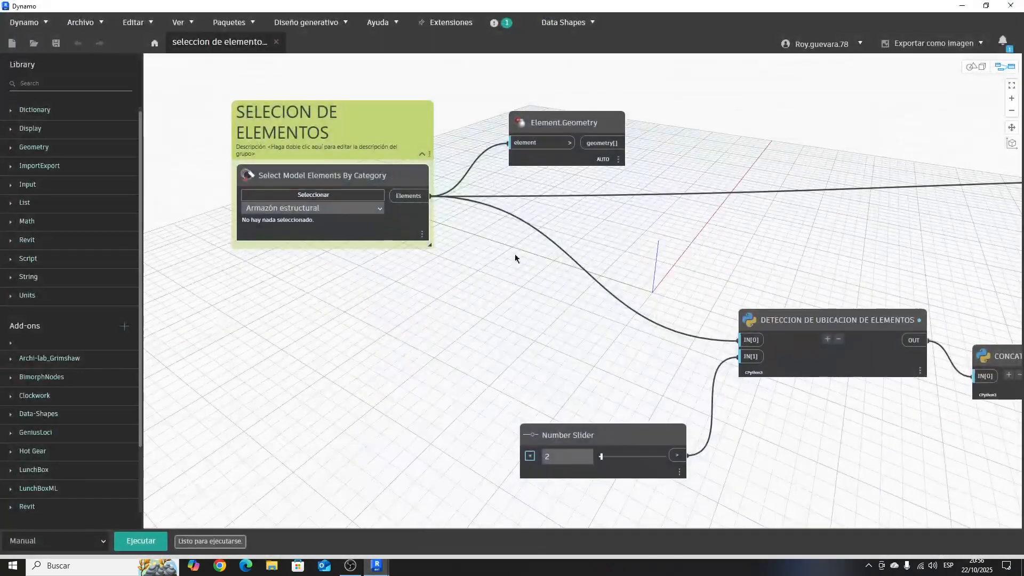
left_click(278, 42)
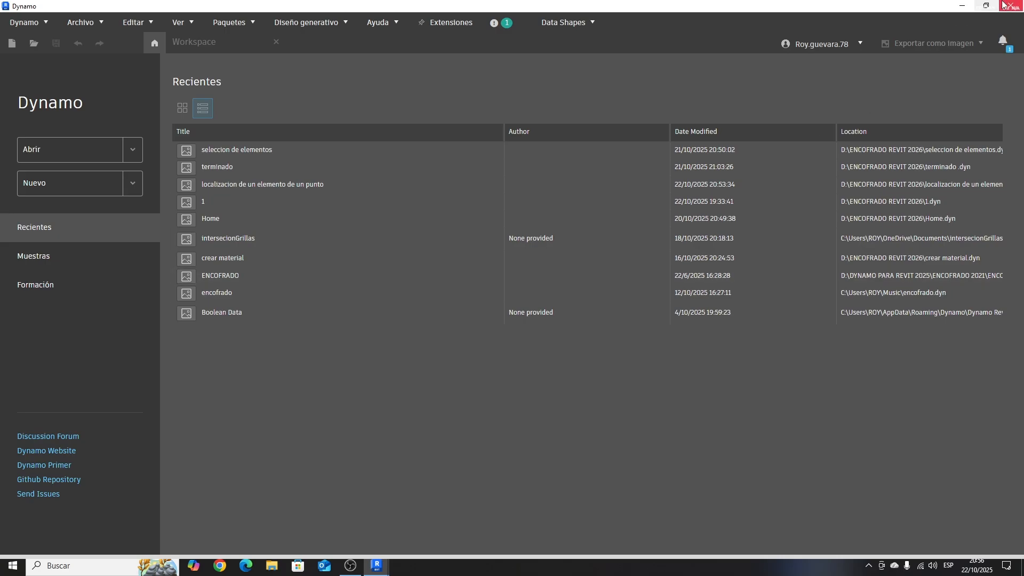
left_click(1003, 5)
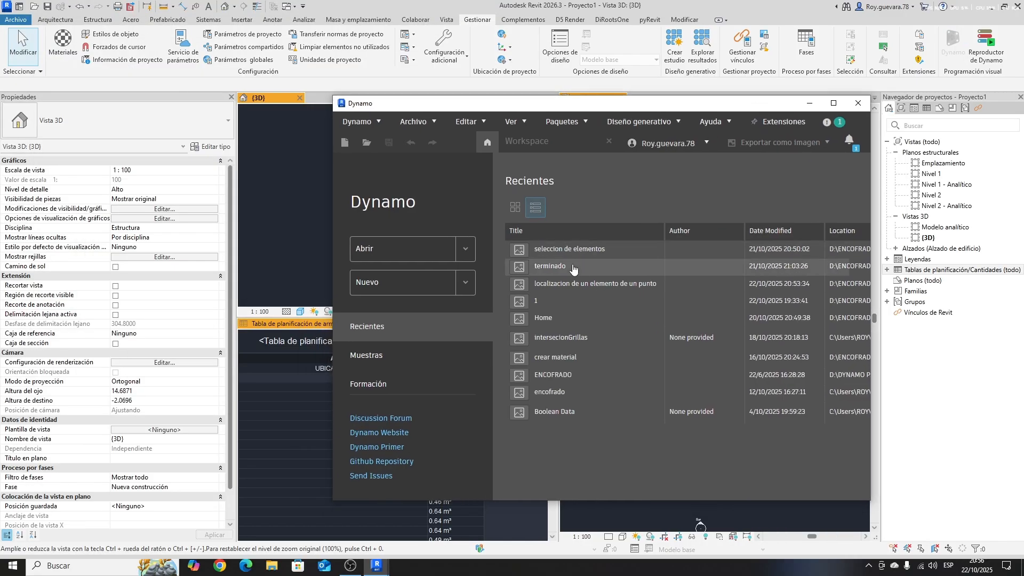
- Reopen terminado .dyn and run it for Armazón estructural, window-selecting the whole structure in the 3D view and finishing the selection
left_click(573, 268)
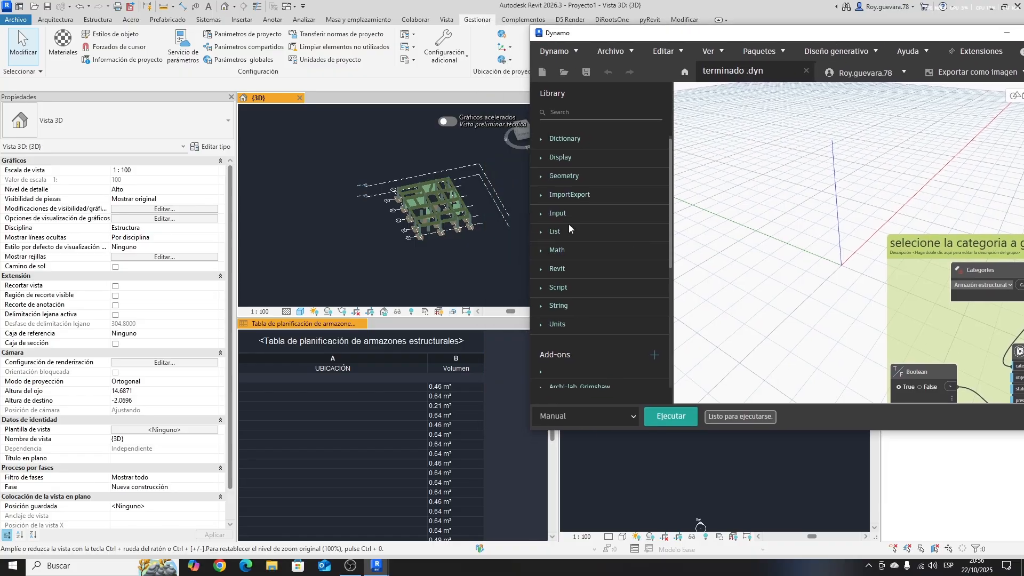
scroll(312, 173, "down", 2)
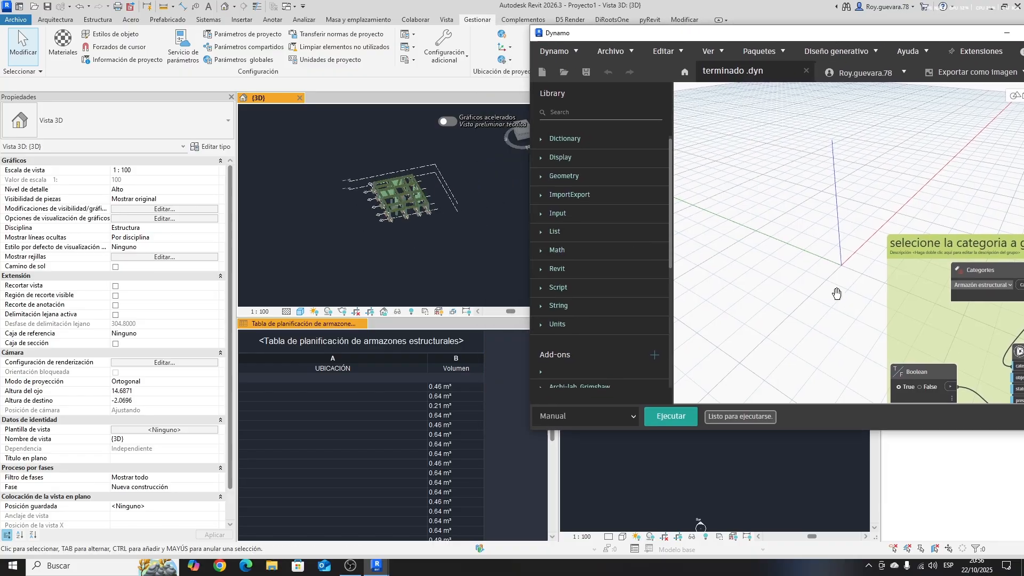
middle_click_drag(852, 307, 739, 202)
left_click(670, 416)
scroll(480, 219, "up", 4)
left_click_drag(481, 260, 291, 108)
left_click(489, 43)
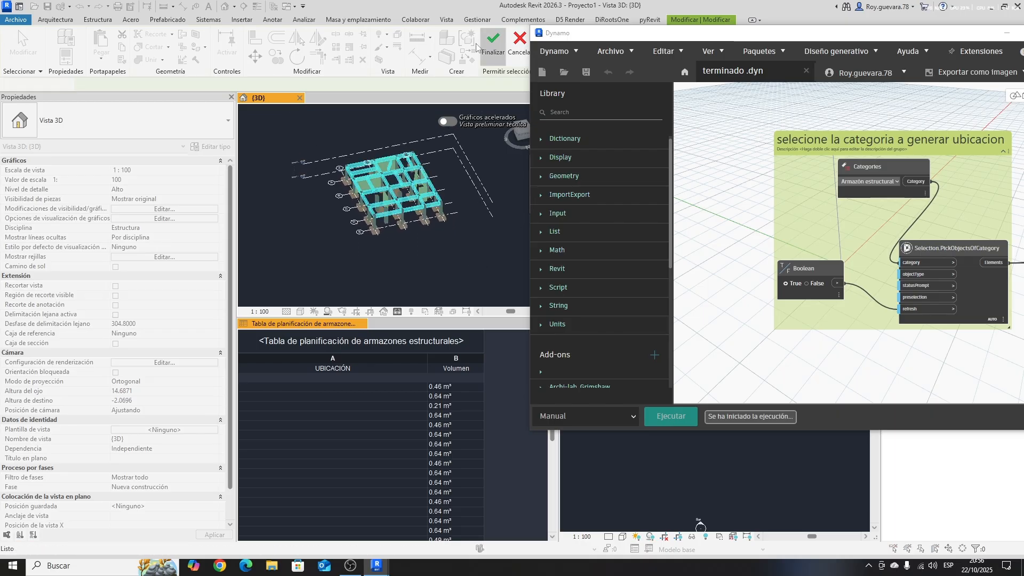
- Review the last UBICACIÓN entries of the structural framing schedule, close terminado .dyn and minimise Dynamo
scroll(351, 414, "down", 6)
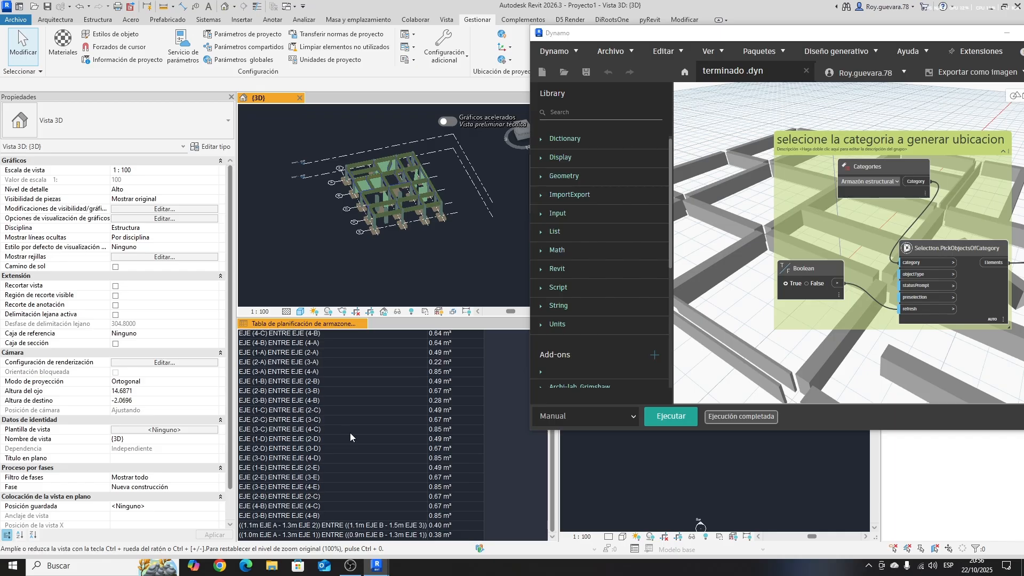
left_click(382, 526)
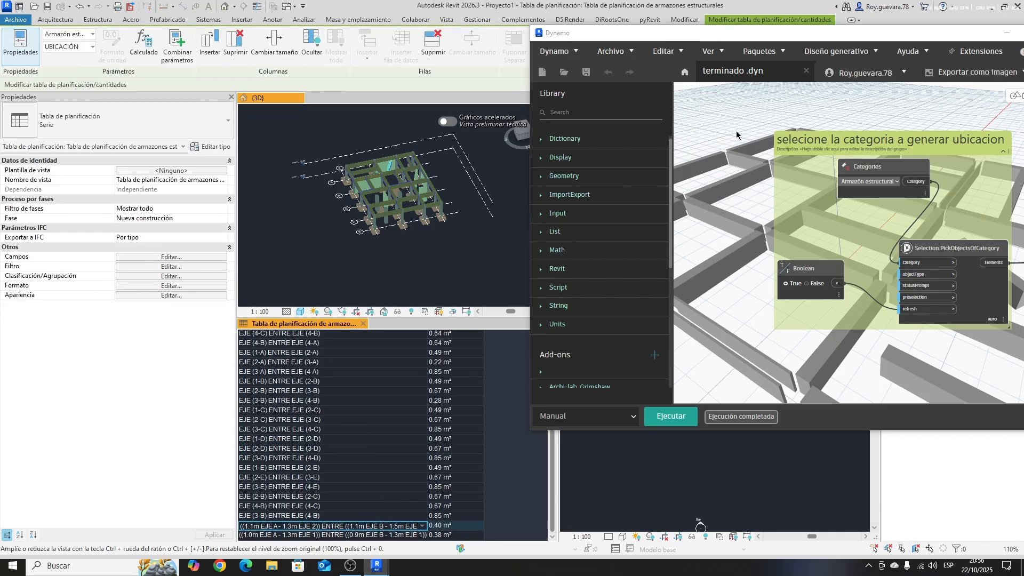
left_click(805, 71)
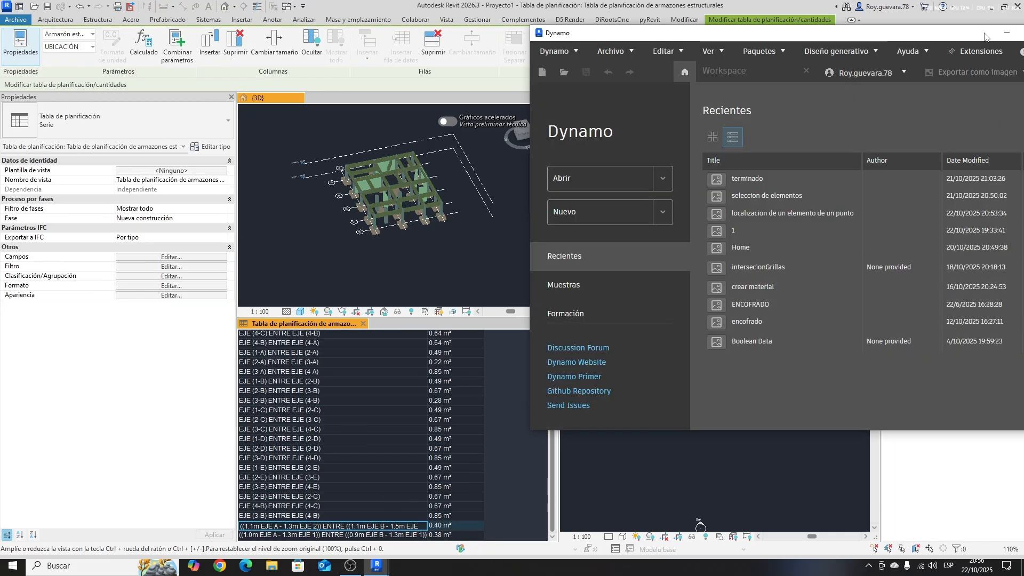
left_click(1003, 35)
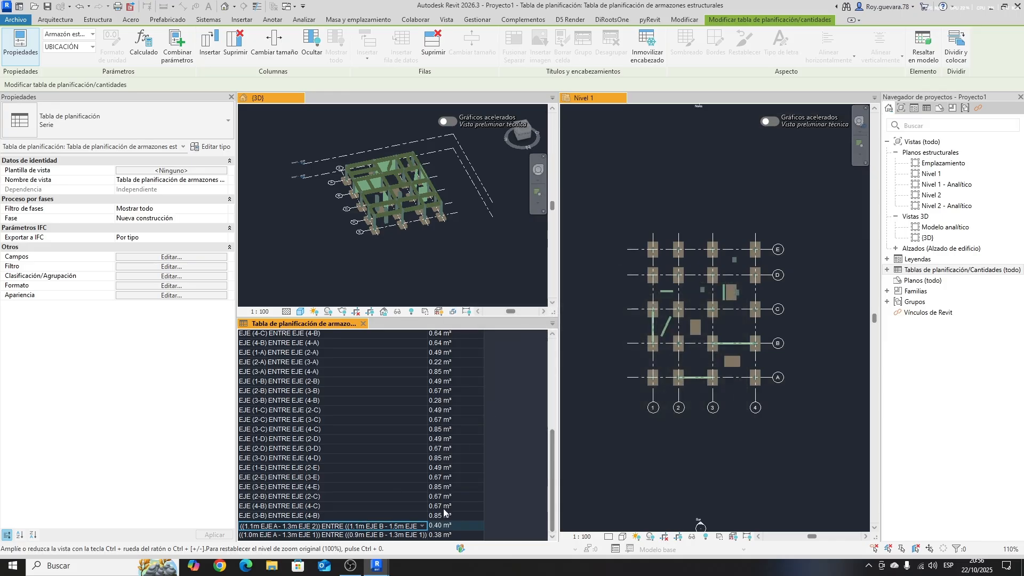
- Compare the off-grid beams' locations with the Nivel 1 plan and 3D view, and widen the schedule's UBICACIÓN column
scroll(673, 453, "up", 3)
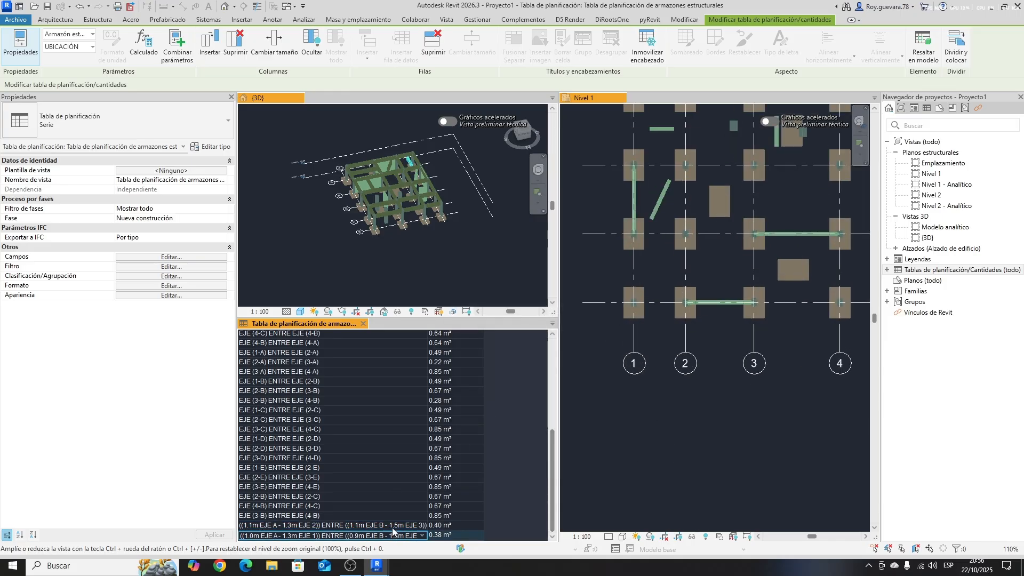
scroll(385, 166, "up", 4)
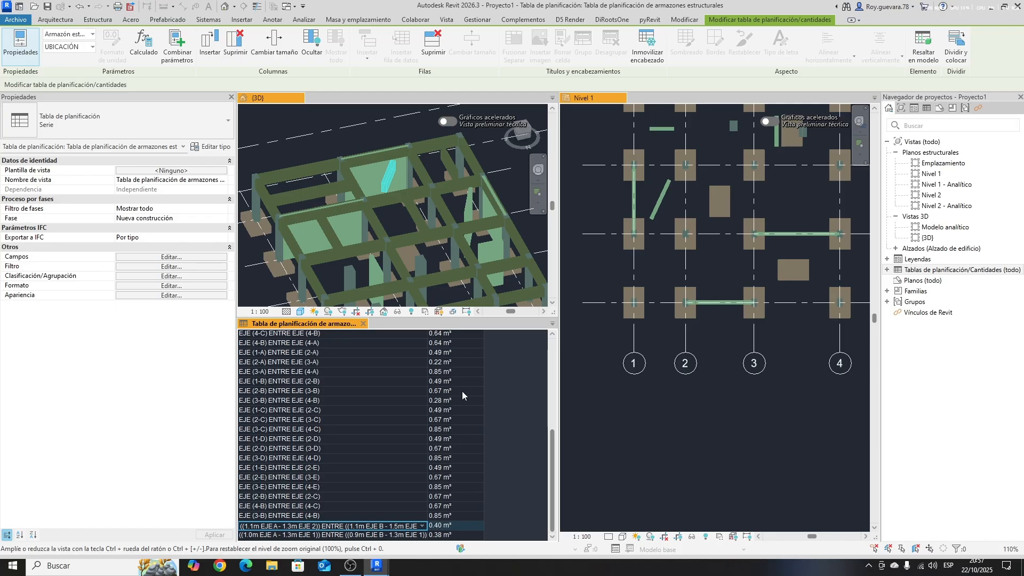
left_click_drag(451, 331, 468, 331)
scroll(427, 423, "down", 1)
left_click(389, 527)
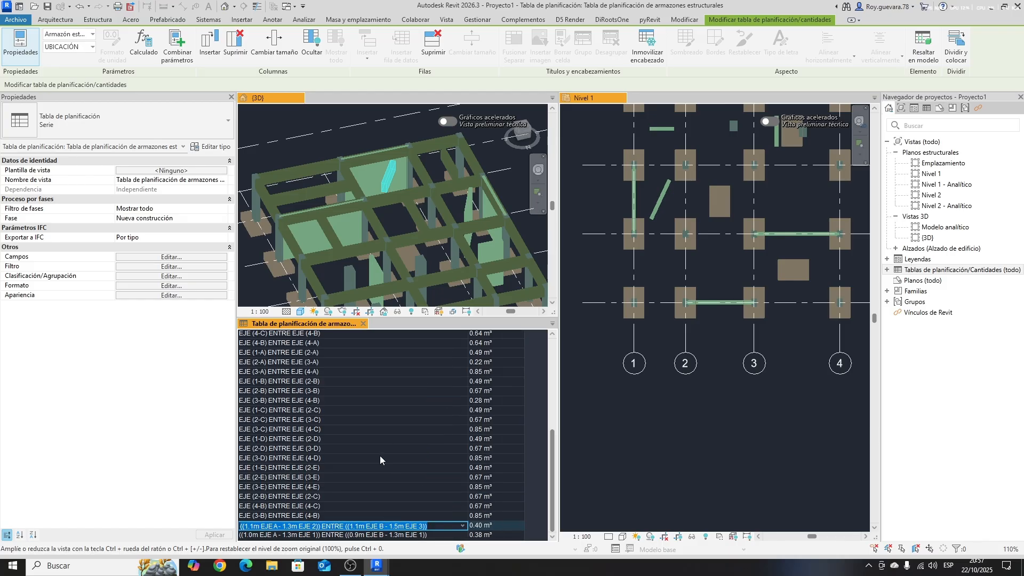
- Check further beam rows of the framing schedule against the 3D model, including EJE (4-D) ENTRE EJE (4-C)
scroll(382, 456, "up", 5)
left_click(329, 388)
left_click(338, 426)
left_click(355, 482)
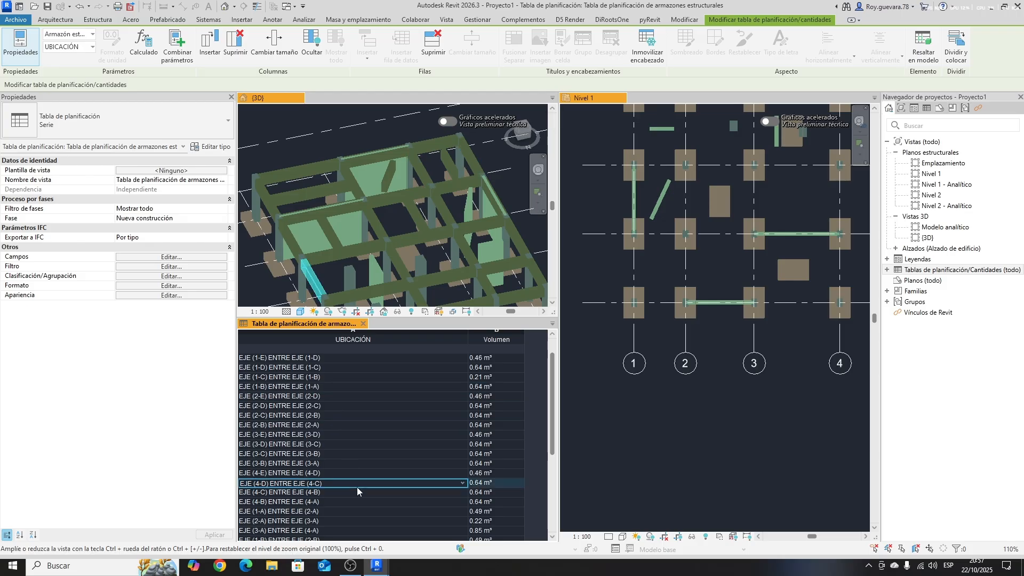
scroll(350, 462, "down", 2)
scroll(360, 459, "up", 3)
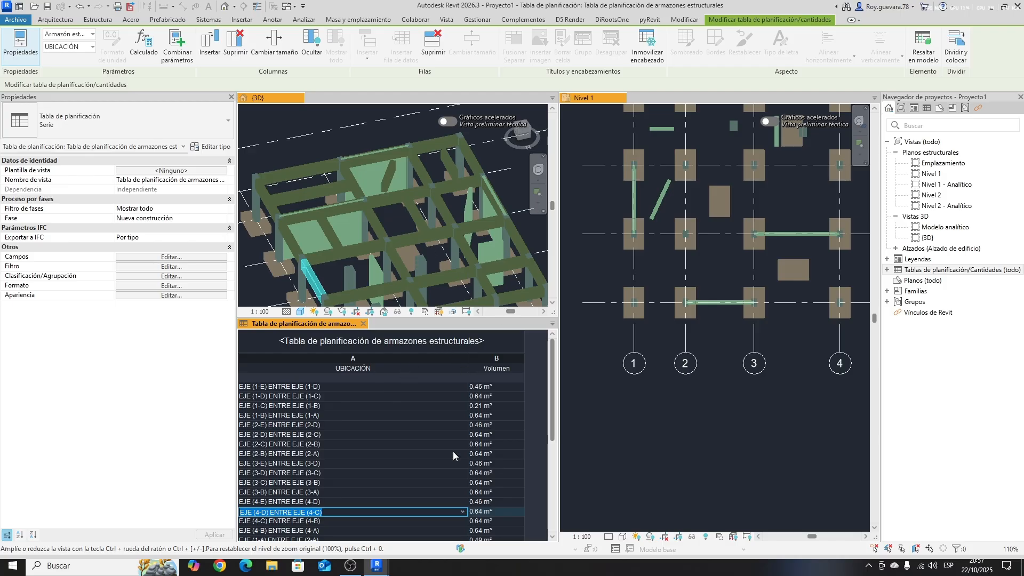
- Switch to Dynamo, reopen terminado .dyn and set the Categories node to Muros
mouse_move(371, 572)
left_click(419, 512)
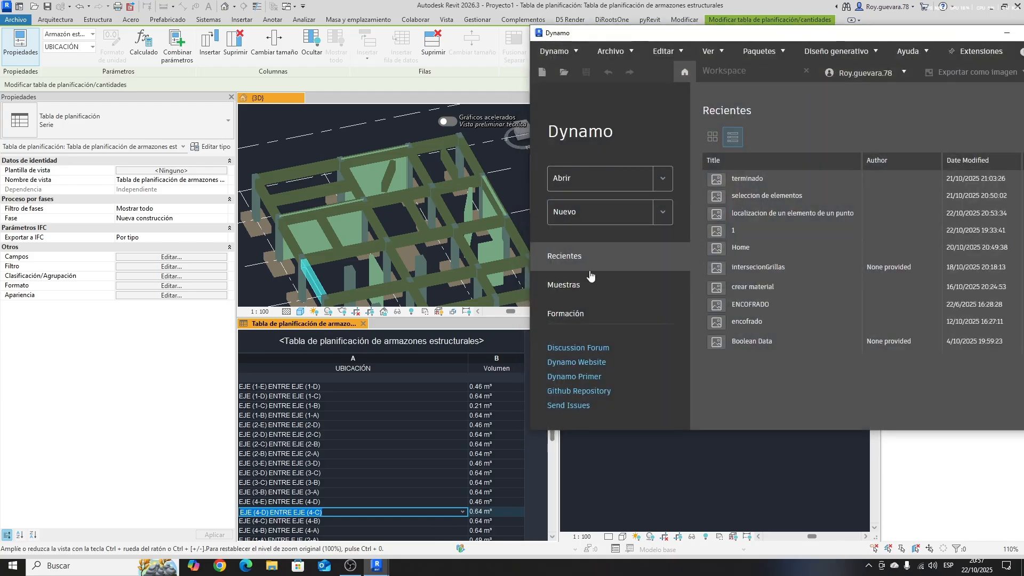
left_click(748, 179)
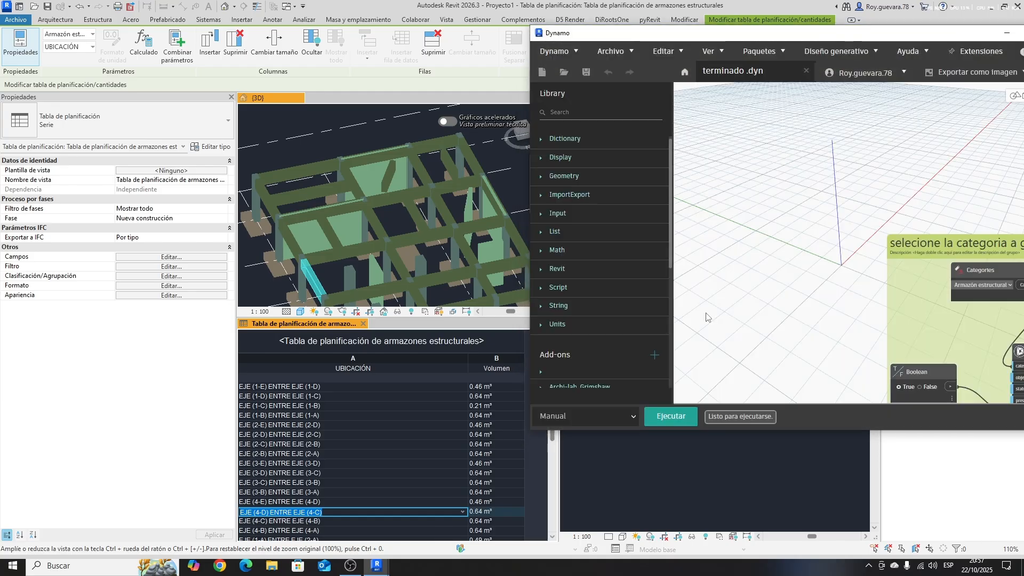
scroll(918, 220, "up", 5)
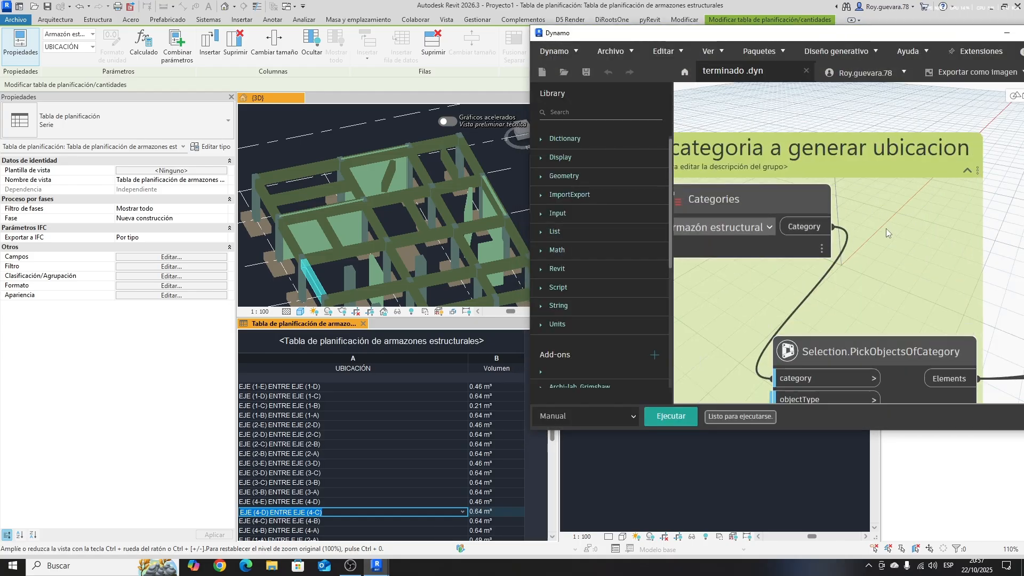
left_click_drag(931, 36, 757, 35)
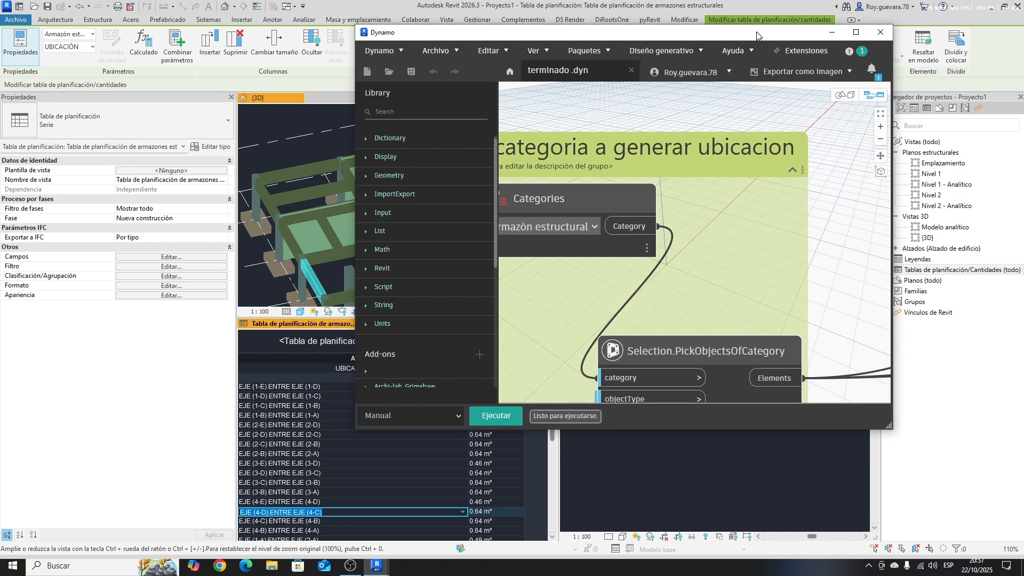
left_click(601, 228)
left_click(595, 228)
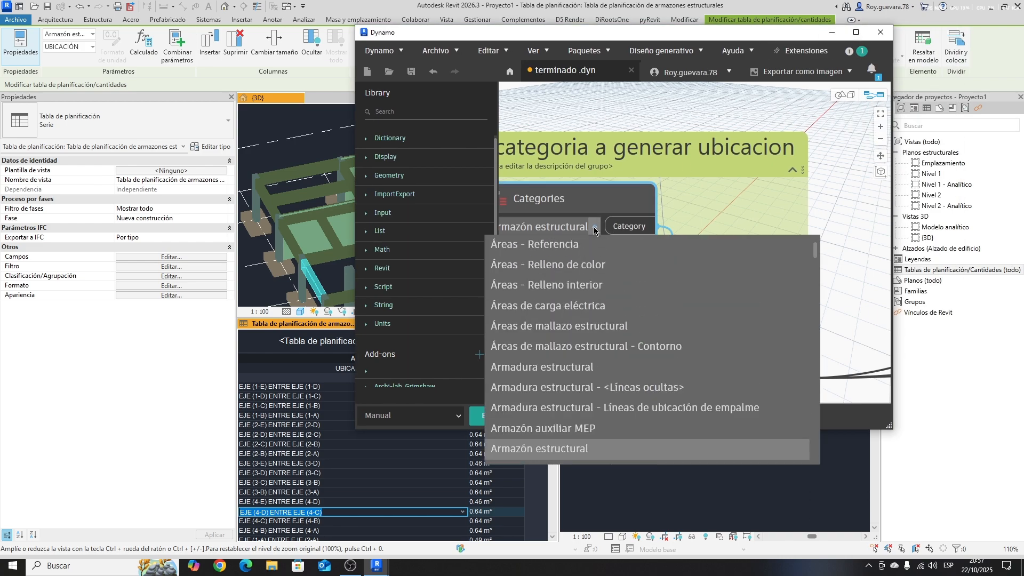
type("mur")
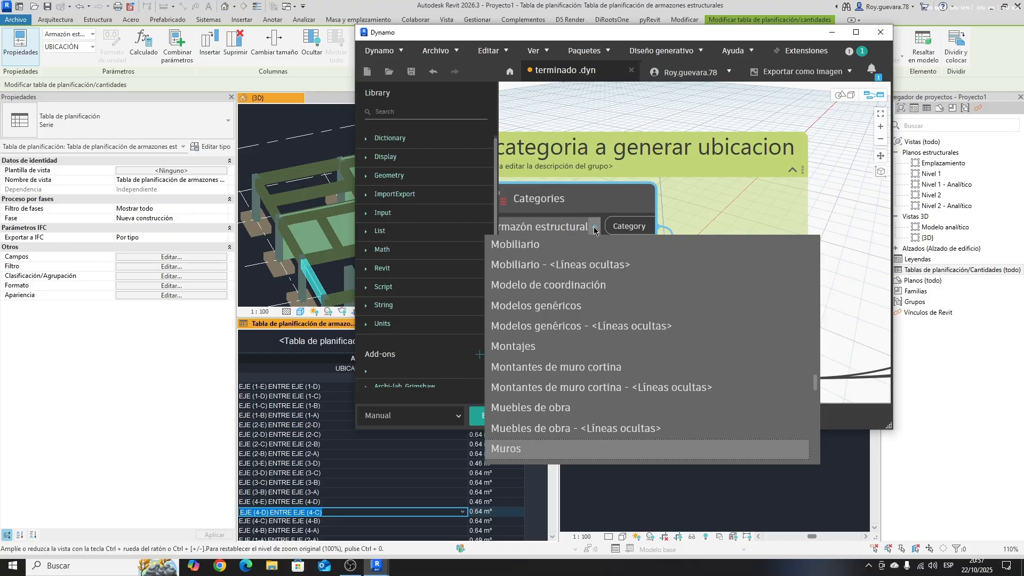
left_click(506, 450)
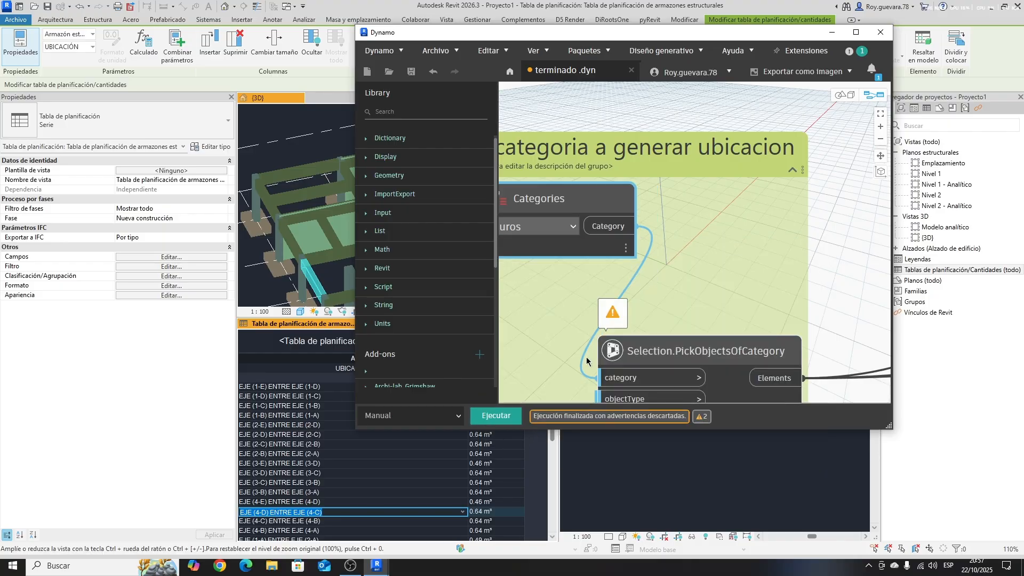
- Move Dynamo clear of the 3D view and reset the element selection by running the graph with the Boolean at False
left_click_drag(784, 35, 967, 65)
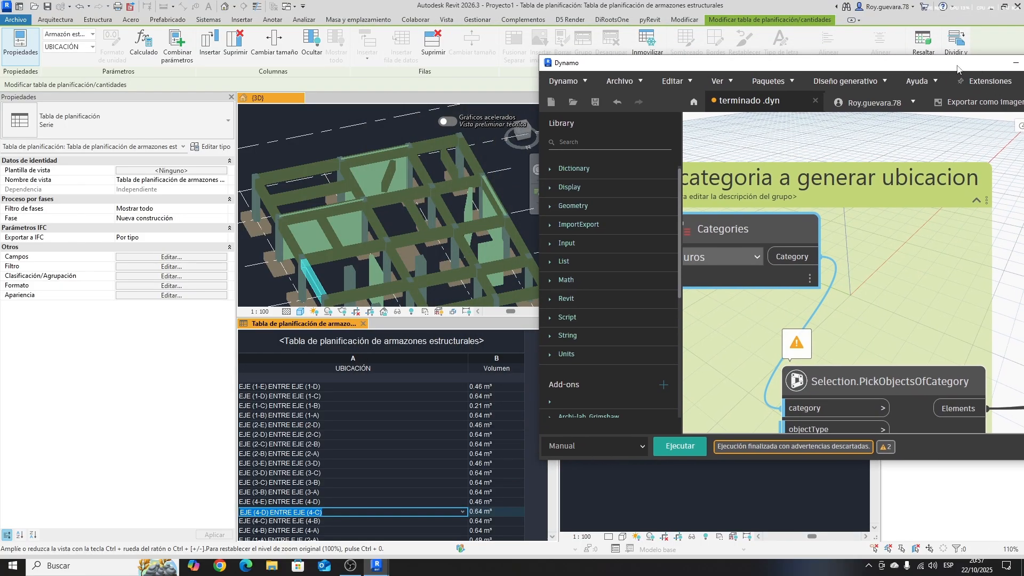
scroll(870, 205, "down", 4)
left_click_drag(835, 65, 858, 52)
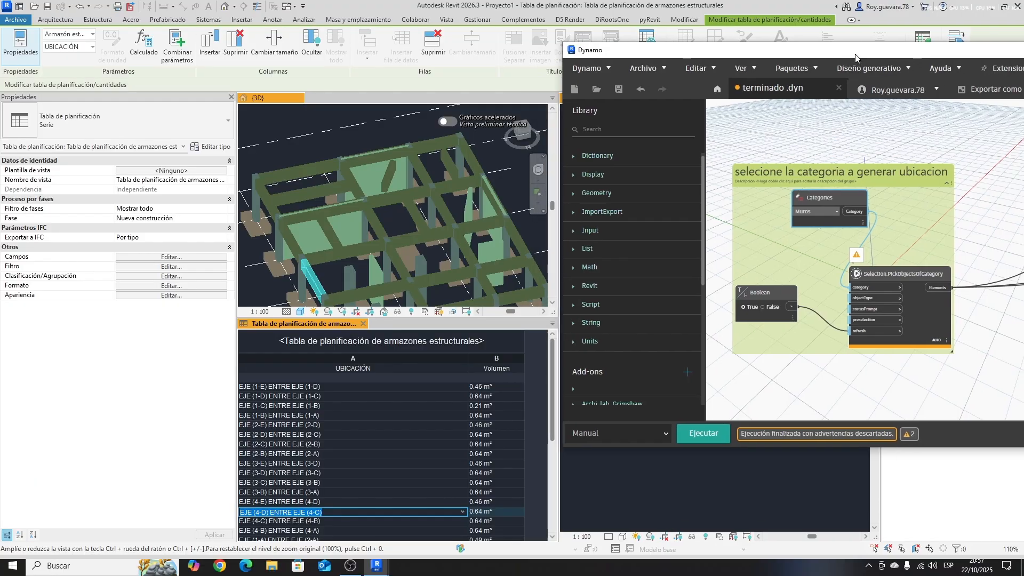
left_click(369, 211)
scroll(362, 224, "down", 5)
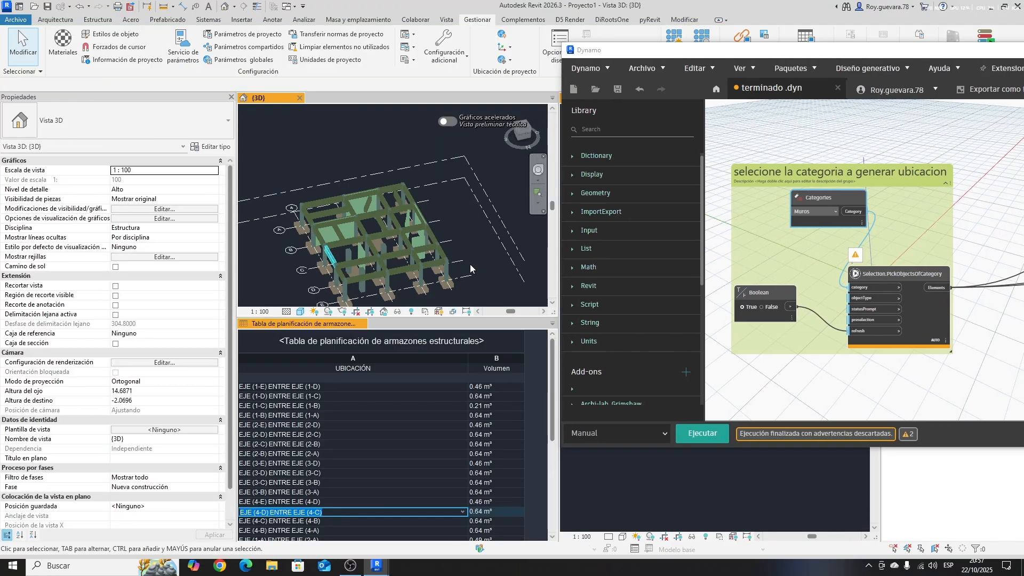
left_click(709, 435)
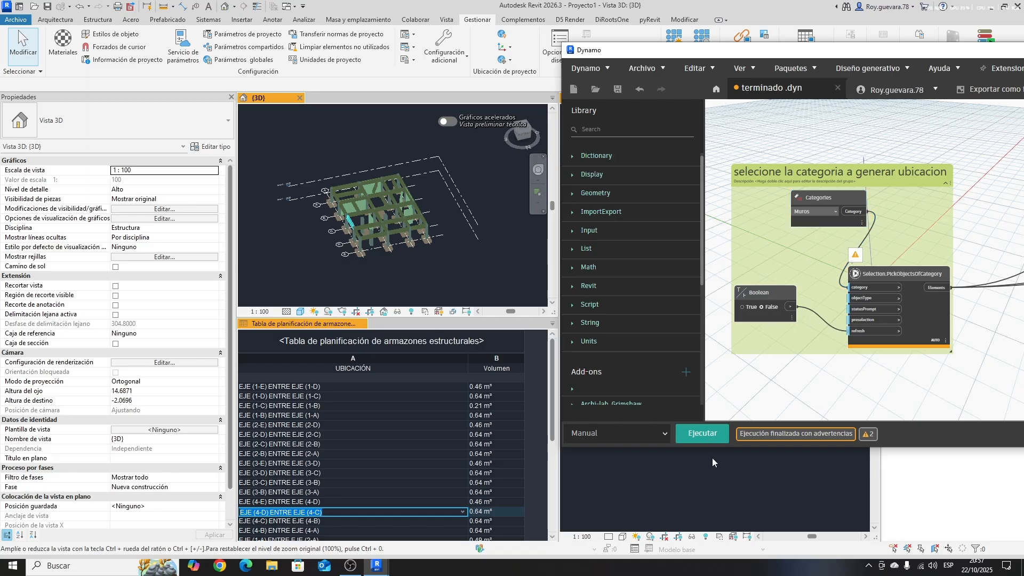
left_click(703, 433)
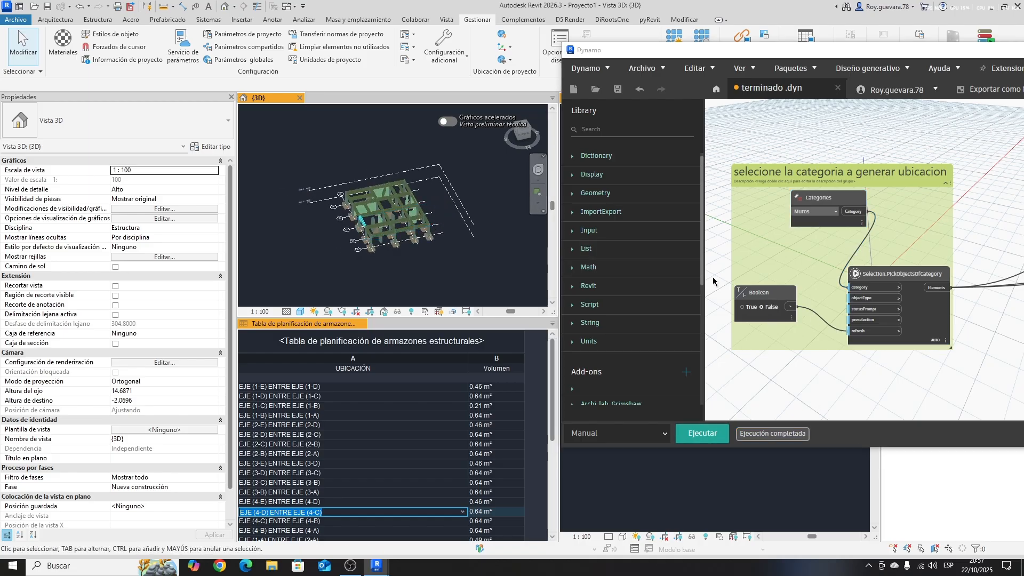
- Run the graph with the Boolean at True, window-select the model's walls in the 3D view and finish the selection
left_click(702, 433)
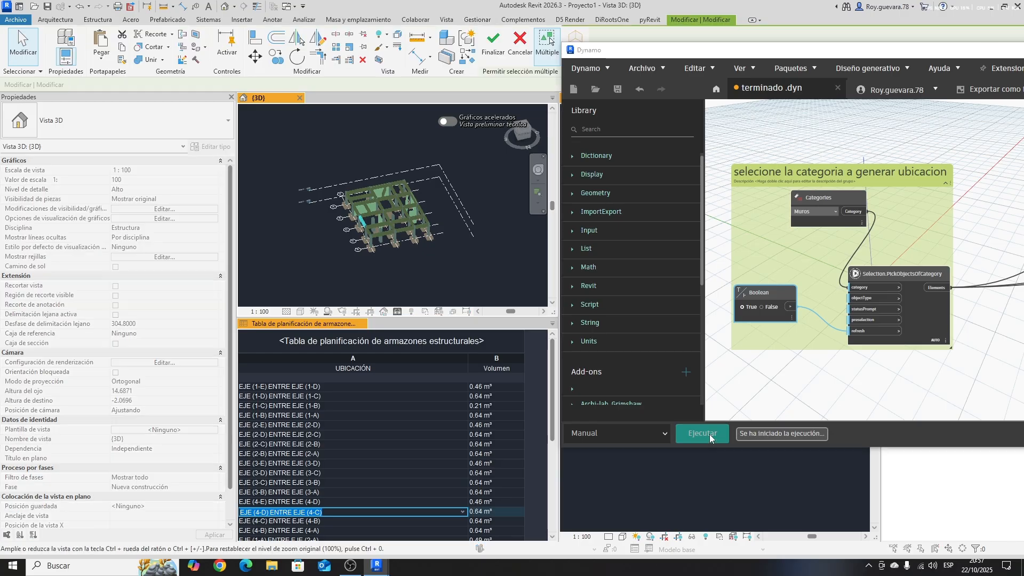
left_click_drag(449, 275, 316, 169)
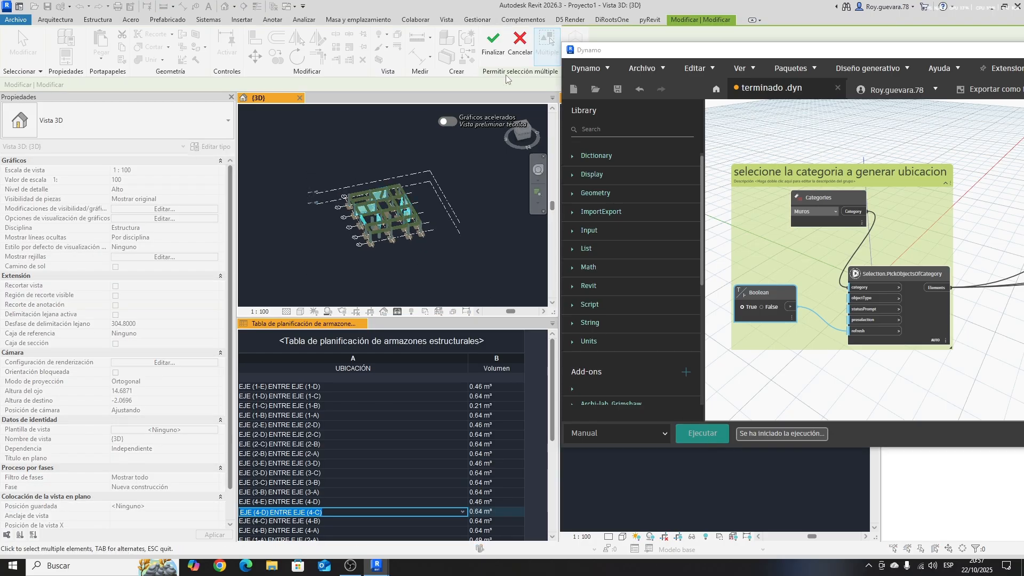
left_click(493, 42)
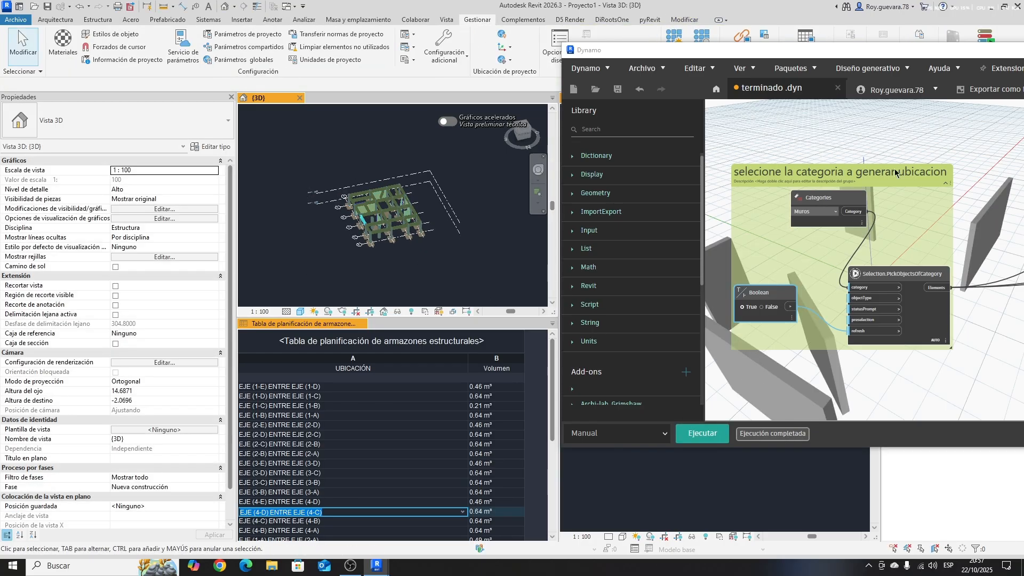
- Maximize Dynamo and examine the node graph together with the wall geometry in the background preview
scroll(892, 231, "down", 5)
middle_click_drag(921, 315, 843, 317)
left_click_drag(911, 52, 756, 47)
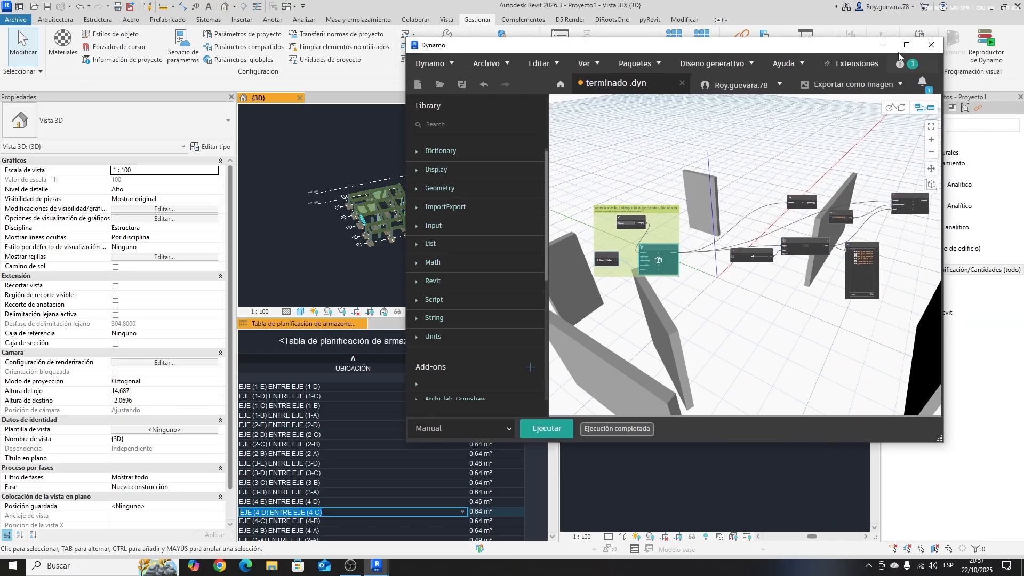
left_click(906, 44)
scroll(382, 165, "up", 5)
left_click_drag(409, 144, 323, 126)
scroll(696, 338, "down", 6)
middle_click_drag(696, 379, 674, 340)
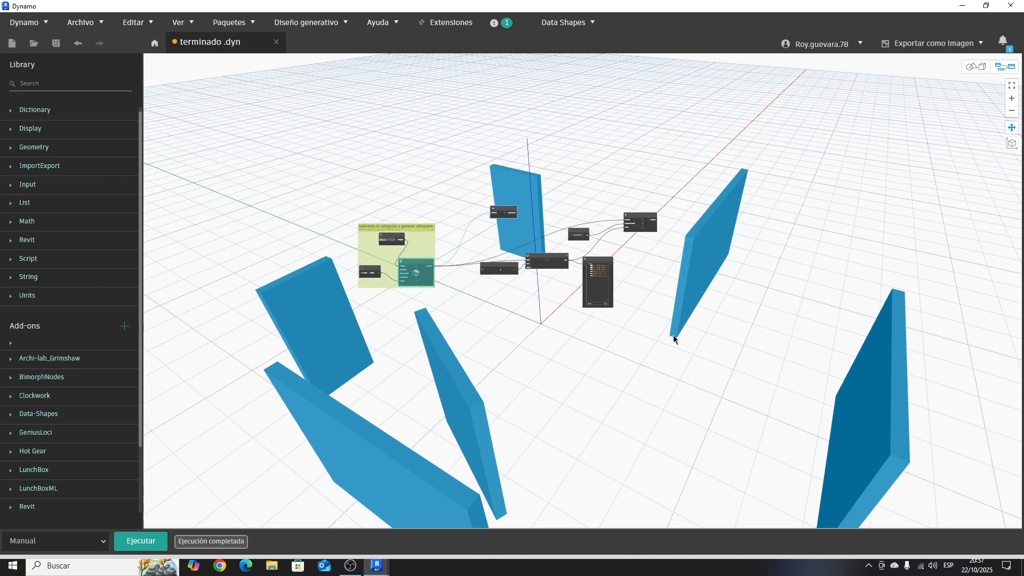
- Close the terminado .dyn graph without saving its changes and minimize Dynamo to return to Revit
left_click(277, 48)
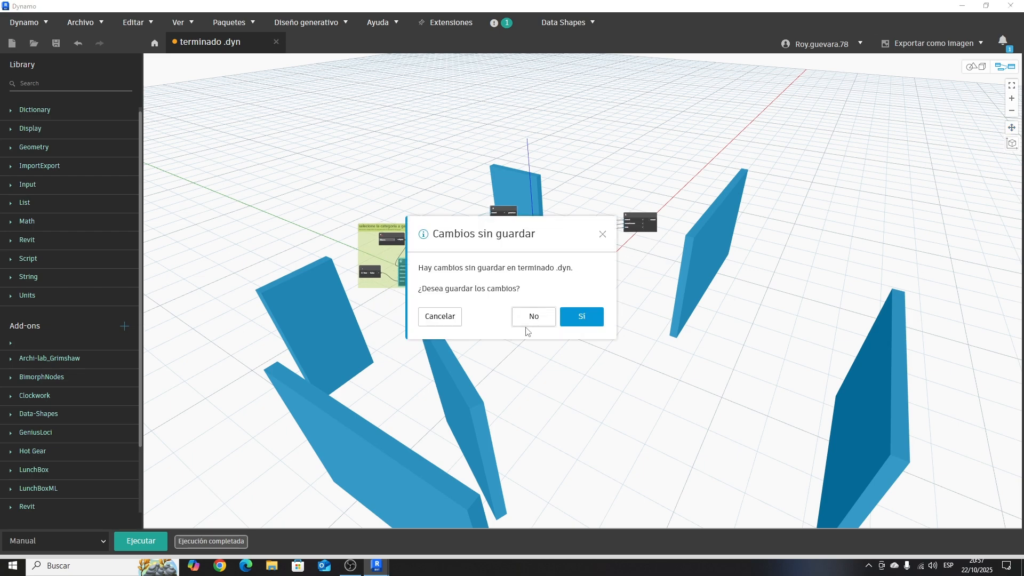
left_click(529, 316)
left_click(960, 7)
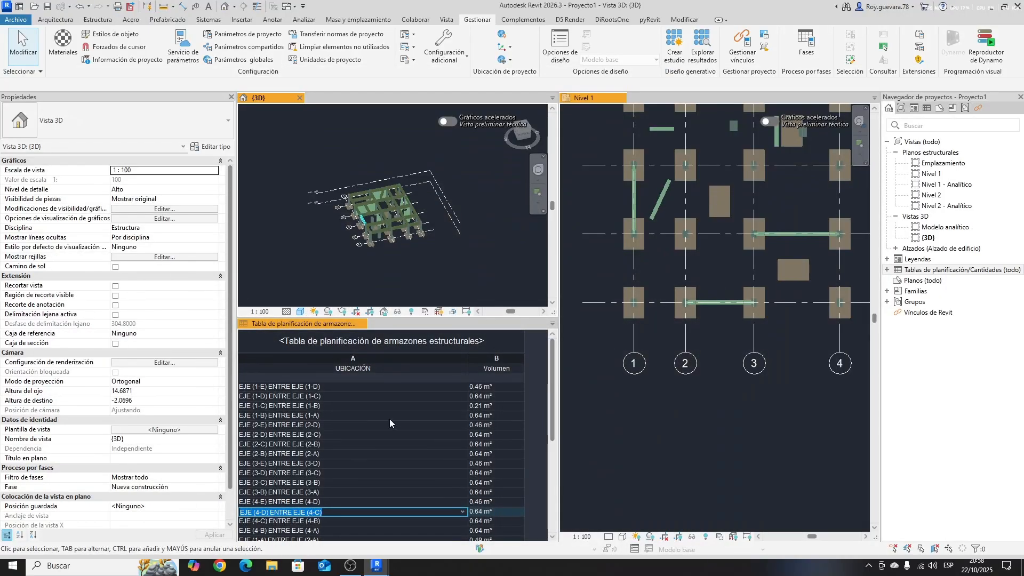
- Look through the structural framing schedule and close its view
scroll(338, 459, "down", 4)
scroll(351, 439, "up", 3)
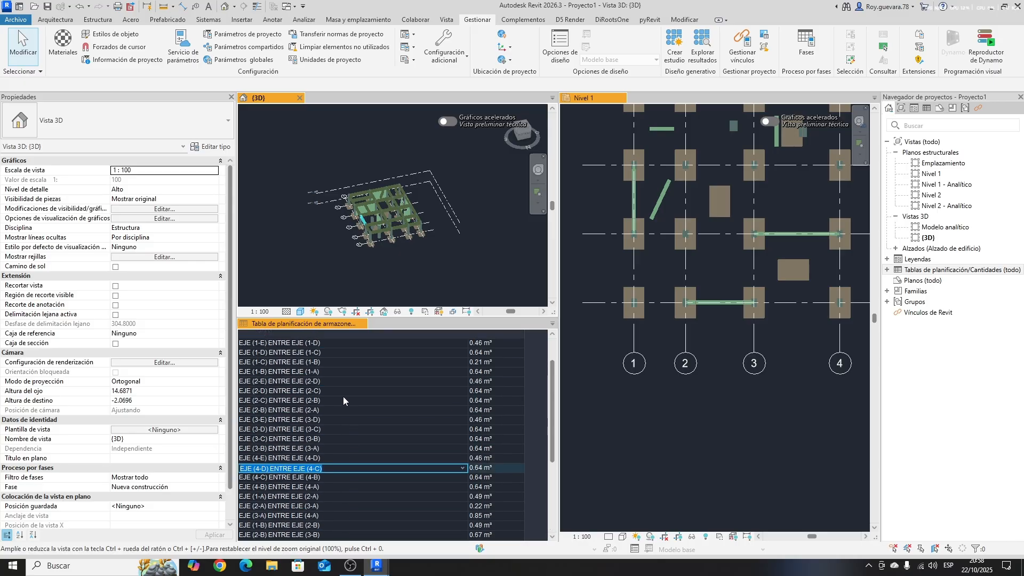
left_click(362, 323)
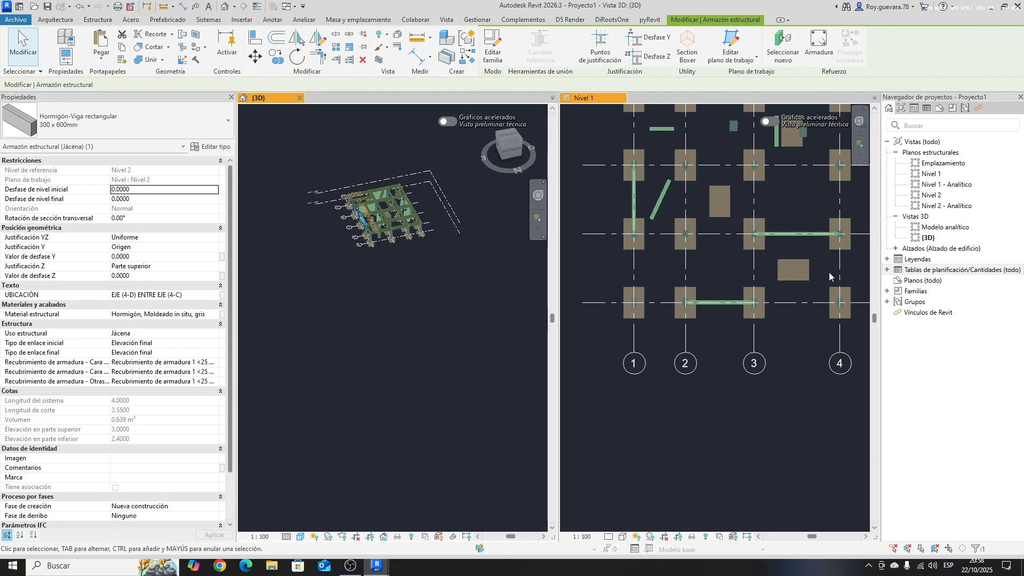
- Create a new schedule for the Muros category with the default name
right_click(908, 268)
left_click(908, 273)
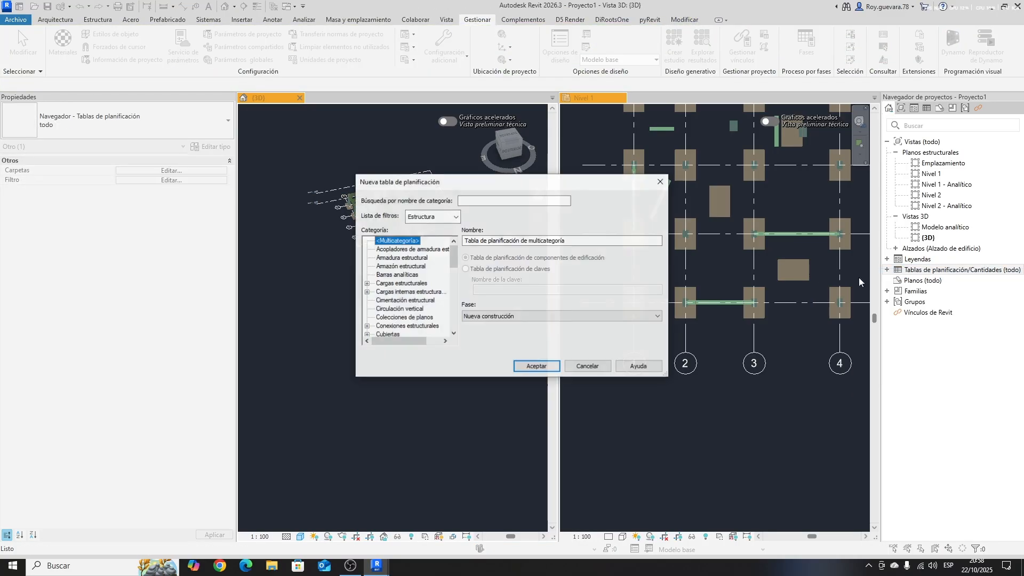
scroll(384, 294, "down", 10)
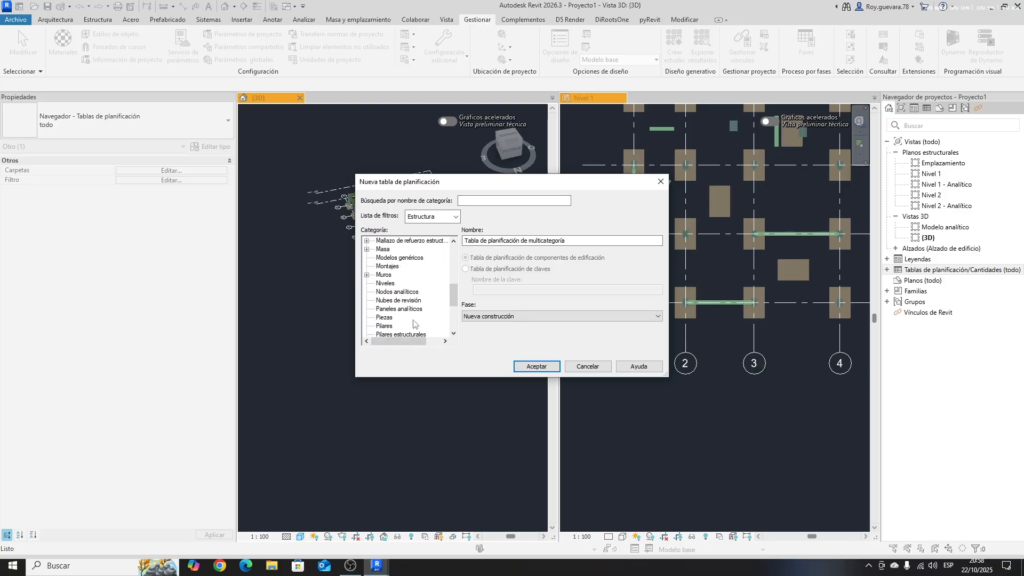
left_click(384, 283)
left_click(536, 366)
- Add the UBICACIÓN and Volumen fields to the wall schedule and widen its UBICACIÓN column to fit the full locations
scroll(414, 292, "down", 15)
left_click(390, 260)
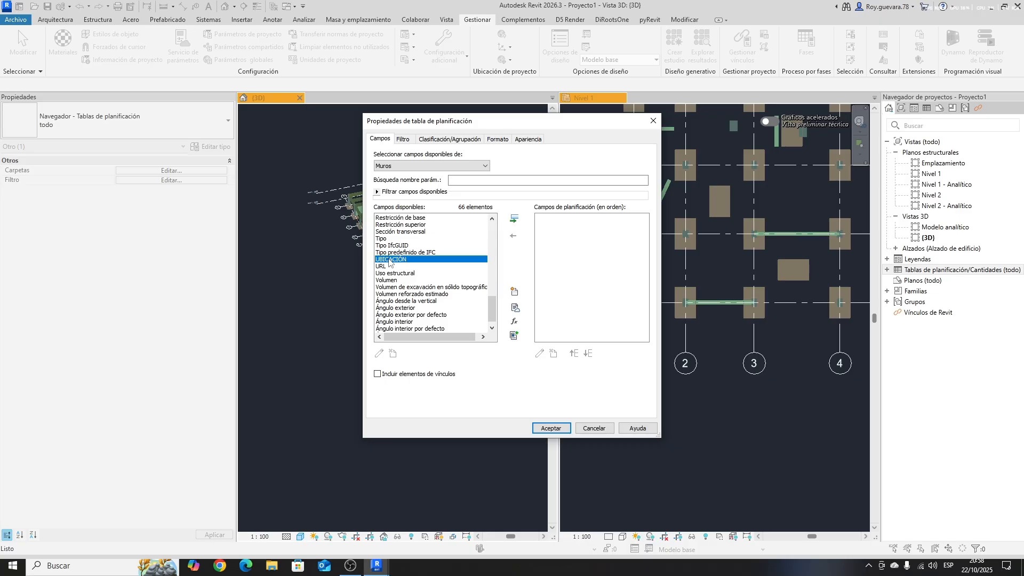
left_click(513, 218)
left_click(388, 273)
left_click(513, 218)
left_click(550, 428)
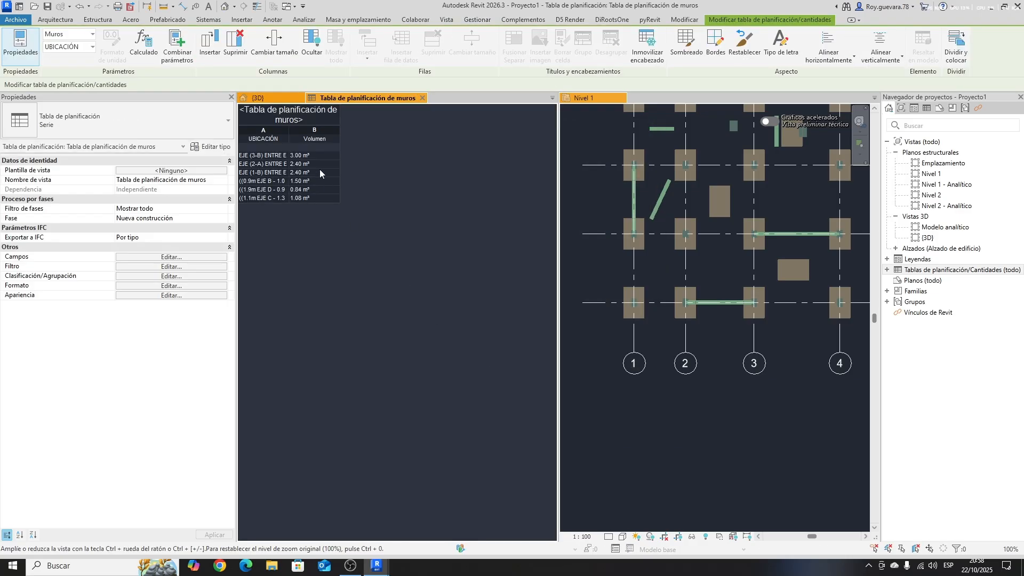
left_click_drag(290, 133, 502, 130)
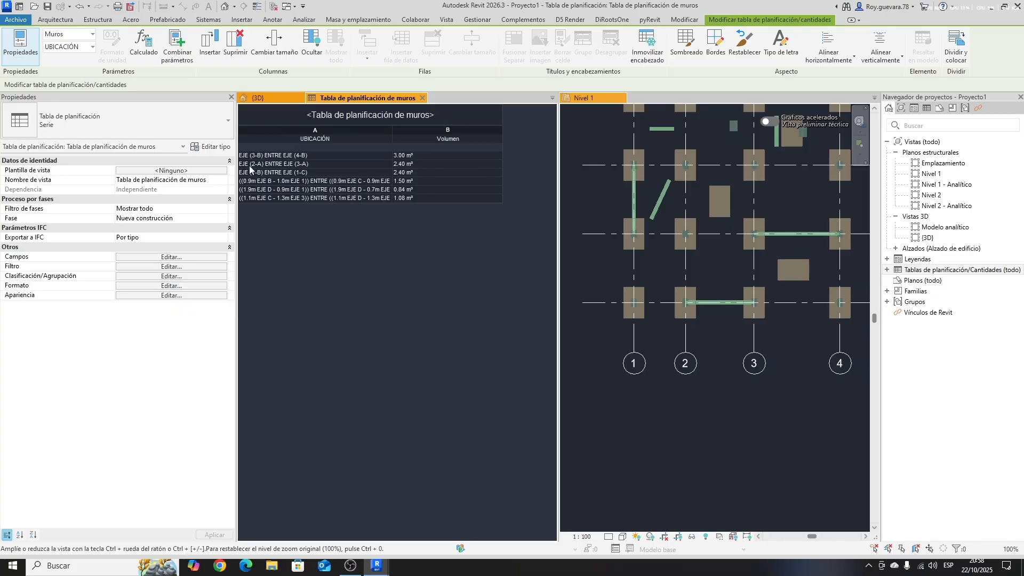
left_click_drag(392, 129, 427, 129)
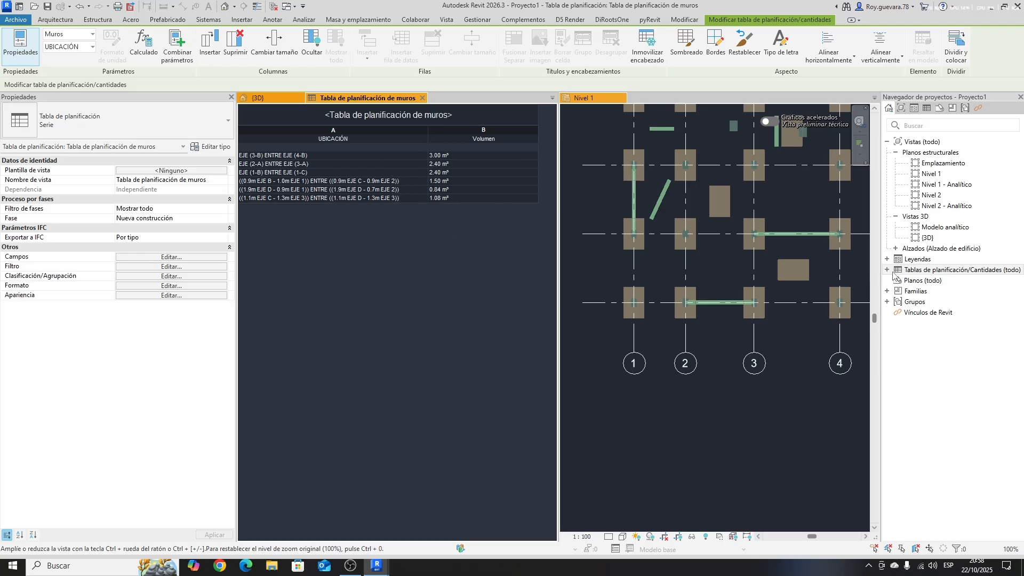
- Create a new sheet with the A1 métrico title block and close the Nivel 1 plan and wall schedule views
right_click(922, 280)
left_click(914, 290)
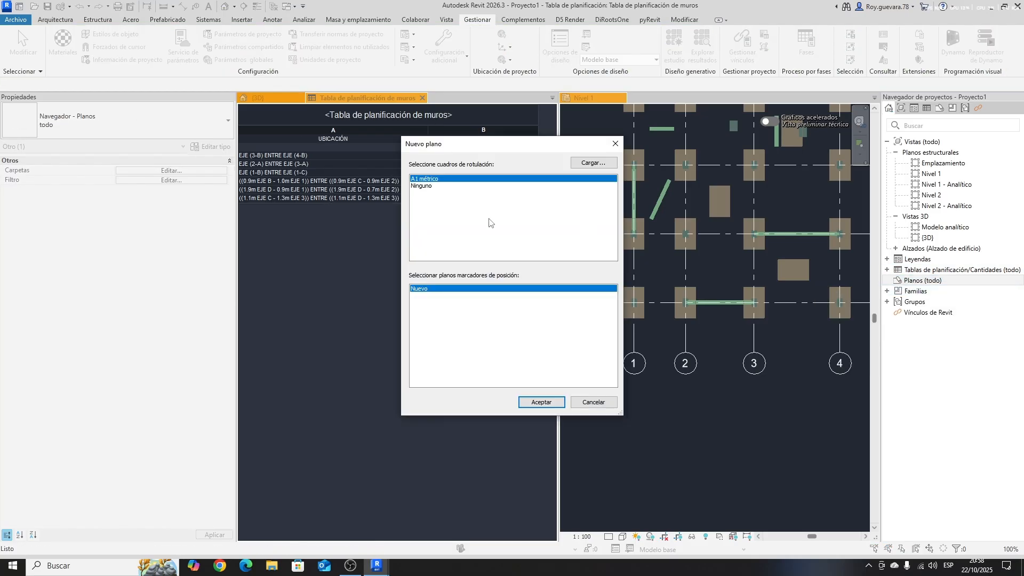
left_click(542, 402)
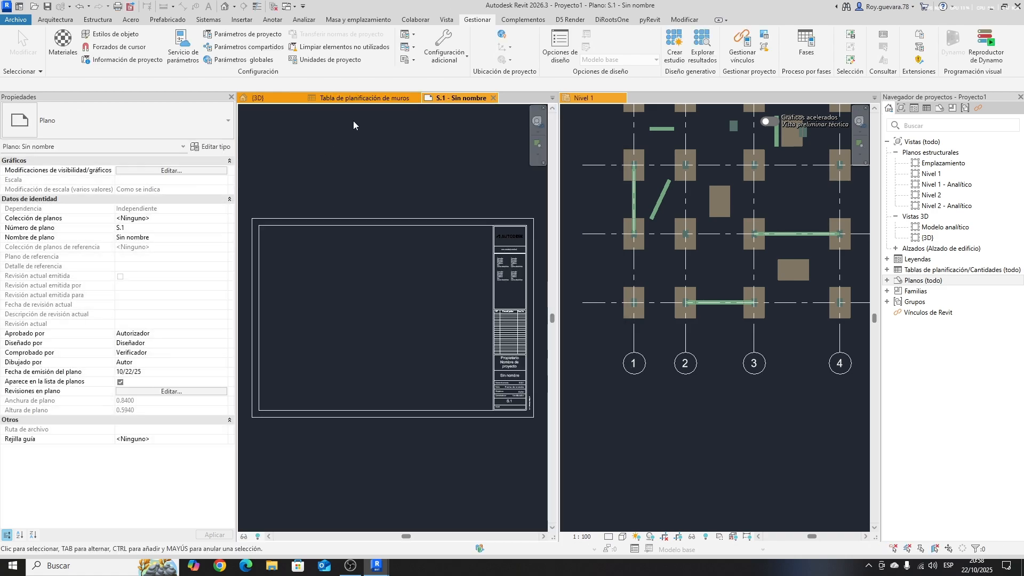
left_click(622, 98)
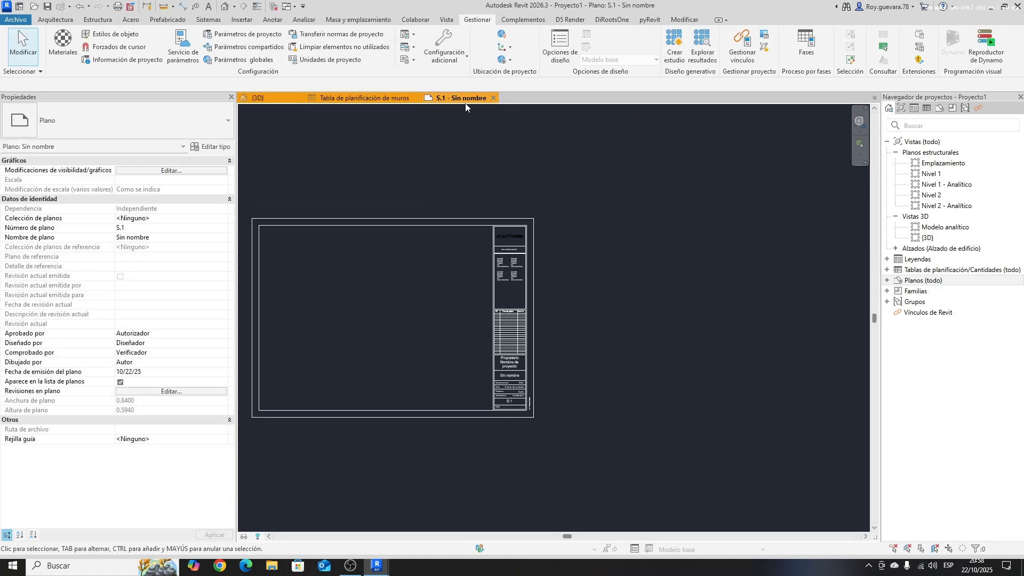
left_click(416, 98)
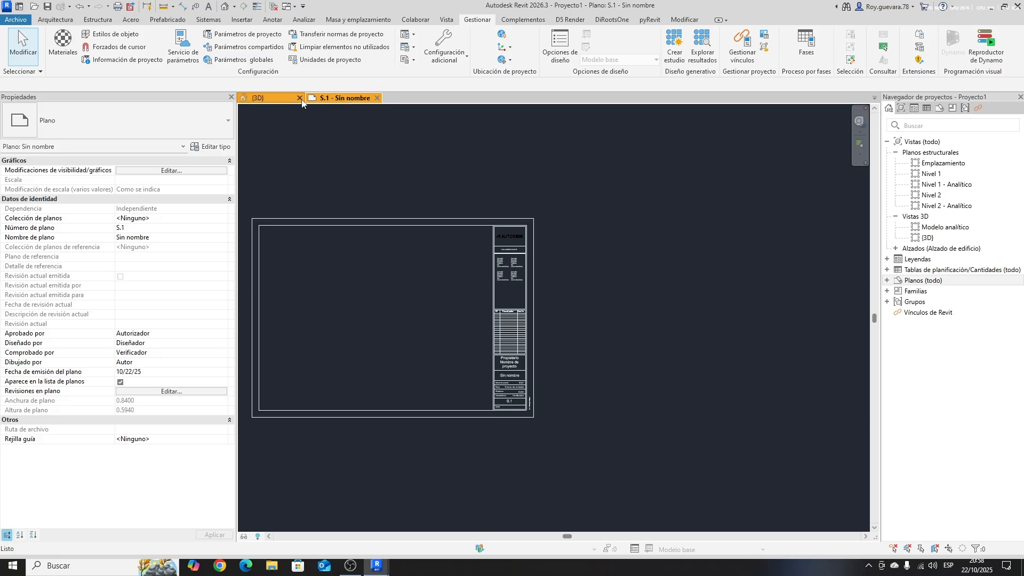
- Place the {3D} view in the upper part of the sheet
left_click(927, 238)
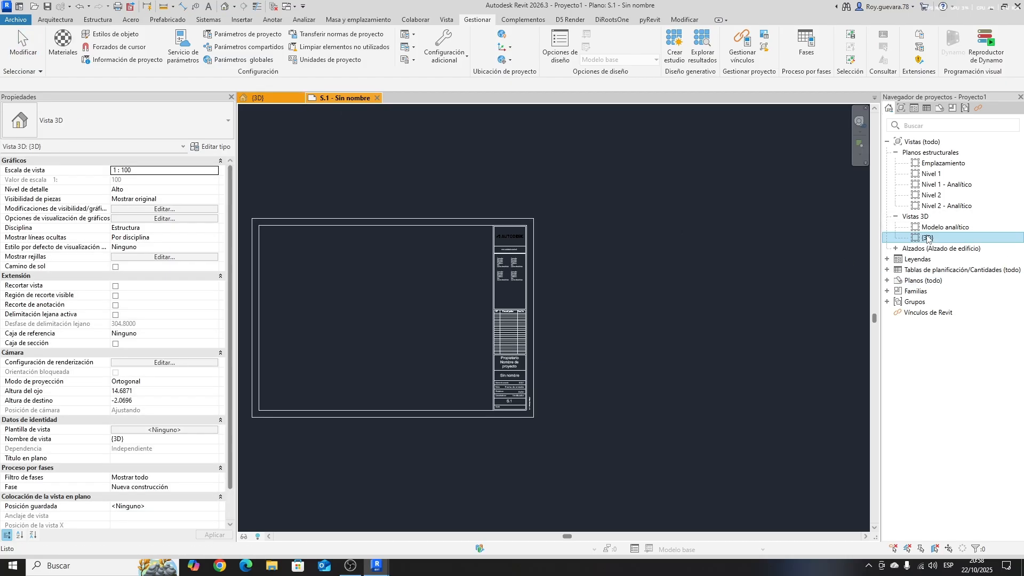
left_click_drag(415, 304, 370, 267)
scroll(343, 286, "up", 3)
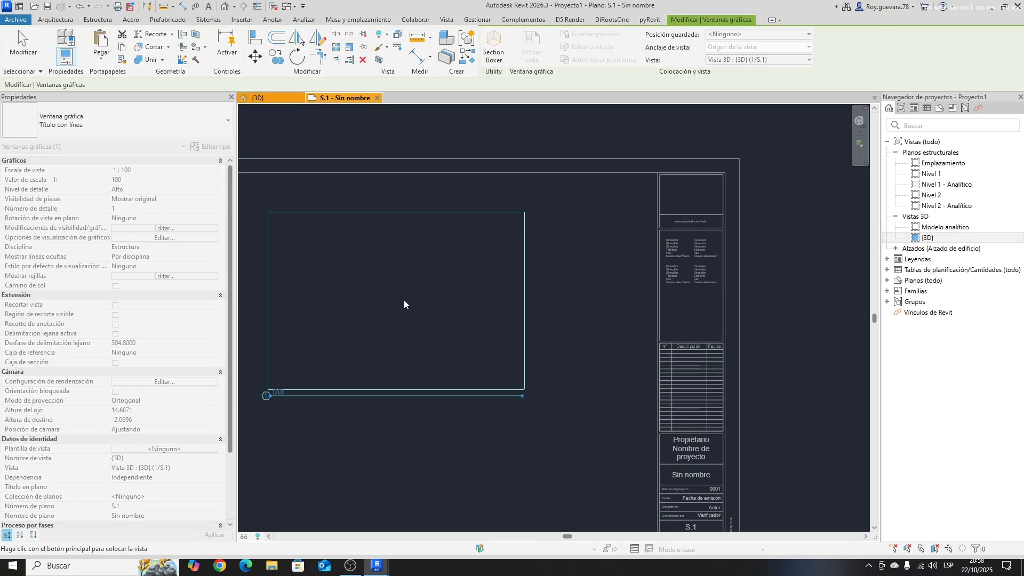
left_click(539, 287)
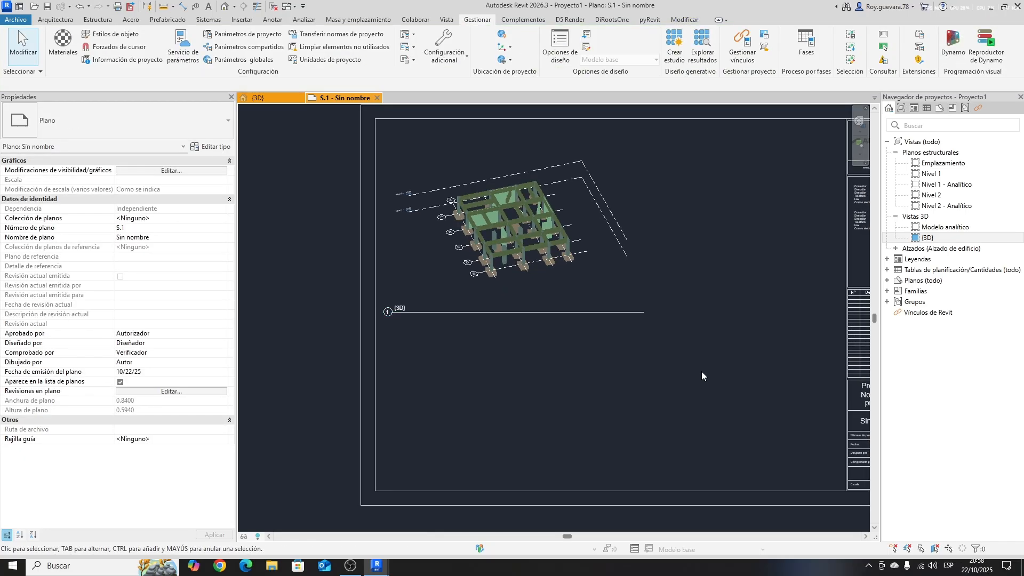
- Place the LEYENDA legend on the sheet between the 3D view and the title block
left_click(887, 269)
left_click(887, 259)
left_click(928, 270)
left_click_drag(662, 189, 729, 153)
- Place the structural framing schedule under the 3D view and the structural foundation schedule beside it
left_click_drag(930, 294, 492, 334)
left_click(400, 372)
left_click(400, 375)
left_click_drag(954, 302, 506, 365)
left_click(479, 354)
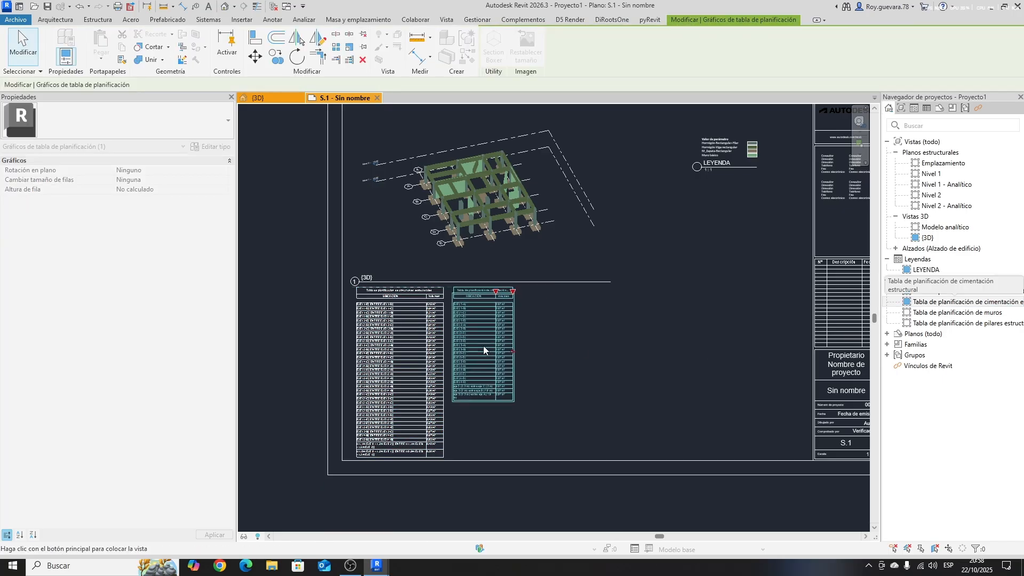
- Place the wall schedule below the foundation schedule and the structural column schedule beside the foundation schedule
left_click(930, 314)
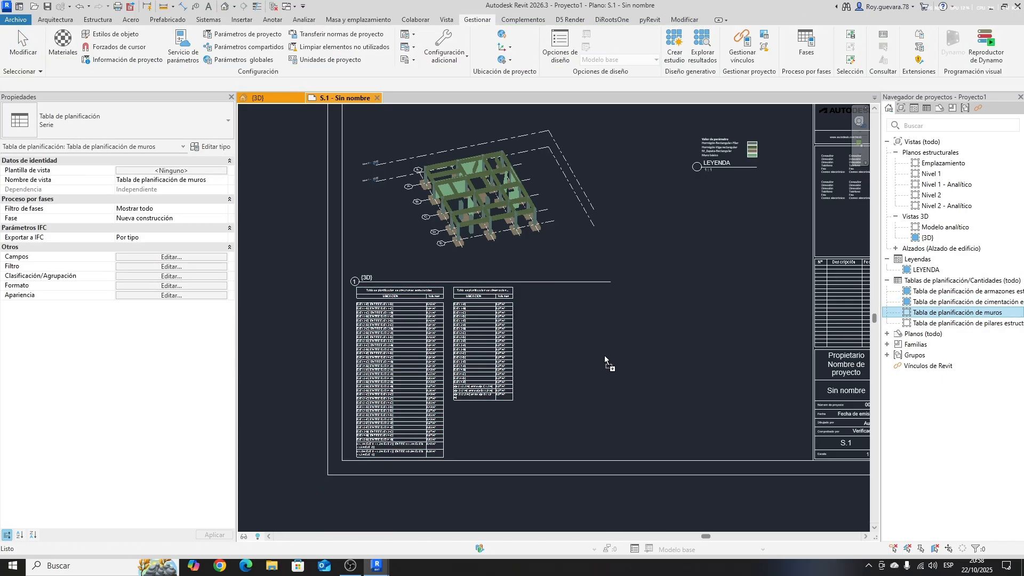
left_click_drag(607, 360, 579, 325)
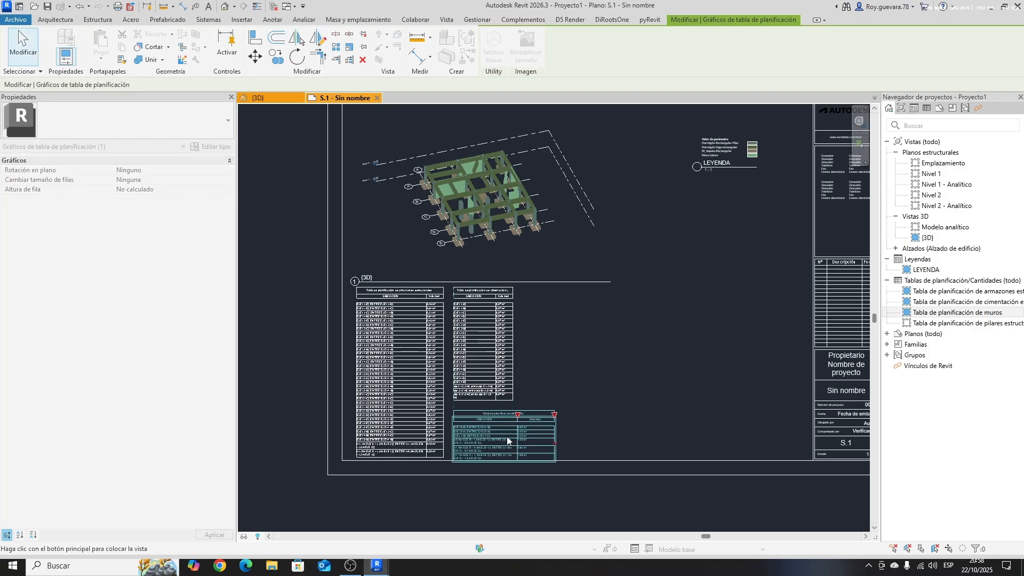
left_click(508, 435)
left_click_drag(930, 324, 592, 309)
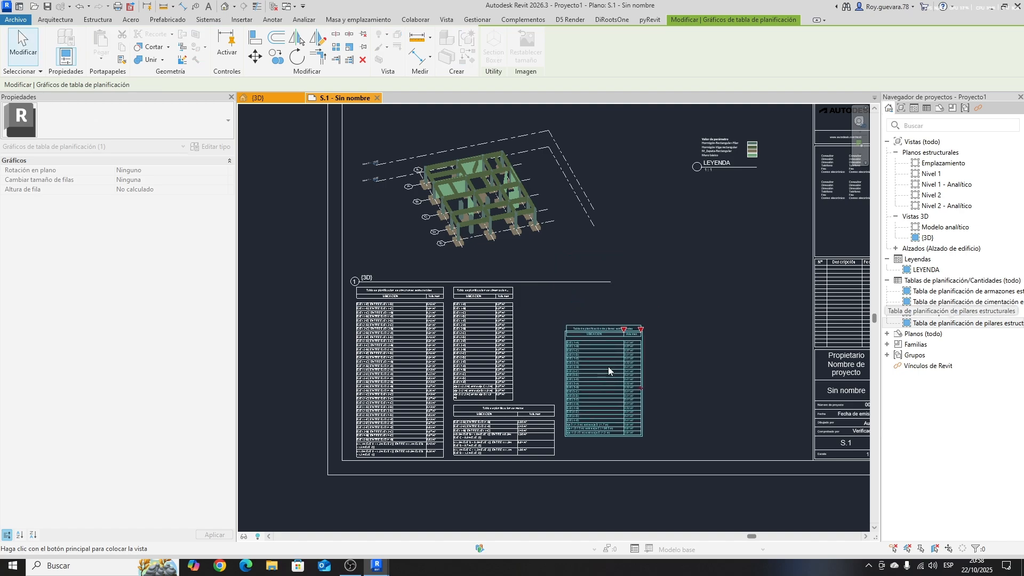
left_click(562, 342)
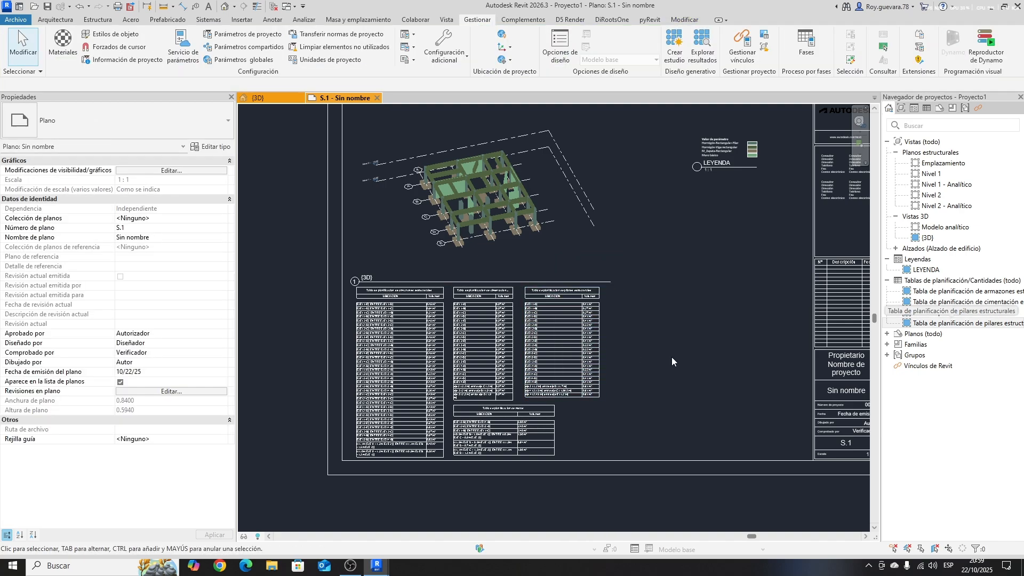
- Examine the placed schedules' UBICACIÓN entries, the 3D view and the overall layout of sheet S.1
scroll(670, 360, "up", 5)
scroll(353, 234, "up", 1)
middle_click_drag(503, 388, 559, 260)
scroll(557, 261, "down", 5)
scroll(474, 397, "up", 4)
scroll(558, 323, "down", 5)
middle_click_drag(841, 306, 590, 421)
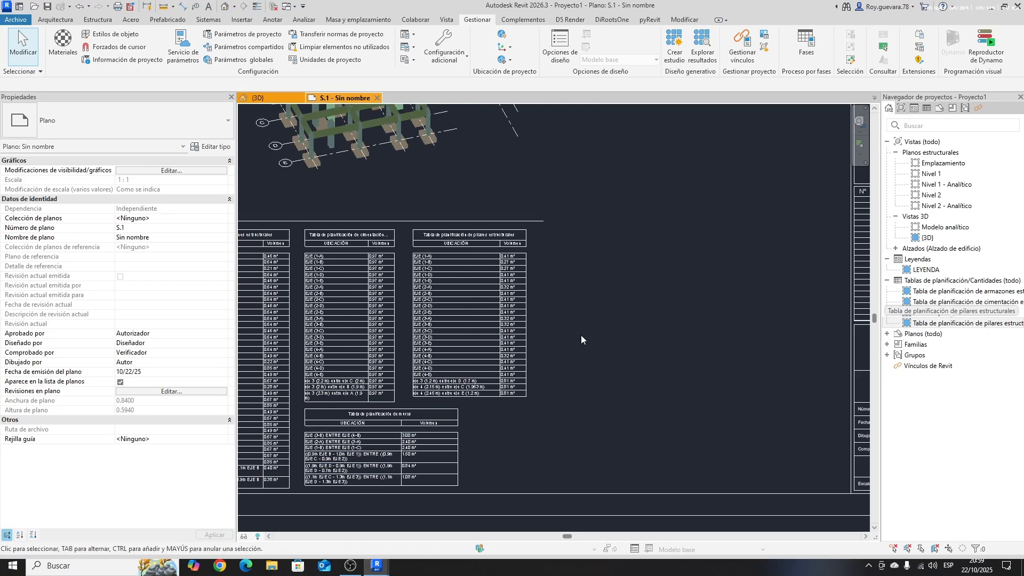
scroll(581, 336, "down", 3)
middle_click_drag(589, 274, 651, 329)
middle_click_drag(676, 364, 570, 338)
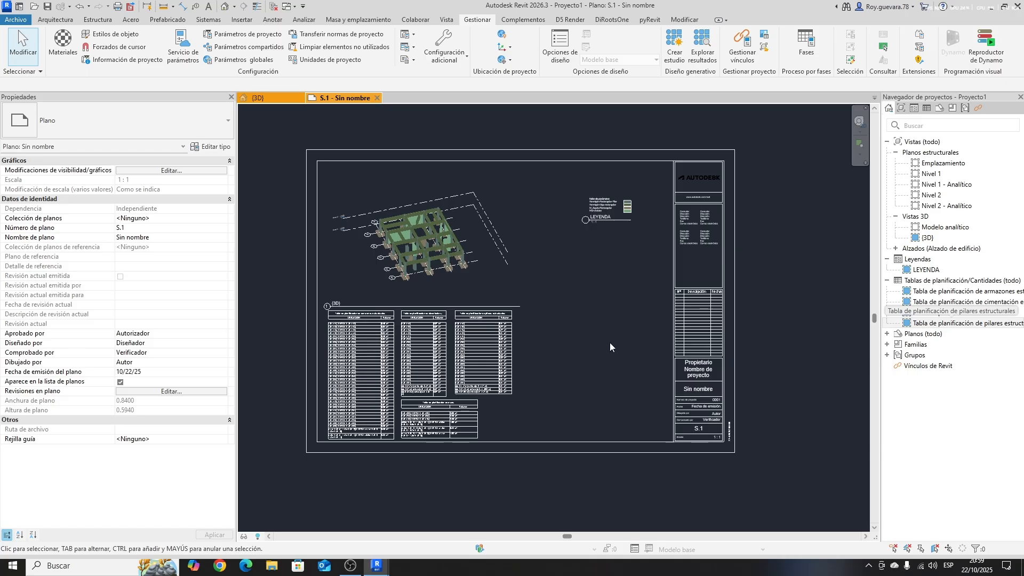
scroll(460, 285, "up", 4)
scroll(459, 284, "down", 2)
scroll(459, 282, "down", 4)
scroll(573, 301, "up", 3)
scroll(571, 290, "down", 2)
middle_click_drag(611, 328, 647, 288)
scroll(679, 183, "up", 4)
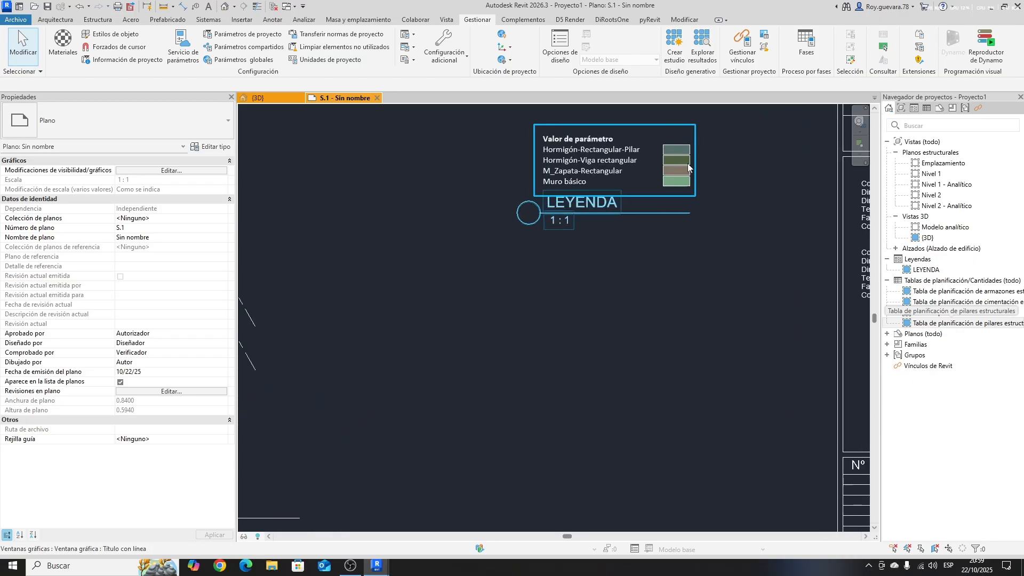
middle_click_drag(634, 134, 755, 300)
left_click(753, 299)
double_click(753, 299)
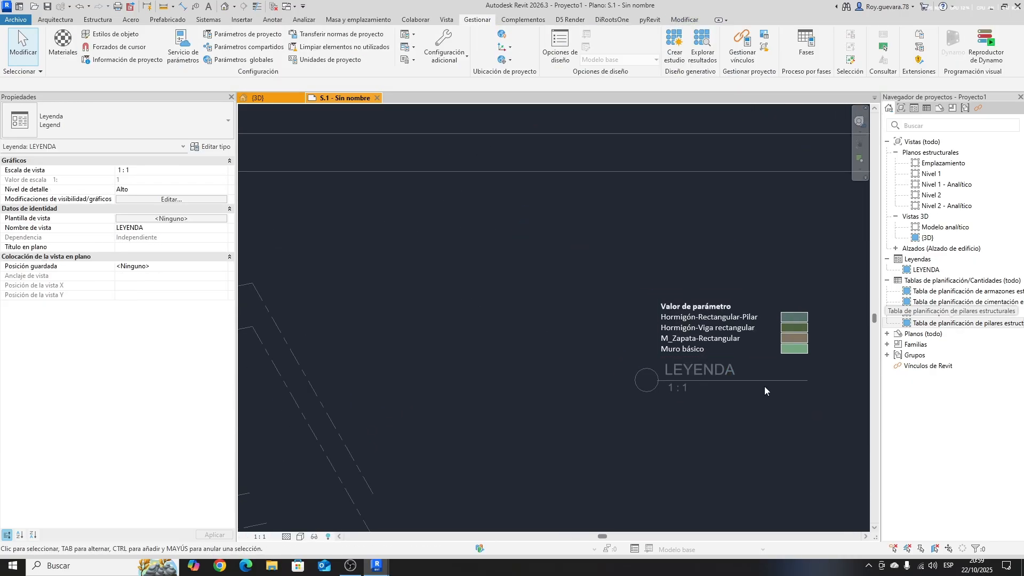
double_click(694, 458)
- Move the LEYENDA legend closer to the 3D view on the sheet and clear the selection
left_click(694, 364)
left_click_drag(694, 363, 527, 383)
scroll(513, 419, "up", 5)
scroll(786, 354, "down", 3)
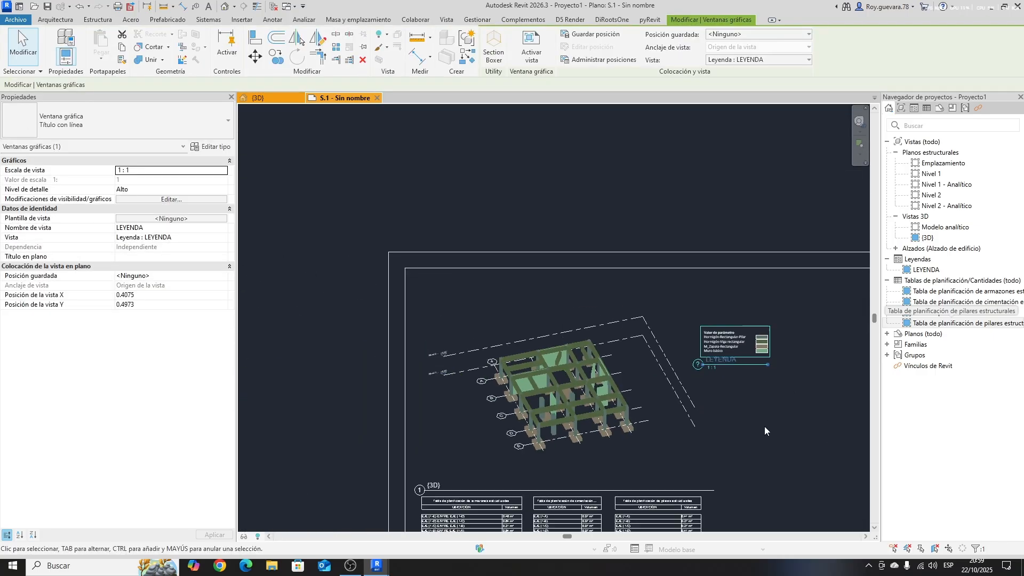
key("Escape")
scroll(661, 350, "down", 3)
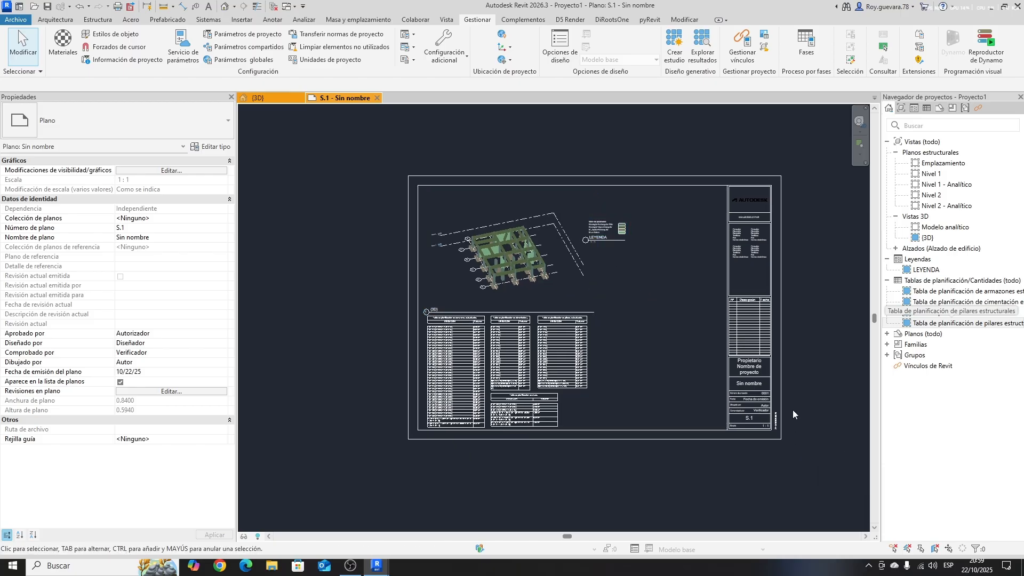
- Switch to the {3D} view and centre an enlarged view of the structure
left_click(260, 97)
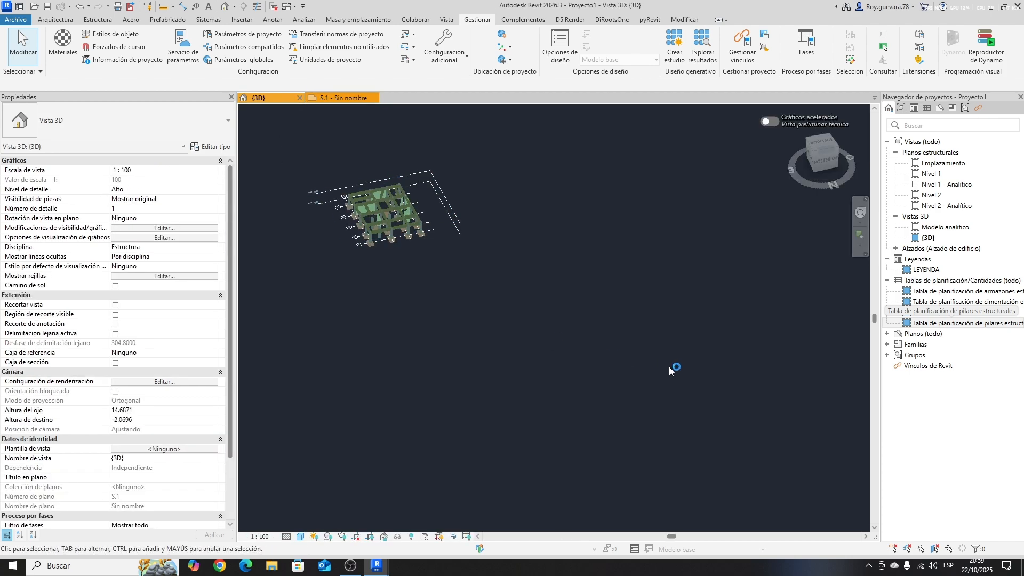
middle_click_drag(438, 234, 570, 347)
scroll(567, 344, "up", 6)
middle_click_drag(718, 437, 759, 442)
middle_click_drag(705, 414, 760, 470)
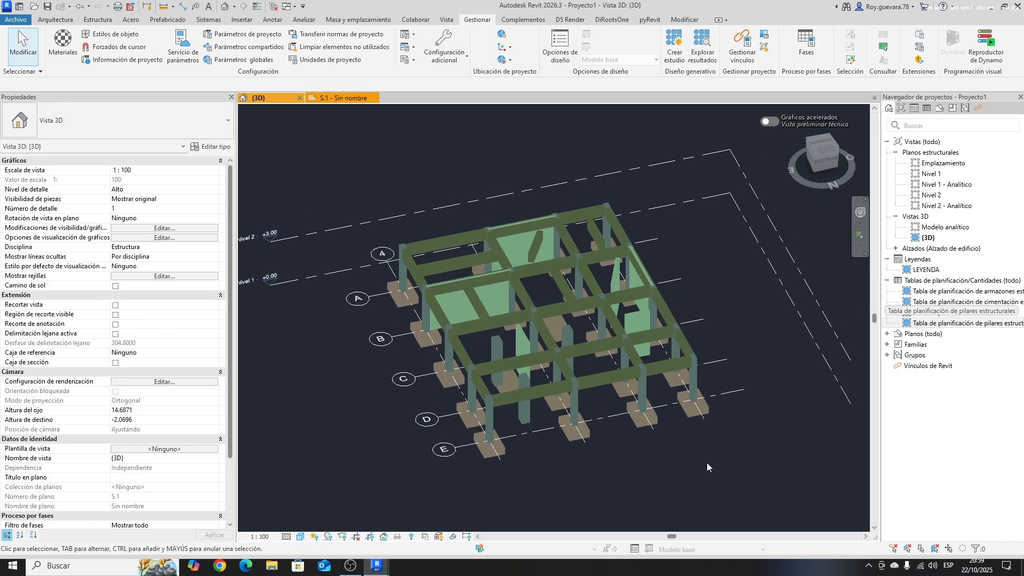